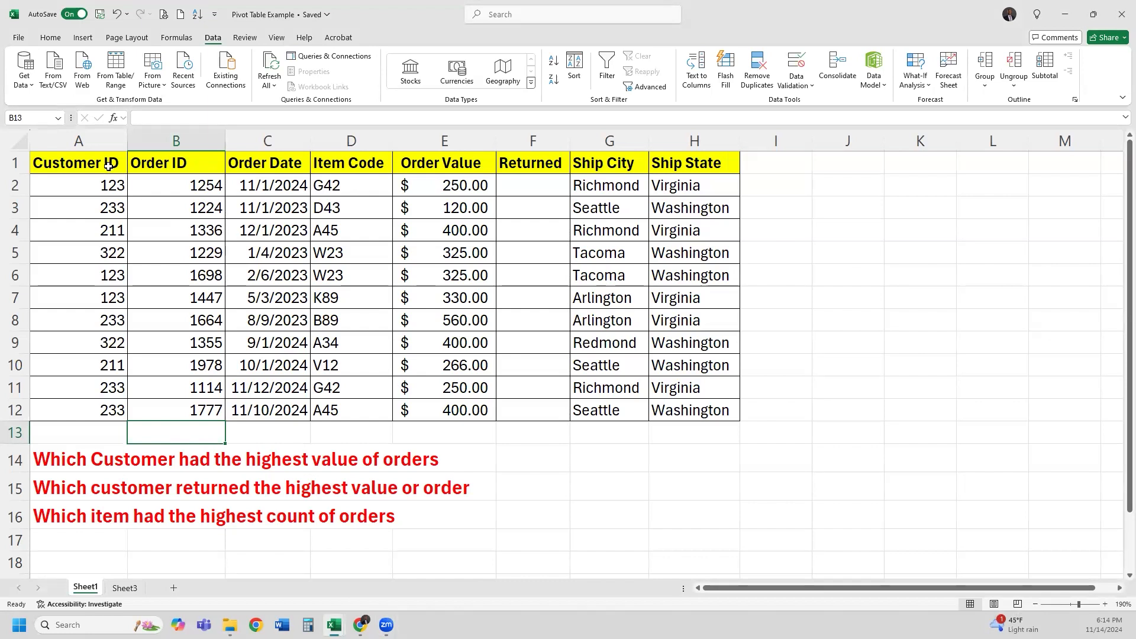
Select the customer IDs and highlight customer 233's orders in rows 3, 8, 11 and 12
drag(104, 163, 89, 408)
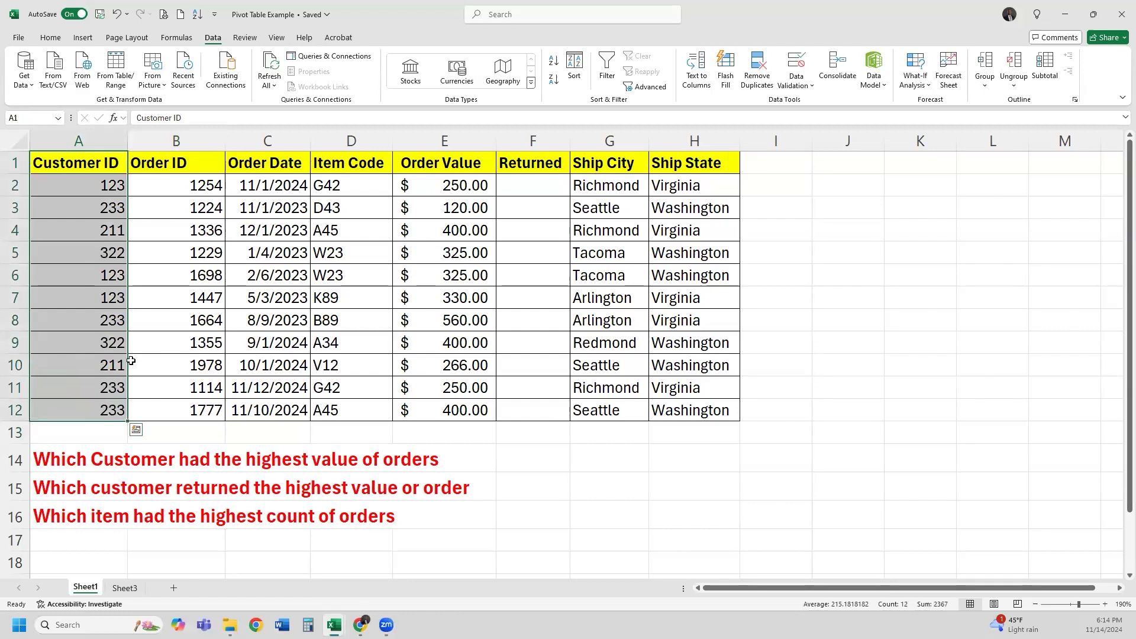
click(99, 185)
drag(91, 188, 89, 411)
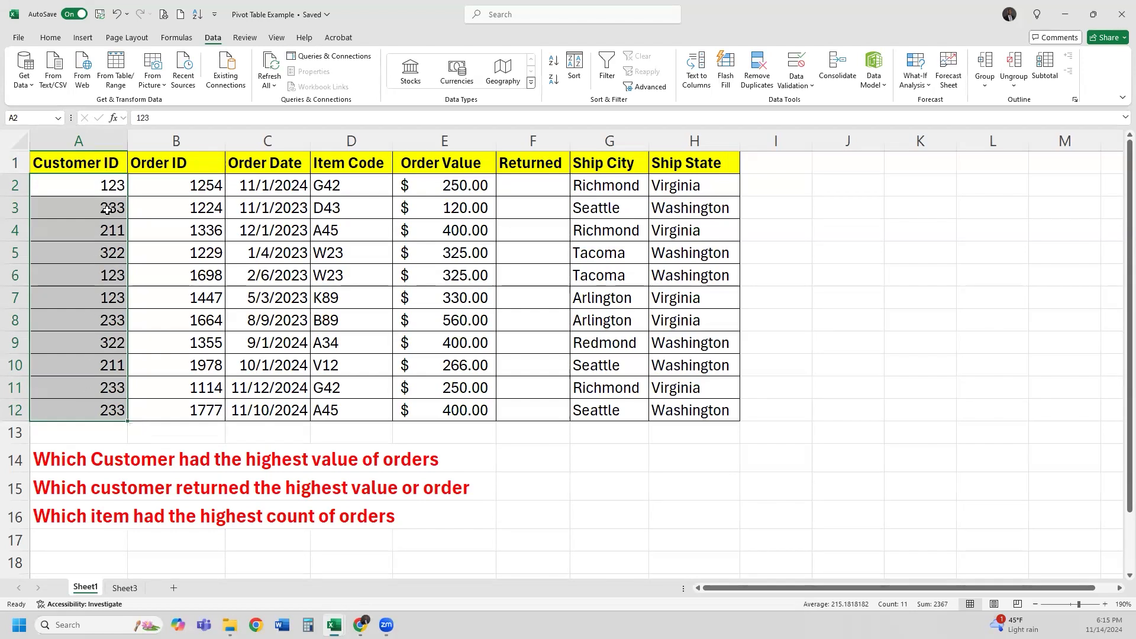
drag(221, 165, 670, 362)
click(83, 209)
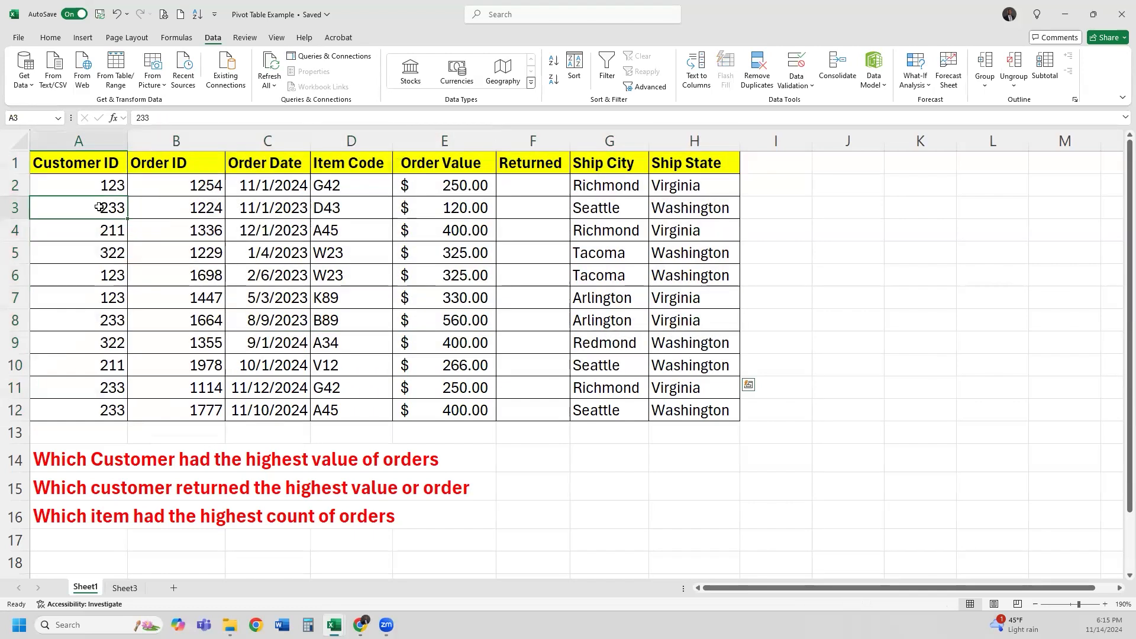
shift+click(171, 211)
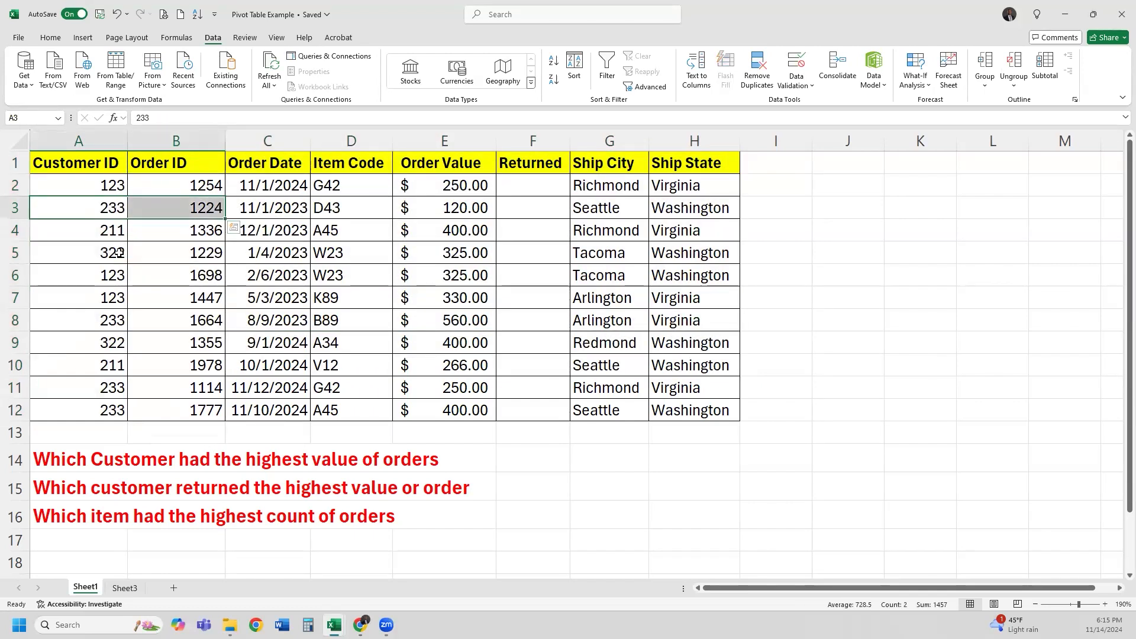
drag(107, 320, 179, 320)
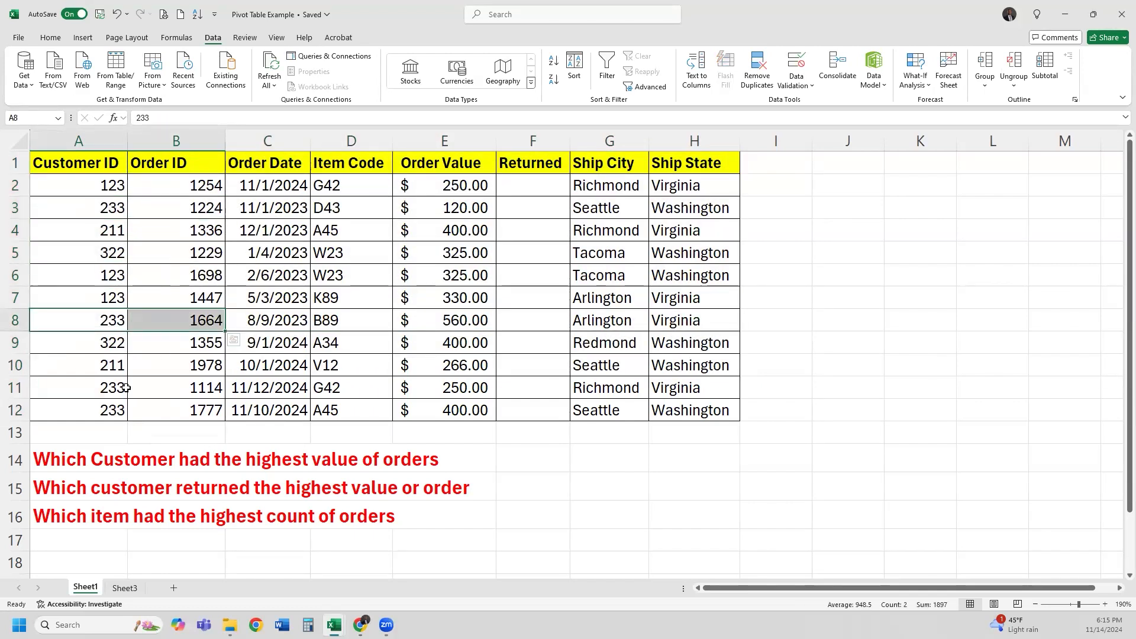
drag(109, 388, 187, 411)
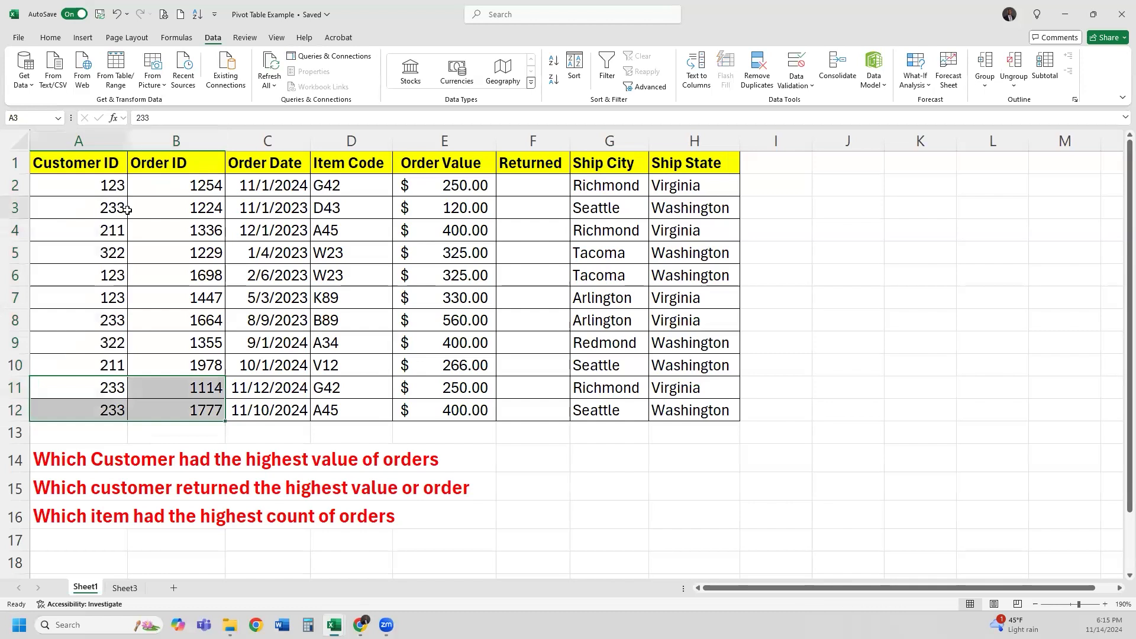
drag(91, 212, 177, 208)
drag(107, 387, 157, 409)
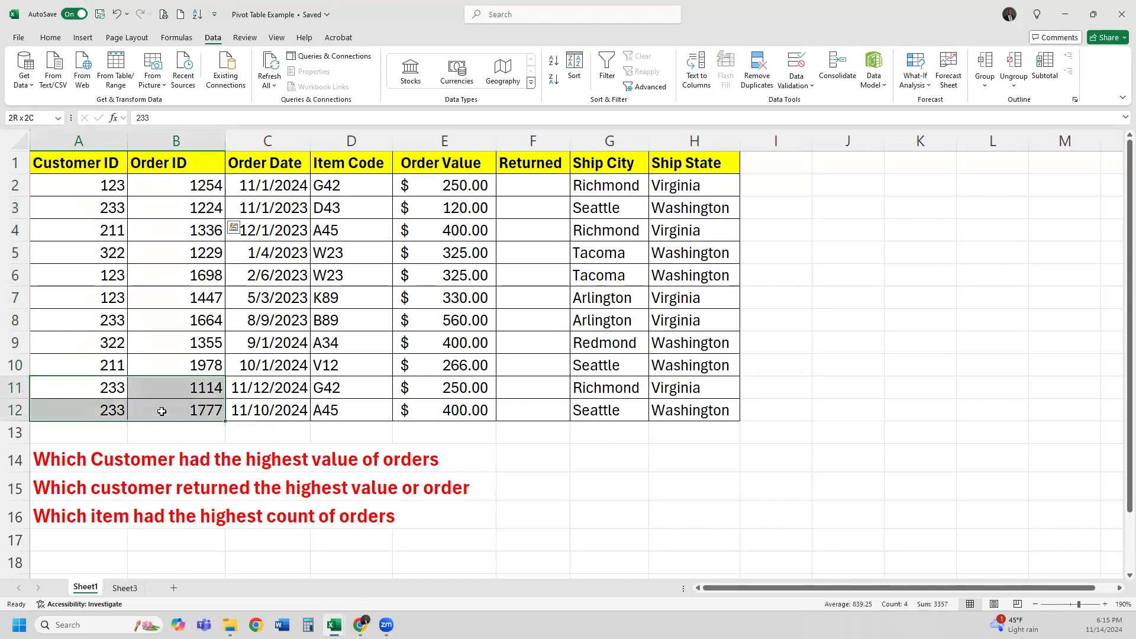
click(146, 183)
click(99, 185)
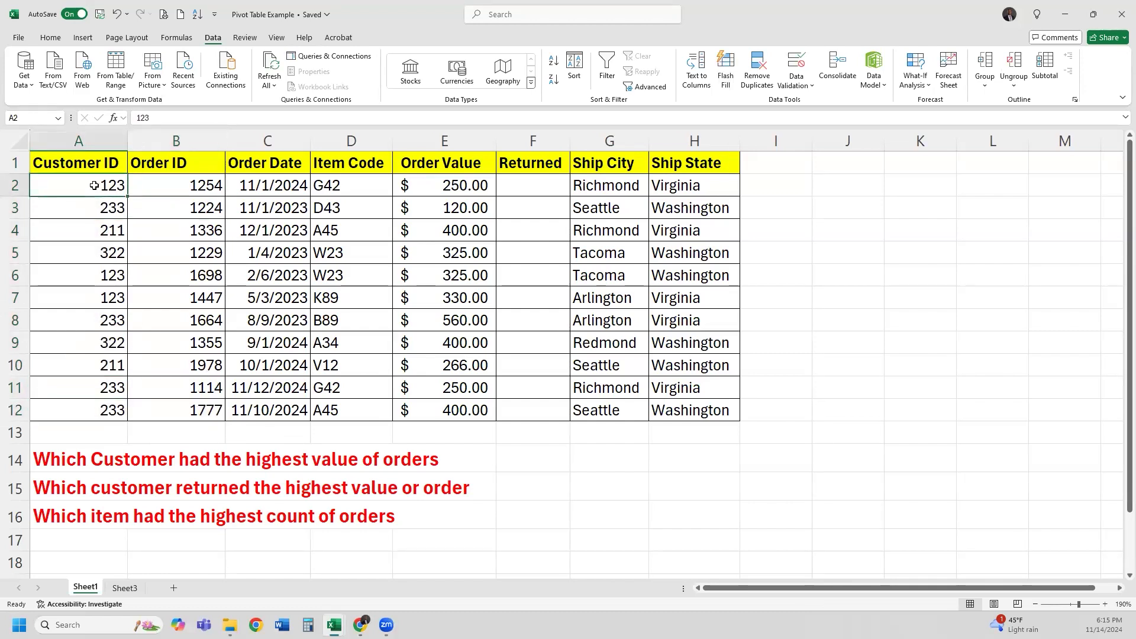
Select the Order ID column and step across the first order's ID, date and item code
drag(174, 162, 170, 409)
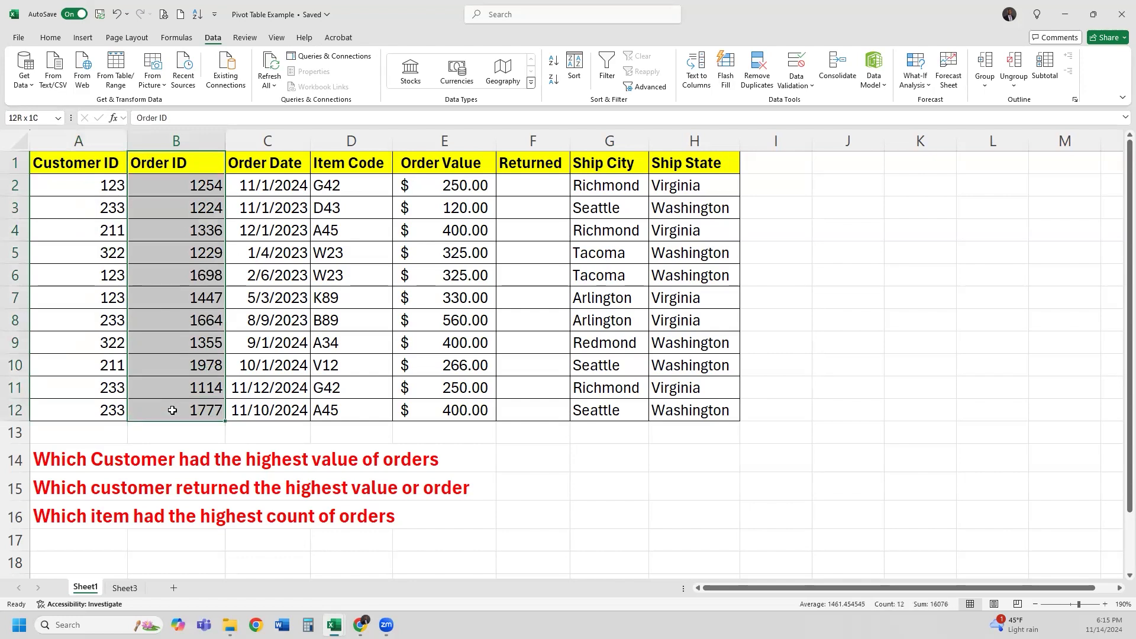
click(144, 183)
drag(190, 163, 183, 408)
click(194, 188)
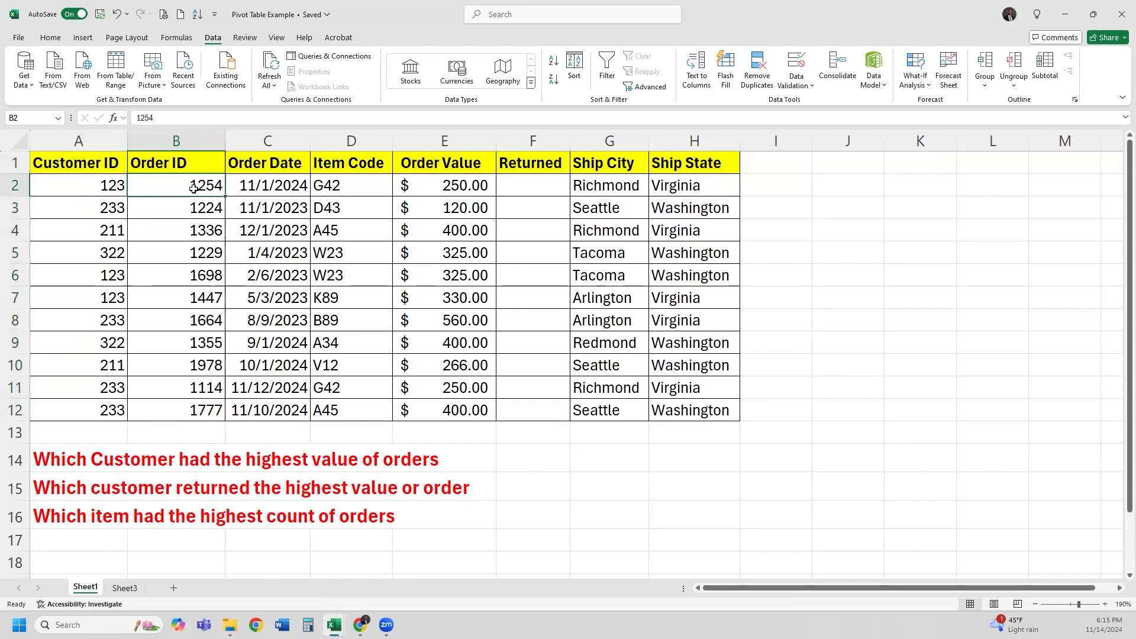
click(284, 187)
click(351, 189)
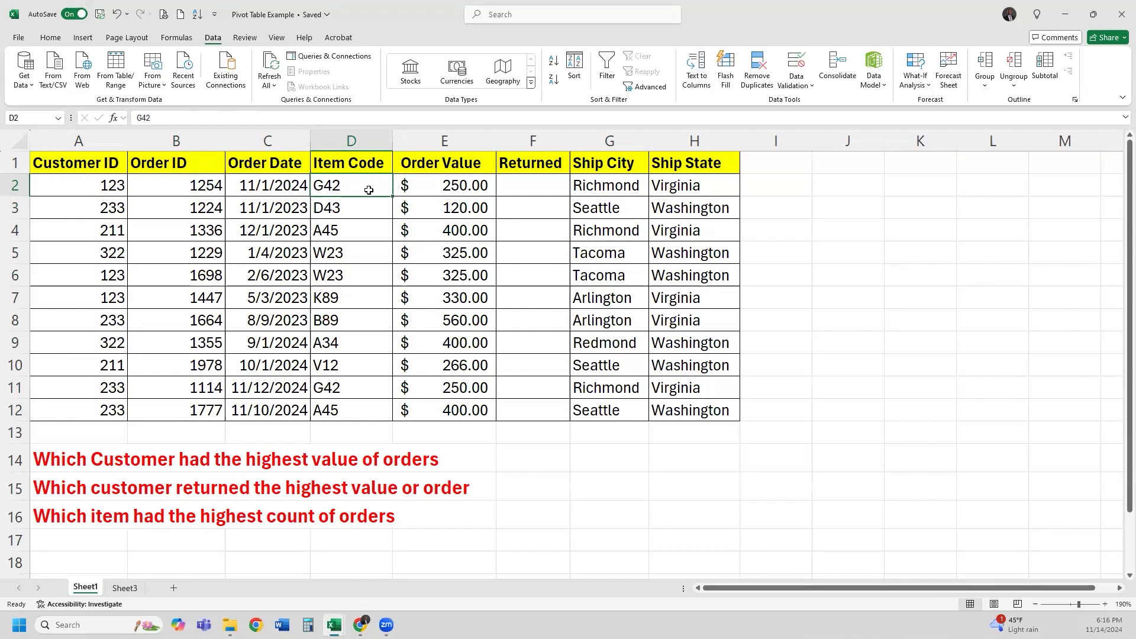
Select the order values and the empty Returned cells F2 to F12
drag(464, 186, 457, 423)
drag(533, 185, 523, 405)
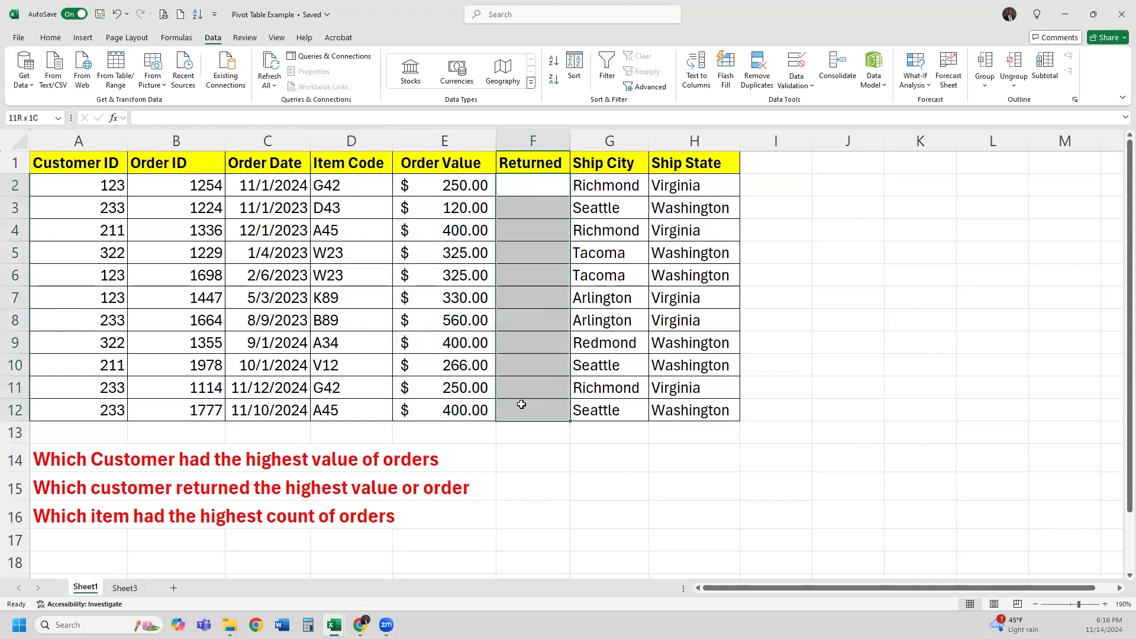
click(544, 189)
drag(543, 189, 527, 410)
drag(537, 194, 531, 412)
click(541, 192)
drag(541, 191, 520, 414)
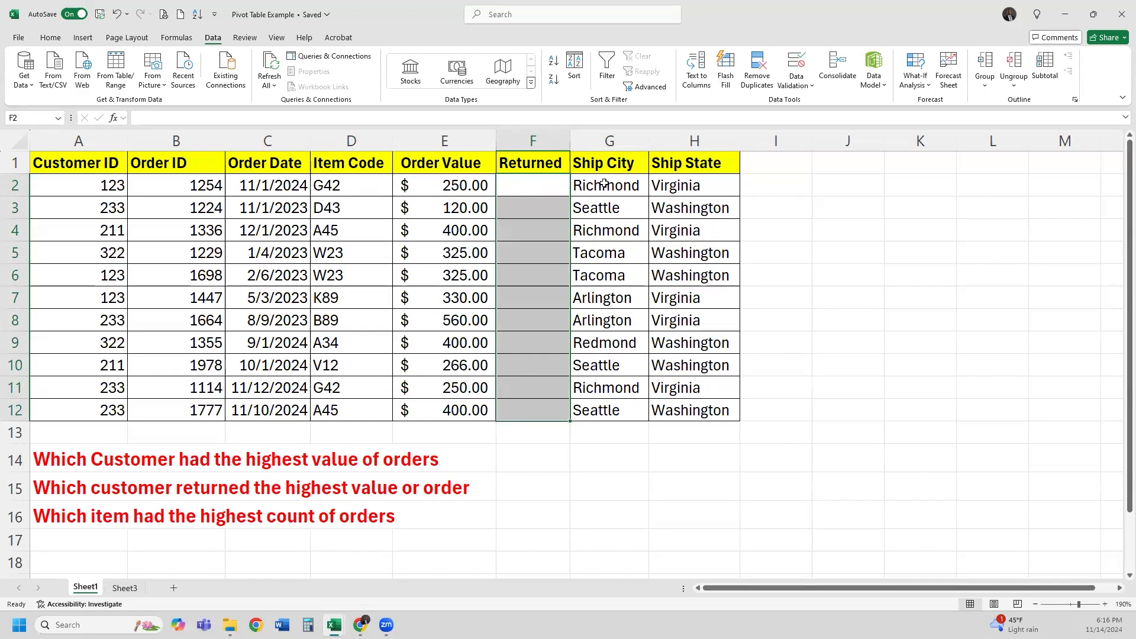
Widen the Ship City column and select the ship city and ship state values
drag(645, 147, 661, 148)
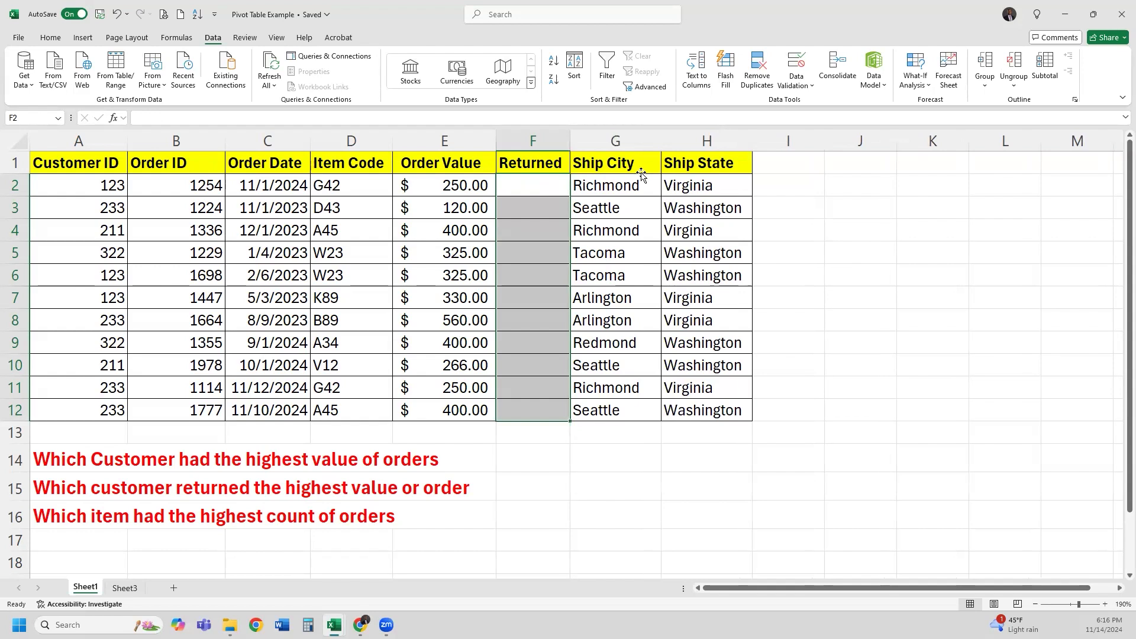
click(640, 171)
drag(640, 188, 618, 422)
drag(708, 188, 706, 413)
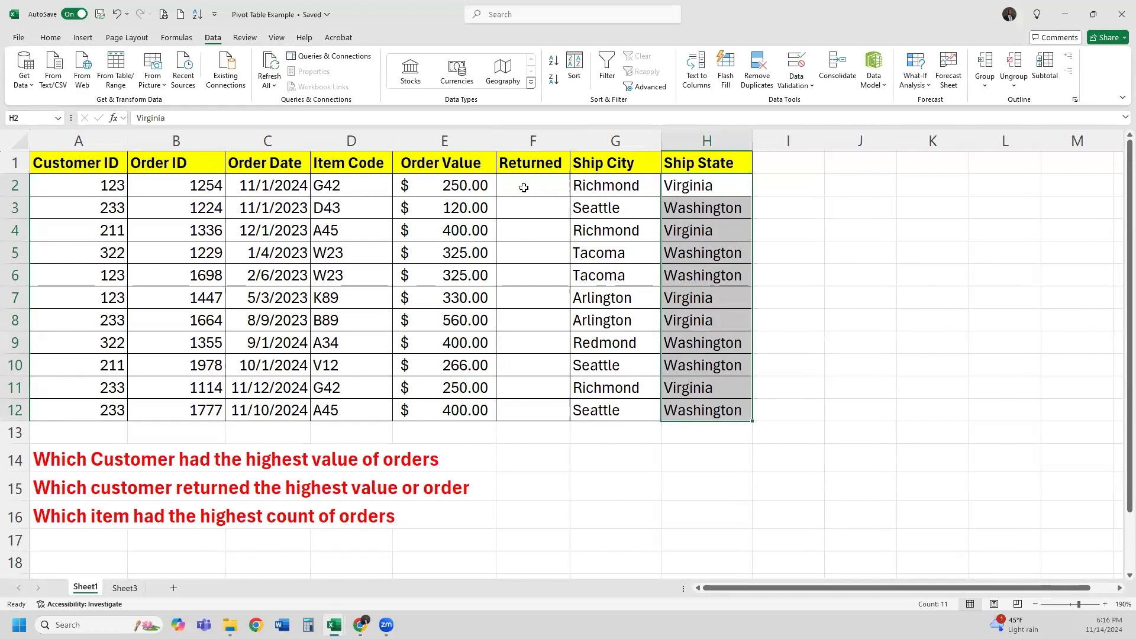
click(525, 187)
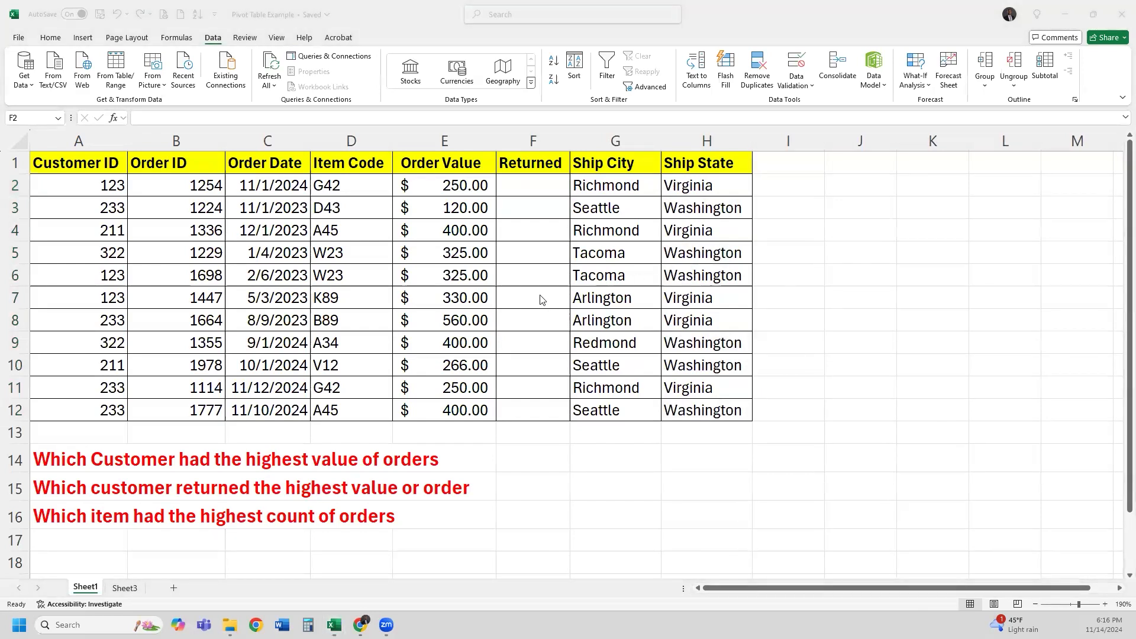
click(532, 188)
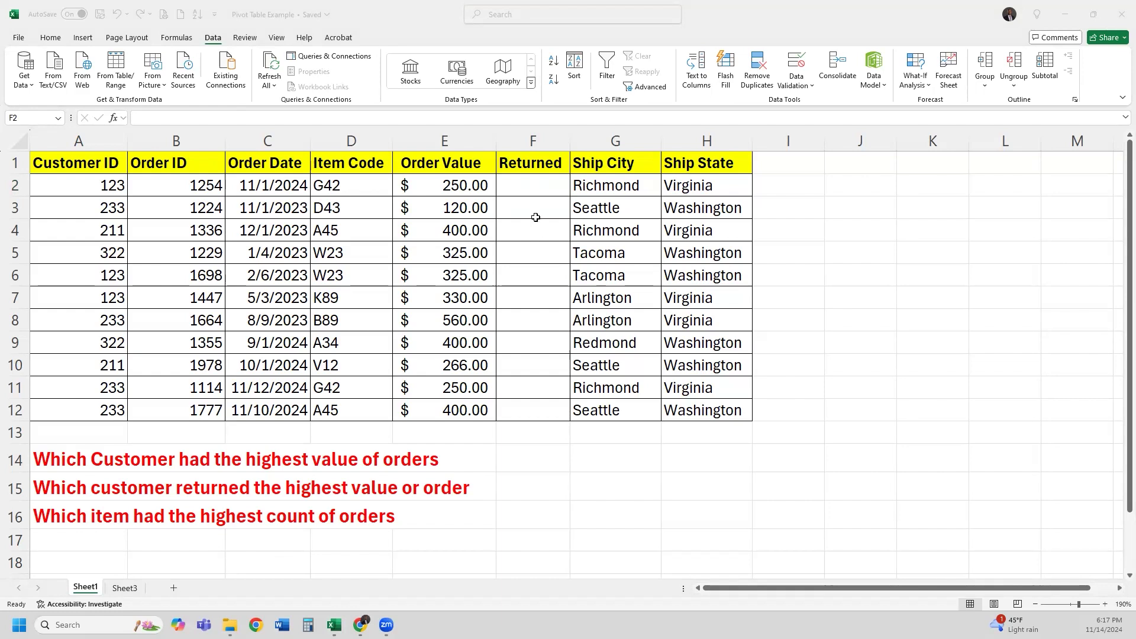
click(535, 217)
drag(532, 210, 524, 413)
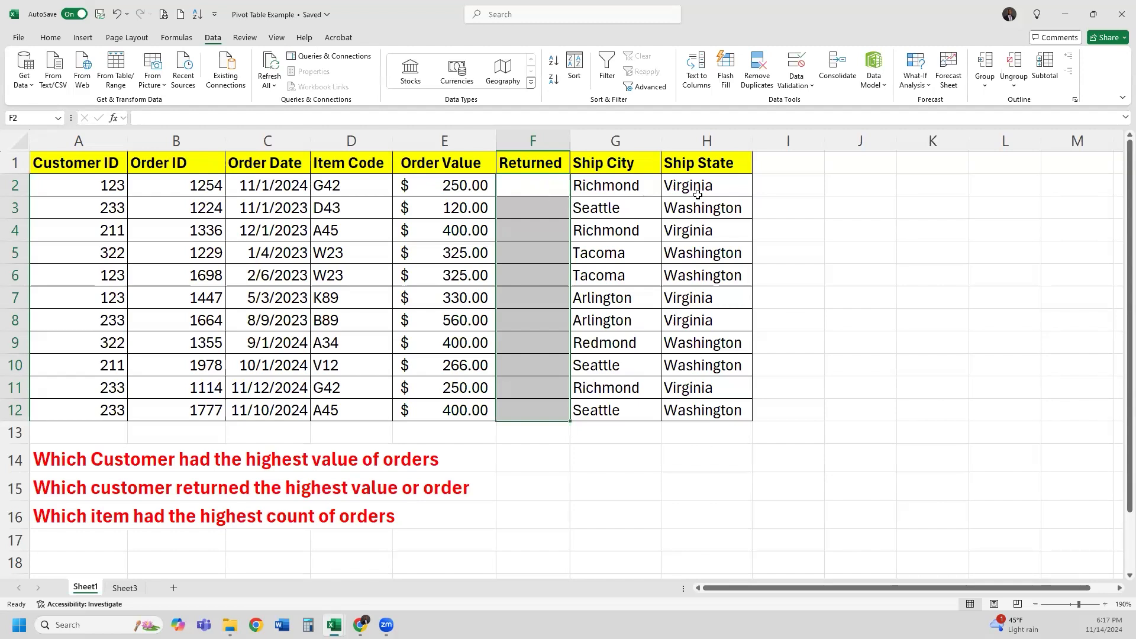
click(533, 190)
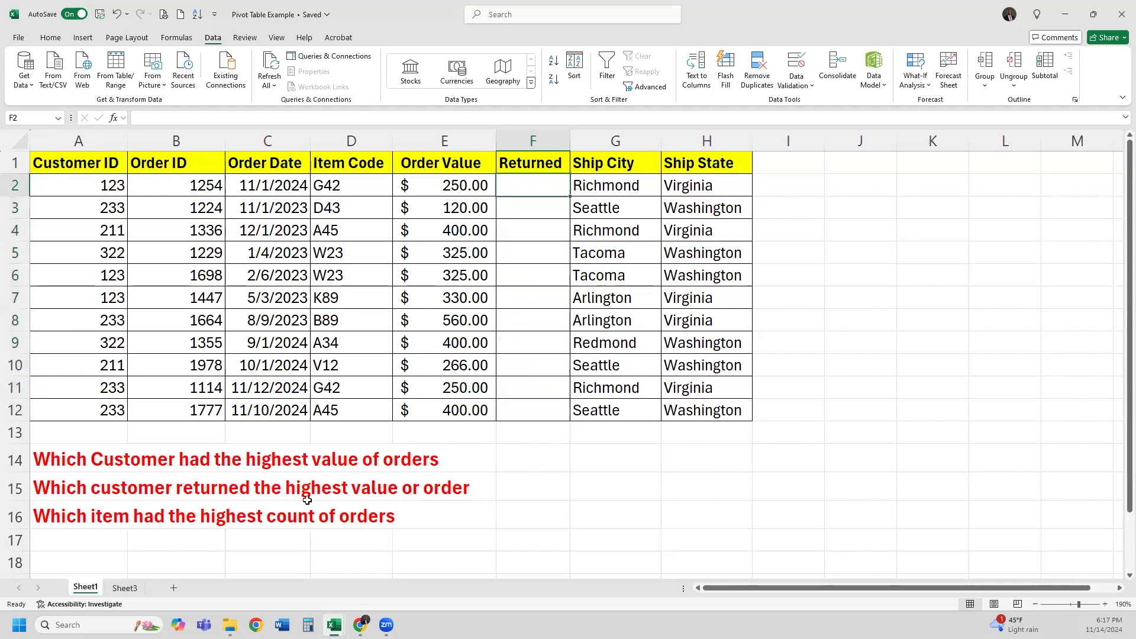
Permanently delete Sheet3, which held the Returned Yes/No list
click(47, 38)
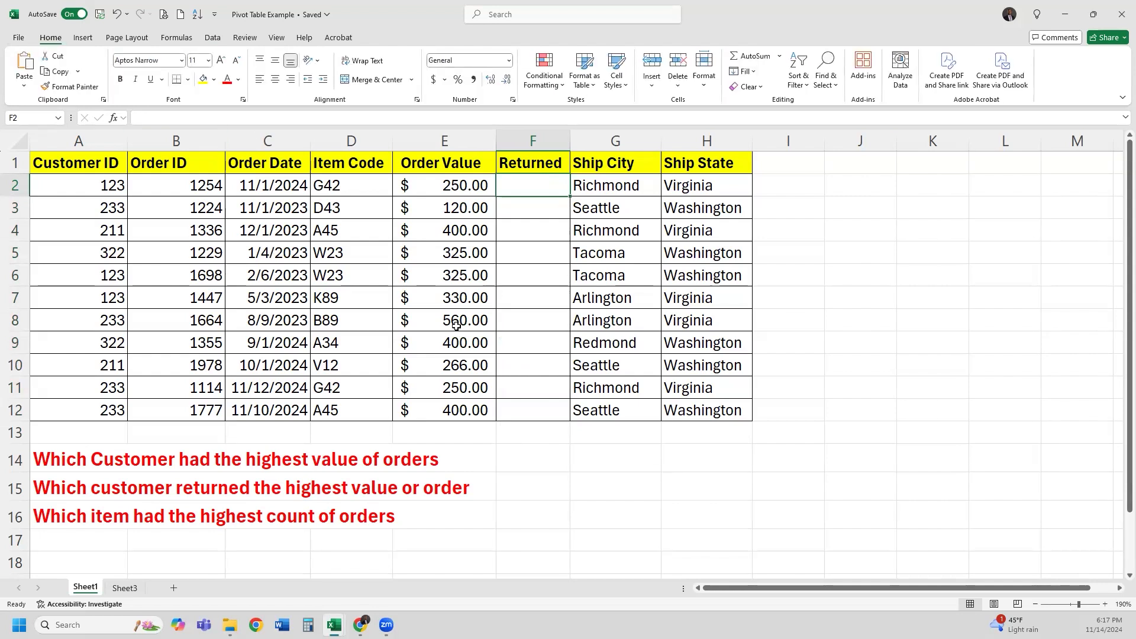
click(129, 589)
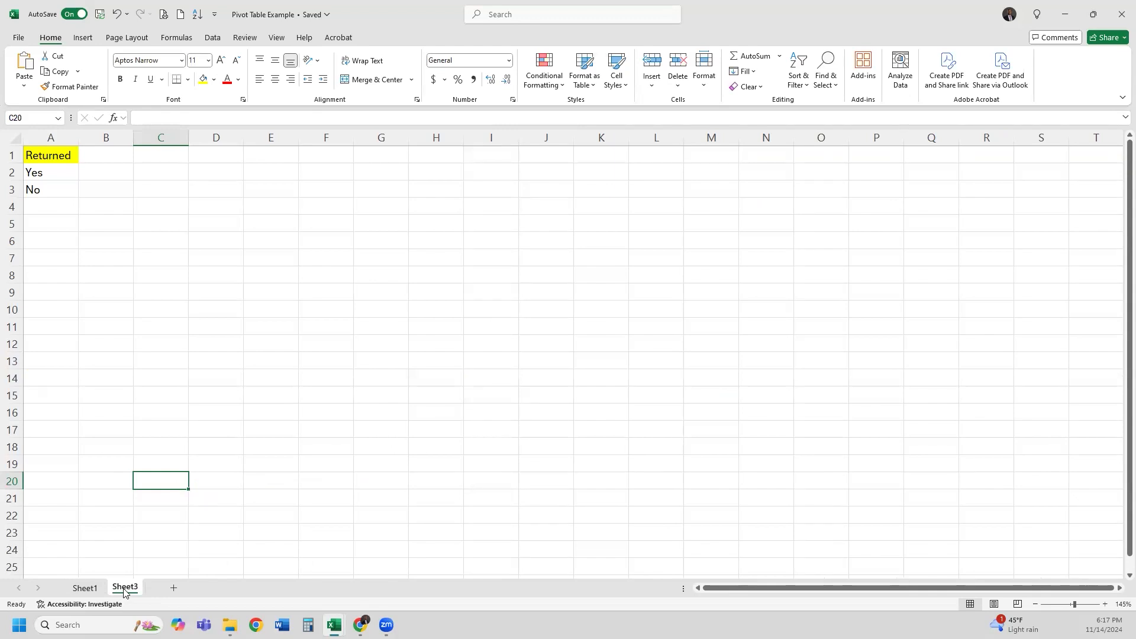
right_click(124, 592)
click(155, 406)
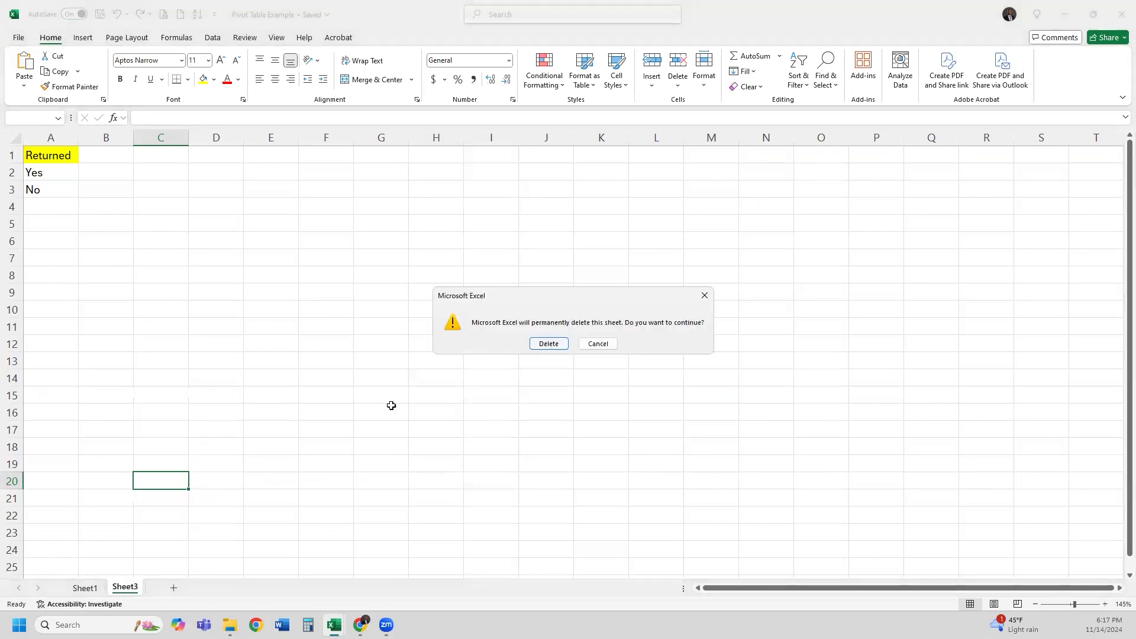
key(Return)
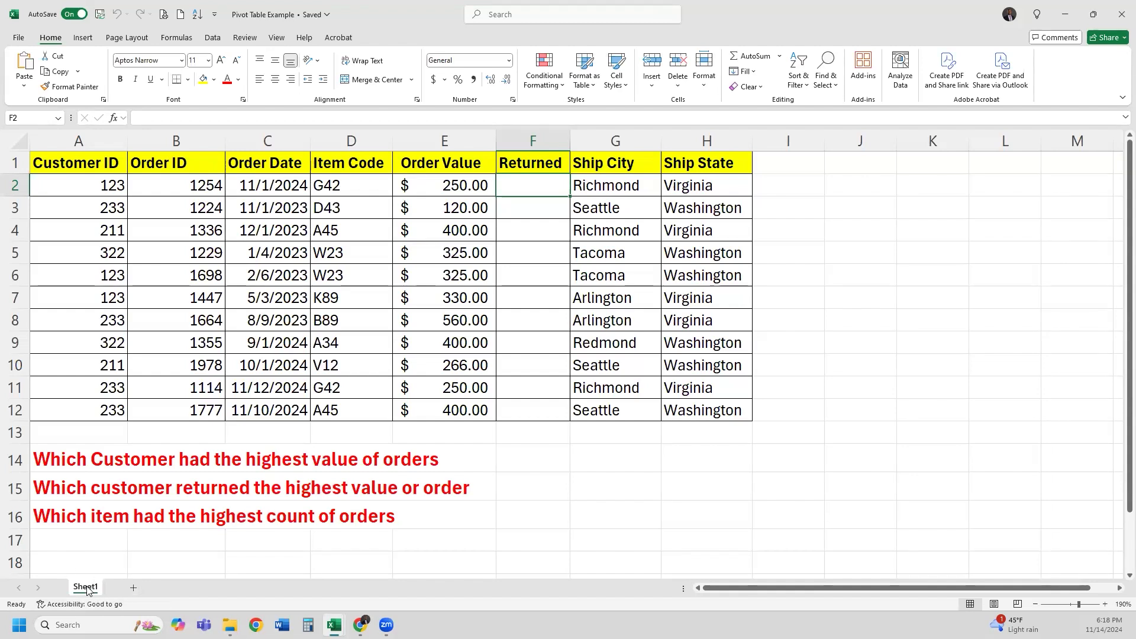
Add a new sheet headed 'Returned Options for Data Validation' with Yes and No in A2:A3
click(134, 589)
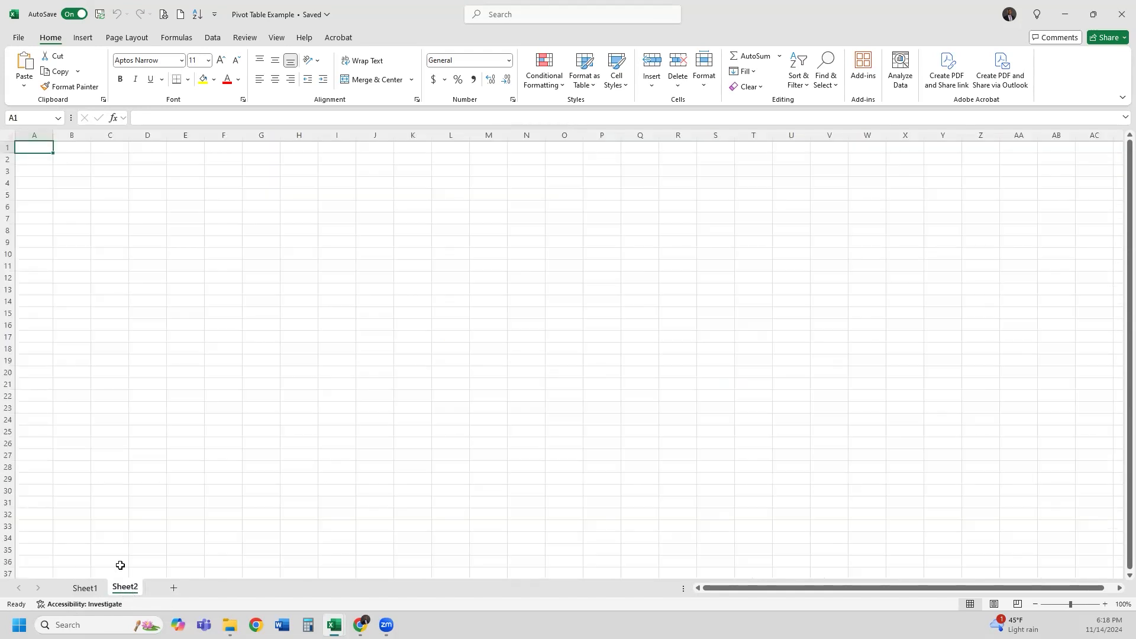
scroll(68, 190, up, 4)
scroll(68, 190, up, 1)
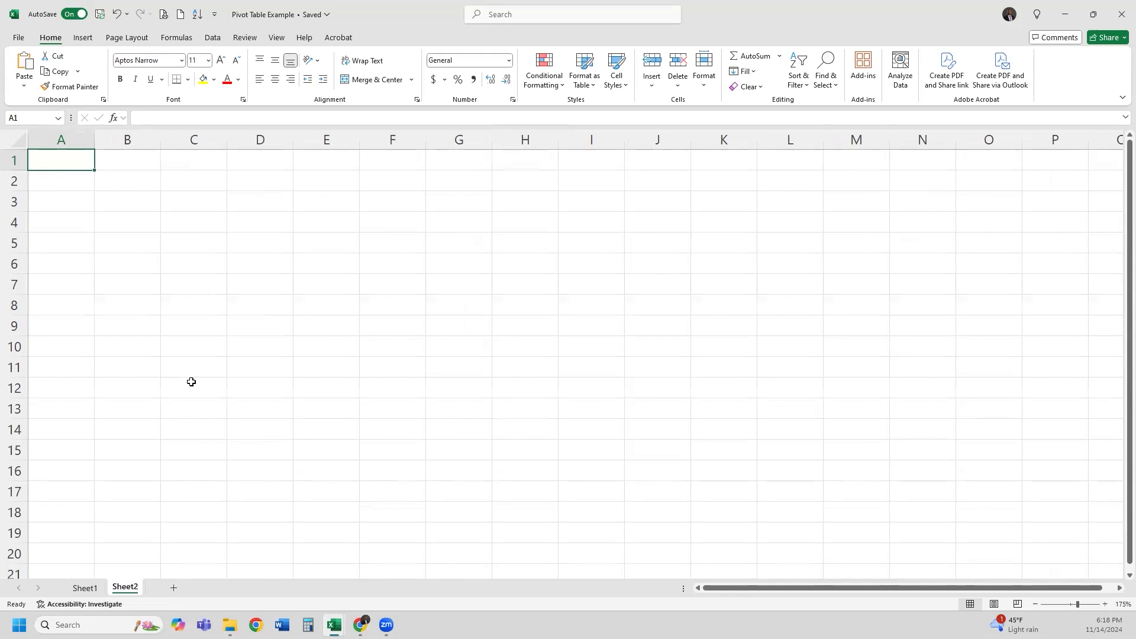
text(Returned)
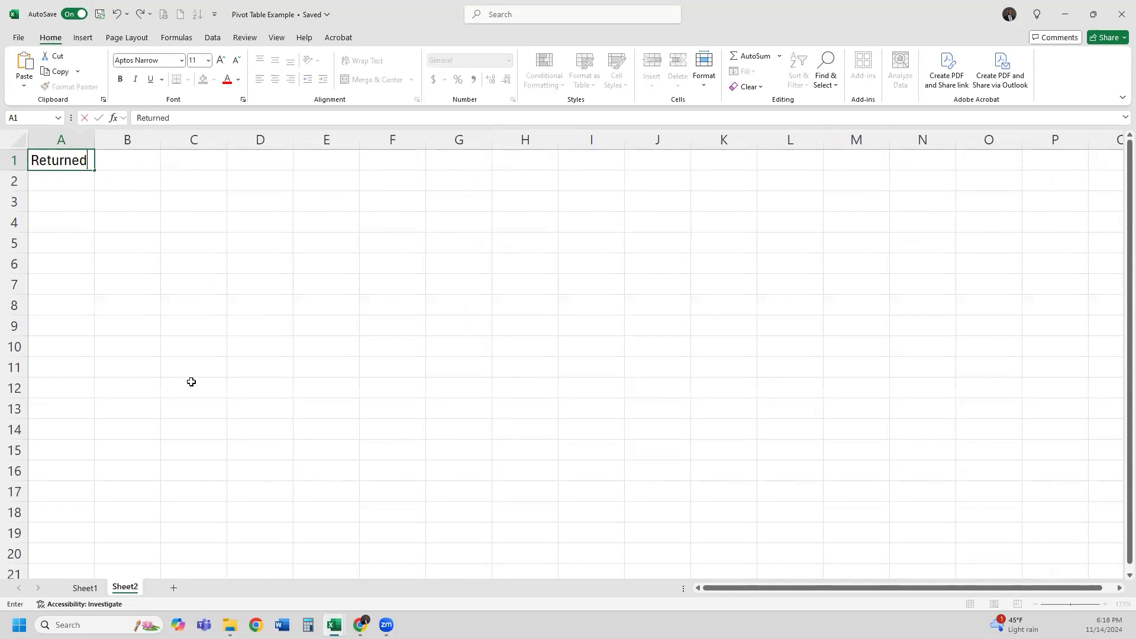
text( Options for Dat)
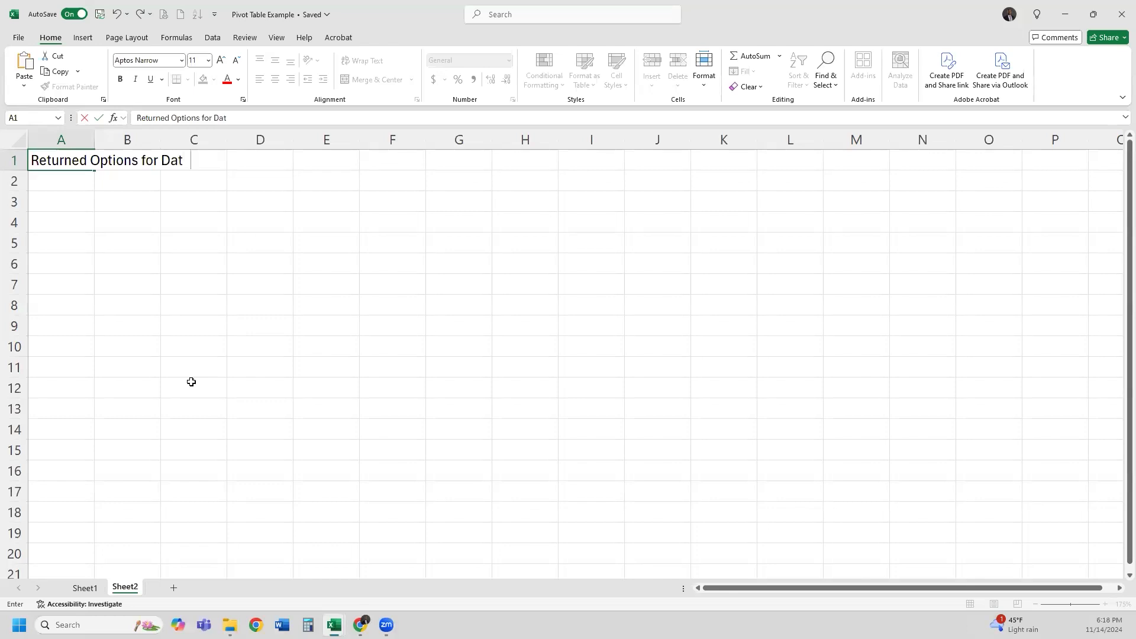
text(a Validation)
key(Return)
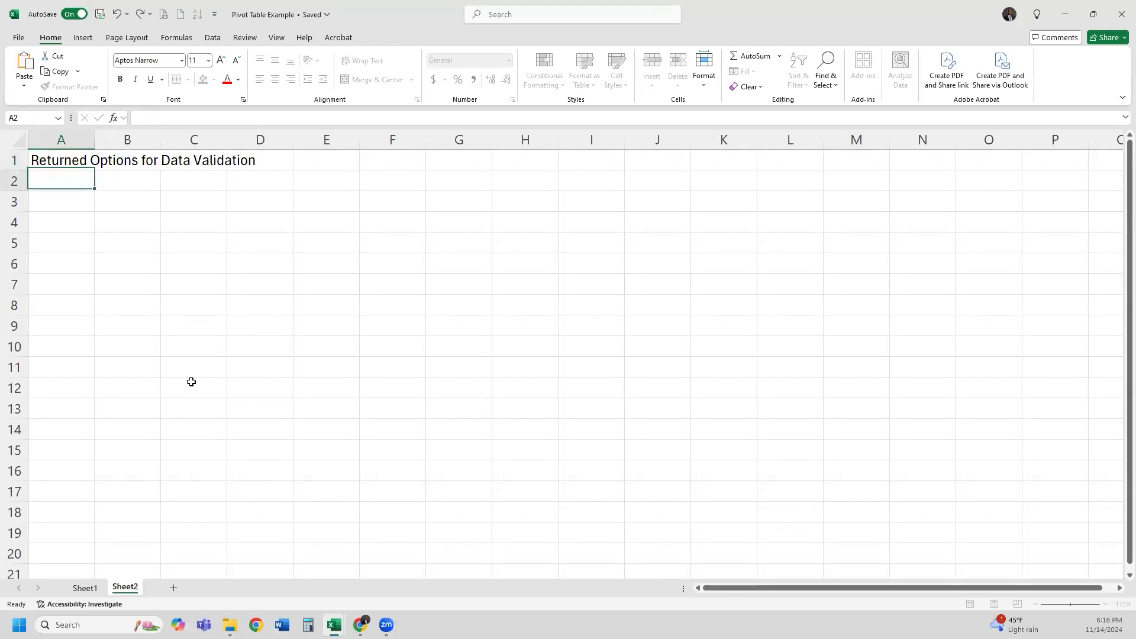
text(Yes)
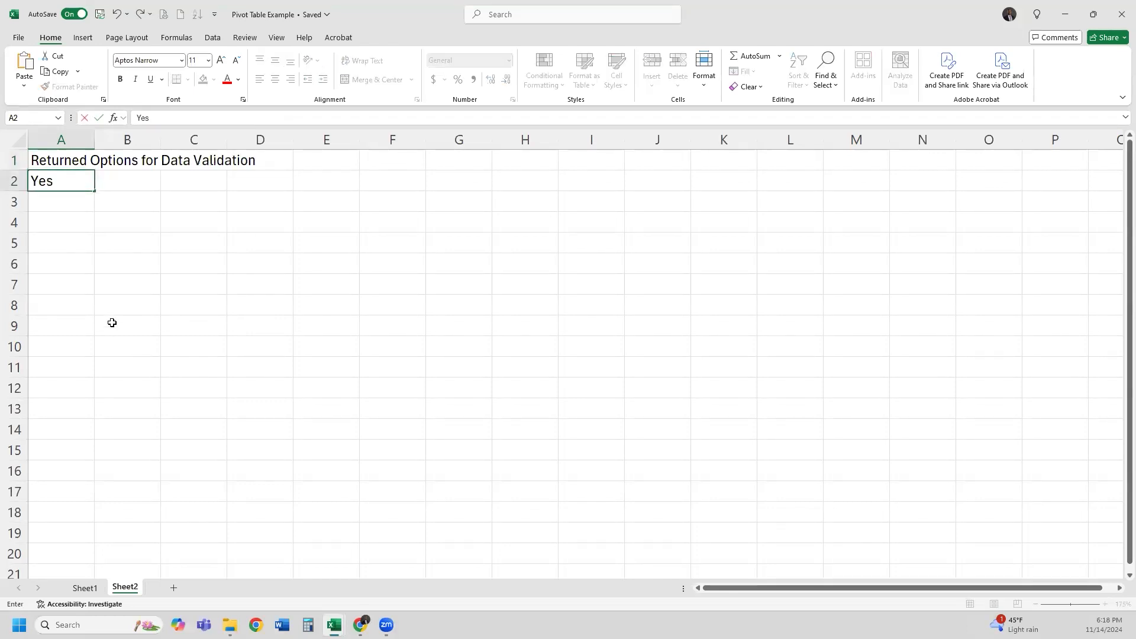
key(Return)
text(No)
key(Return)
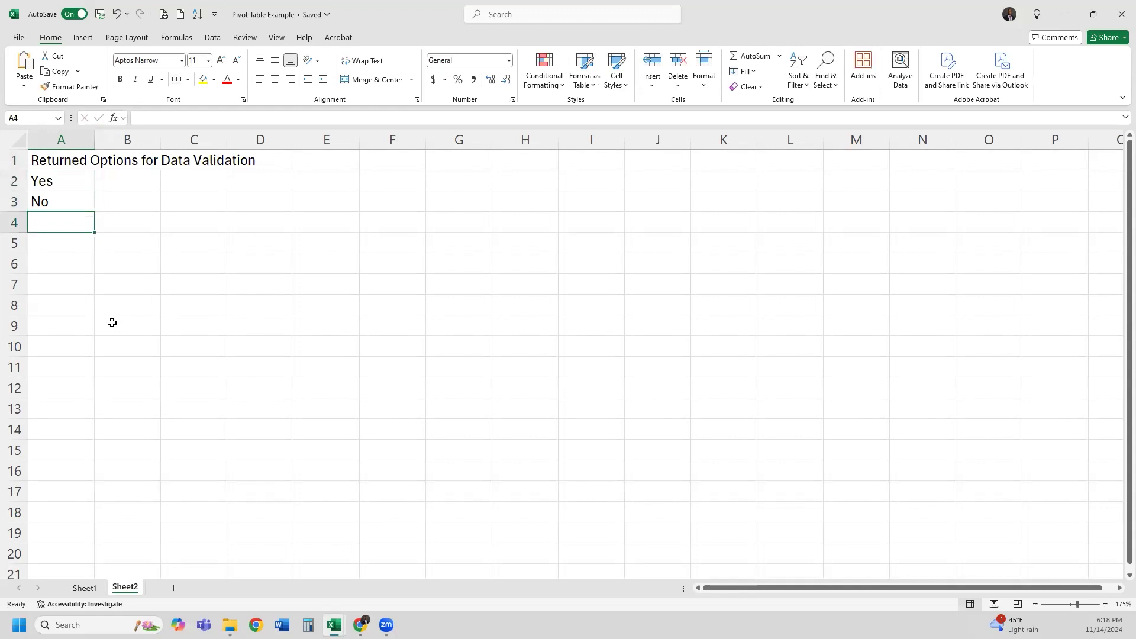
Color the A1 heading red, select the Yes/No cells, and return to Sheet1
click(92, 161)
click(227, 79)
key(Down)
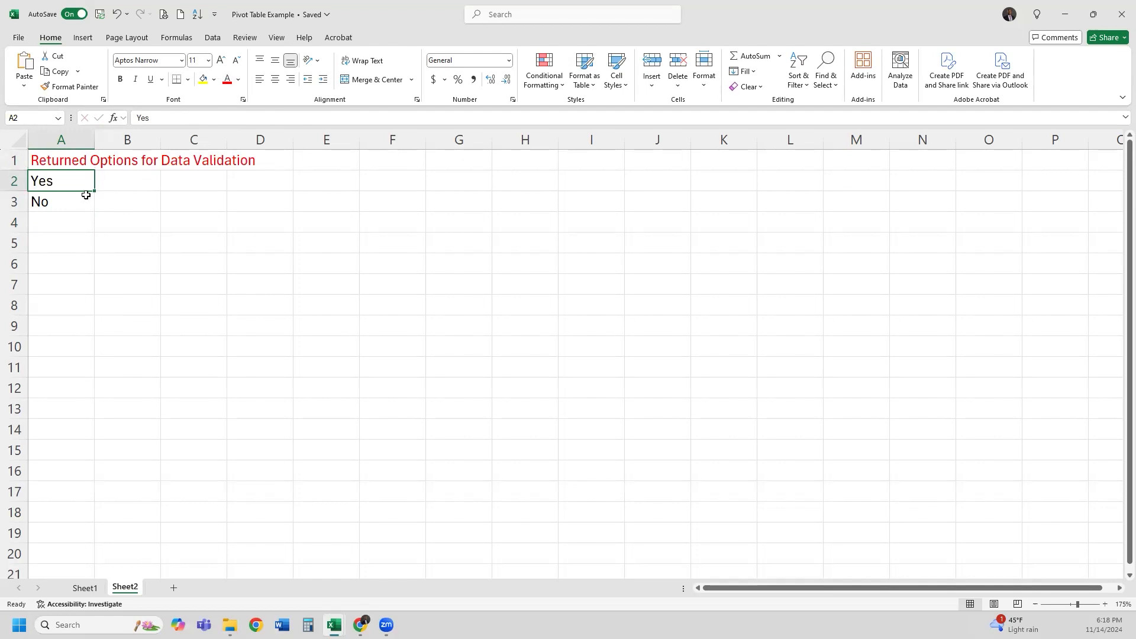
shift+click(70, 205)
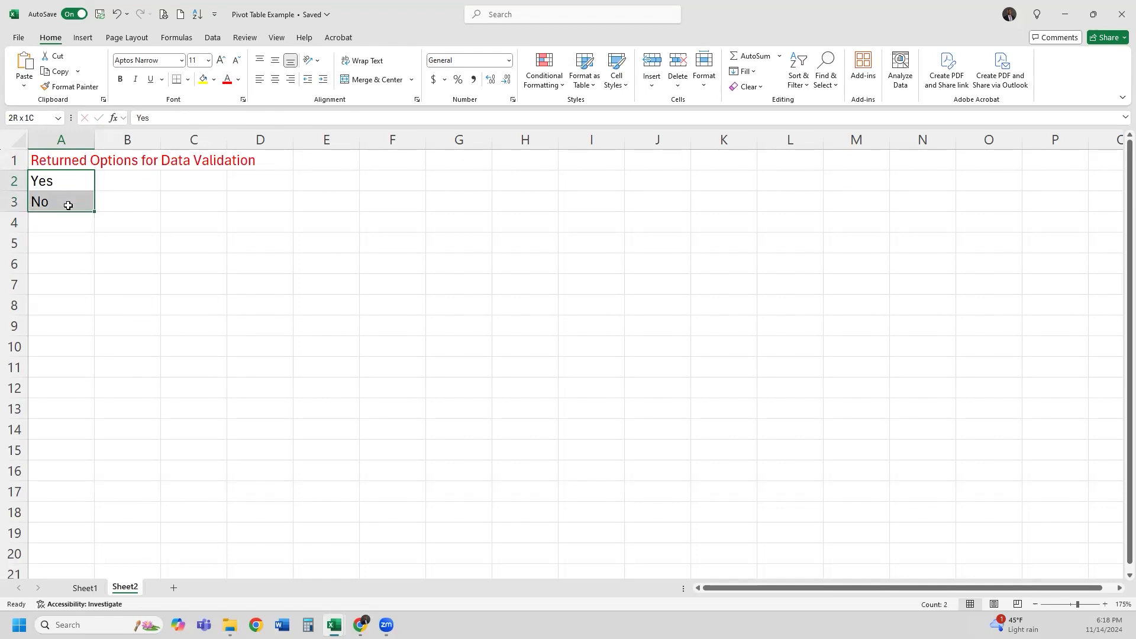
click(84, 588)
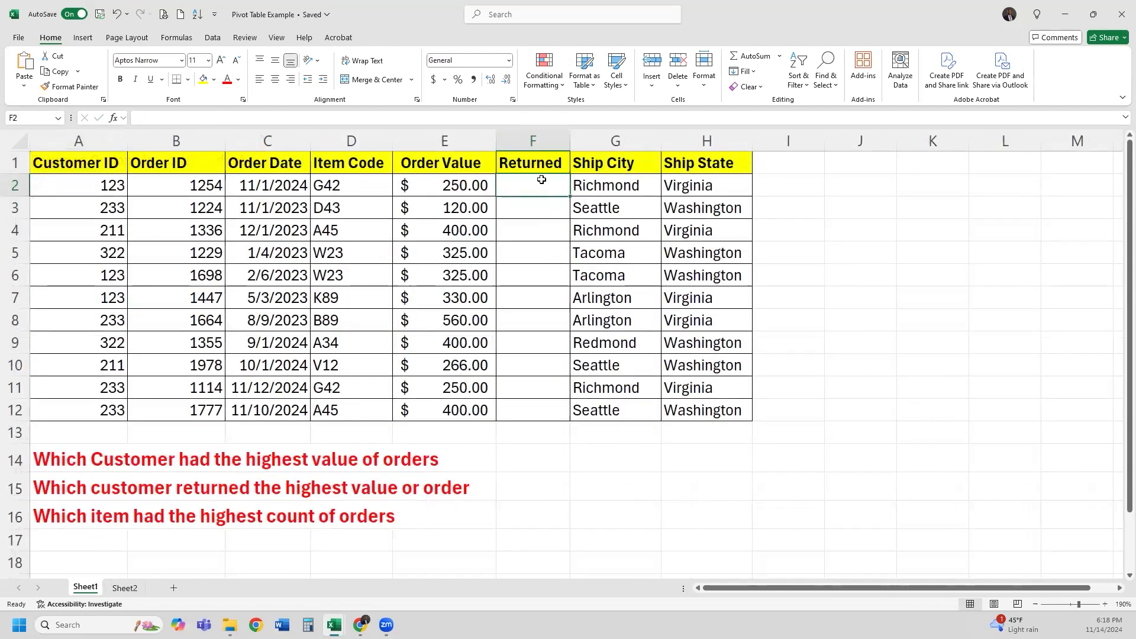
Select Returned cells F2:F12 and open the Data Validation dropdown on the Data ribbon
drag(537, 186, 536, 419)
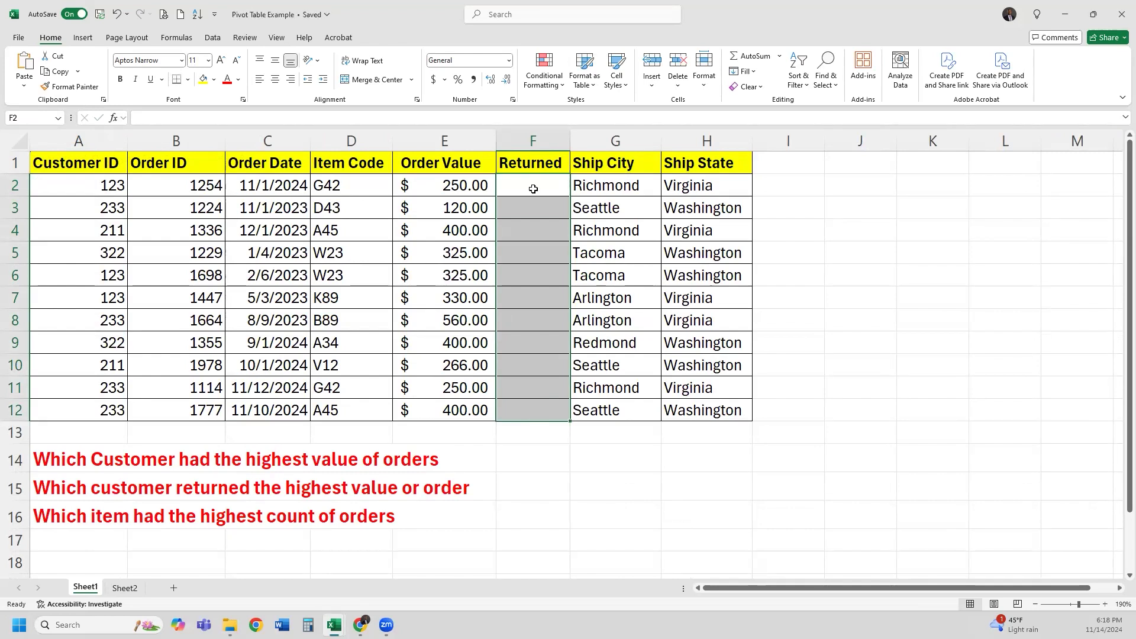
click(530, 230)
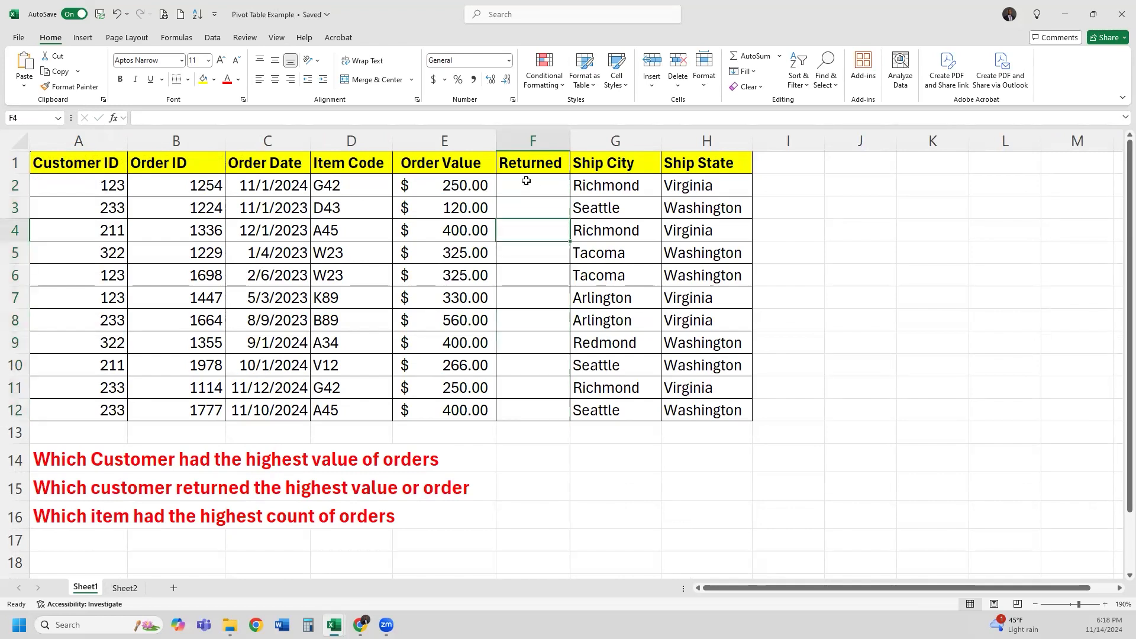
drag(526, 180, 516, 413)
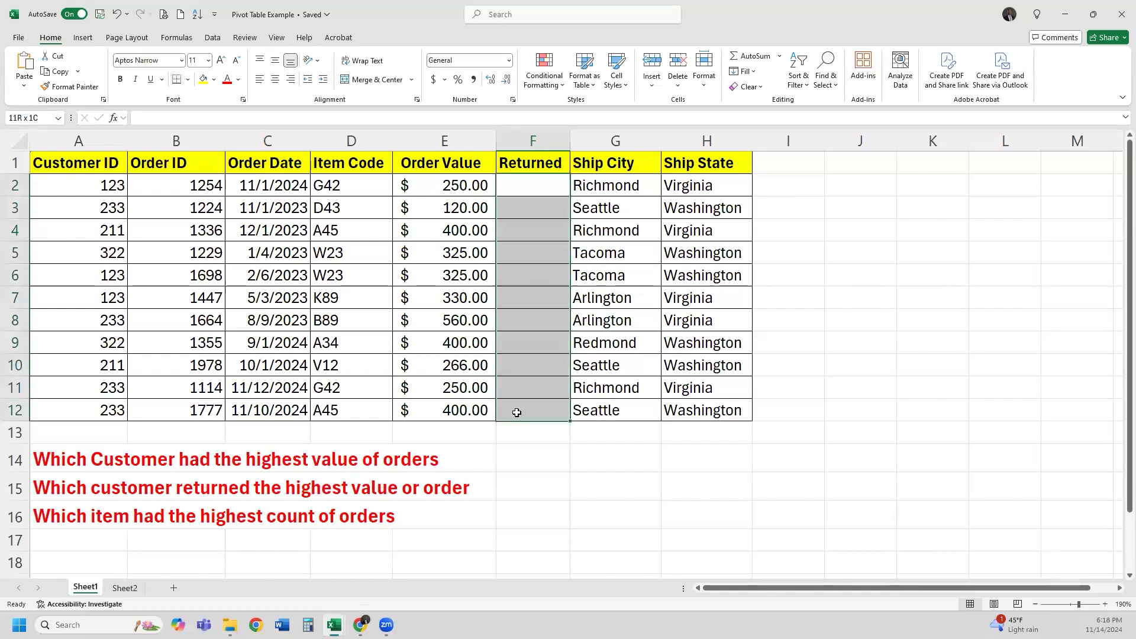
drag(517, 412, 516, 412)
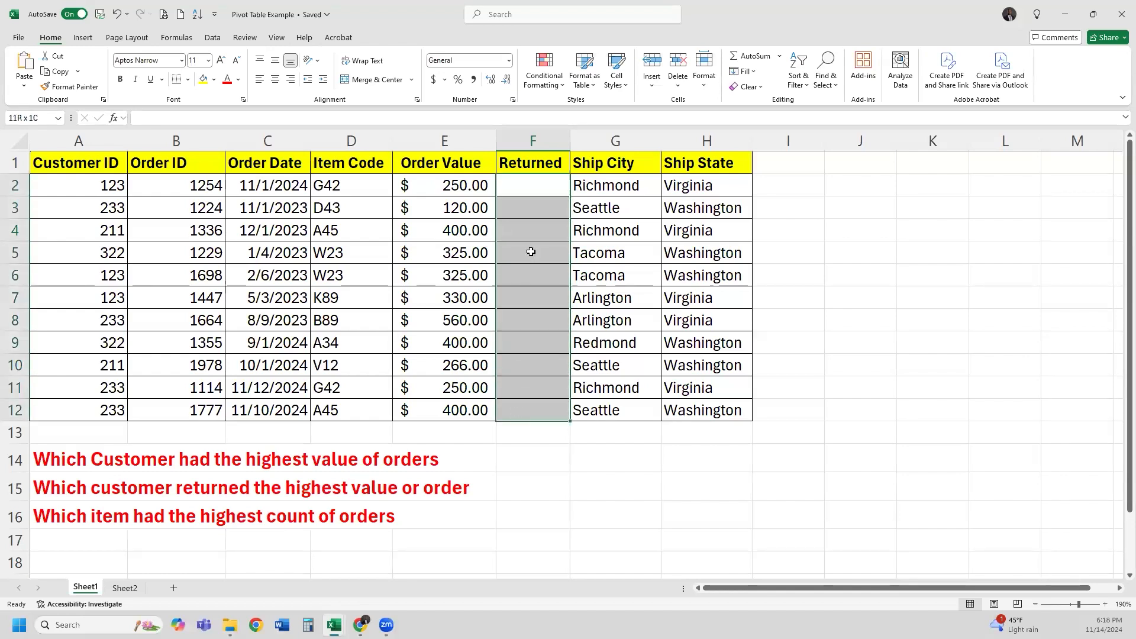
click(536, 187)
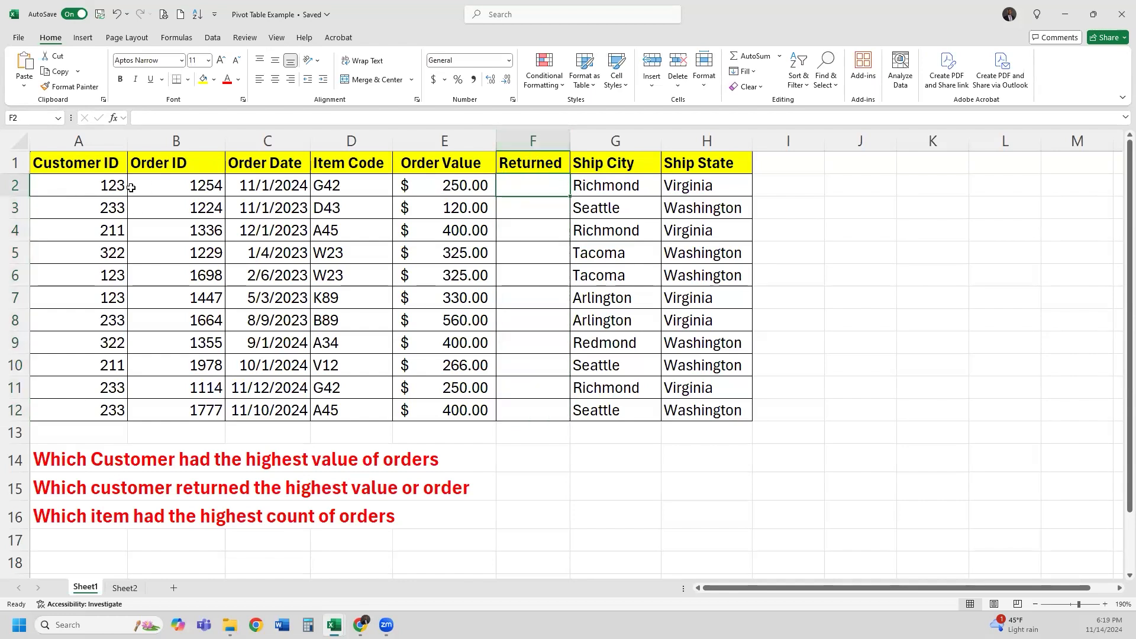
drag(541, 193, 533, 404)
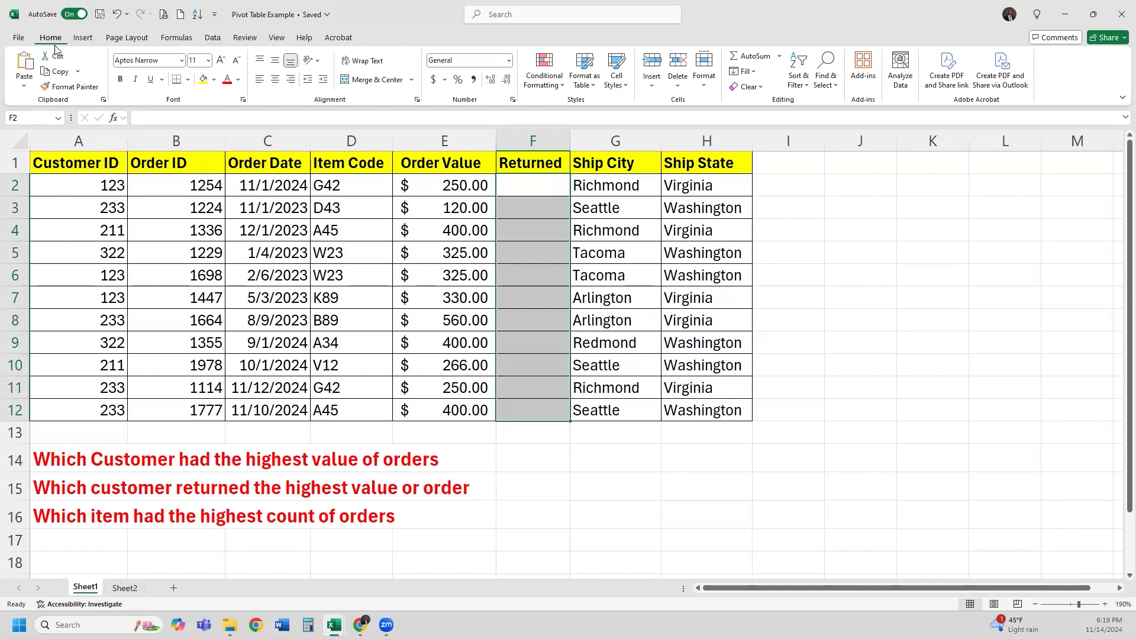
click(213, 38)
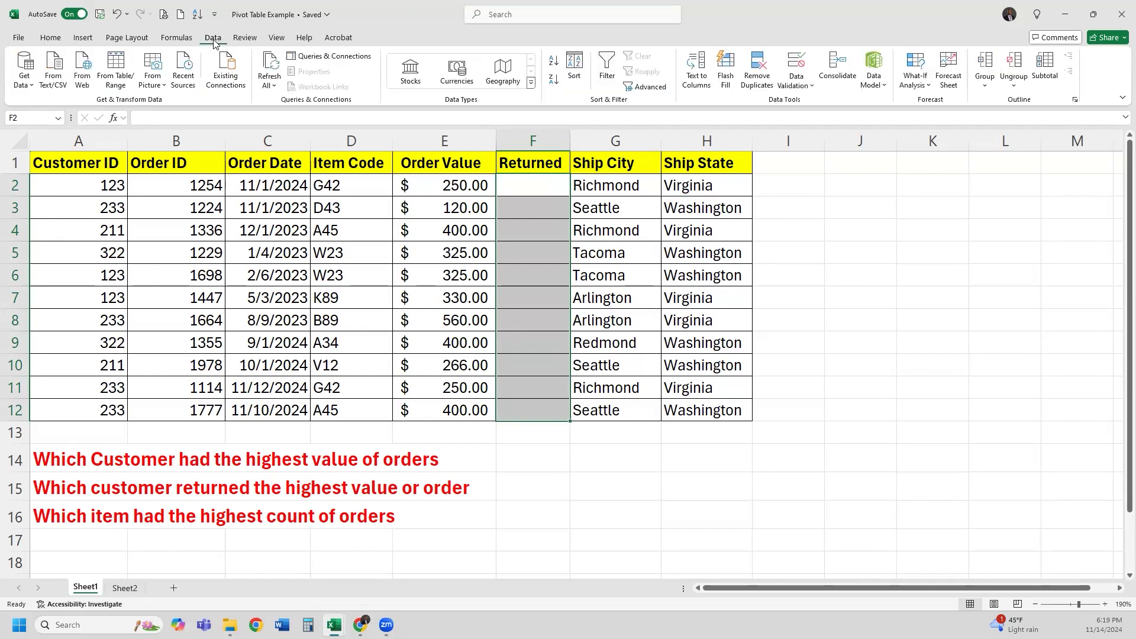
click(805, 87)
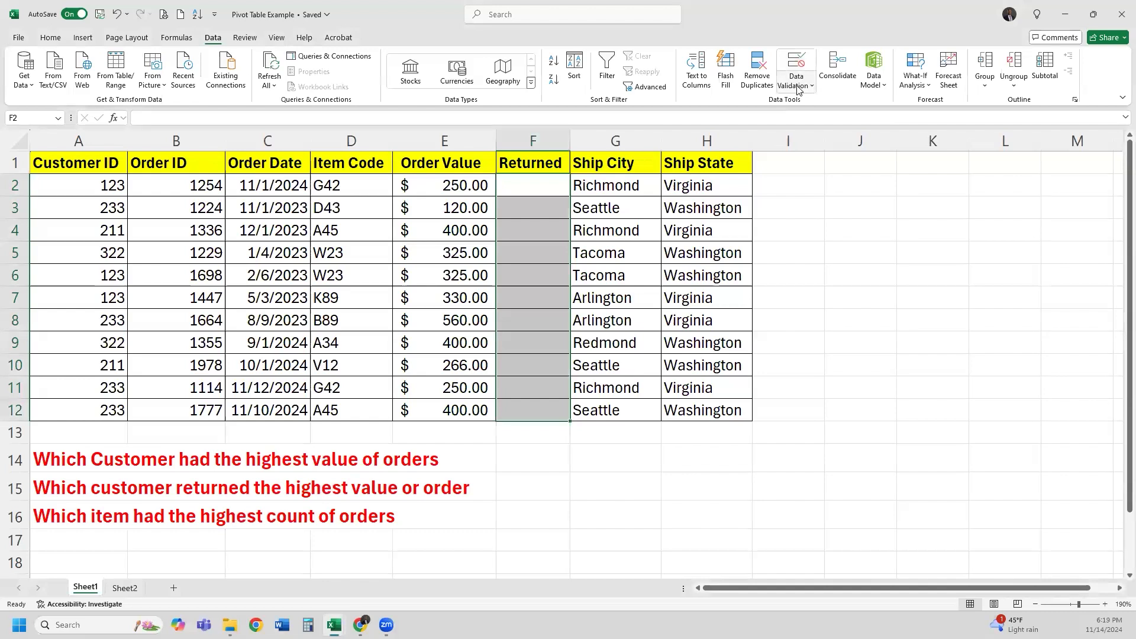
click(799, 89)
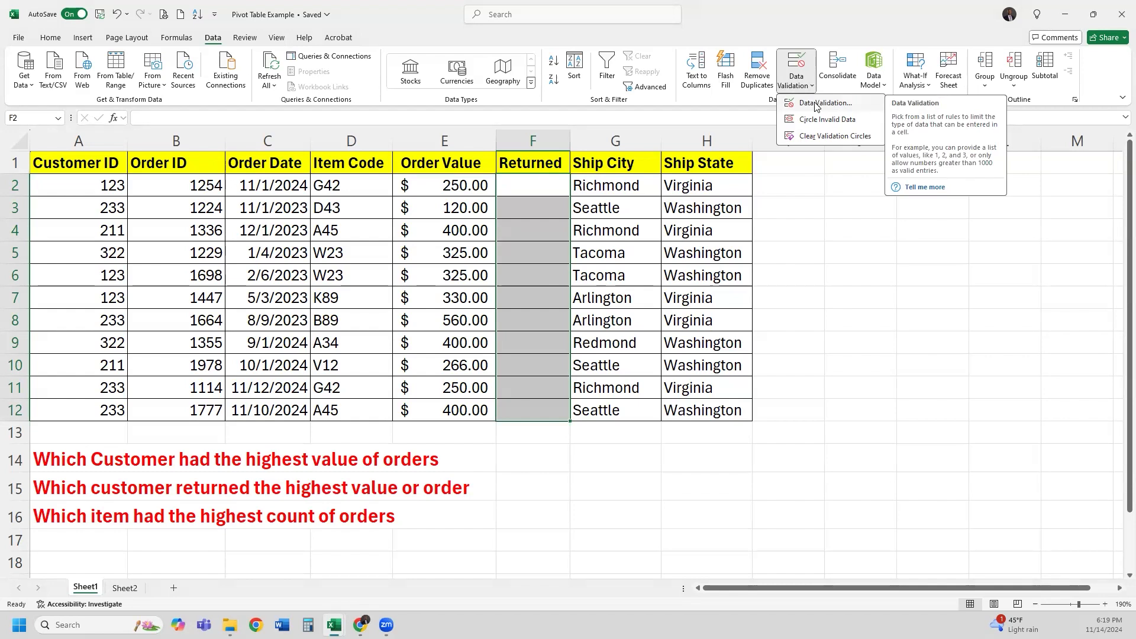
Validate F2:F12 as a List from =Sheet2!$A$2:$A$3 with Ignore blank turned off
click(830, 104)
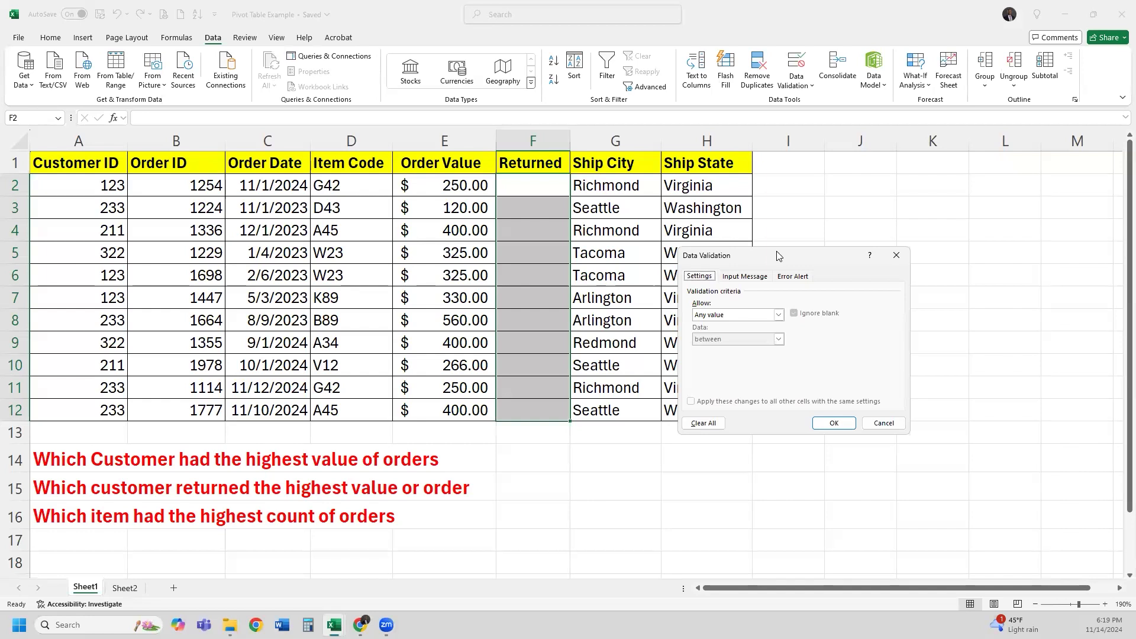
drag(778, 255, 856, 166)
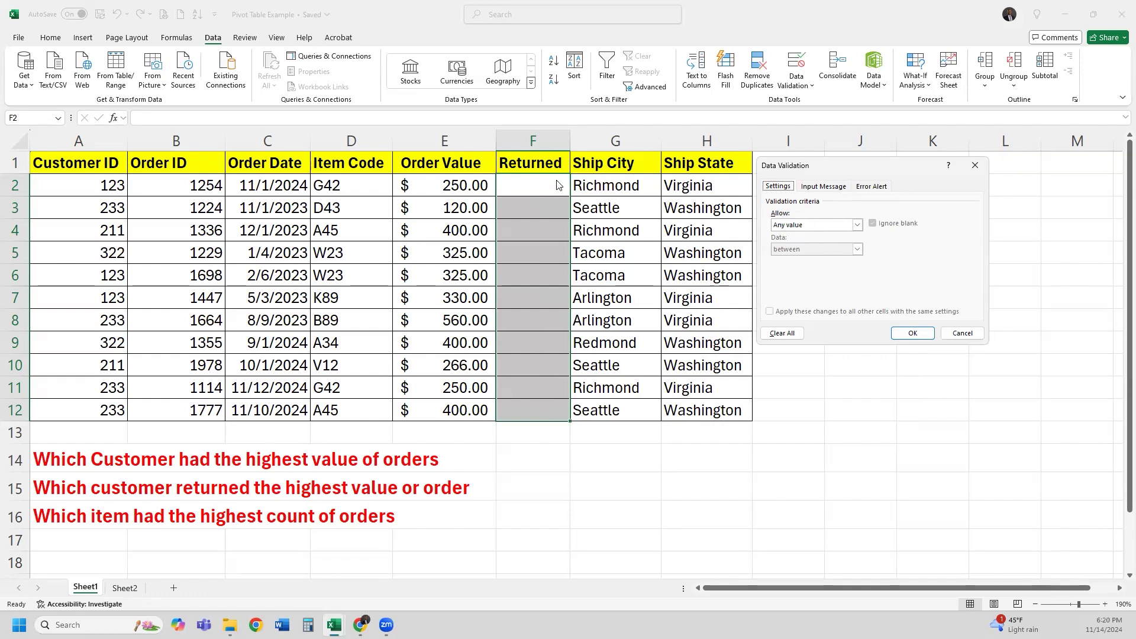
click(858, 229)
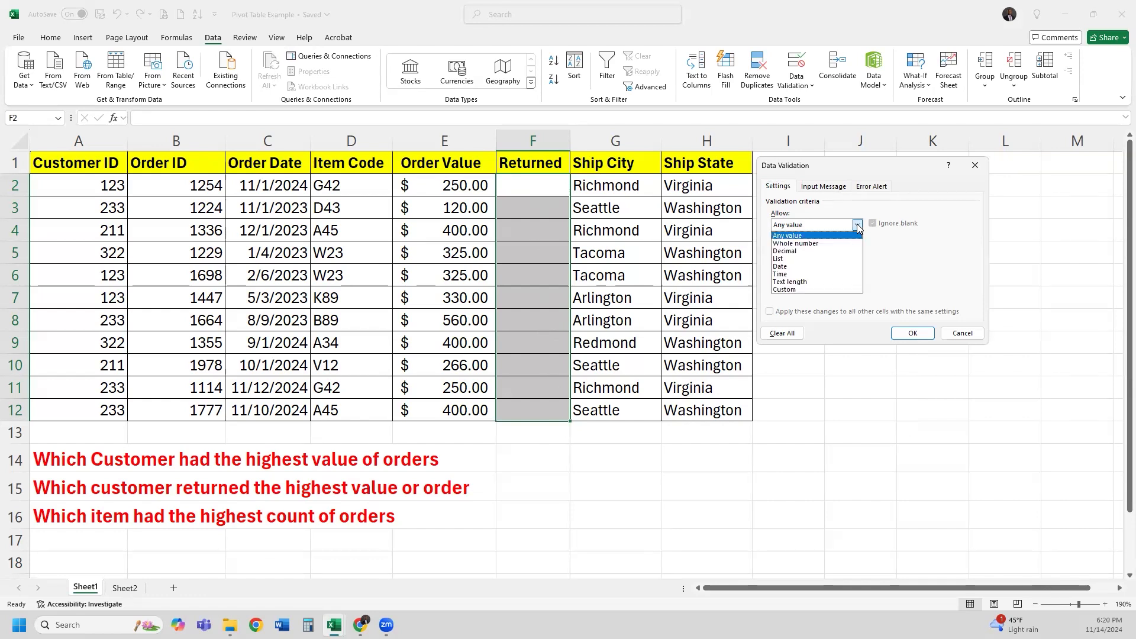
click(831, 260)
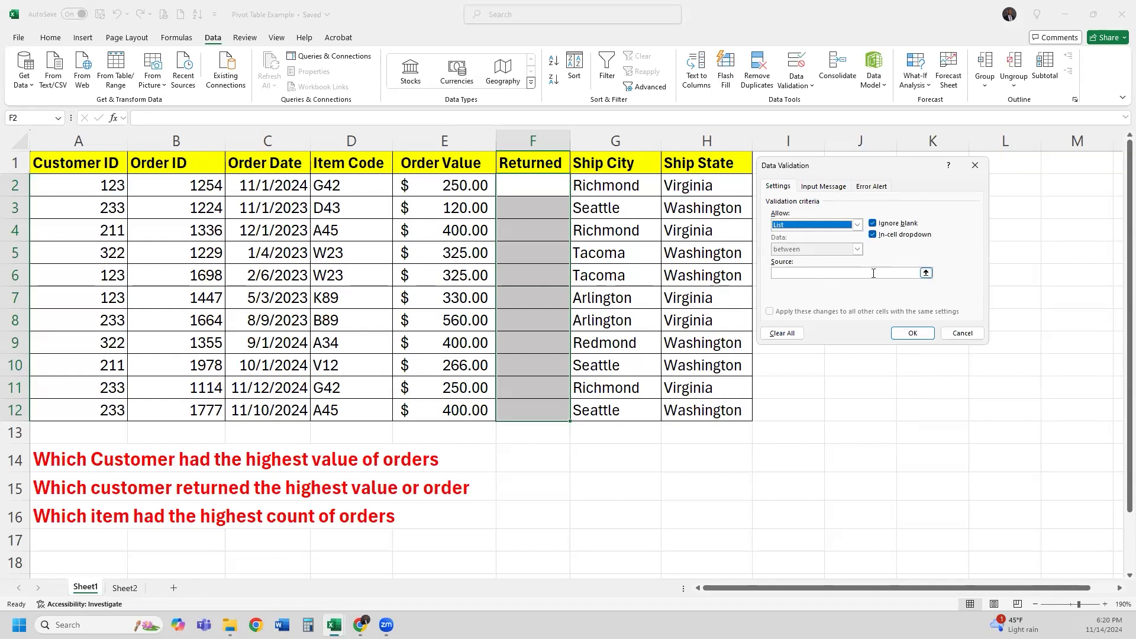
click(926, 274)
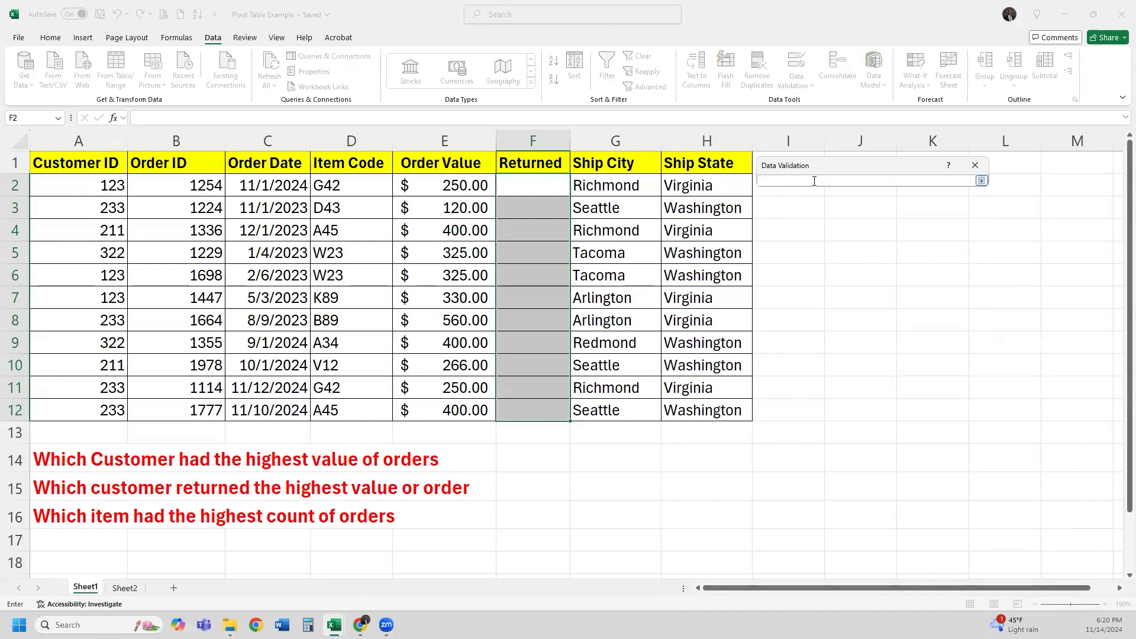
click(125, 588)
drag(43, 179, 71, 204)
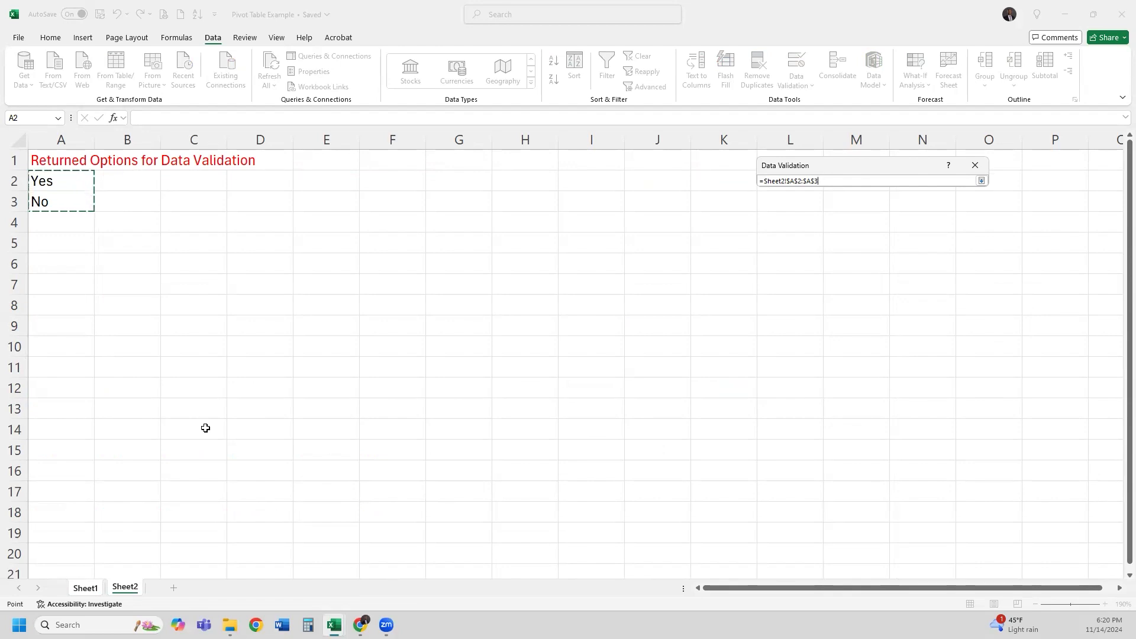
key(Return)
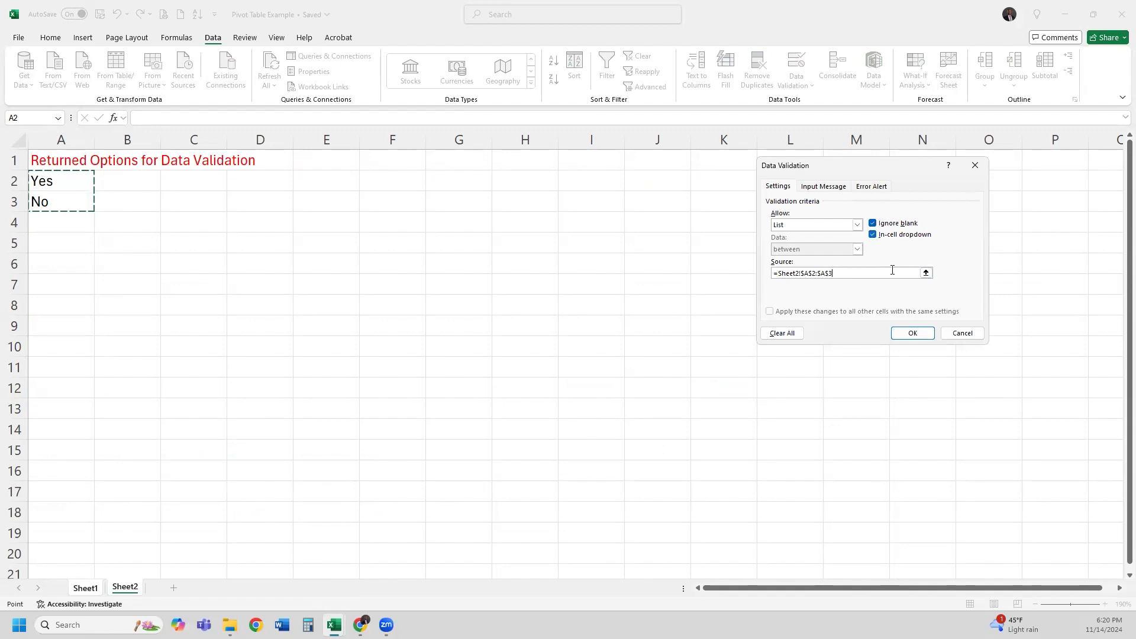
click(873, 224)
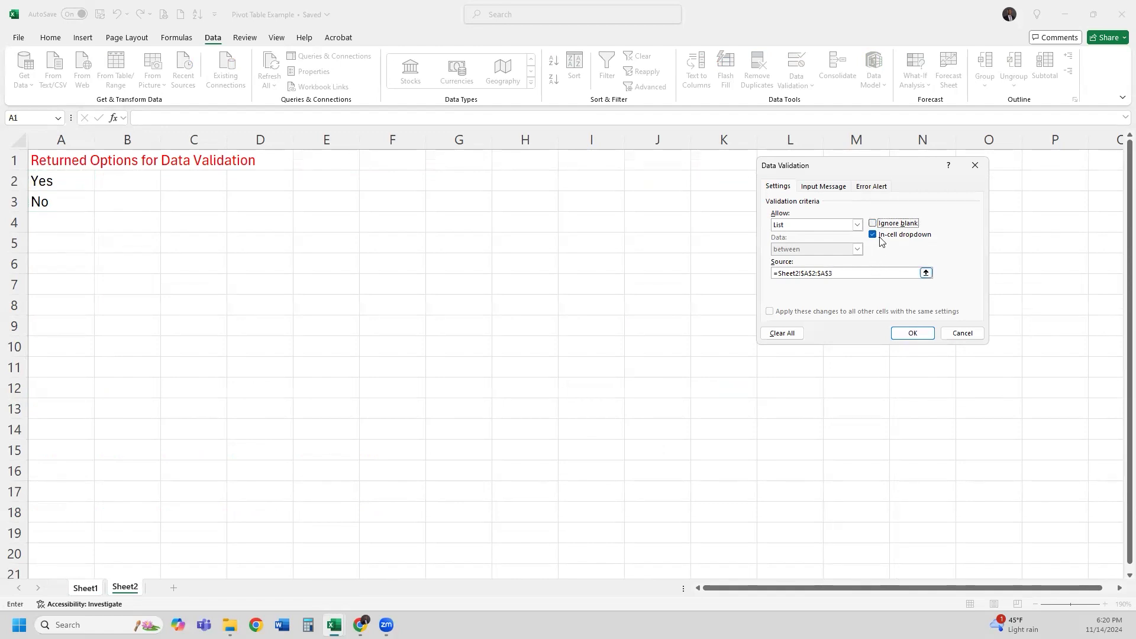
click(912, 333)
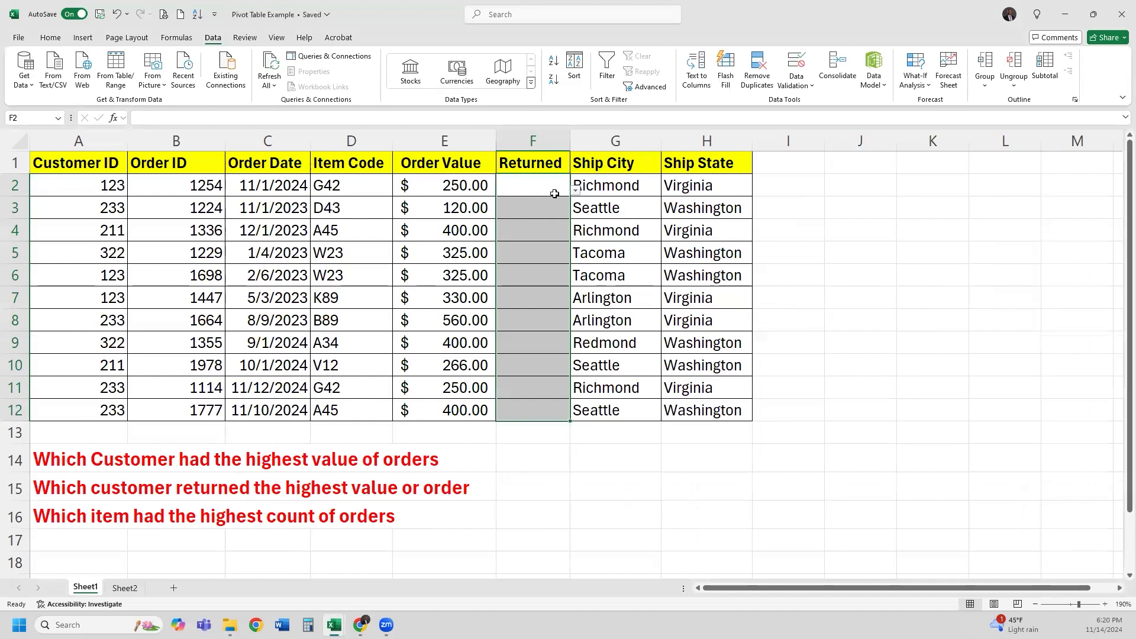
Step down the validated Returned cells from F2 to F11 and back to F2
click(552, 191)
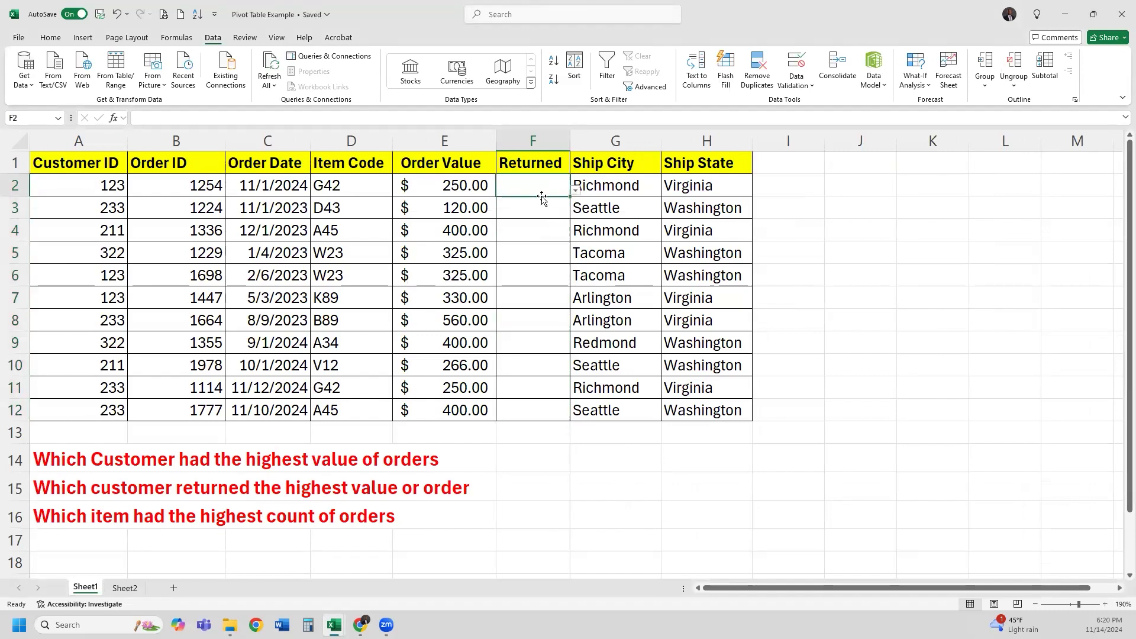
scroll(542, 197, up, 3)
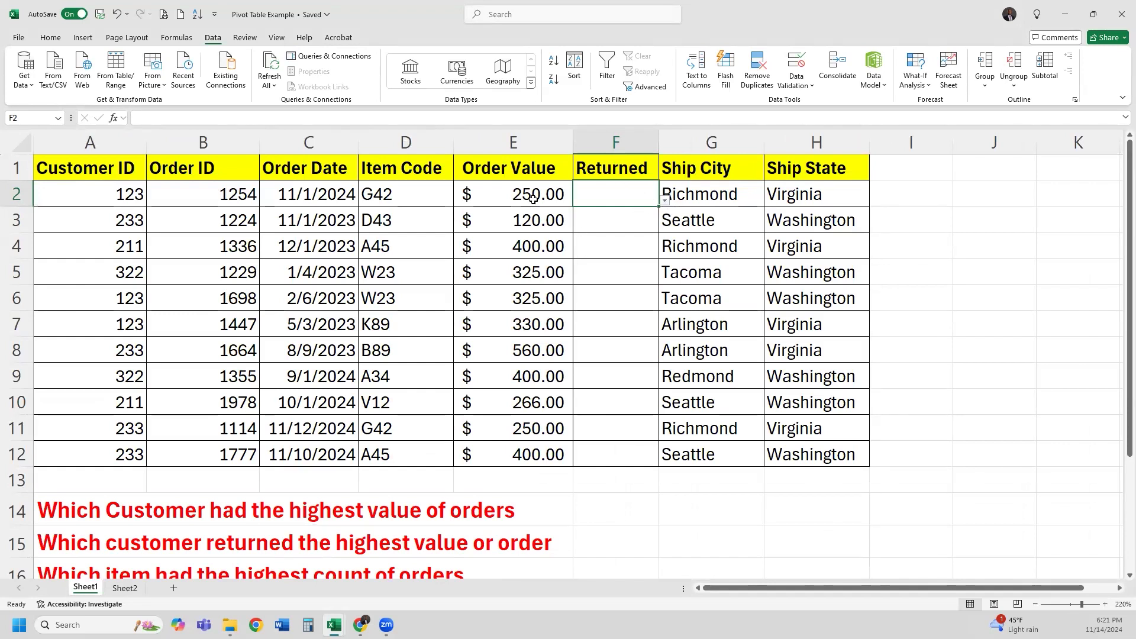
click(631, 224)
click(630, 251)
click(641, 278)
click(639, 300)
click(634, 336)
click(634, 358)
click(638, 429)
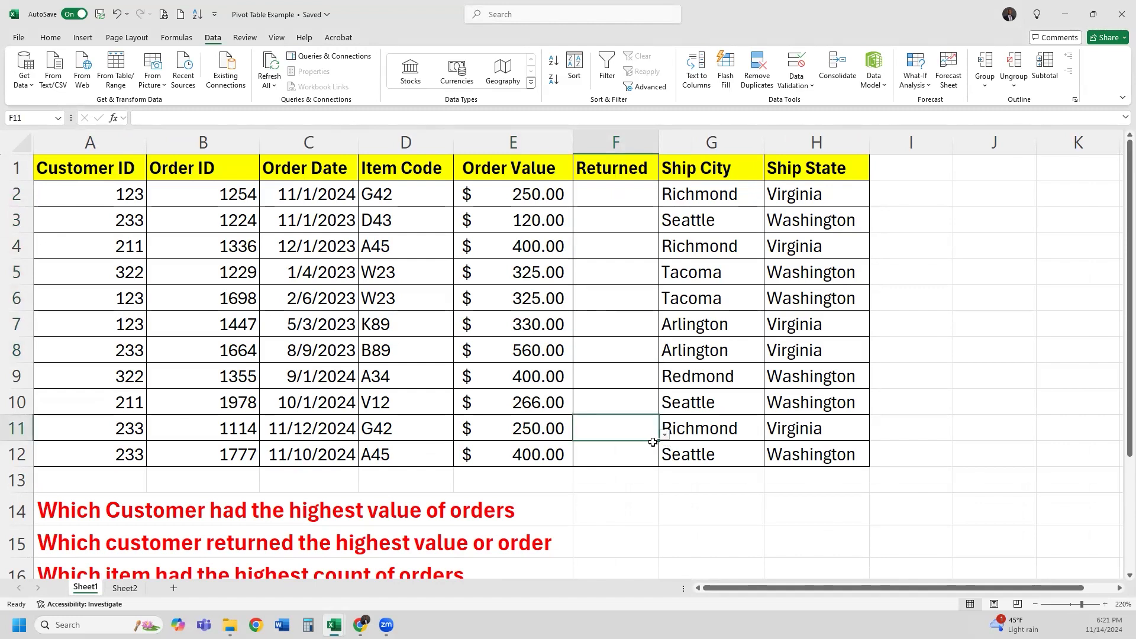
click(625, 194)
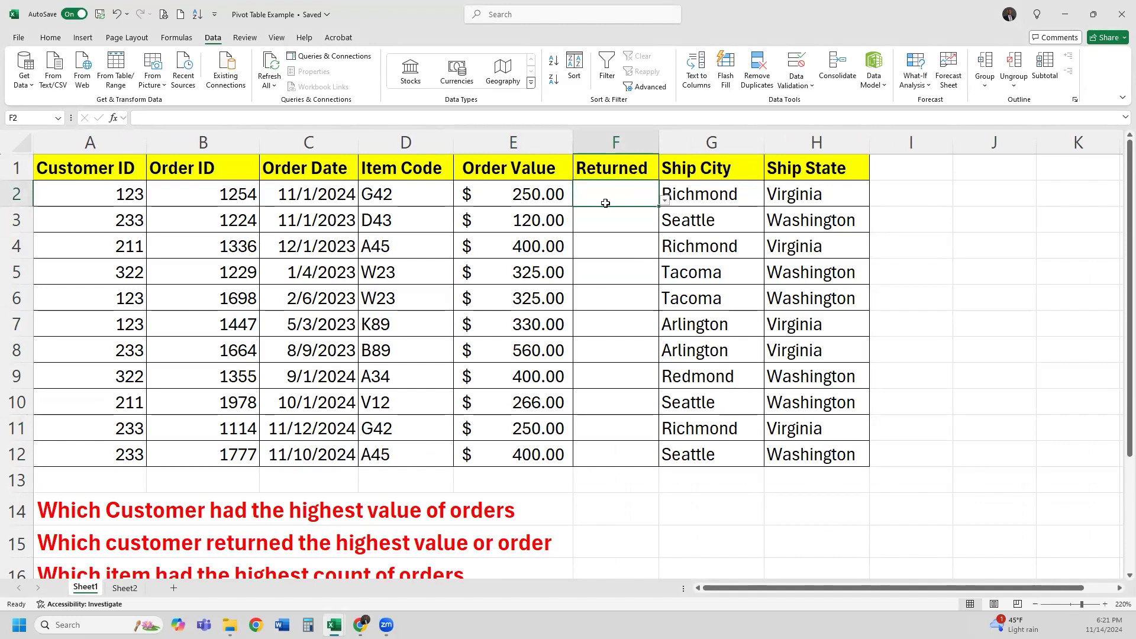
Pick Yes for F2 and No for F3 from the dropdowns, then type Maybe in F4
click(665, 203)
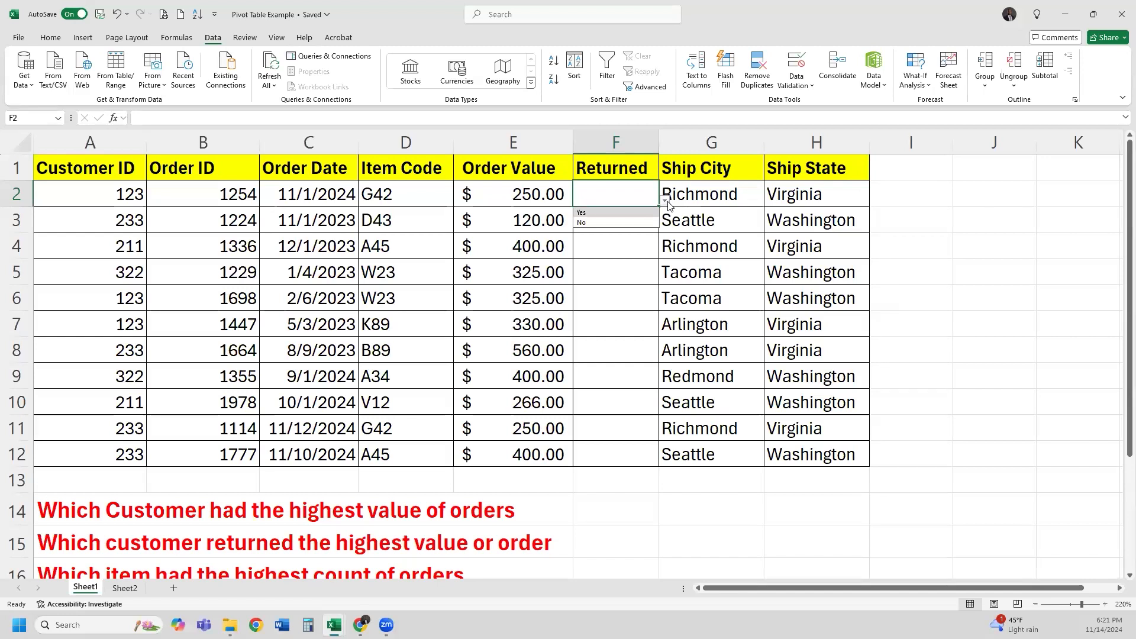
click(641, 213)
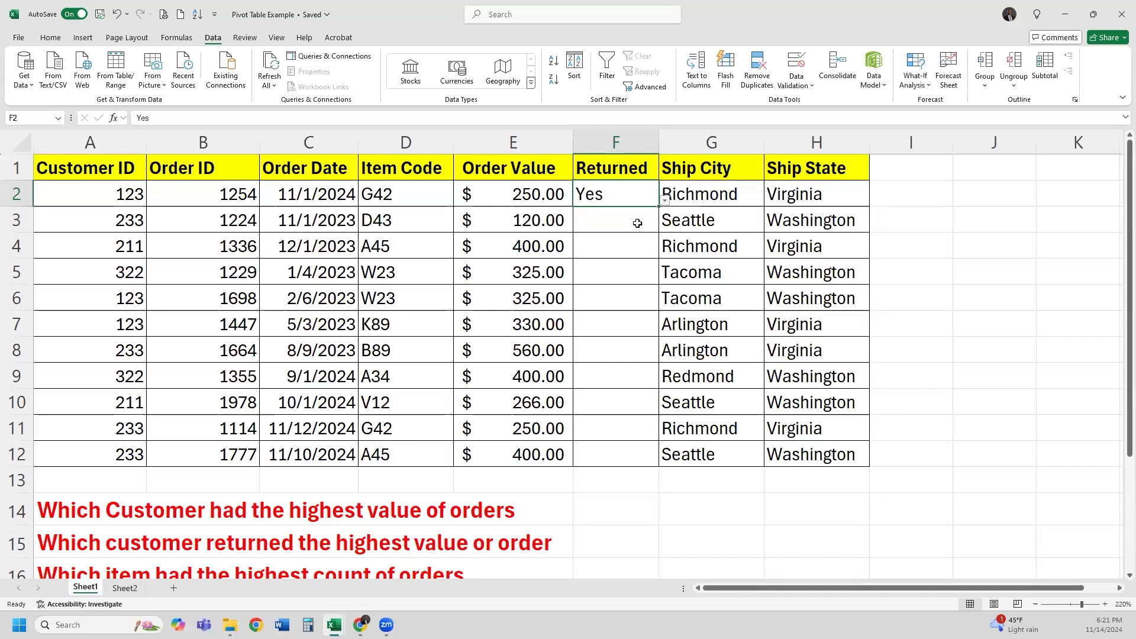
click(633, 226)
click(665, 227)
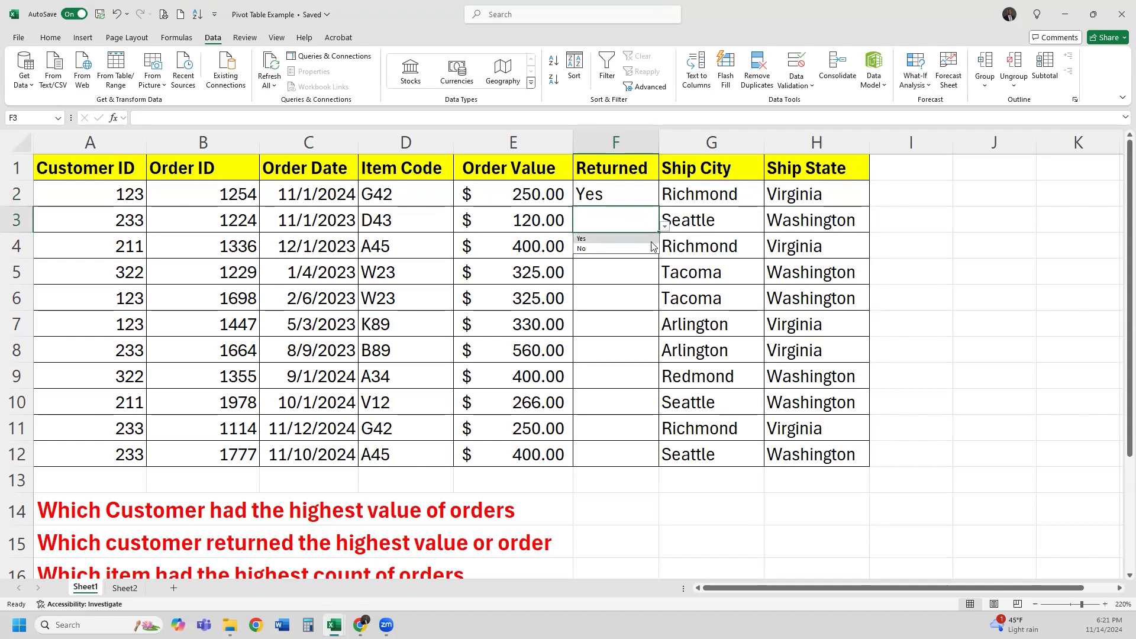
click(644, 249)
click(644, 255)
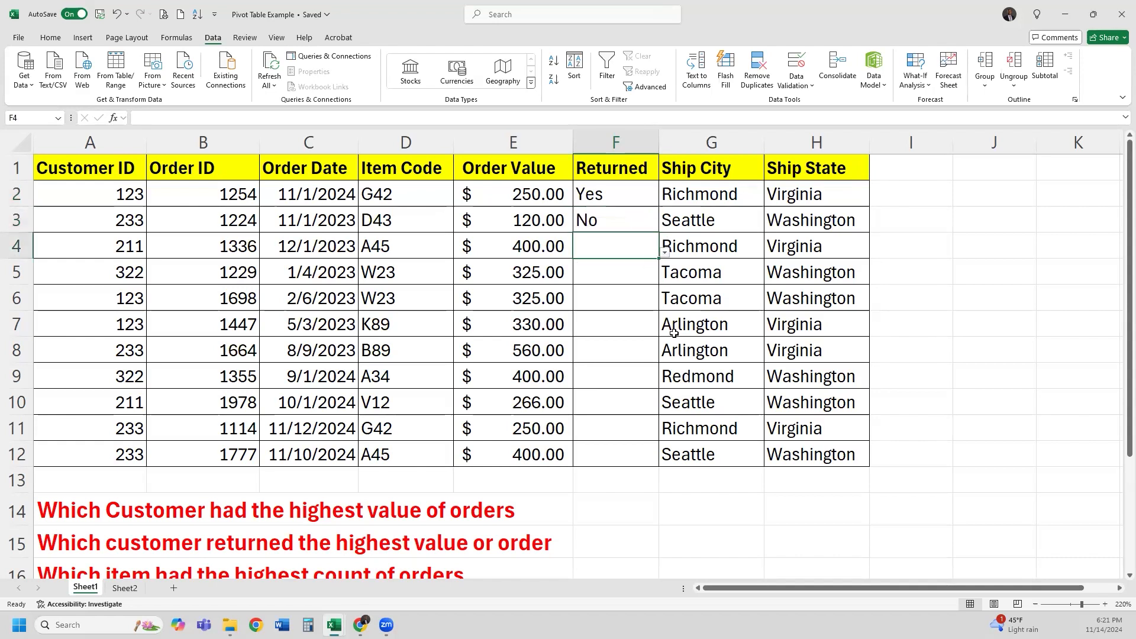
text(Maybe)
Cancel the rejected Maybe entry, leaving F4 empty
key(Return)
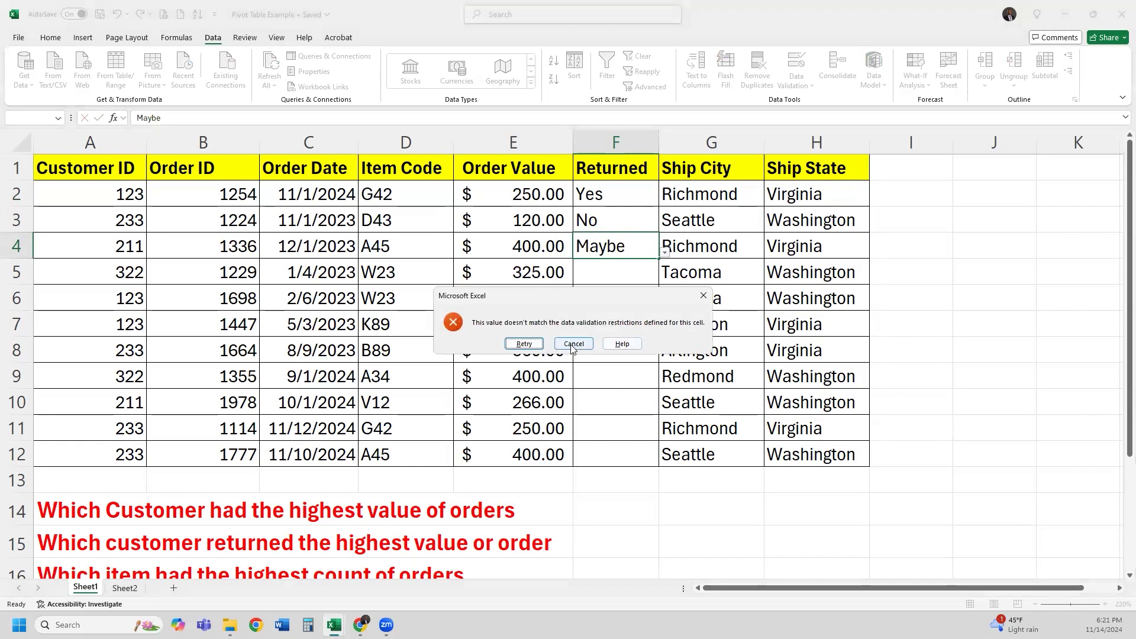
click(533, 345)
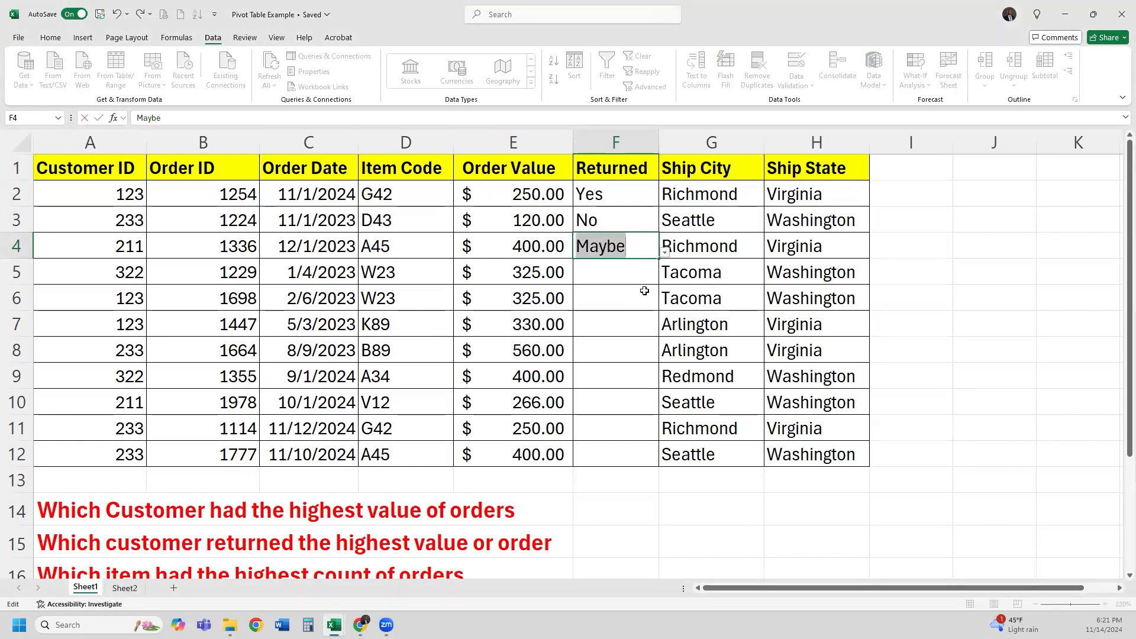
click(664, 253)
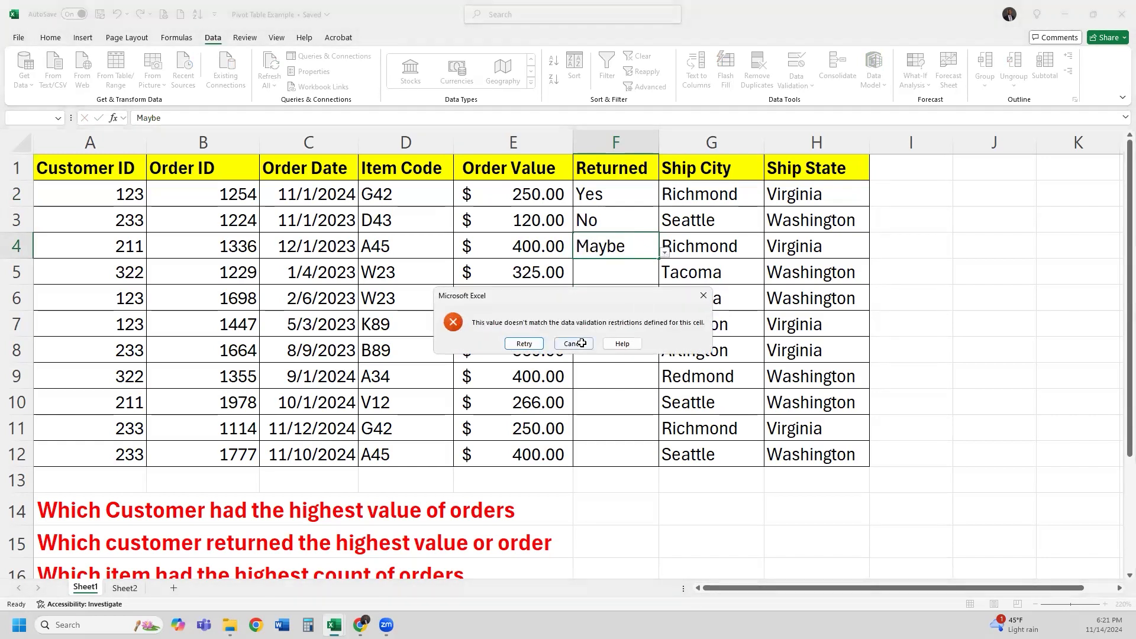
key(Escape)
Set the Returned values for F4 to F7 to No, Yes, No, Yes from the dropdowns
click(664, 253)
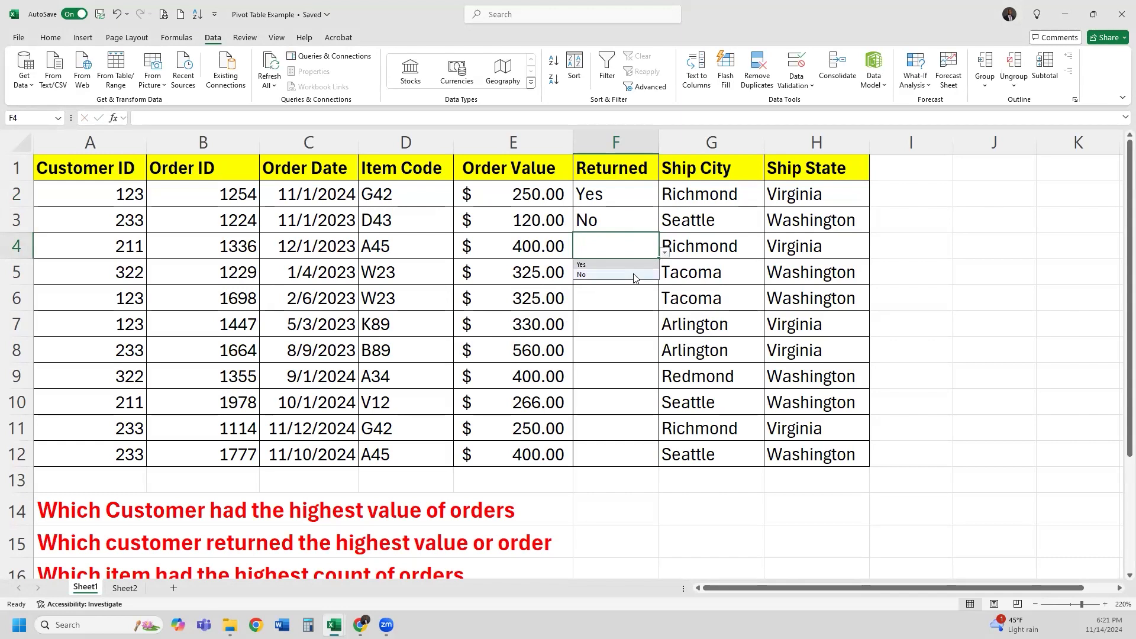
click(639, 270)
click(653, 279)
click(664, 278)
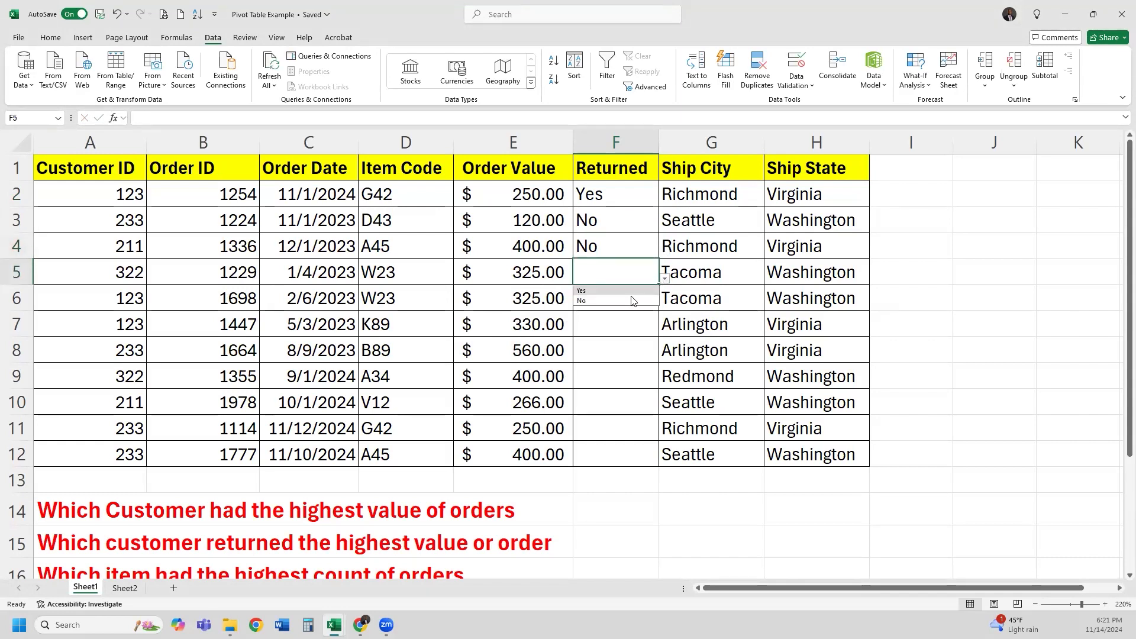
click(634, 291)
click(638, 306)
click(664, 303)
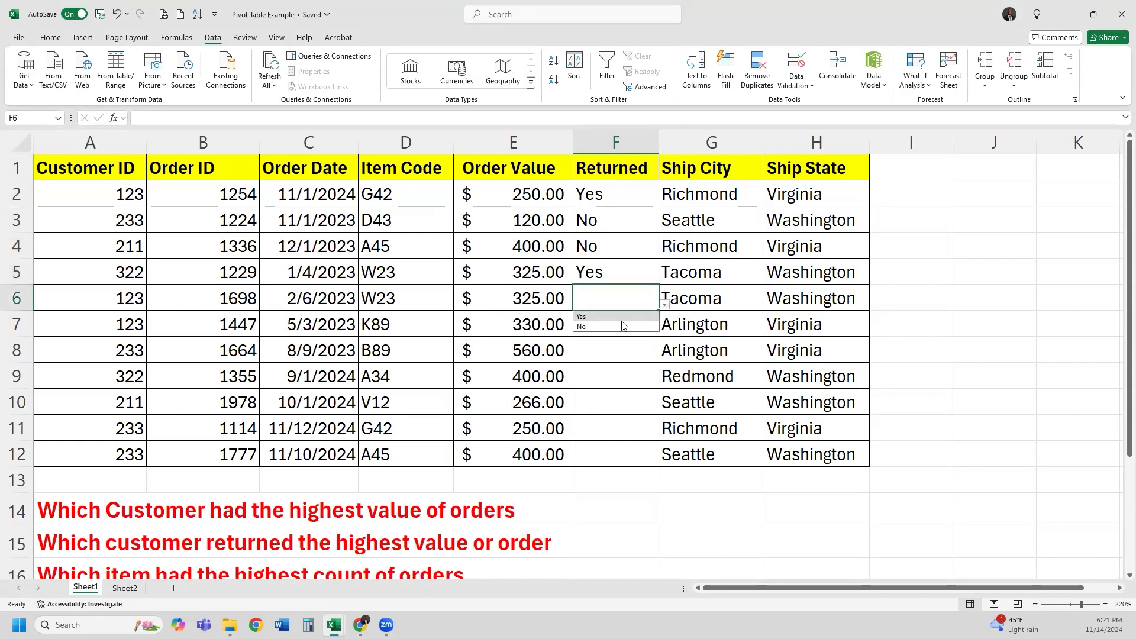
click(639, 323)
click(640, 326)
click(666, 327)
click(654, 328)
click(665, 331)
click(640, 342)
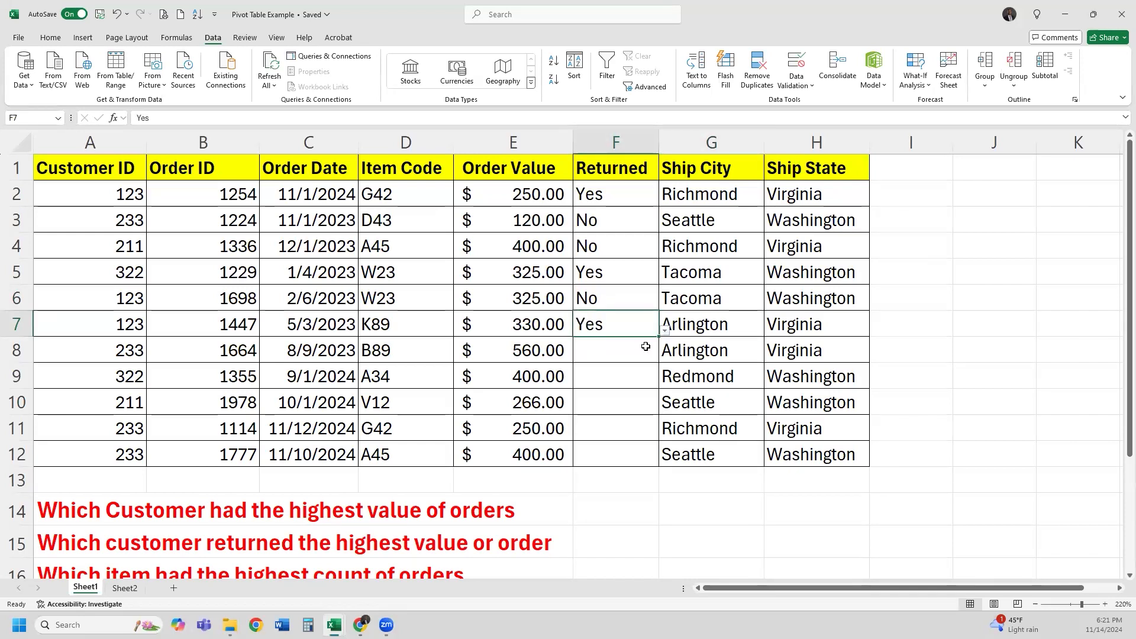
Set F8 to F12 to Yes, No, No, No, Yes, then select F2:F12
click(639, 350)
click(665, 357)
click(629, 370)
click(632, 377)
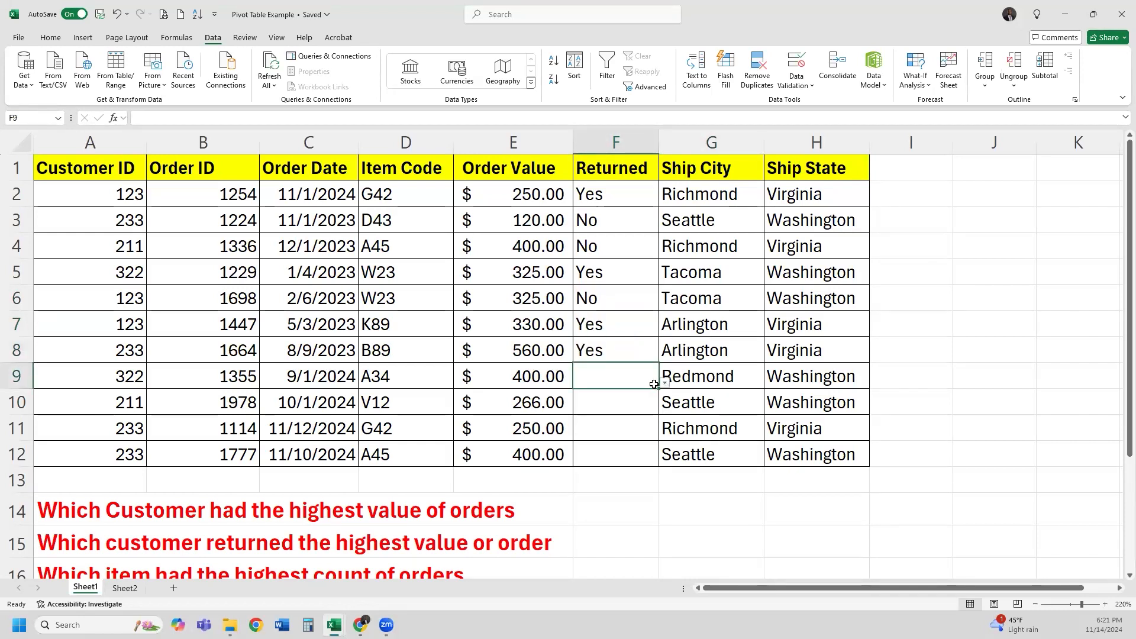
click(665, 383)
click(632, 406)
click(642, 402)
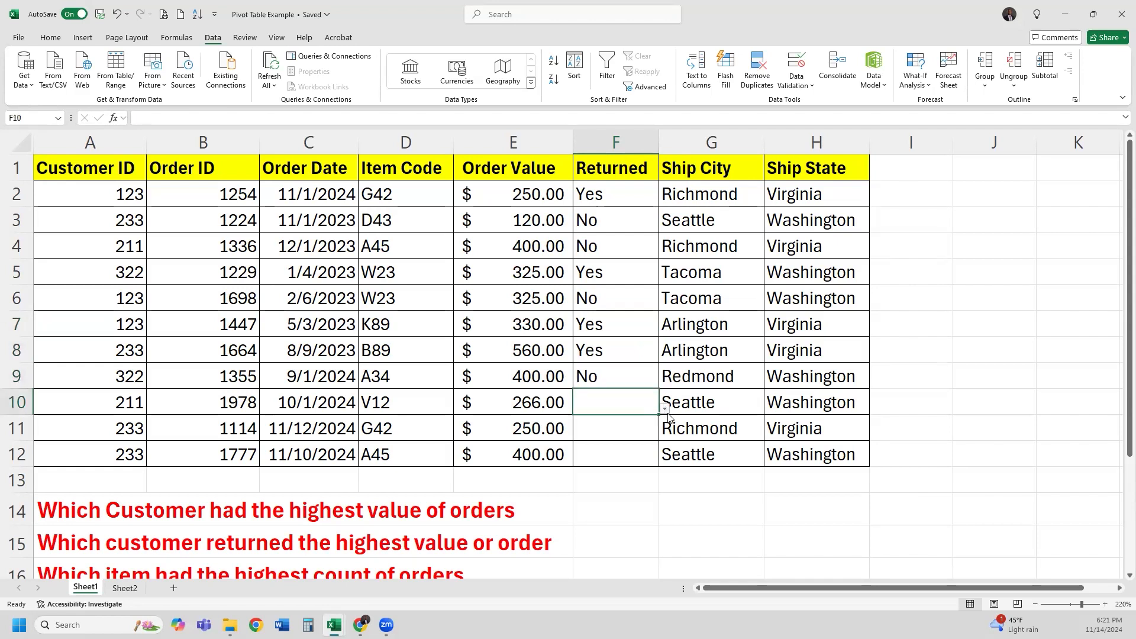
click(665, 409)
click(633, 431)
click(632, 428)
click(665, 435)
click(627, 456)
click(651, 453)
click(665, 461)
click(627, 473)
click(680, 430)
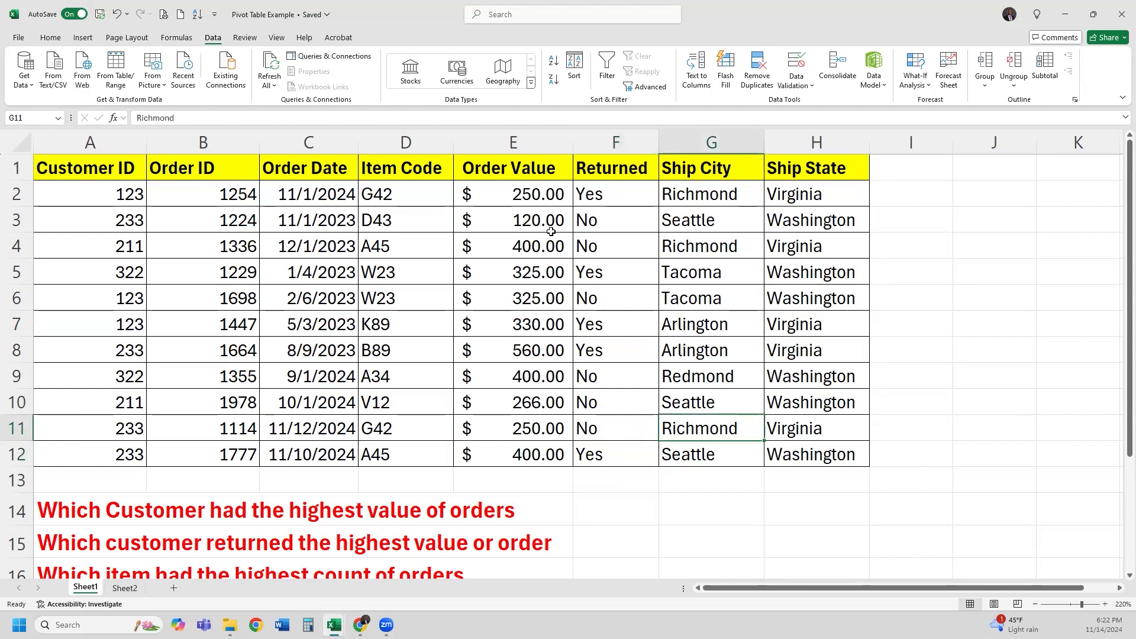
drag(603, 195, 604, 456)
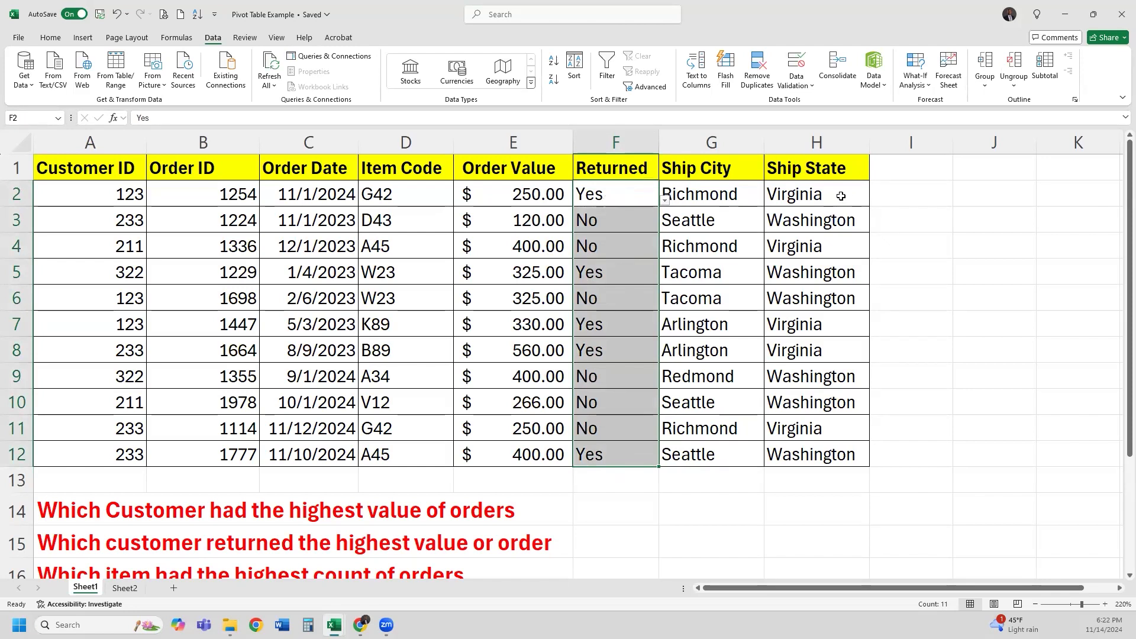
Delete the Ship State entries in H2:H12, then go to Sheet2 with the Yes/No list
click(807, 196)
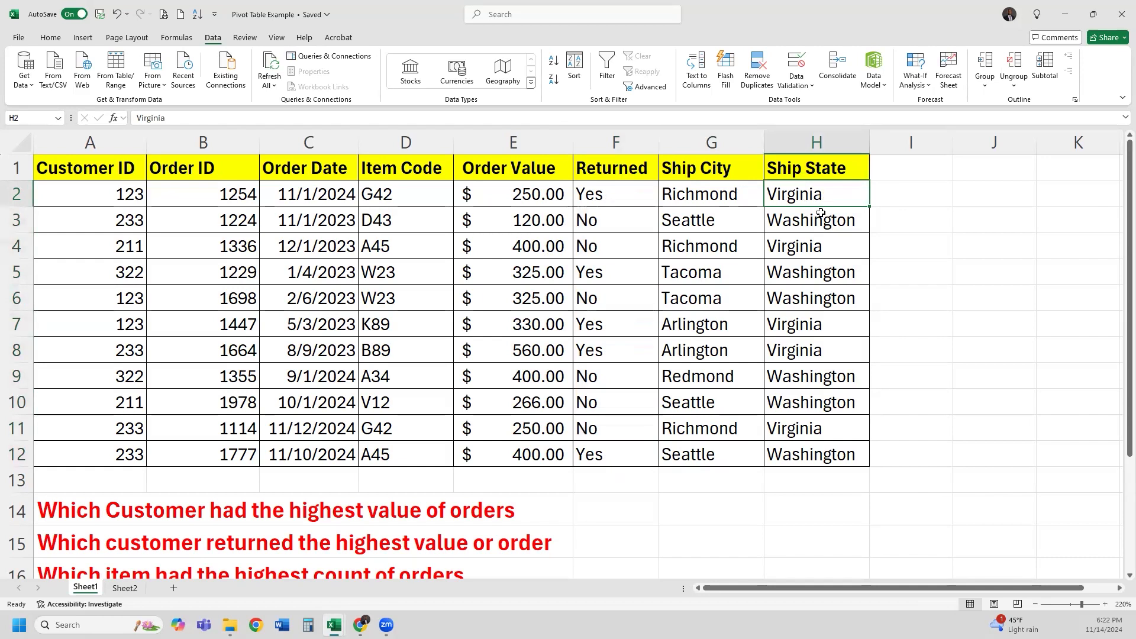
key(Down)
drag(823, 195, 814, 446)
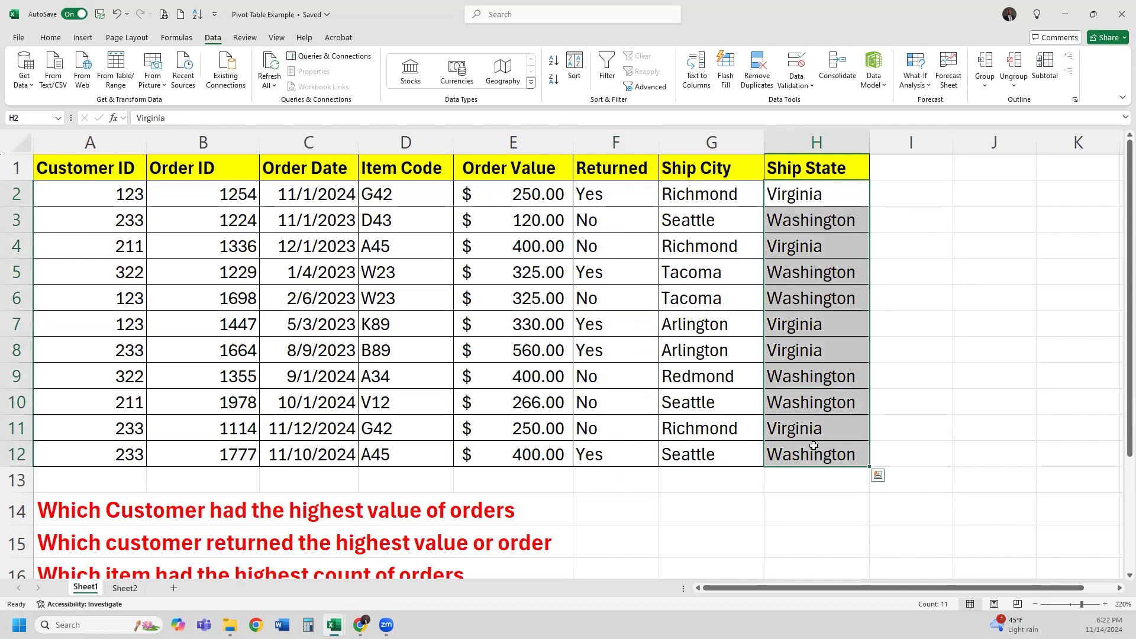
key(Delete)
click(831, 342)
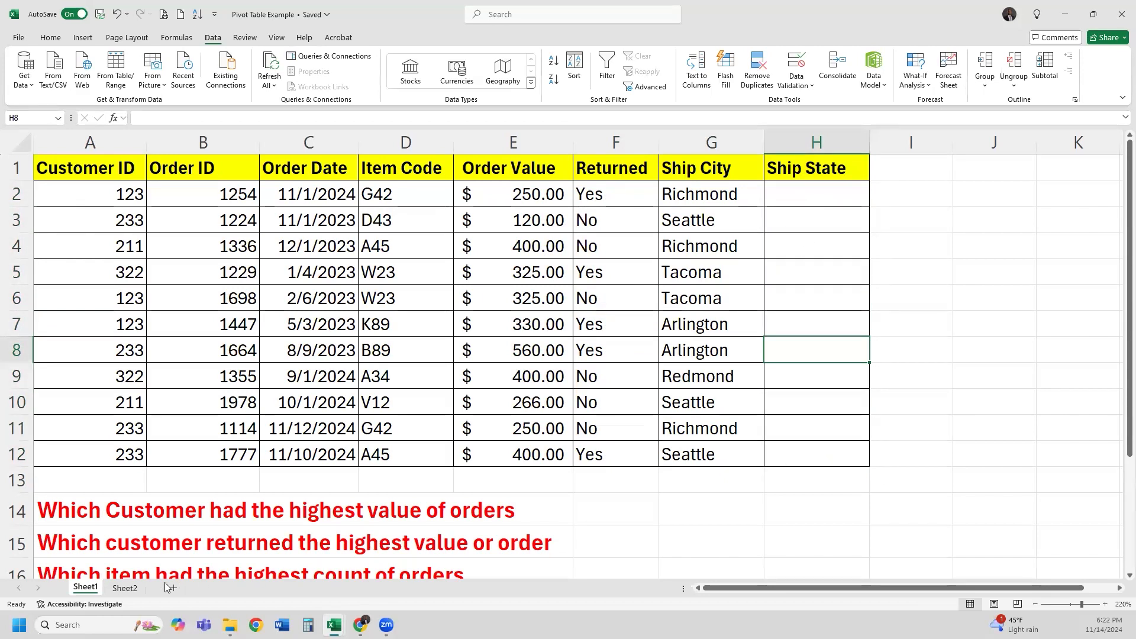
click(125, 588)
Type the heading States in F1 with Virginia and Washington below it
click(136, 180)
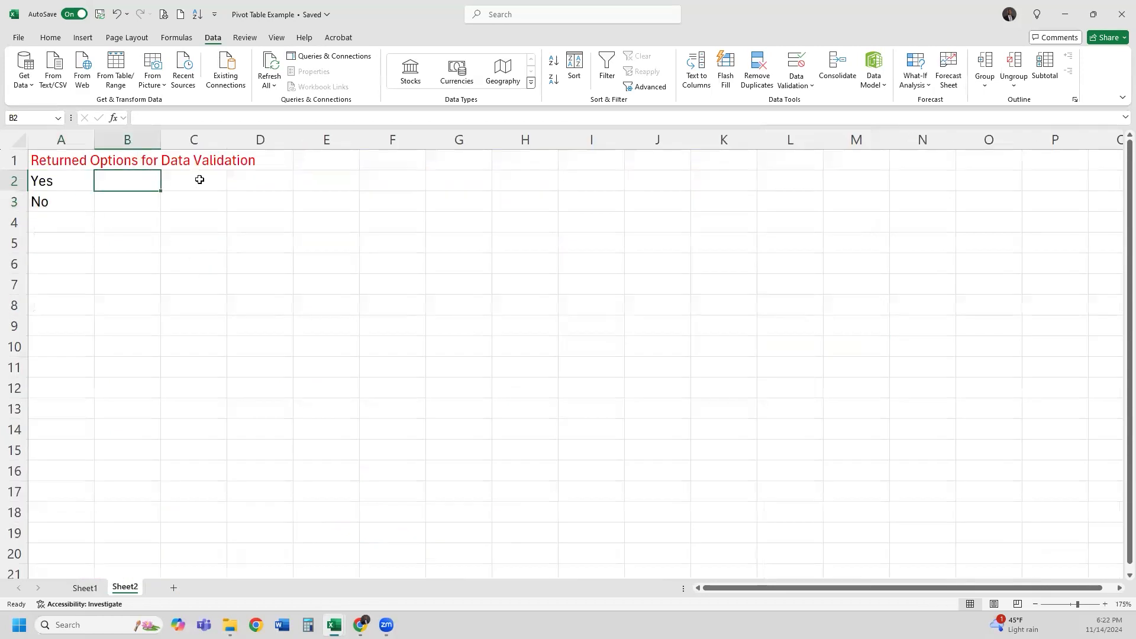
click(359, 166)
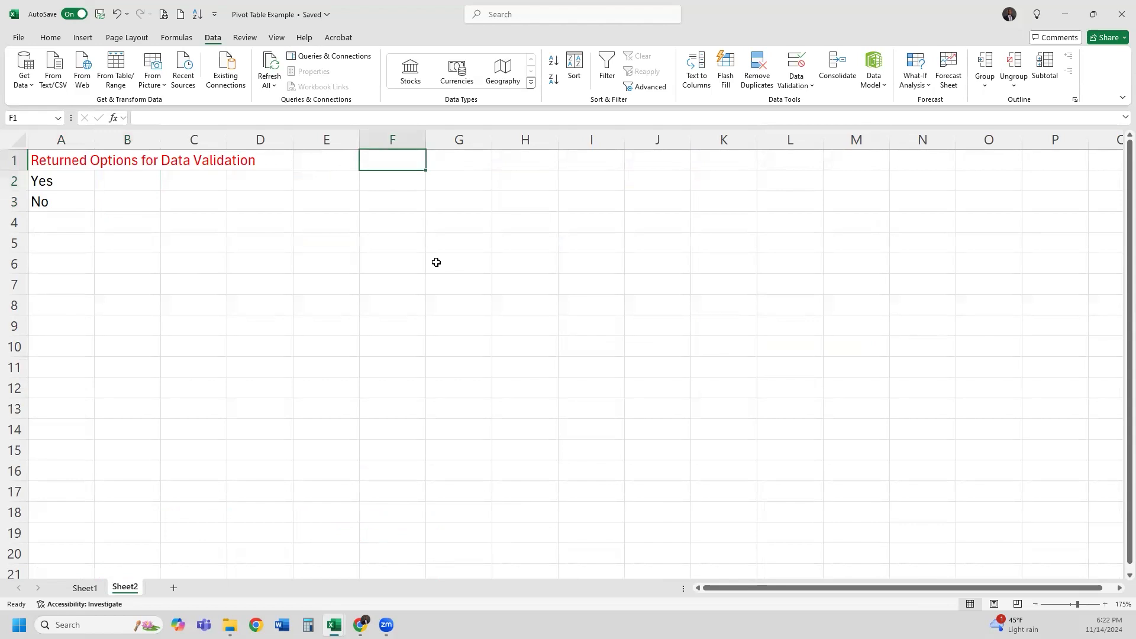
text(States)
key(Return)
text(Virginia)
key(Return)
text(Wa)
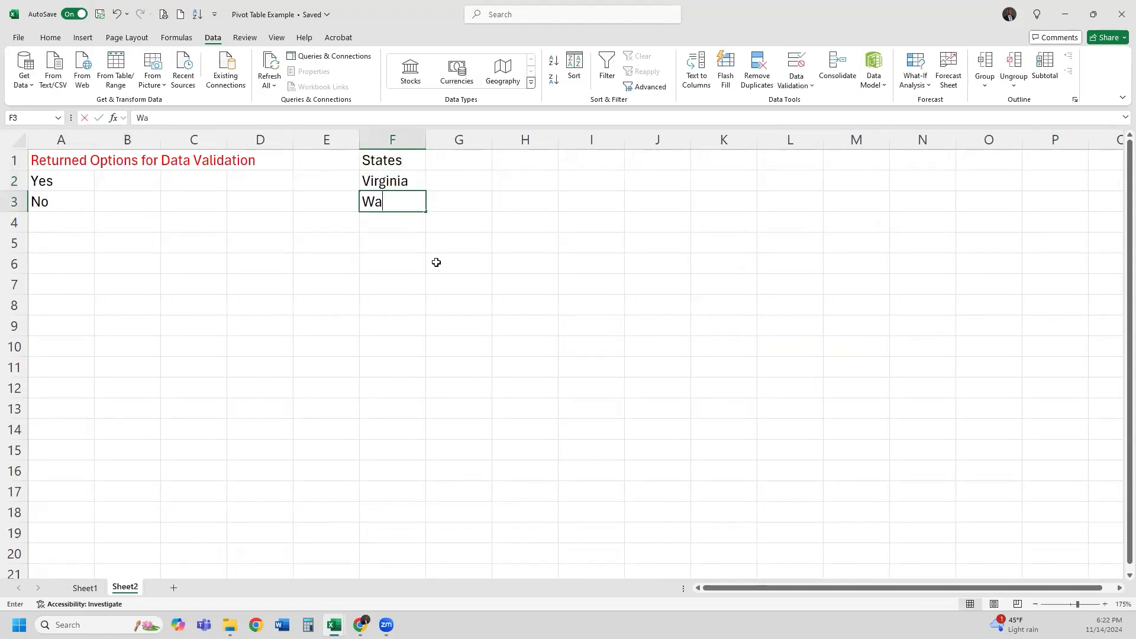
text(shington)
key(Return)
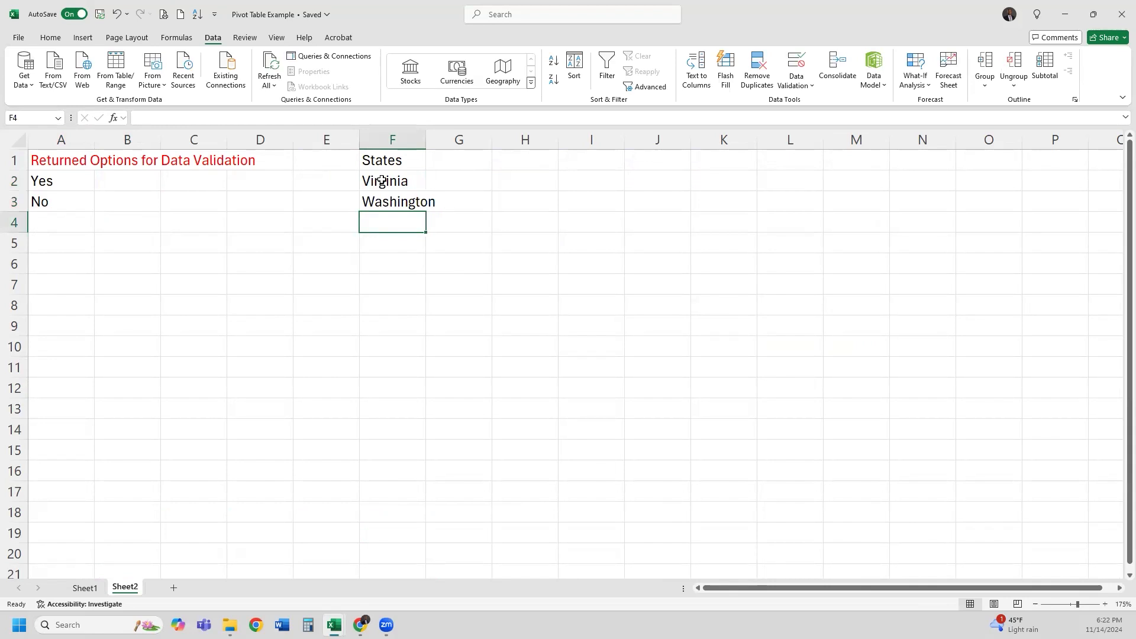
Continue the list from F4 with Montana, Missouri, Kansas, Alaska and Hawaii
drag(393, 181, 409, 494)
click(394, 225)
drag(395, 187, 398, 449)
click(393, 223)
click(394, 187)
click(397, 225)
text(Montana)
key(Return)
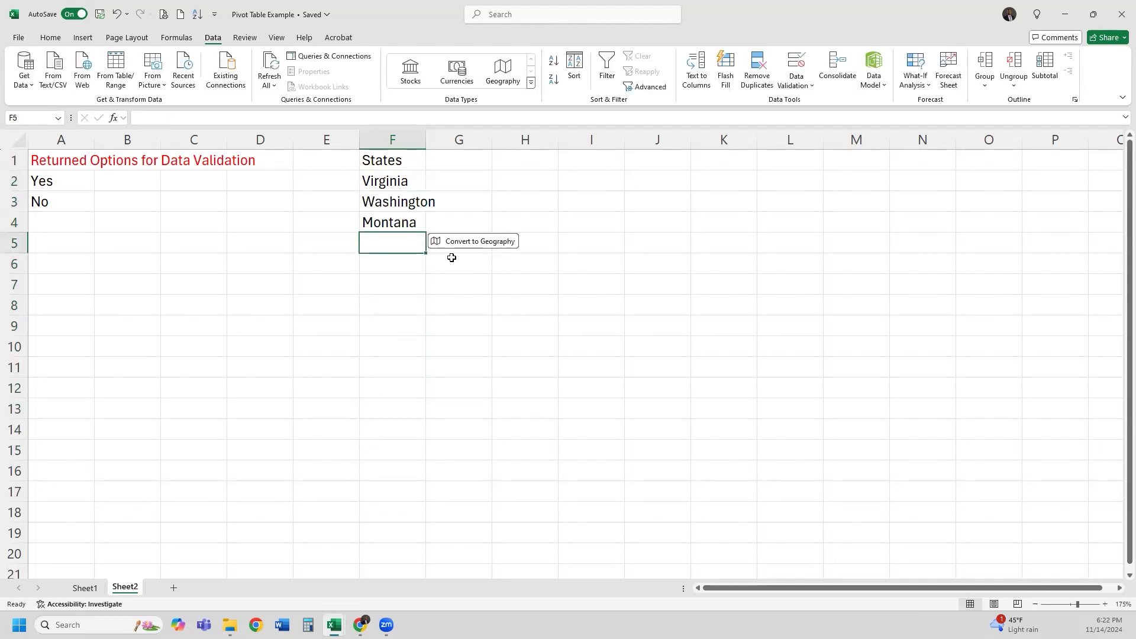
text(Miss)
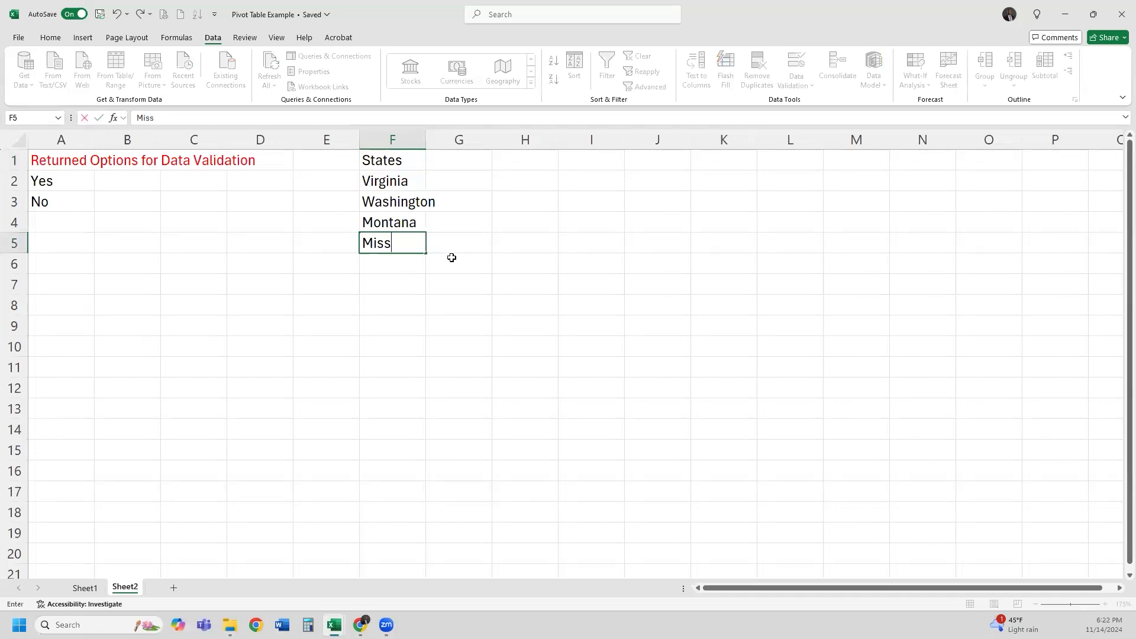
text(ouri)
key(Return)
text(Kansas)
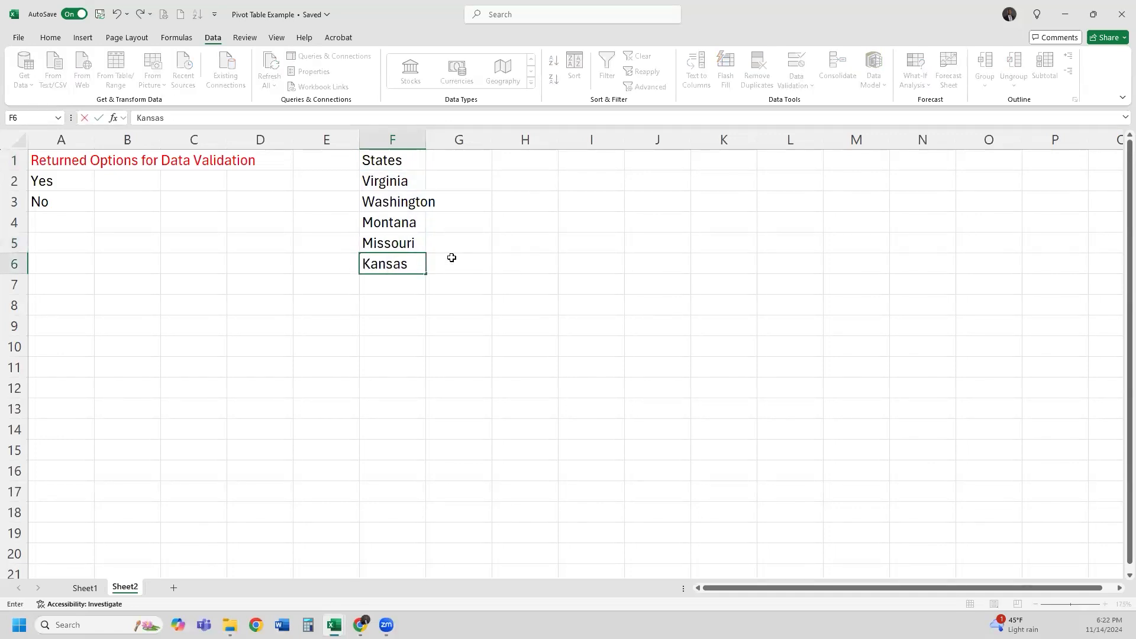
key(Return)
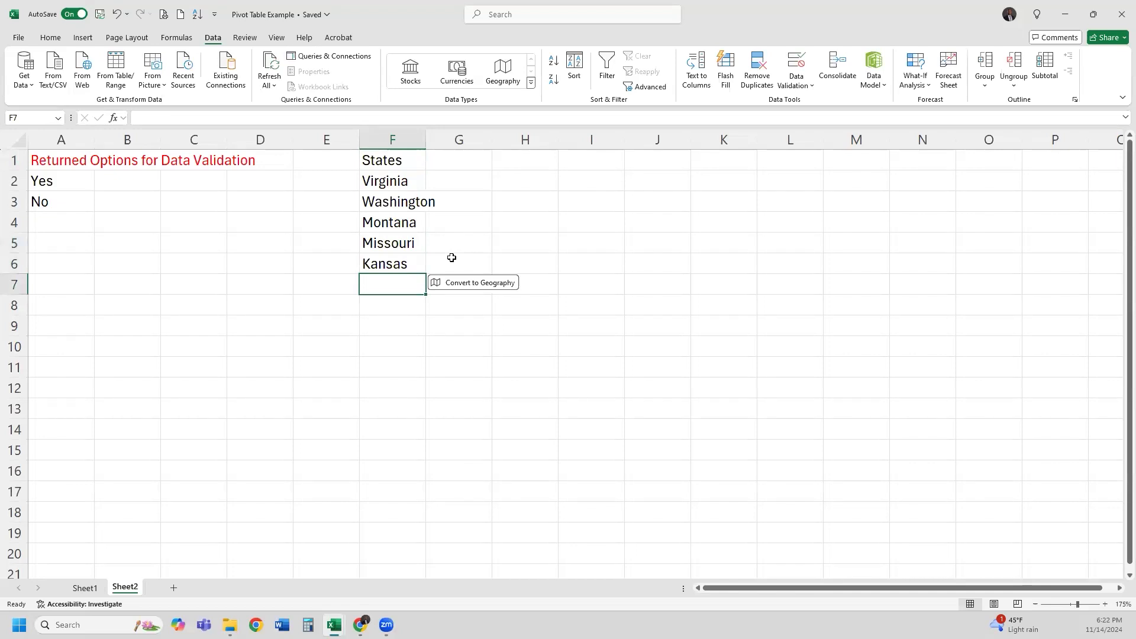
text(Alaska)
key(Return)
text(Hawaii)
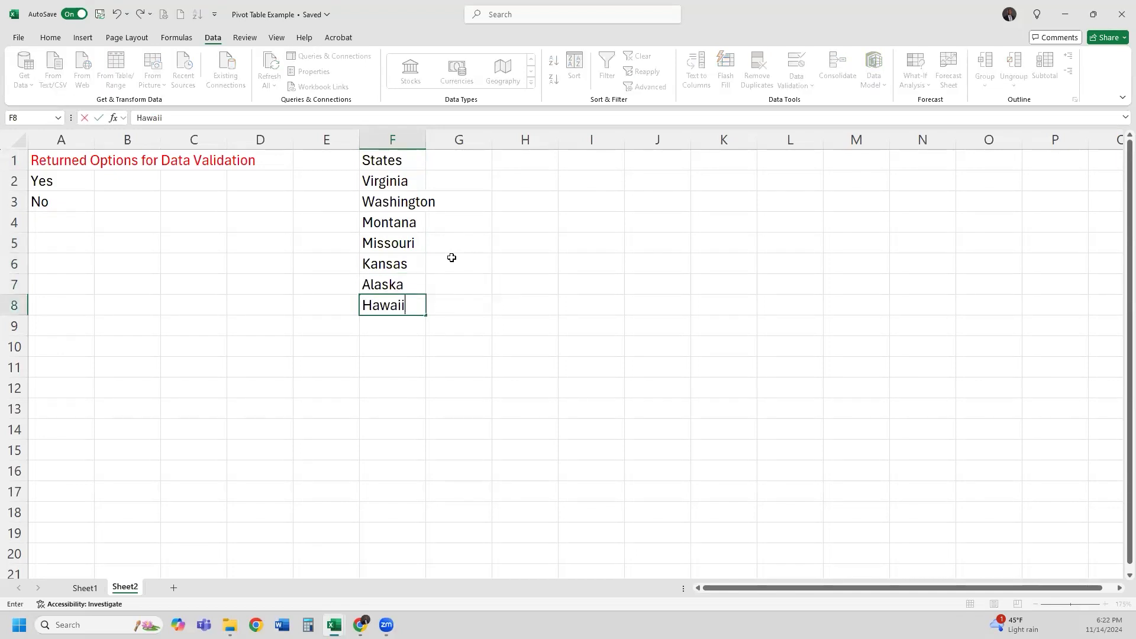
key(Return)
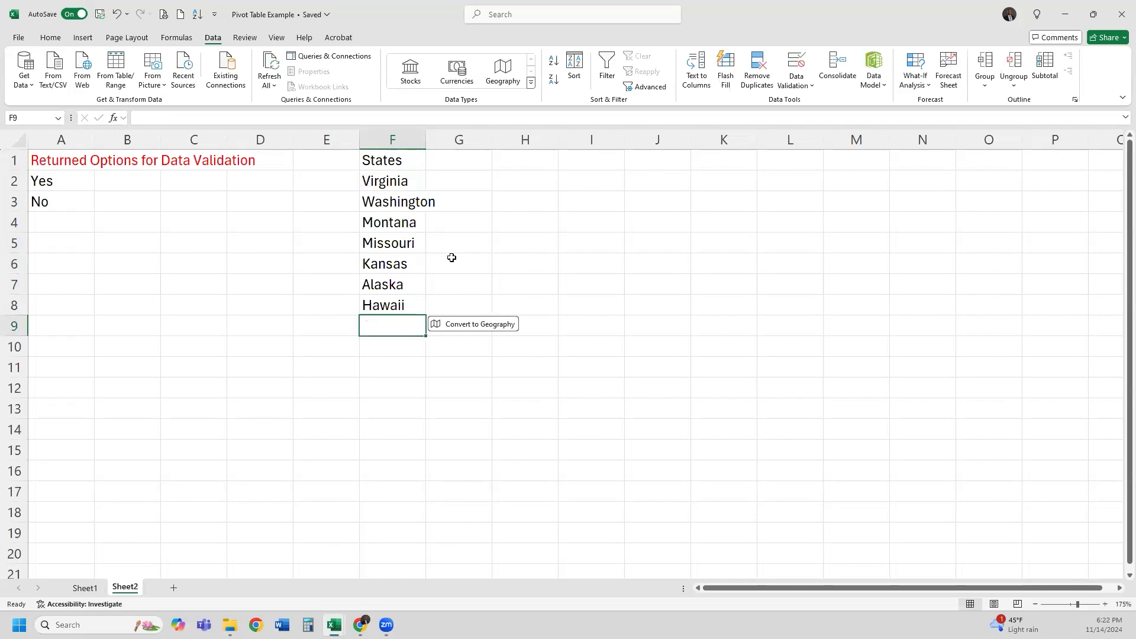
Add Florida, Texas, West Virginia, Idaho and Arkansas in F9:F13
text(Florida)
key(Return)
text(Texas)
key(Return)
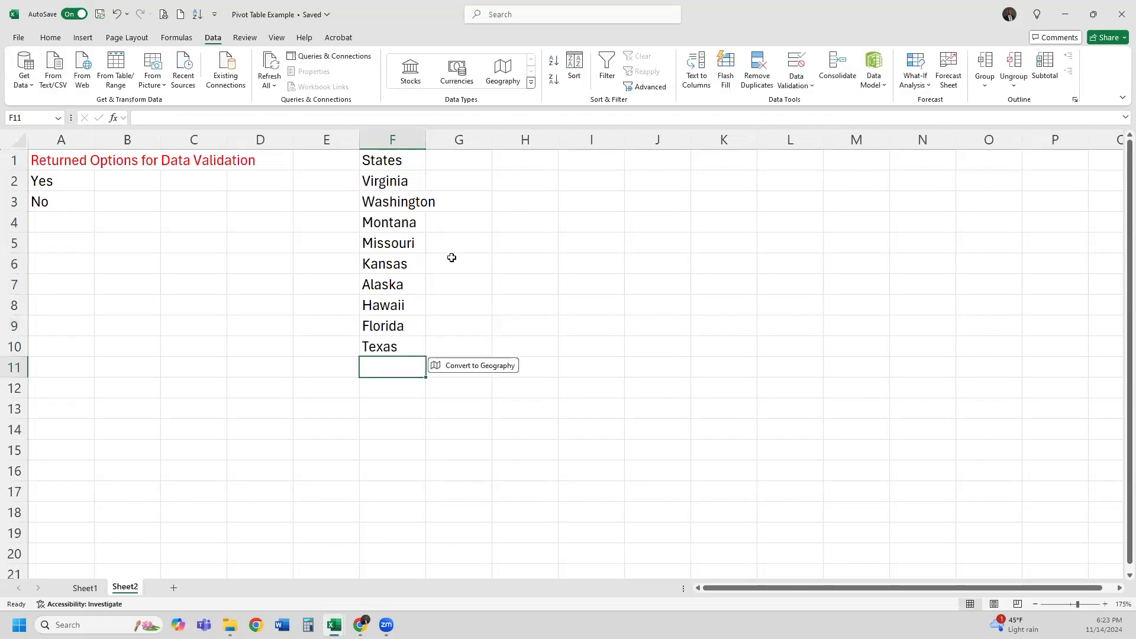
text(West Virginia)
key(Return)
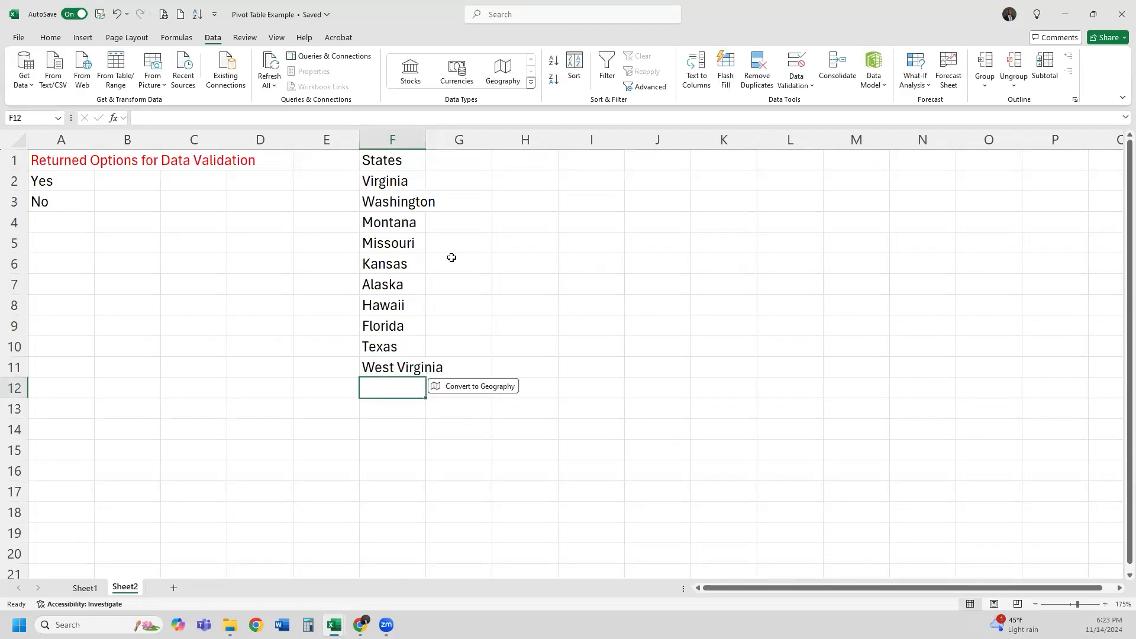
text(Idaho)
key(Return)
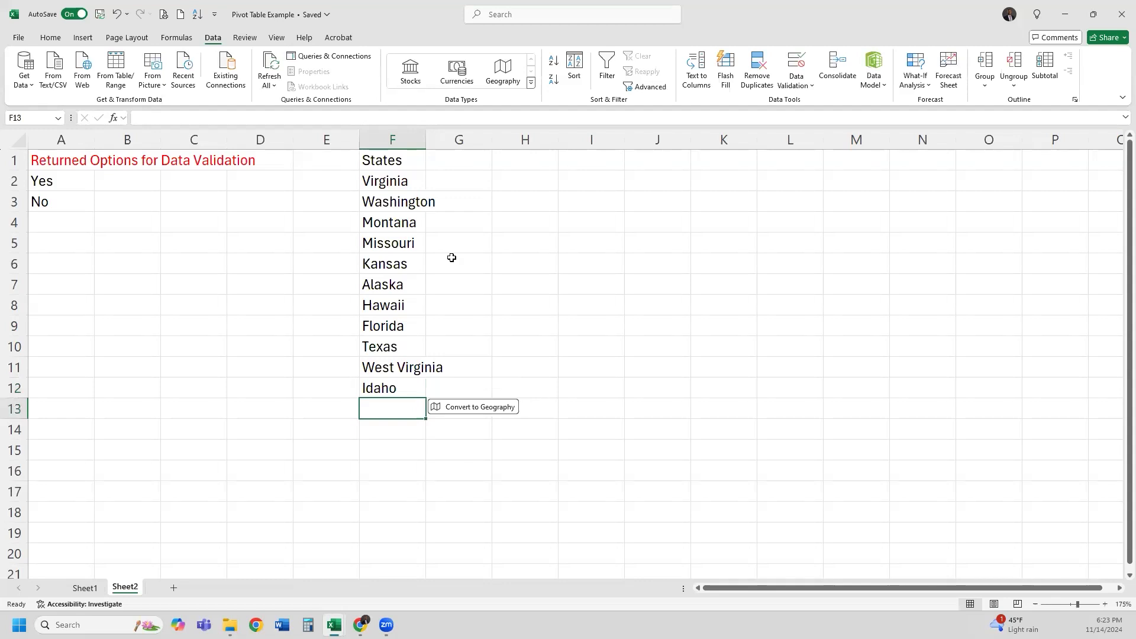
text(Arkansas)
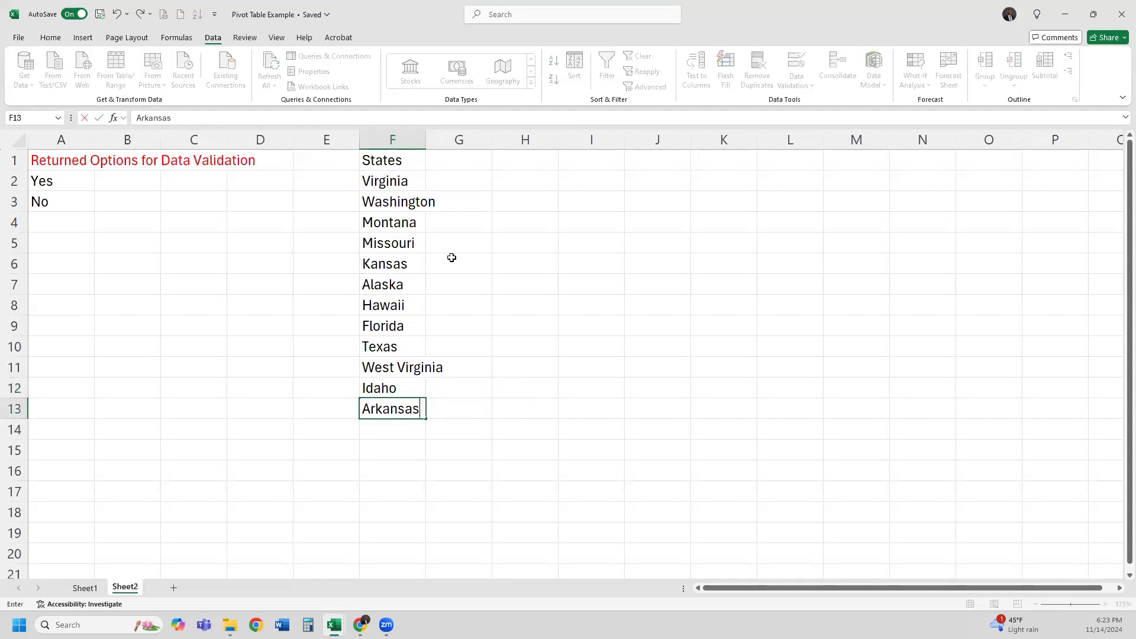
key(Return)
Make the States header in F1 red
click(373, 157)
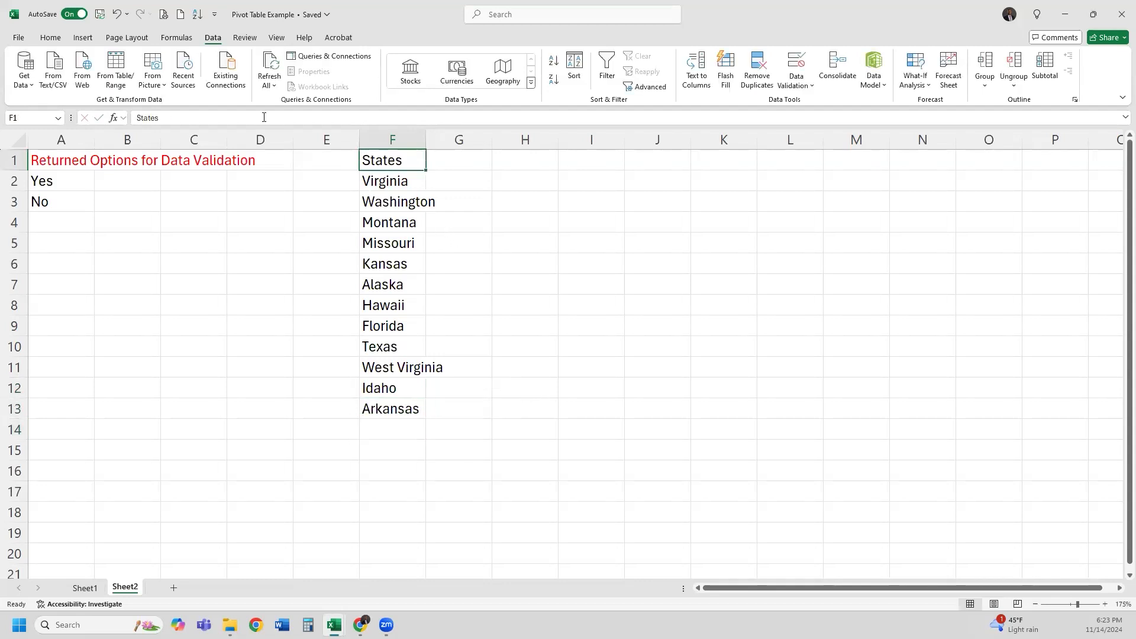
click(61, 39)
click(227, 78)
click(411, 261)
drag(395, 183, 393, 412)
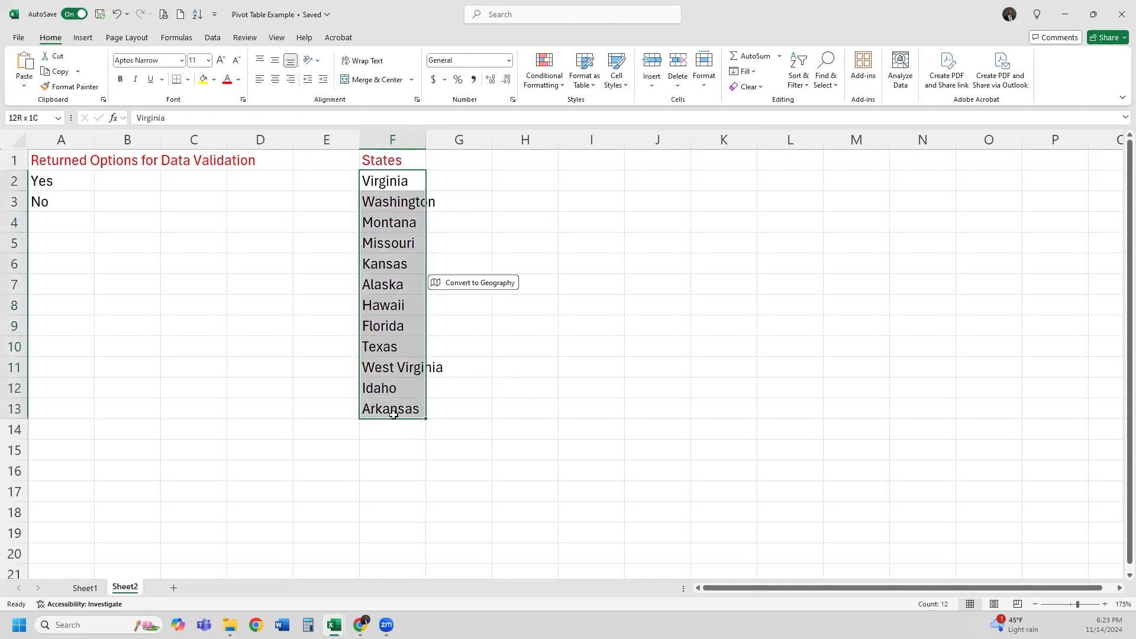
click(443, 532)
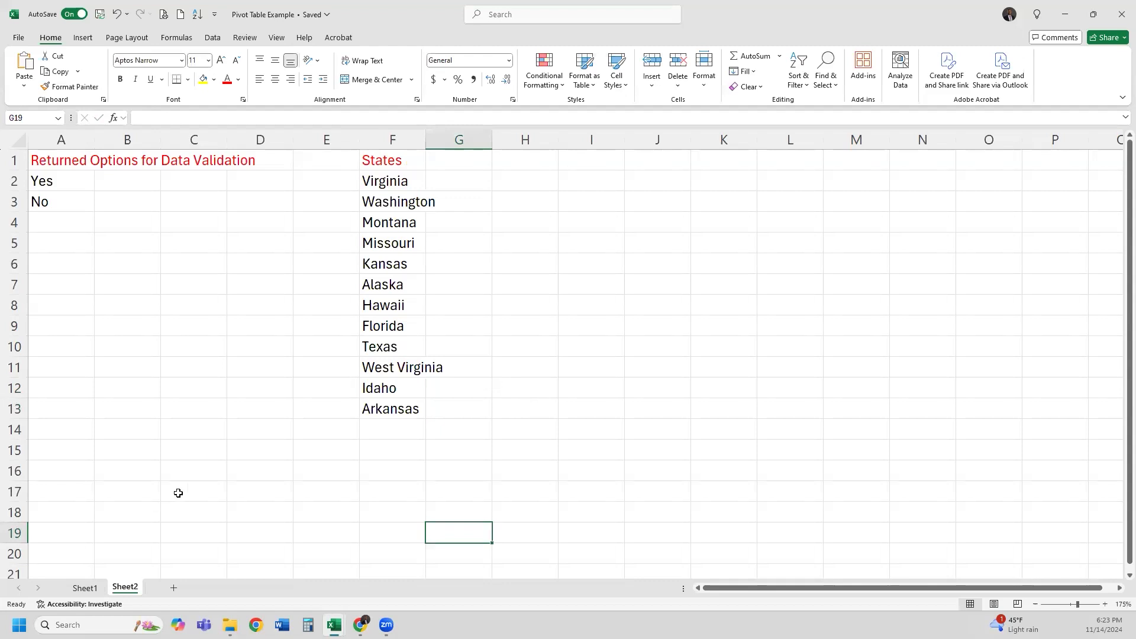
Go back to Sheet1 and select the empty Ship State cells, ending on H2
click(85, 589)
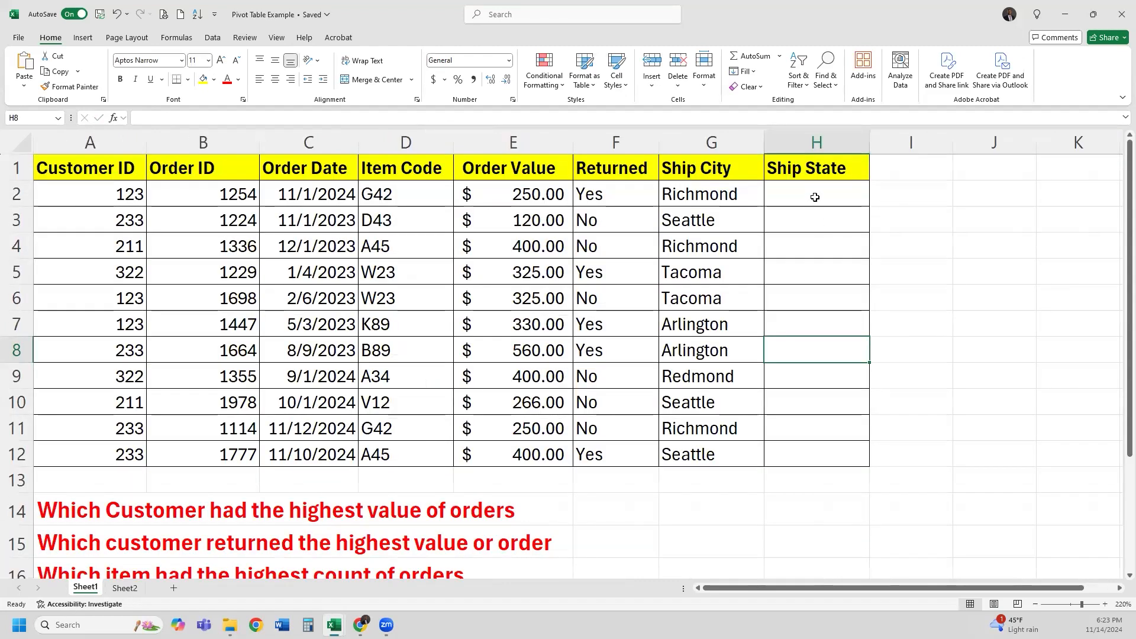
drag(811, 193, 818, 454)
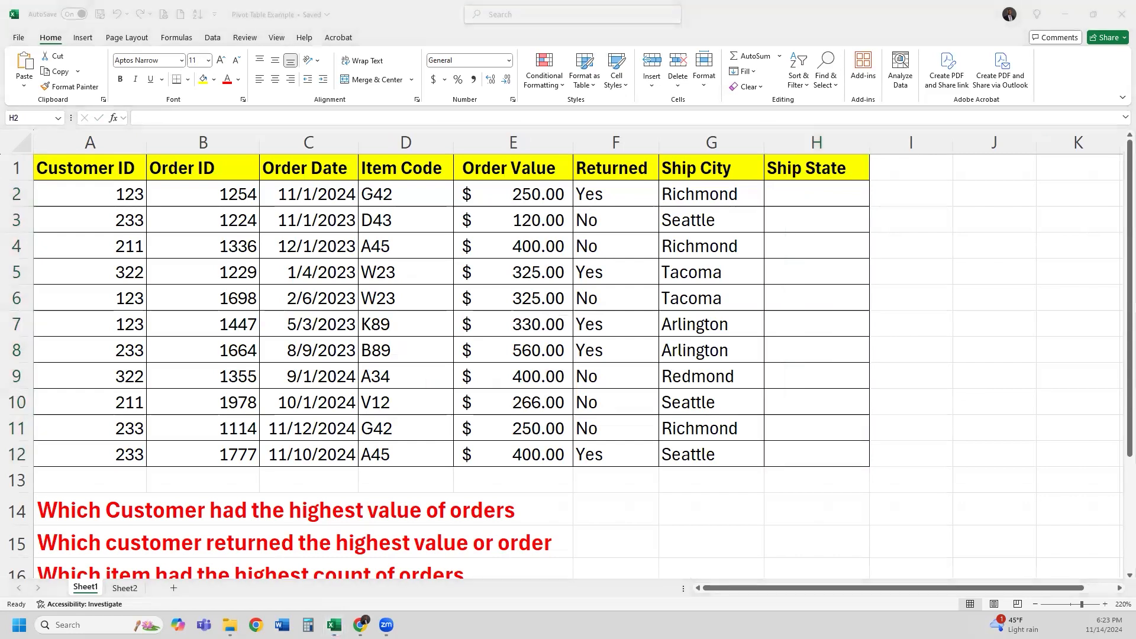
click(799, 200)
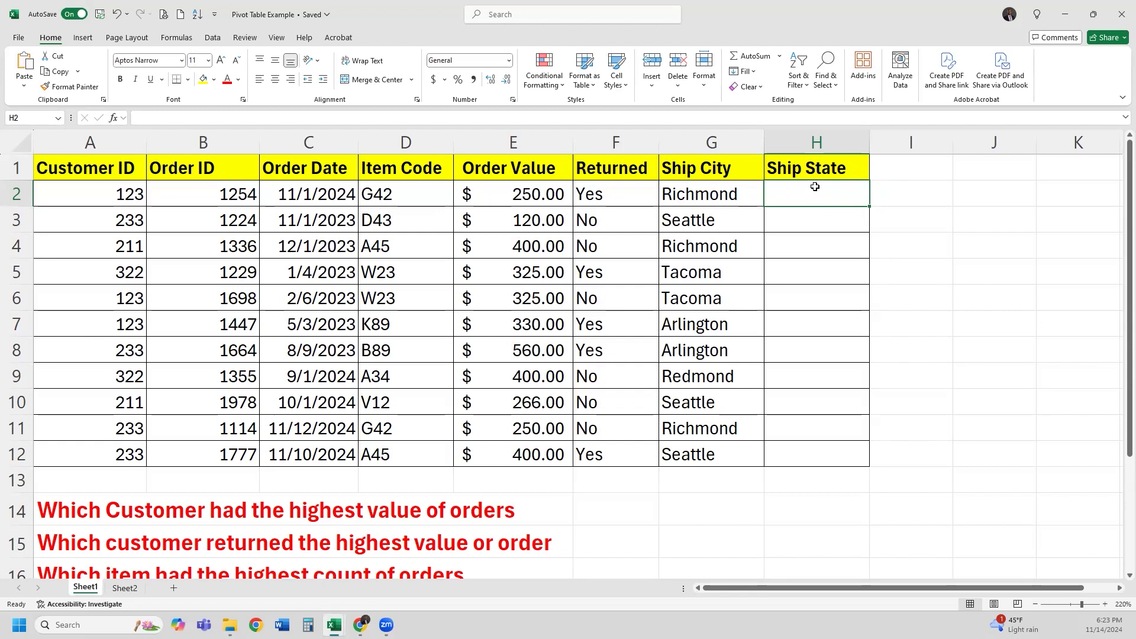
Give H2:H12 List validation sourced from =Sheet2!$F$2:$F$13, with Ignore blank unchecked
drag(824, 194, 816, 454)
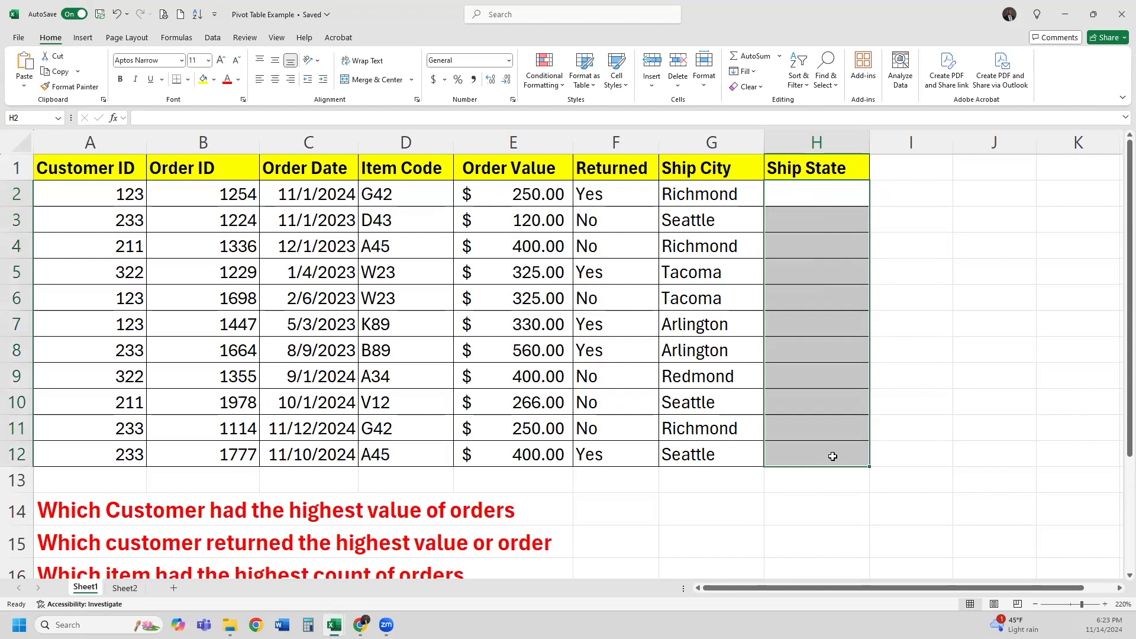
click(214, 38)
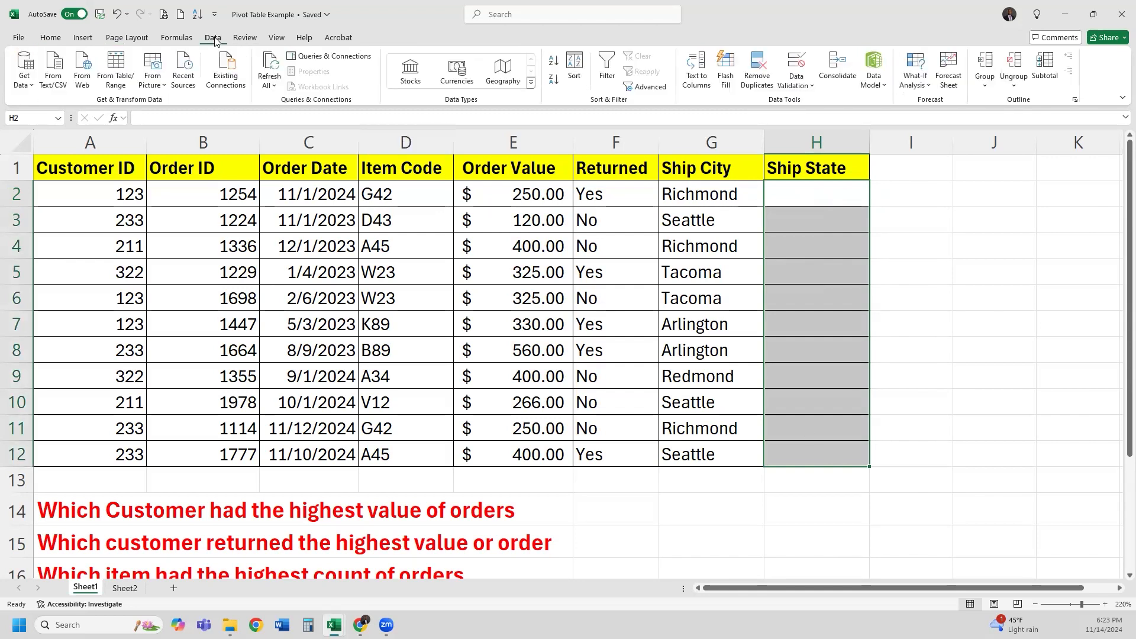
click(789, 88)
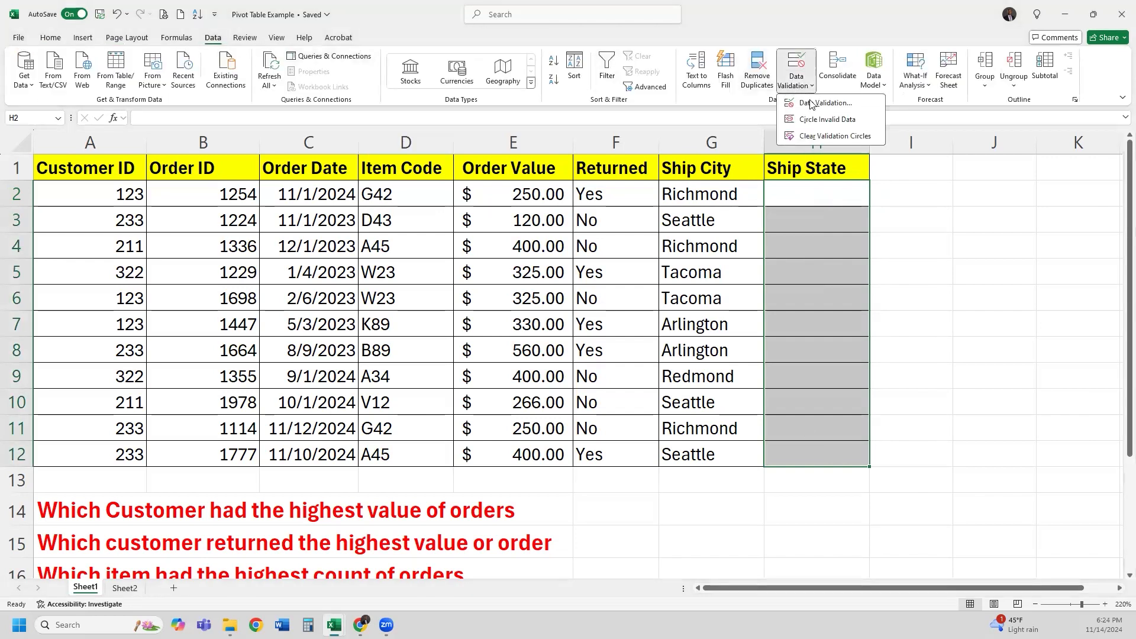
click(813, 105)
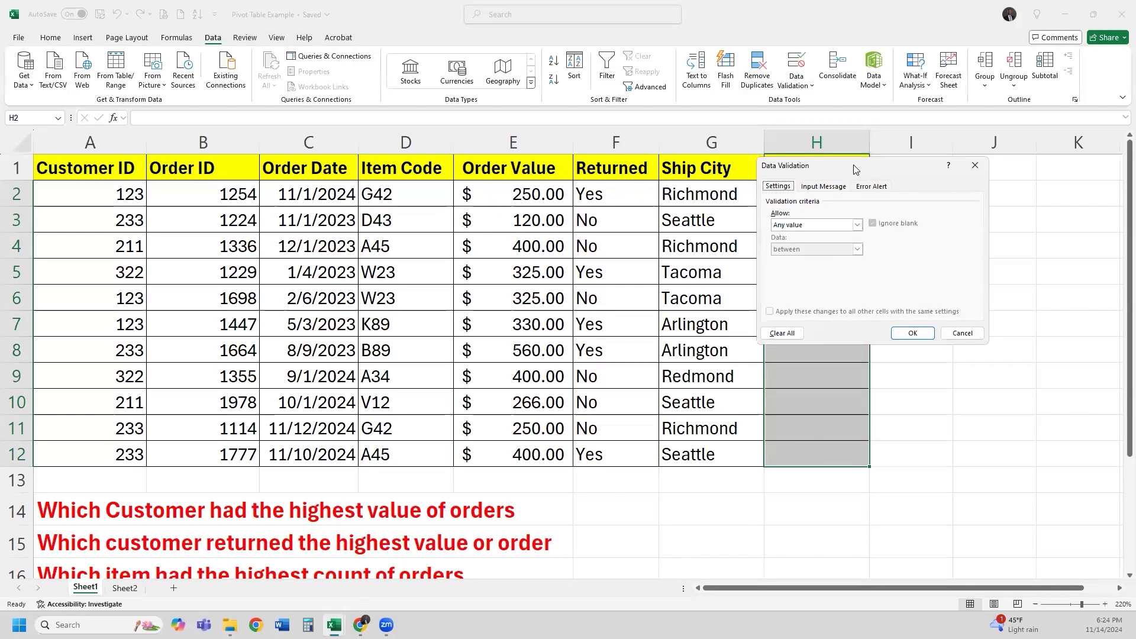
drag(854, 170, 968, 171)
click(970, 227)
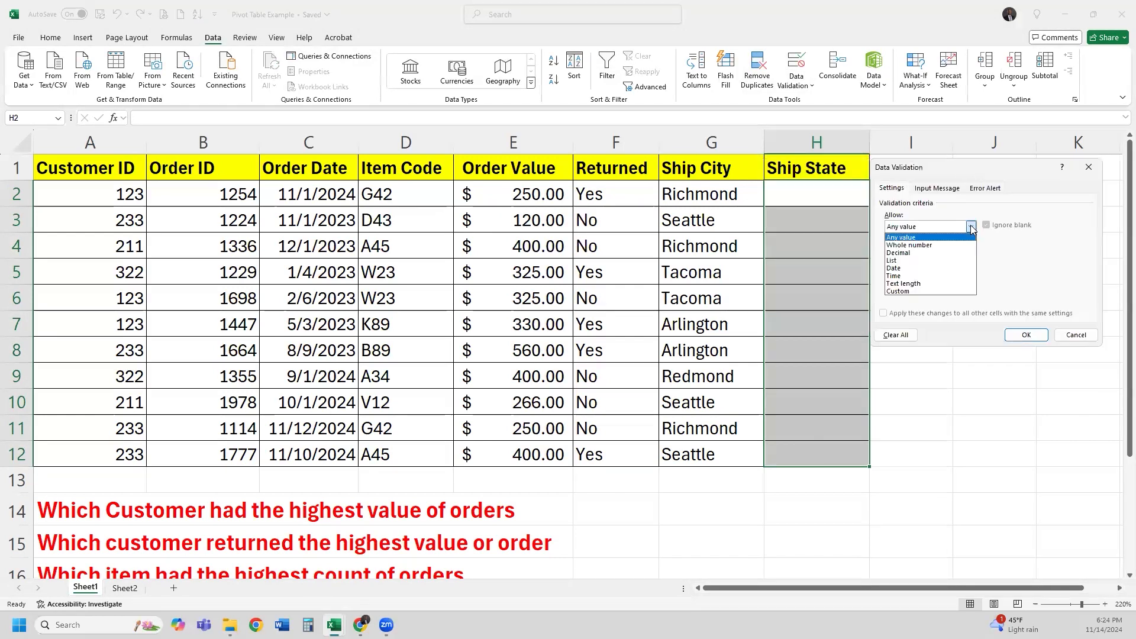
click(926, 261)
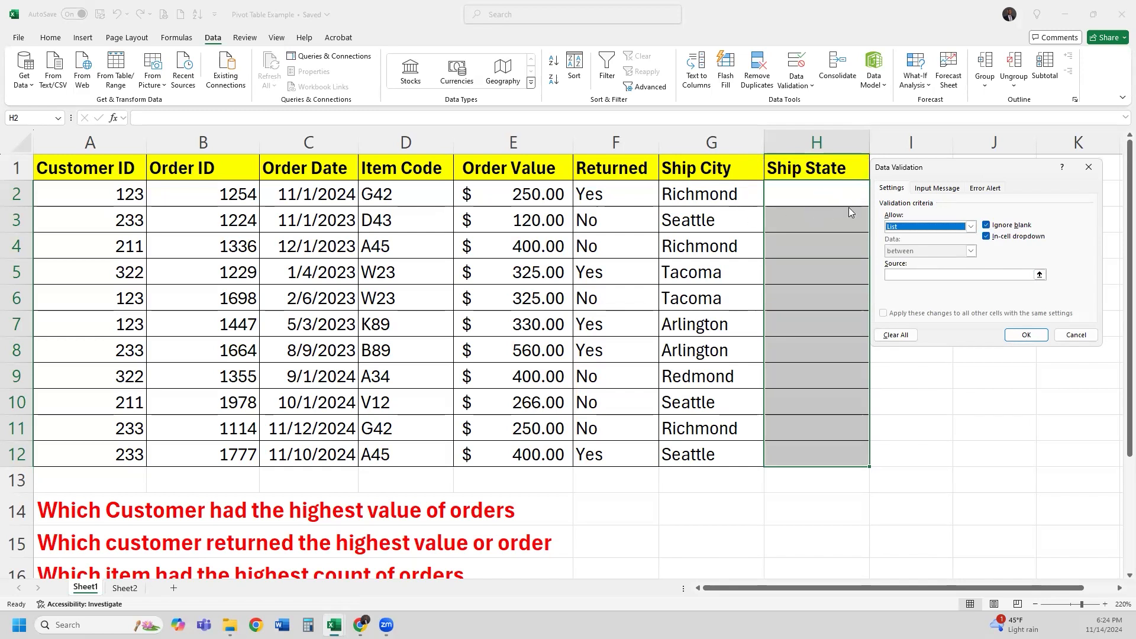
click(986, 225)
click(1040, 273)
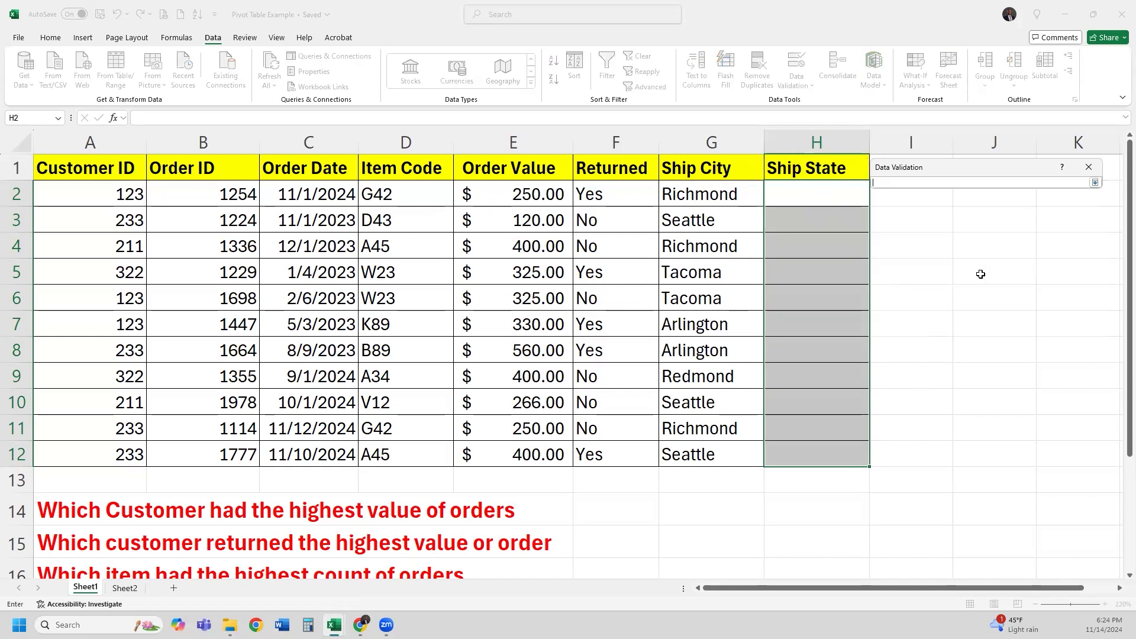
click(125, 588)
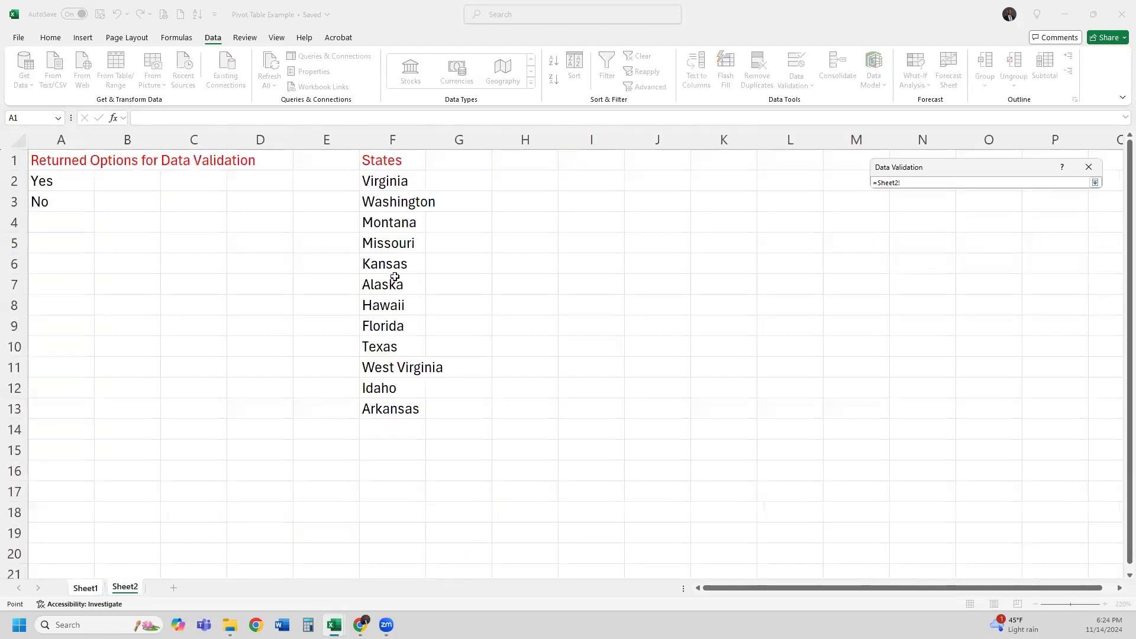
drag(390, 184, 393, 406)
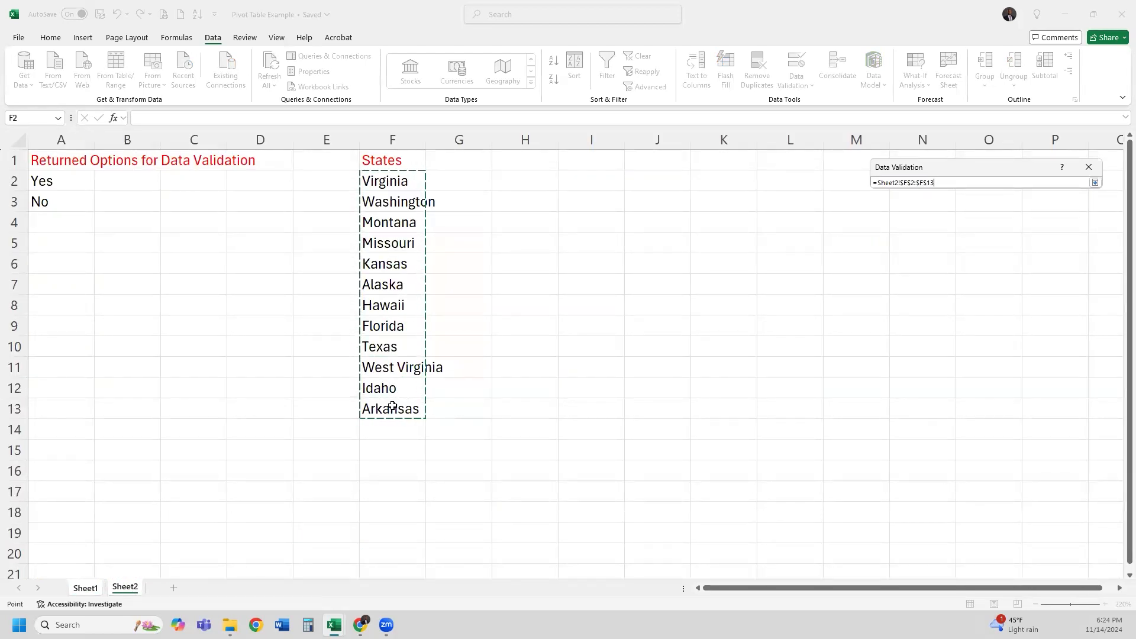
key(Return)
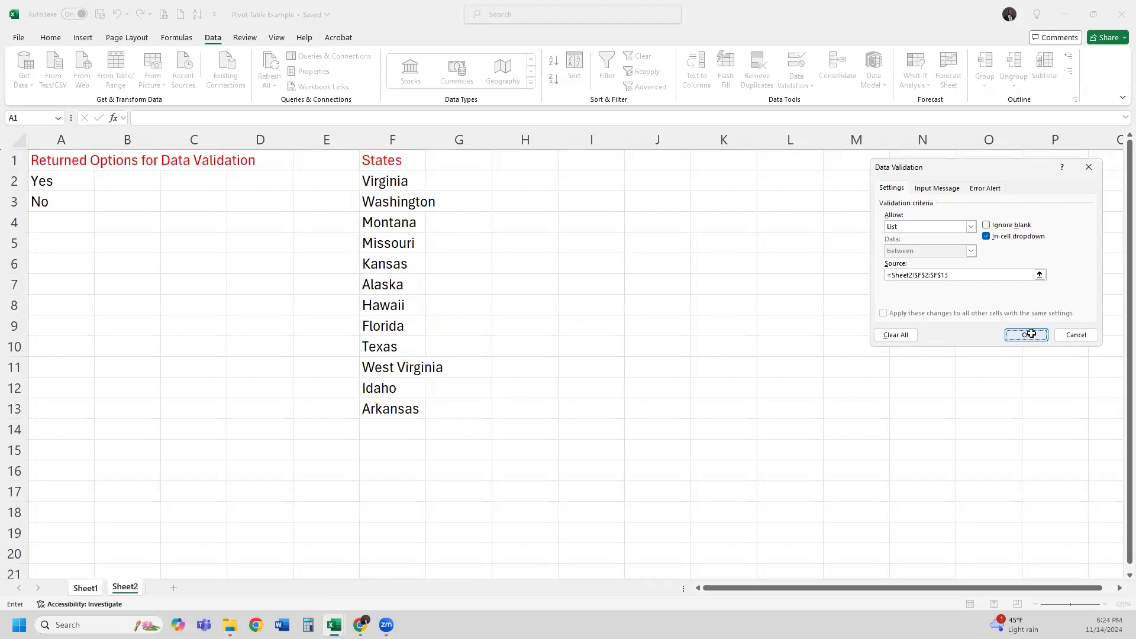
click(1026, 335)
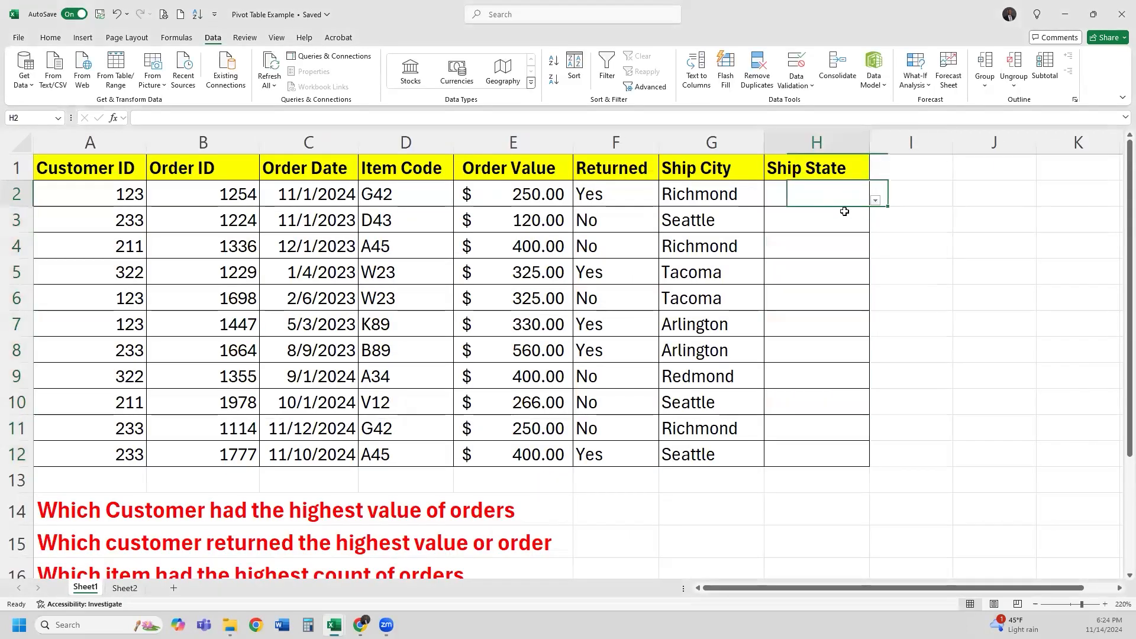
Review H2's dropdown of states twice, then reselect the state names F2:F13 on Sheet2
click(876, 202)
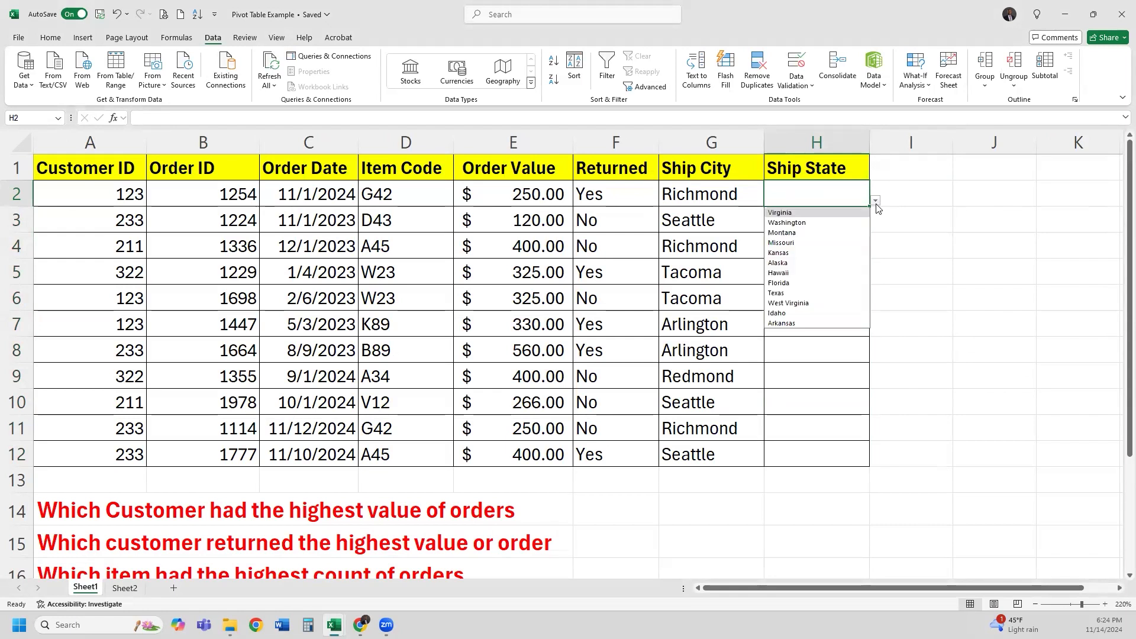
click(888, 302)
click(124, 588)
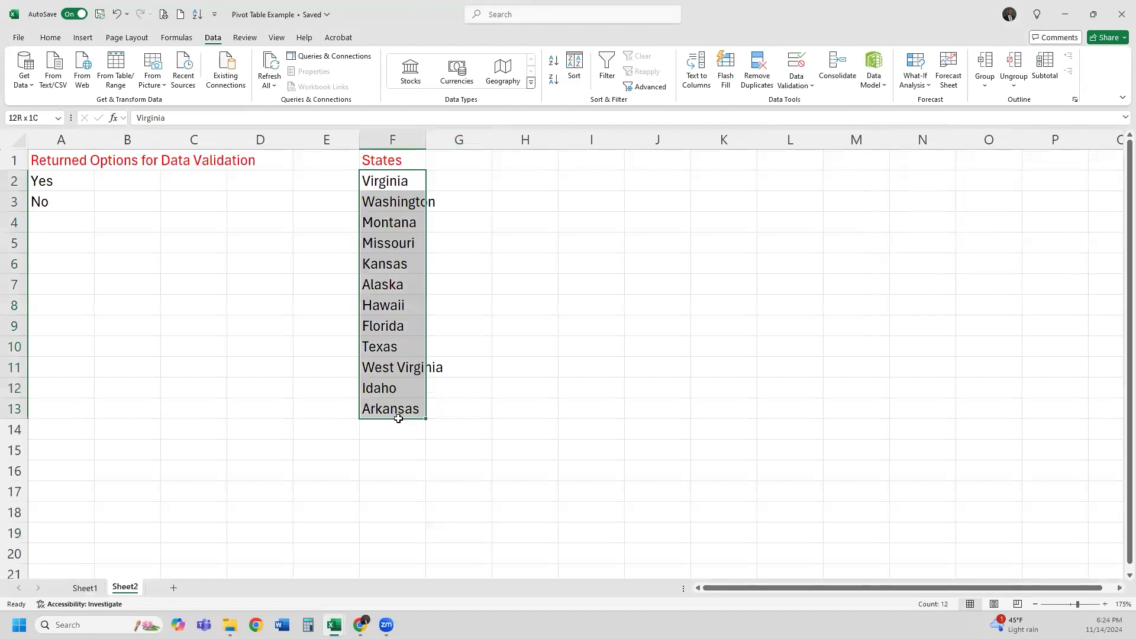
drag(390, 184, 384, 406)
click(85, 587)
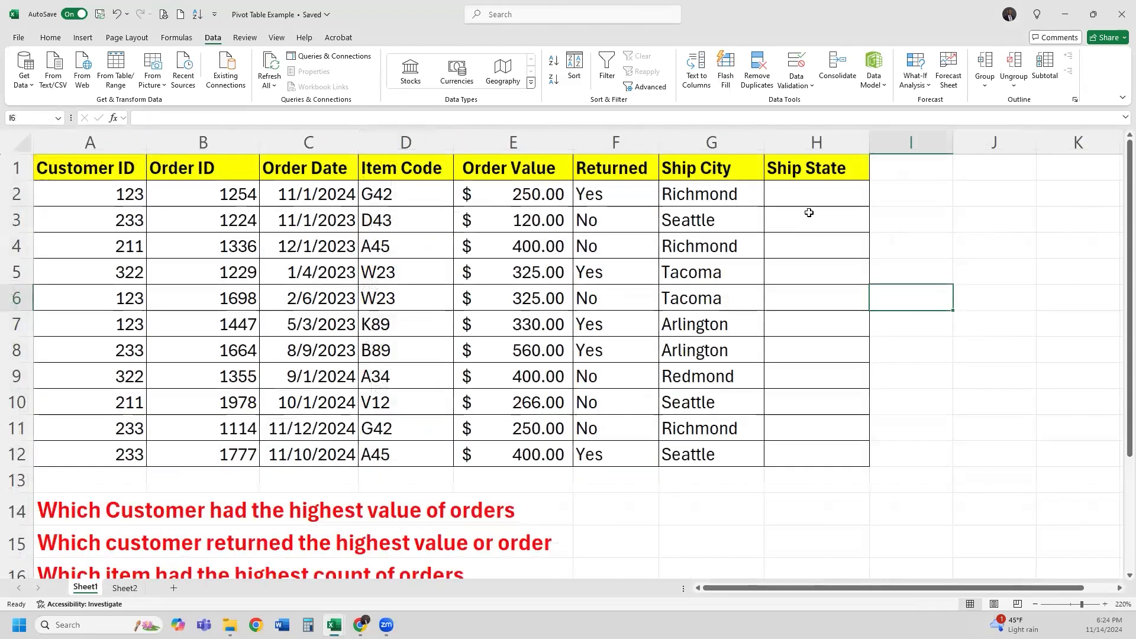
click(865, 202)
click(875, 202)
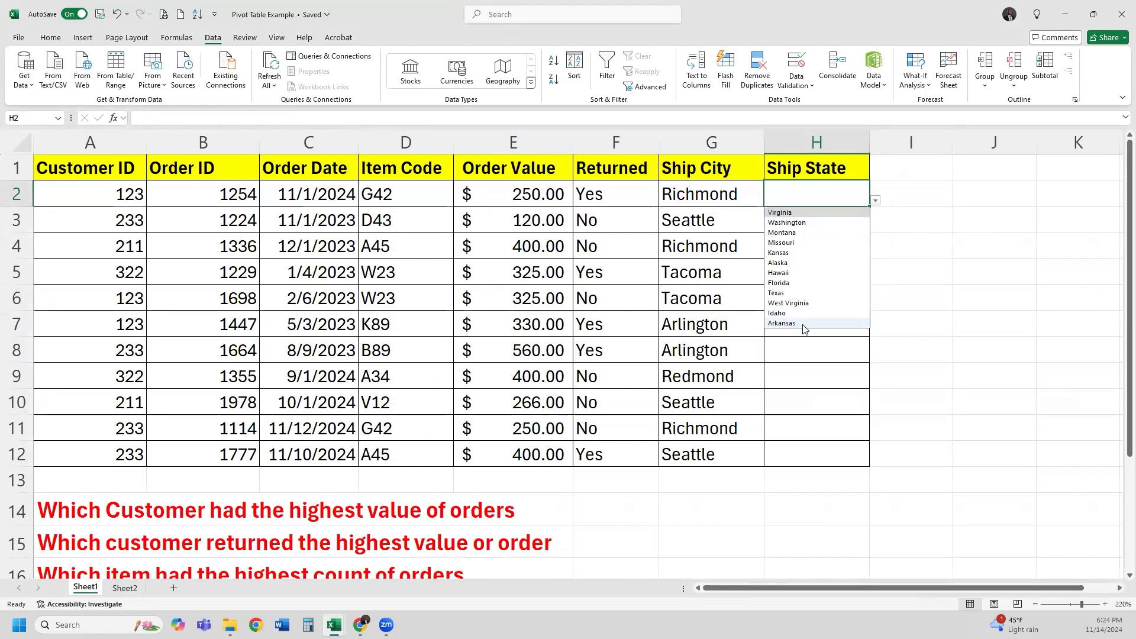
click(124, 587)
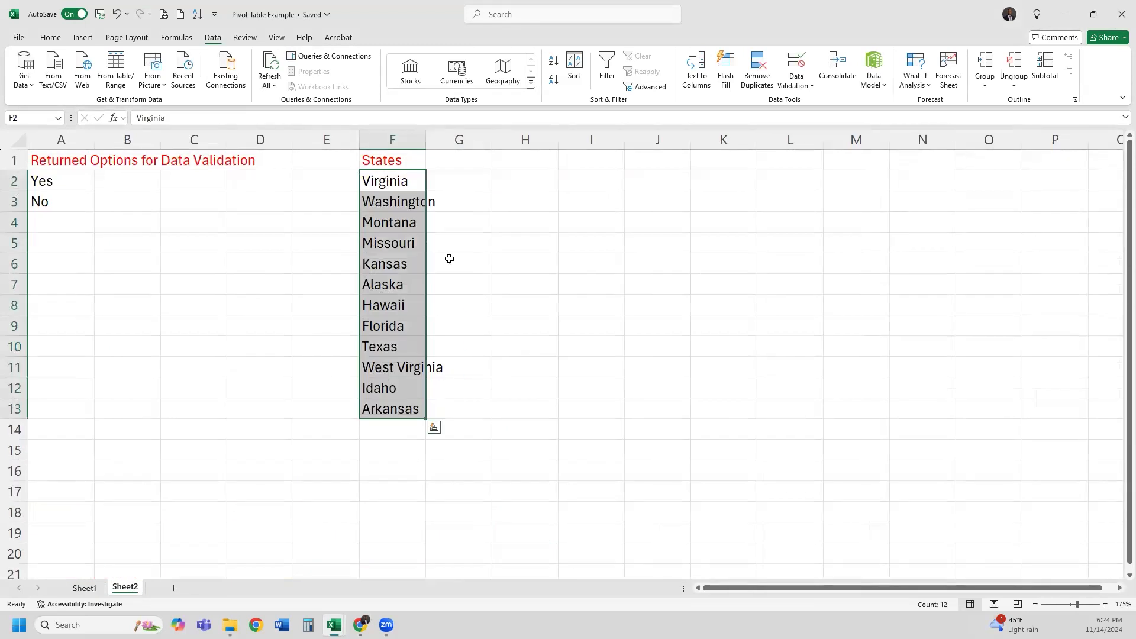
drag(382, 183, 382, 409)
Sort the states A to Z and check that H2's dropdown is now alphabetical
click(51, 37)
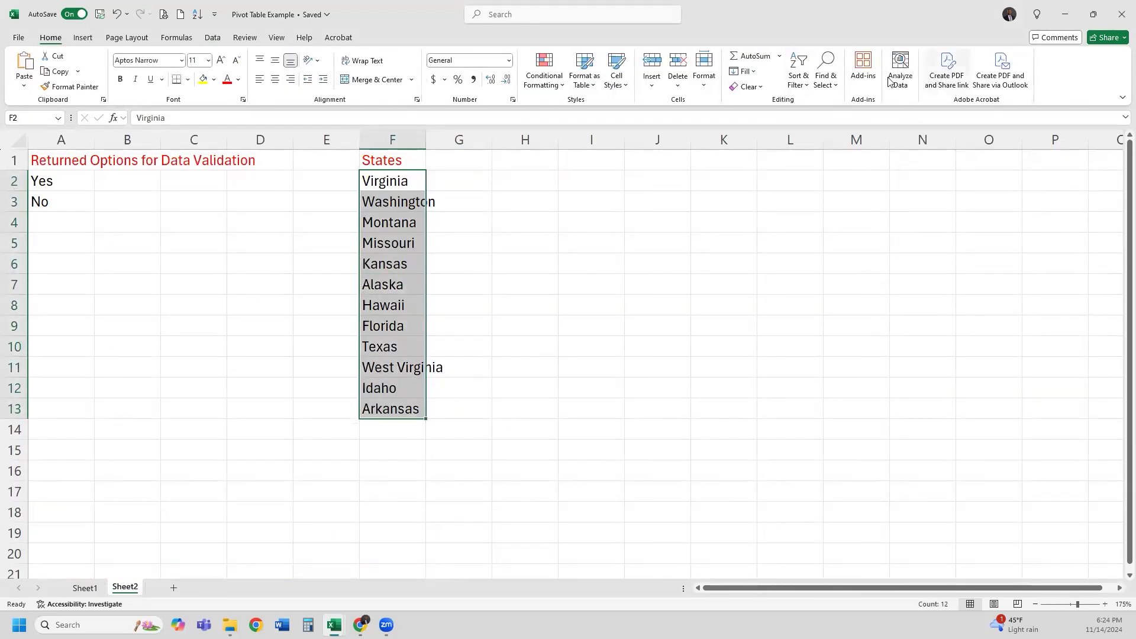
click(800, 85)
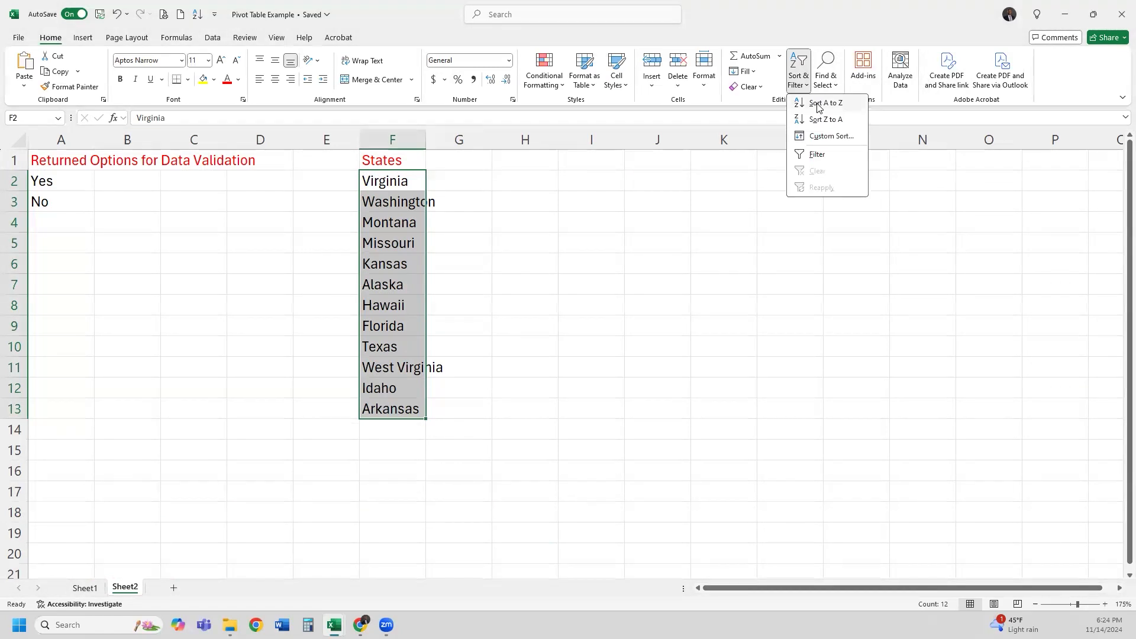
click(819, 104)
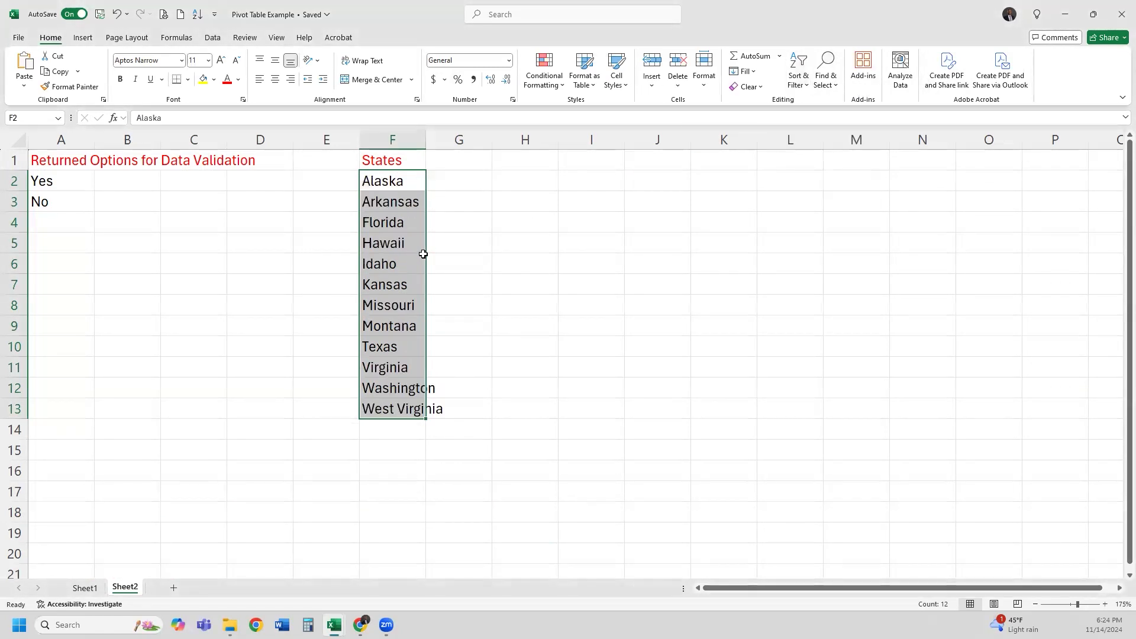
click(85, 588)
click(875, 202)
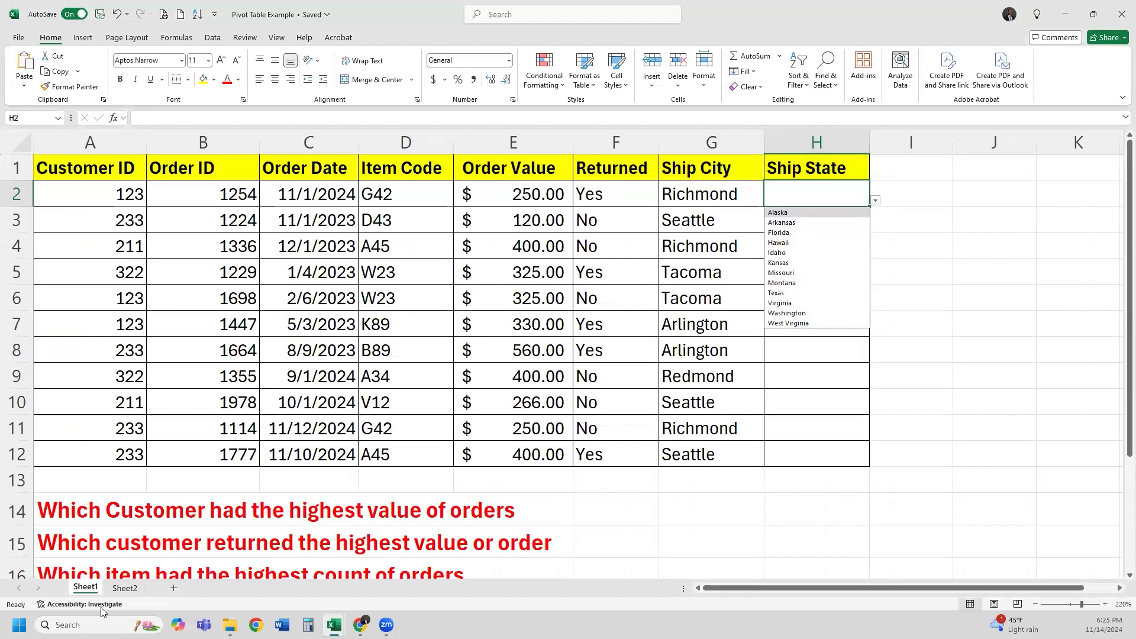
Reselect the sorted state names on Sheet2, then return to the order table
click(114, 592)
click(391, 222)
drag(392, 181, 381, 409)
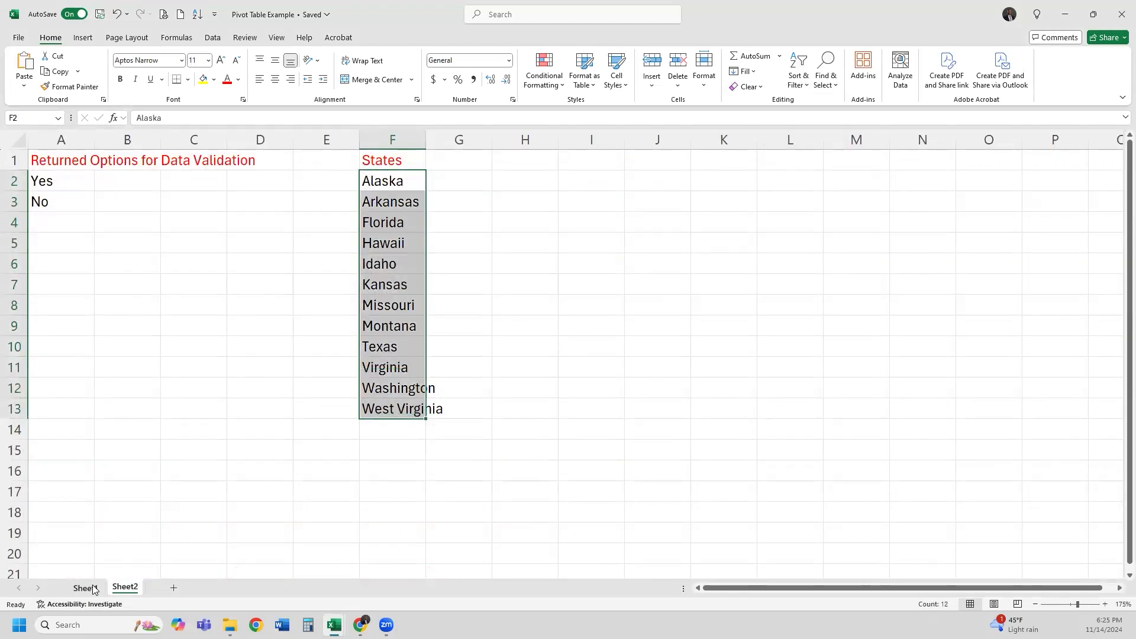
click(86, 588)
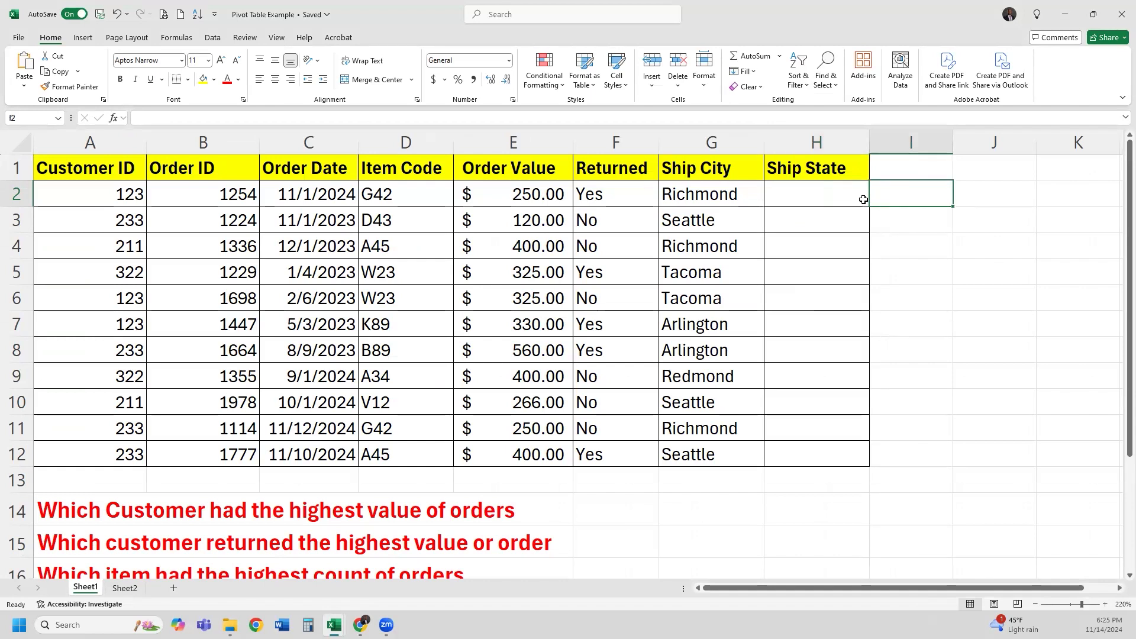
click(875, 200)
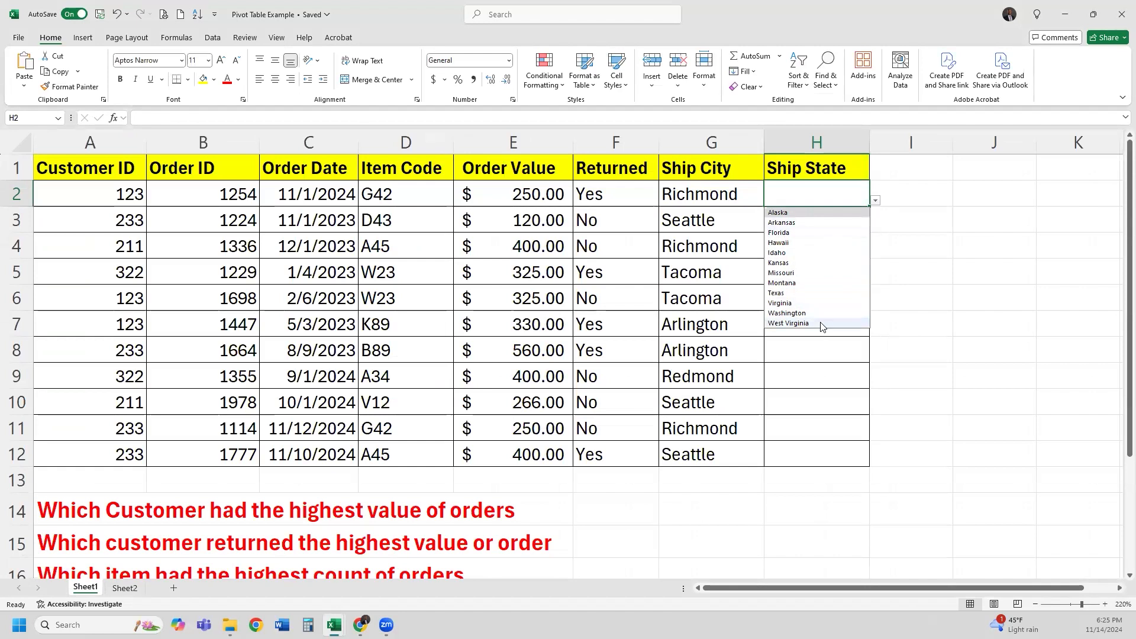
click(920, 193)
click(832, 194)
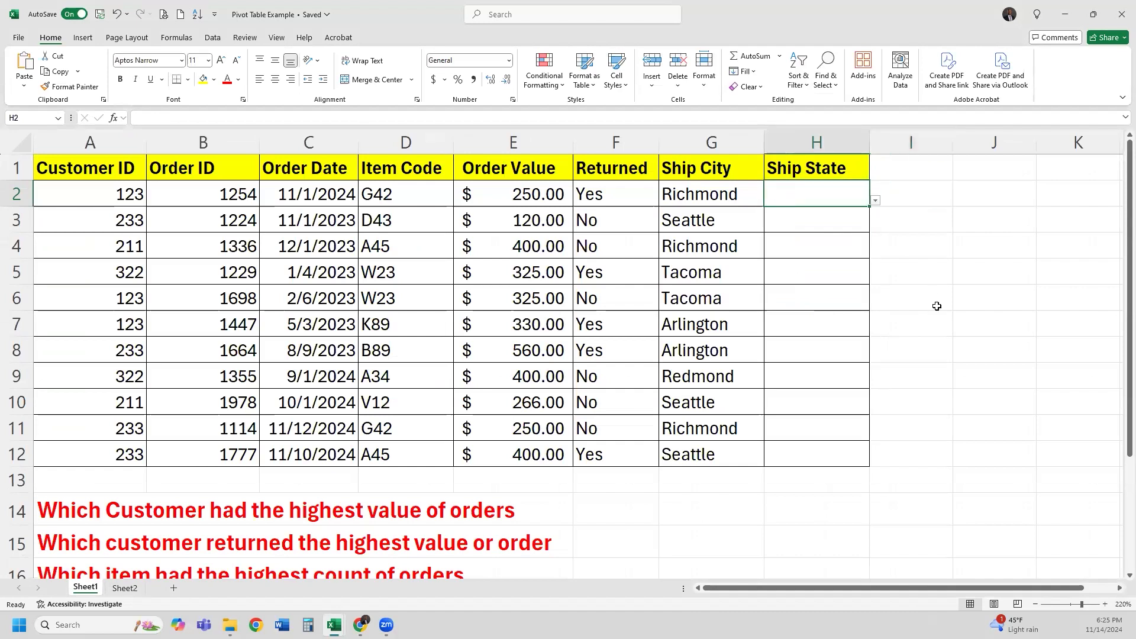
text(California)
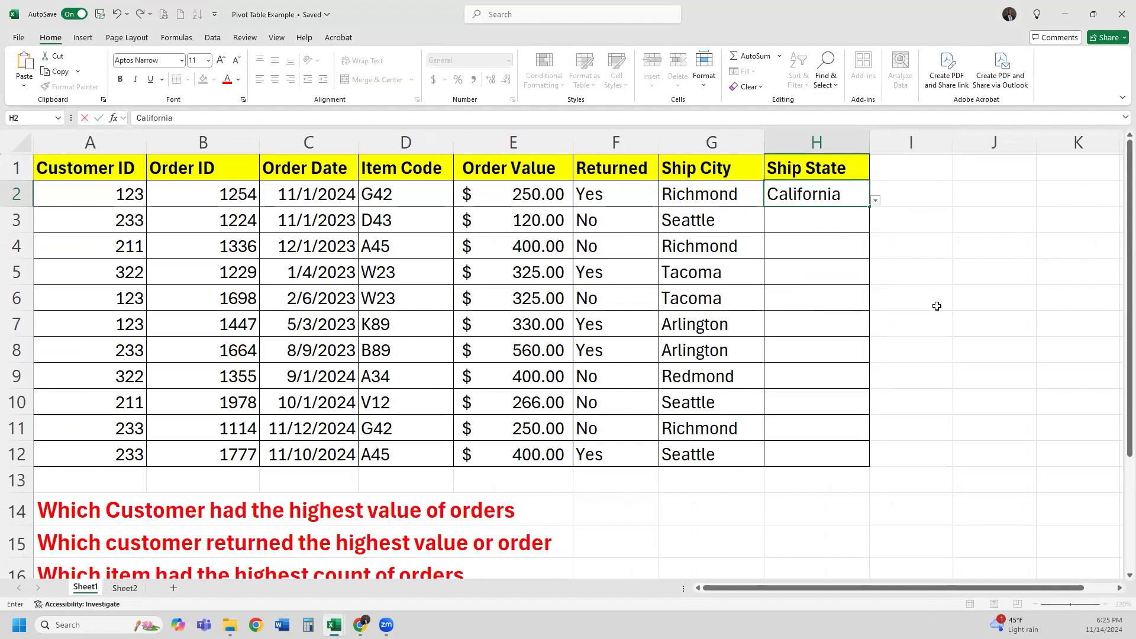
key(Return)
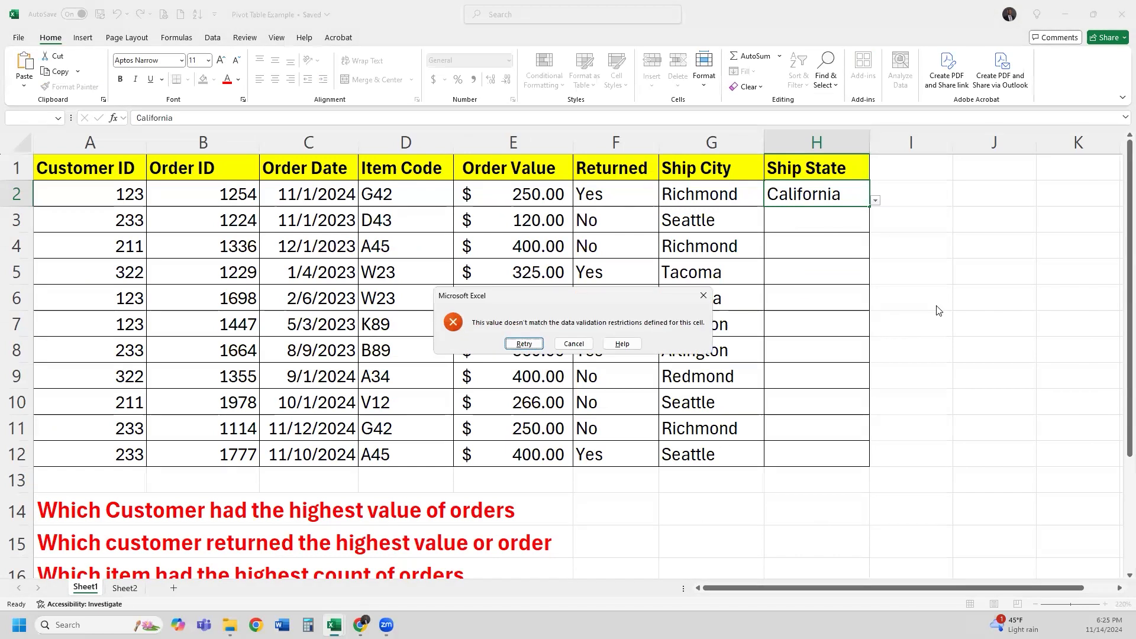
click(574, 343)
click(875, 201)
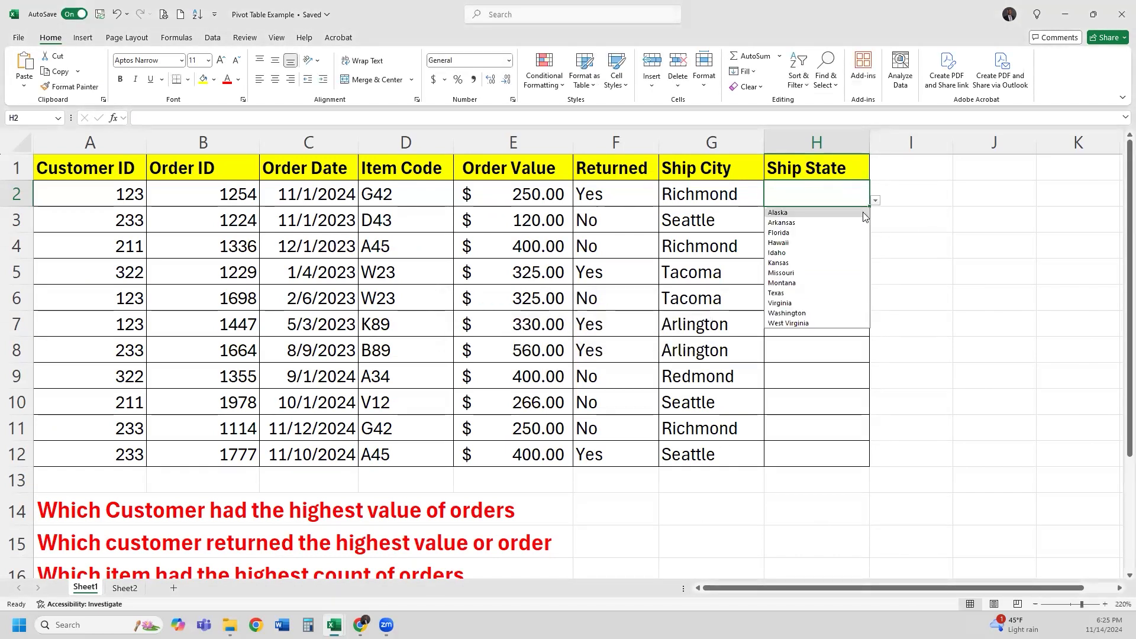
Set H2:H6 from the dropdowns to Virginia, Washington, Virginia, Washington, Washington
click(799, 302)
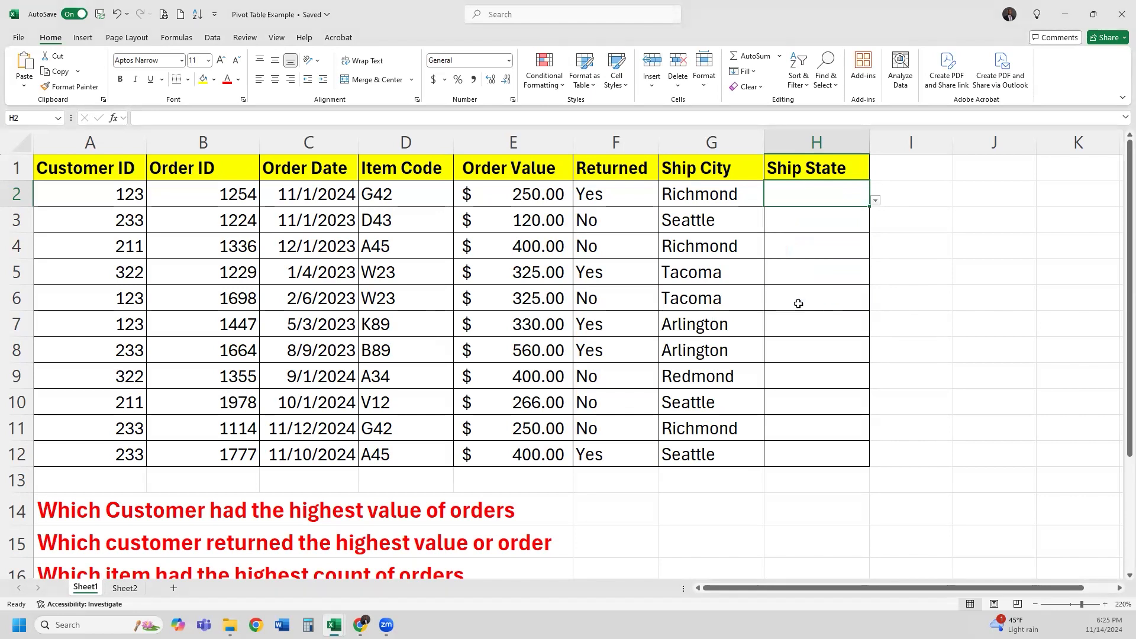
click(855, 222)
click(875, 226)
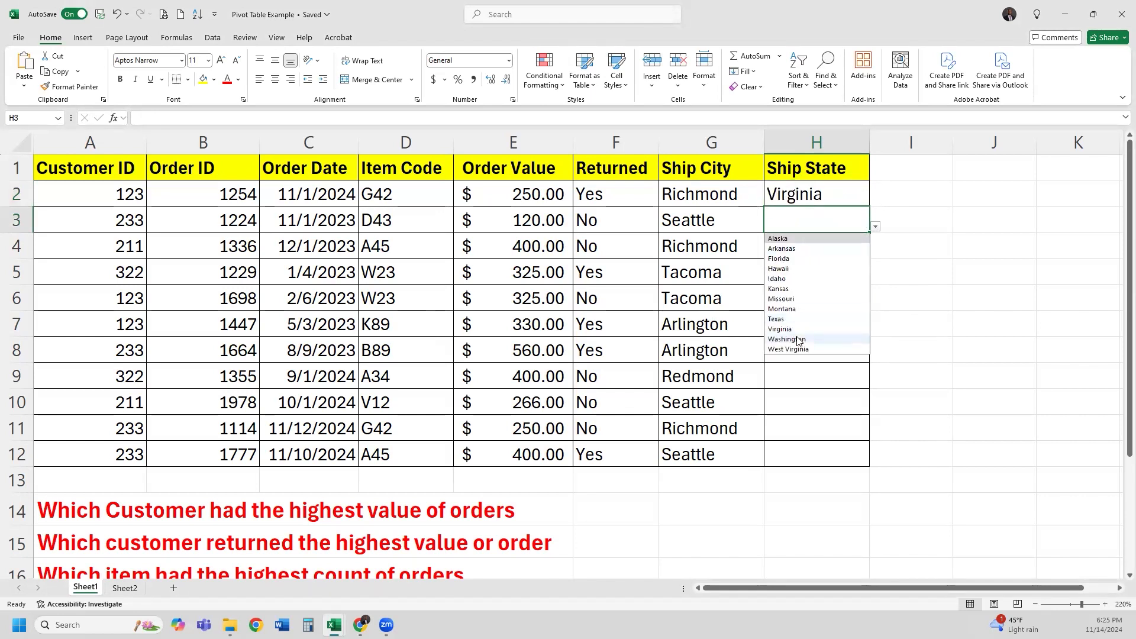
click(793, 339)
click(872, 256)
click(875, 252)
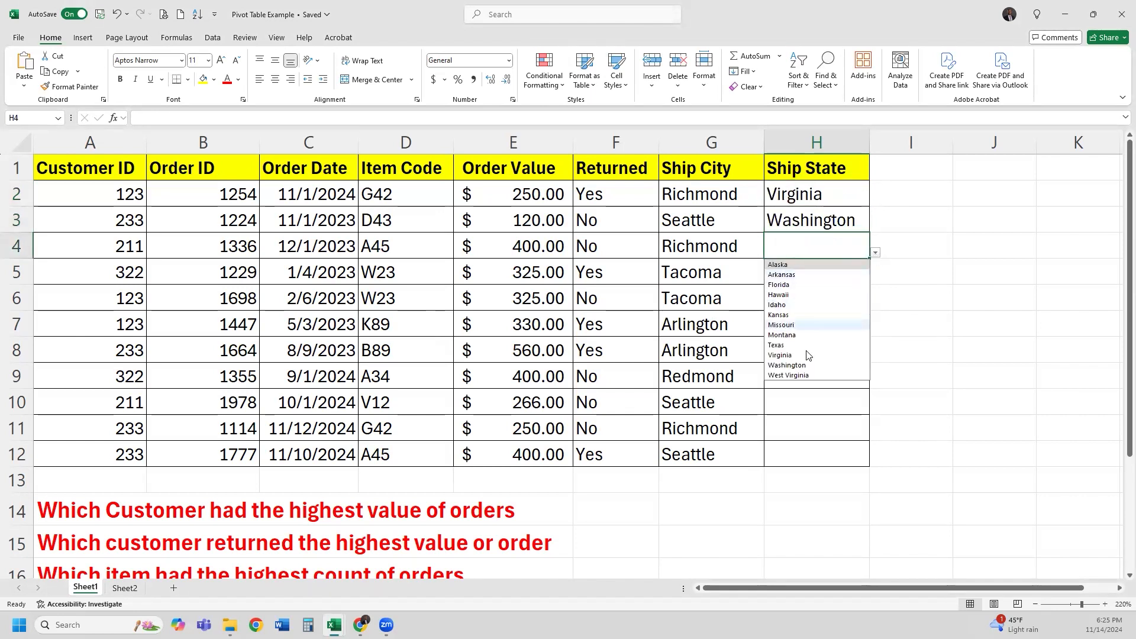
click(808, 356)
click(867, 281)
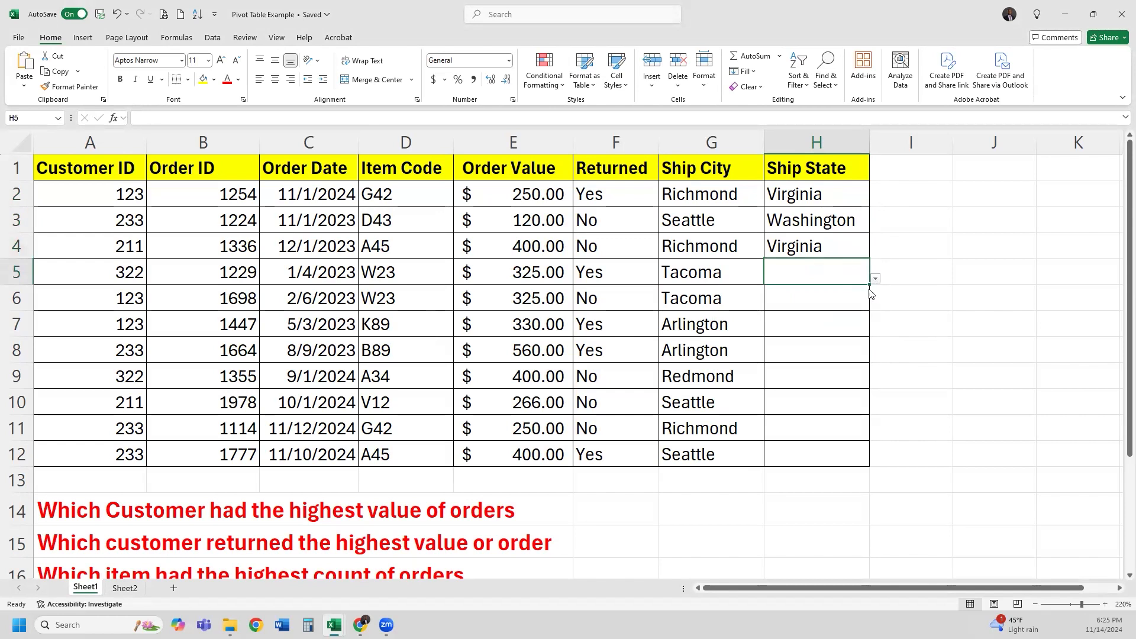
click(875, 278)
click(812, 392)
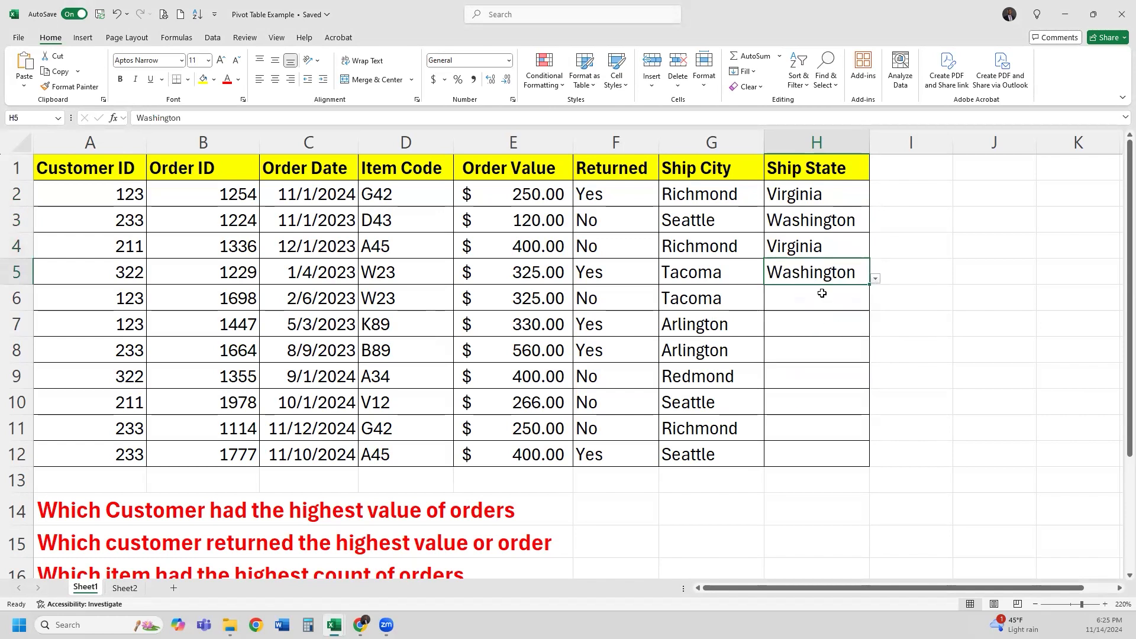
click(829, 296)
click(875, 304)
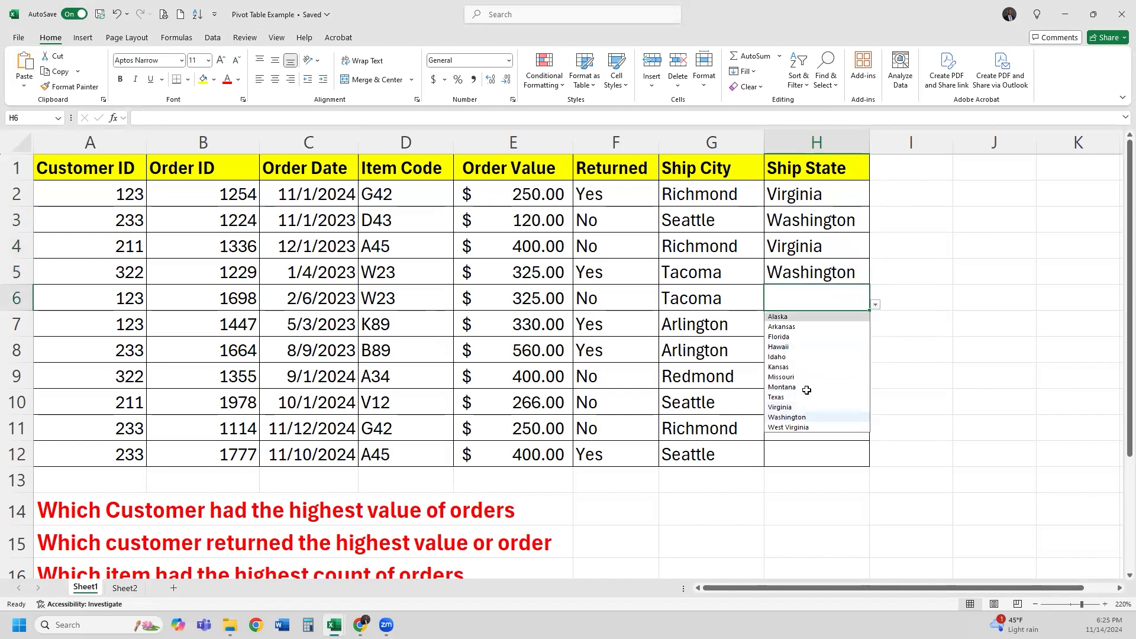
click(799, 417)
Set H7:H10 to Washington, H11 to Virginia and H12 to Washington
click(859, 331)
click(876, 330)
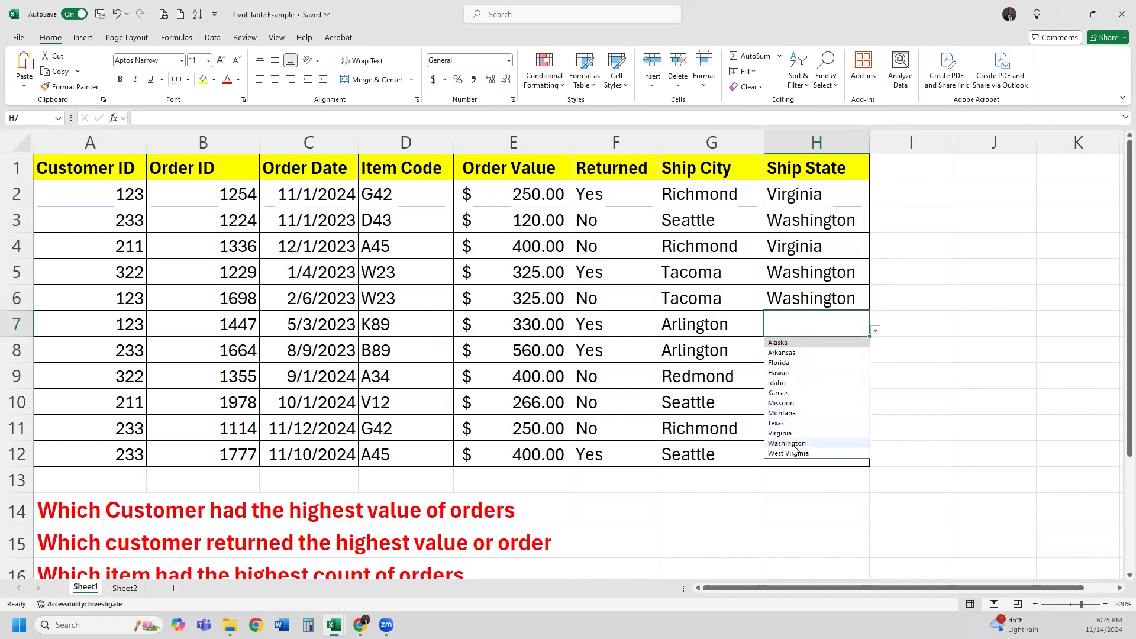
click(802, 444)
click(849, 355)
click(875, 362)
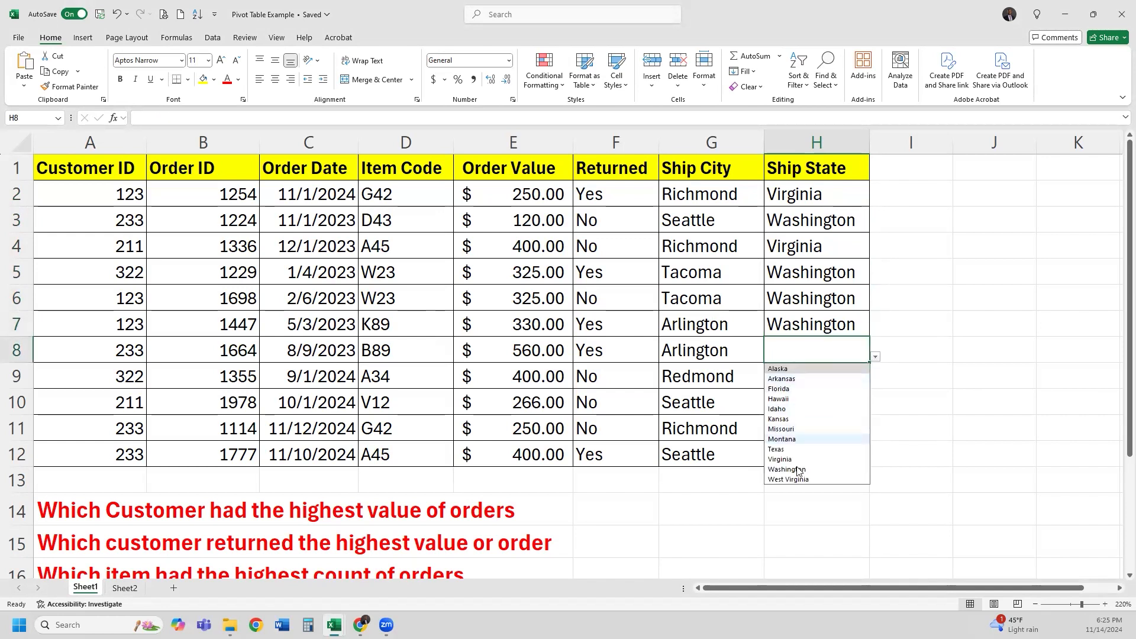
click(802, 471)
click(852, 381)
click(875, 384)
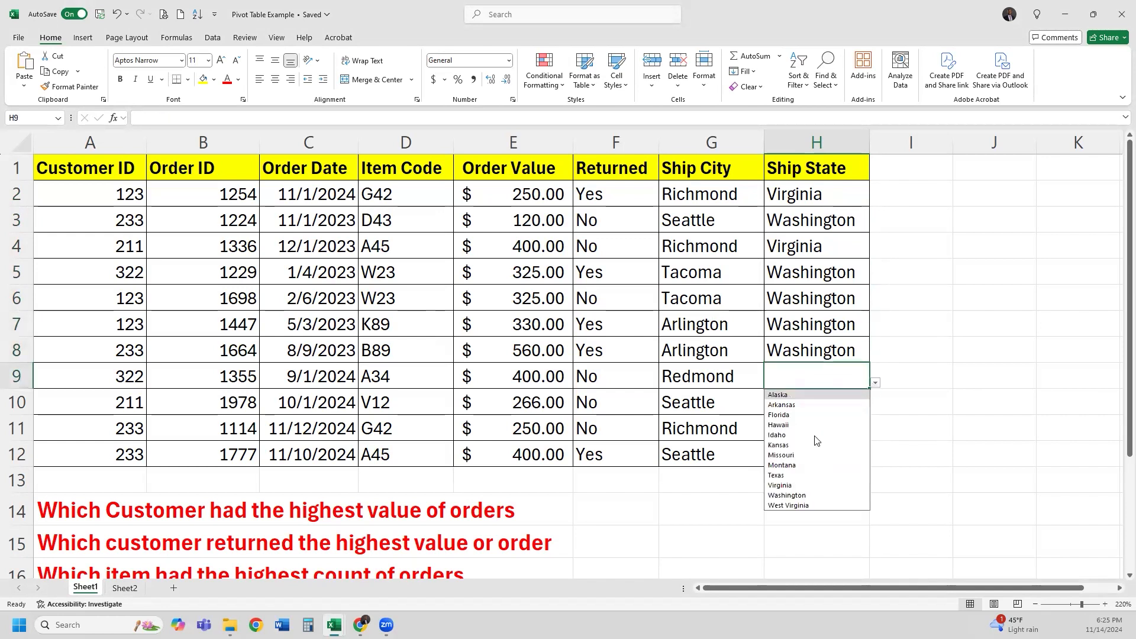
click(793, 495)
click(866, 409)
click(875, 409)
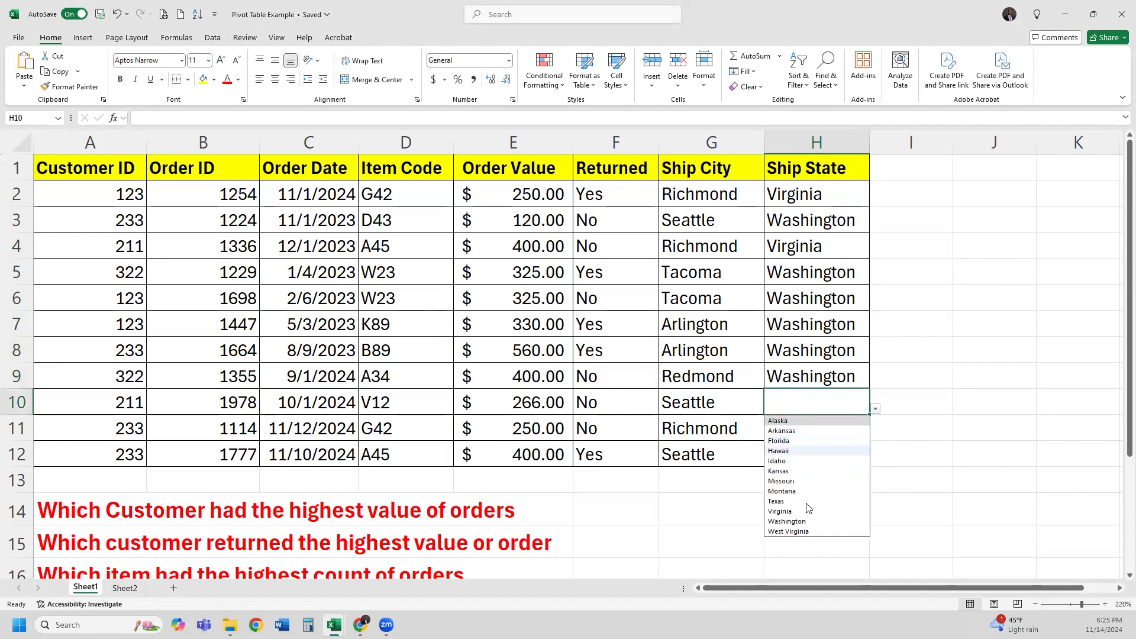
click(792, 521)
click(841, 439)
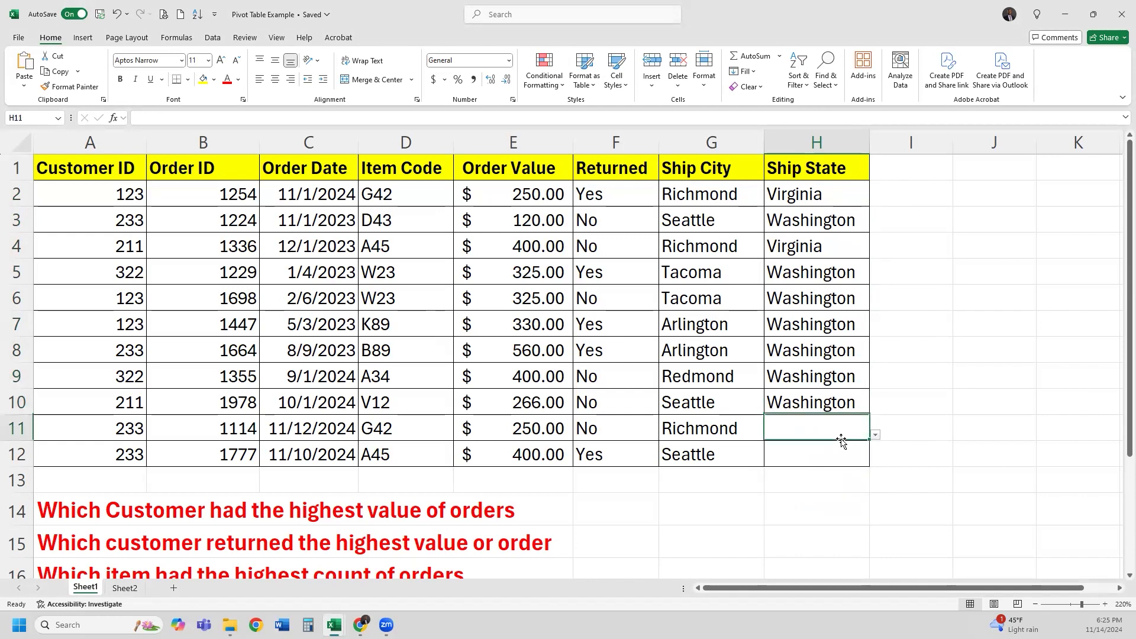
click(875, 435)
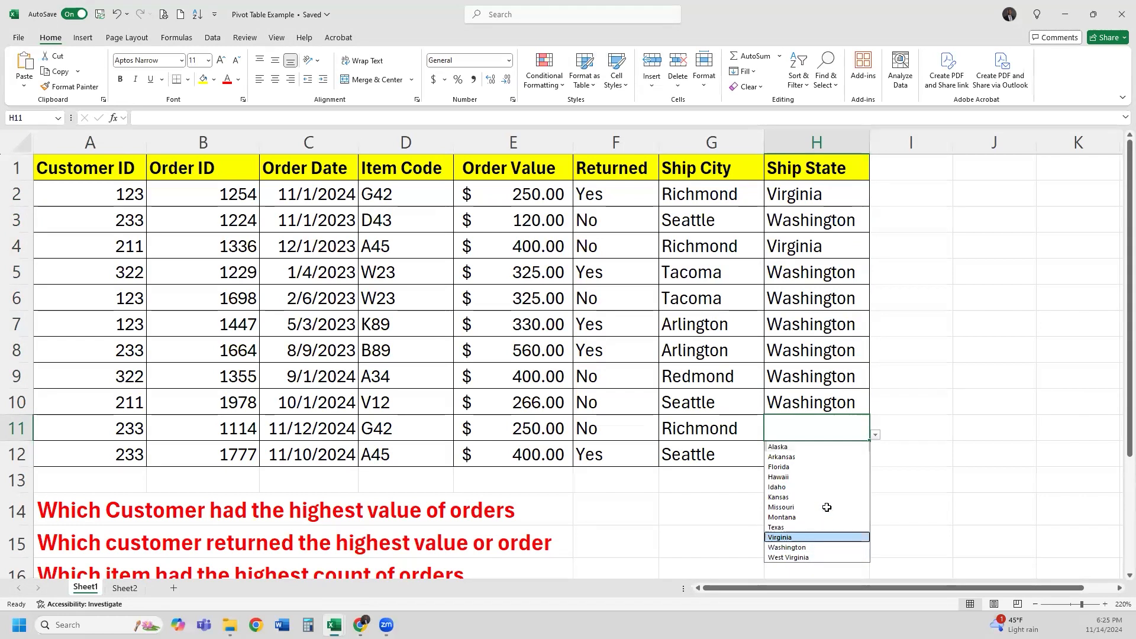
click(807, 538)
click(852, 456)
click(875, 461)
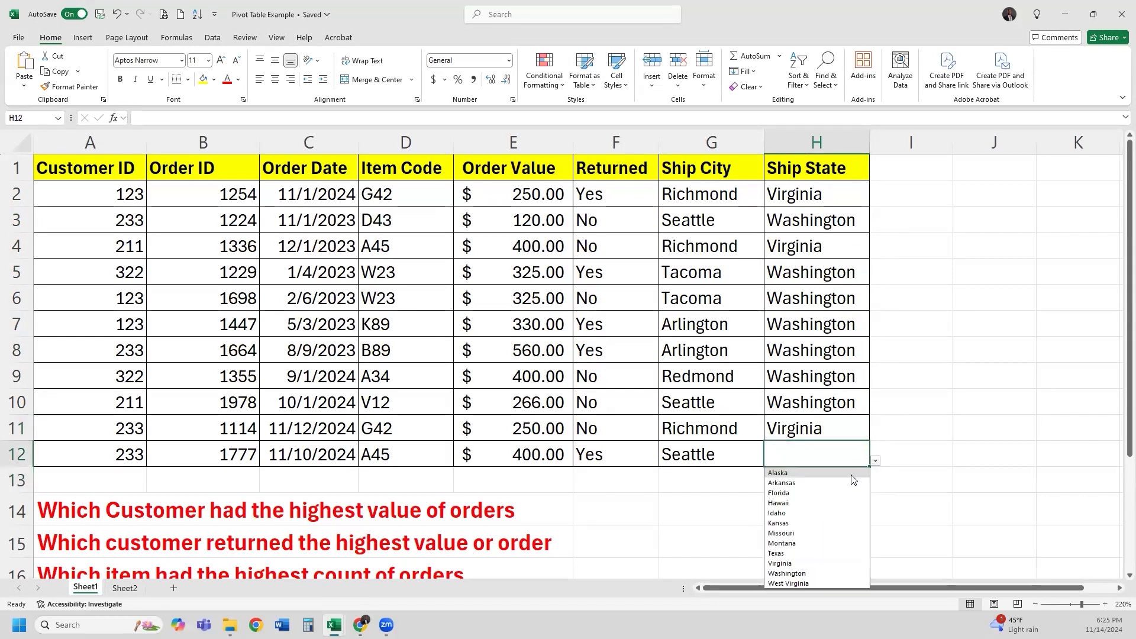
click(805, 569)
click(817, 500)
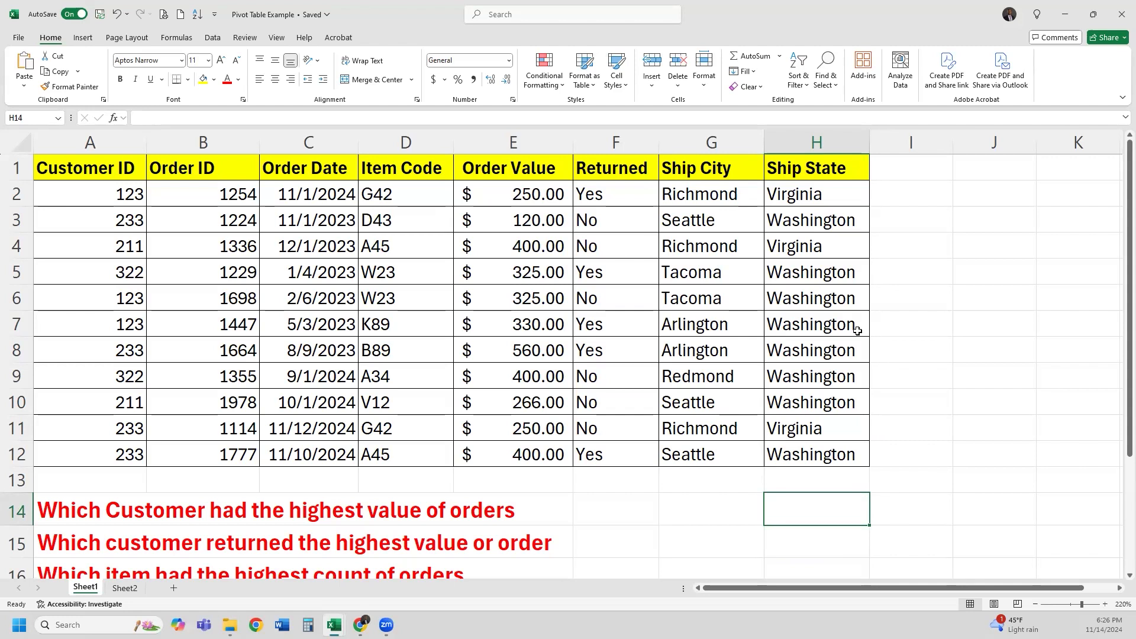
scroll(791, 322, down, 1)
scroll(791, 323, down, 1)
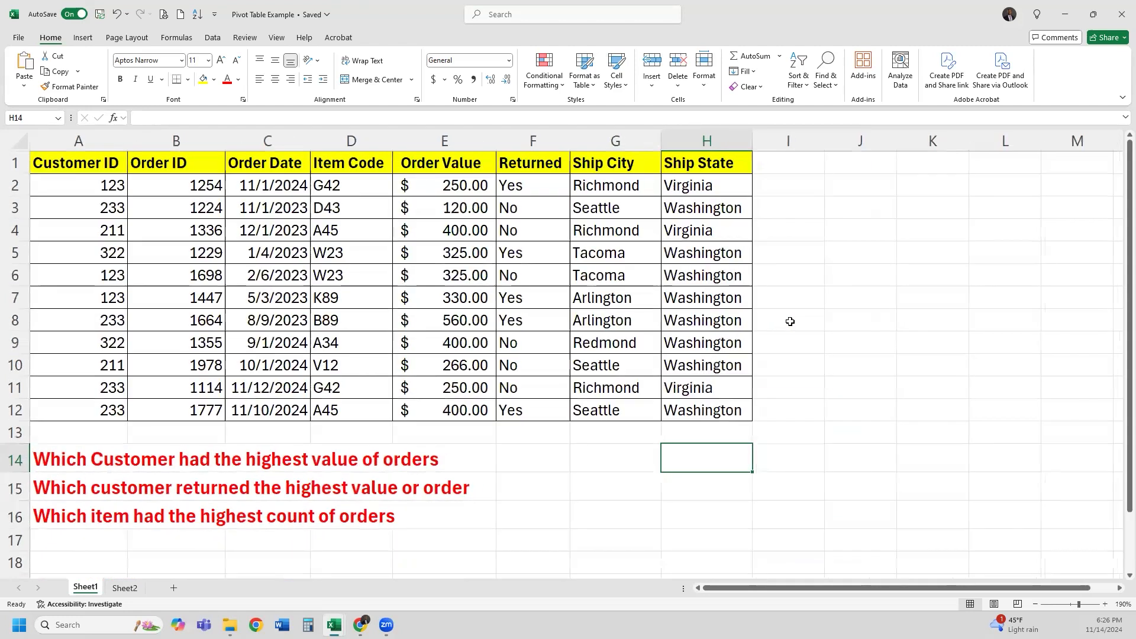
drag(464, 191, 448, 413)
drag(446, 185, 434, 405)
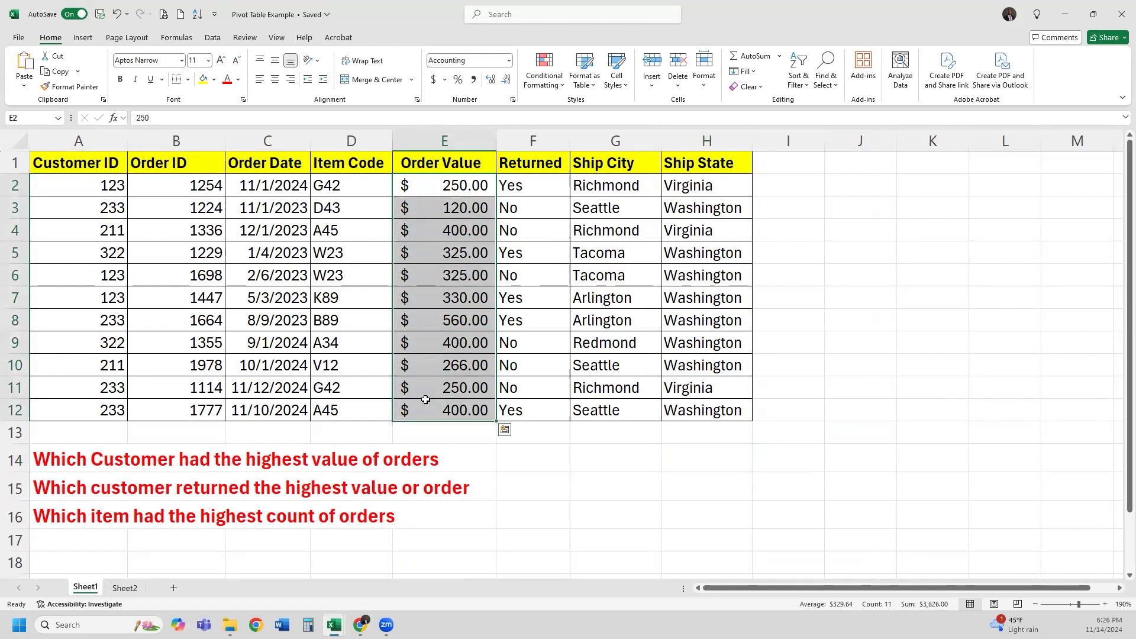
click(461, 188)
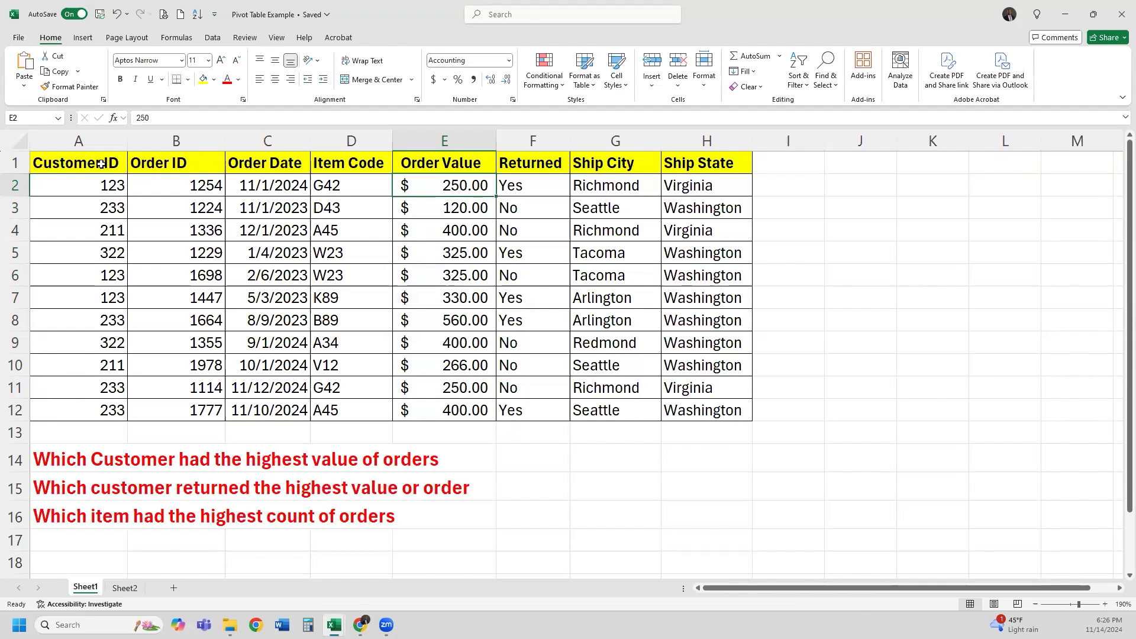
click(1035, 604)
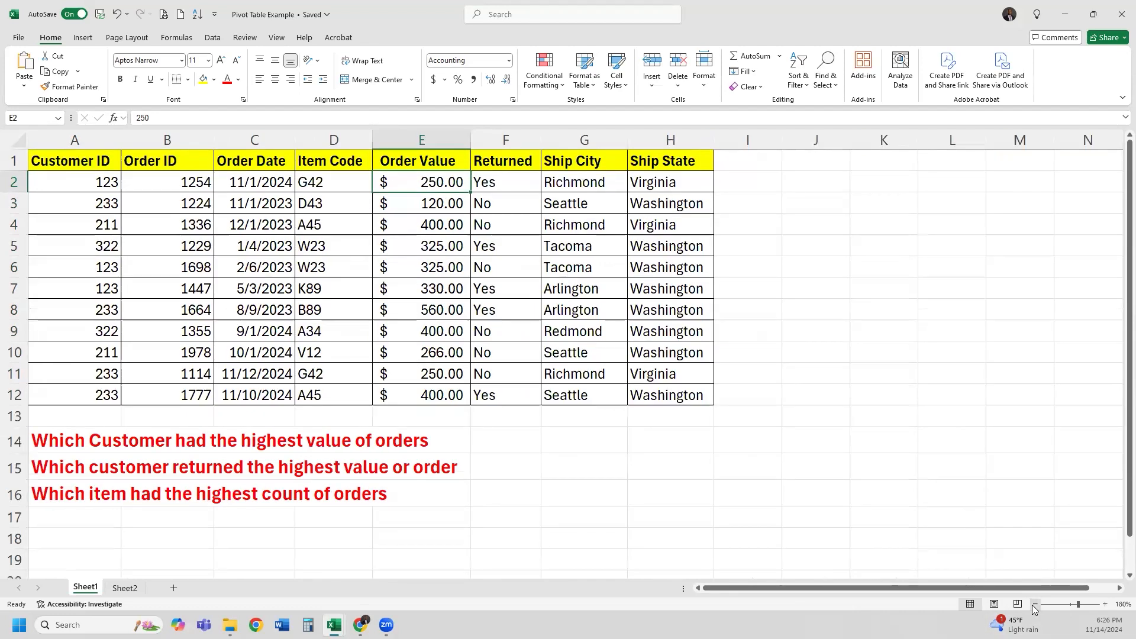
click(1035, 604)
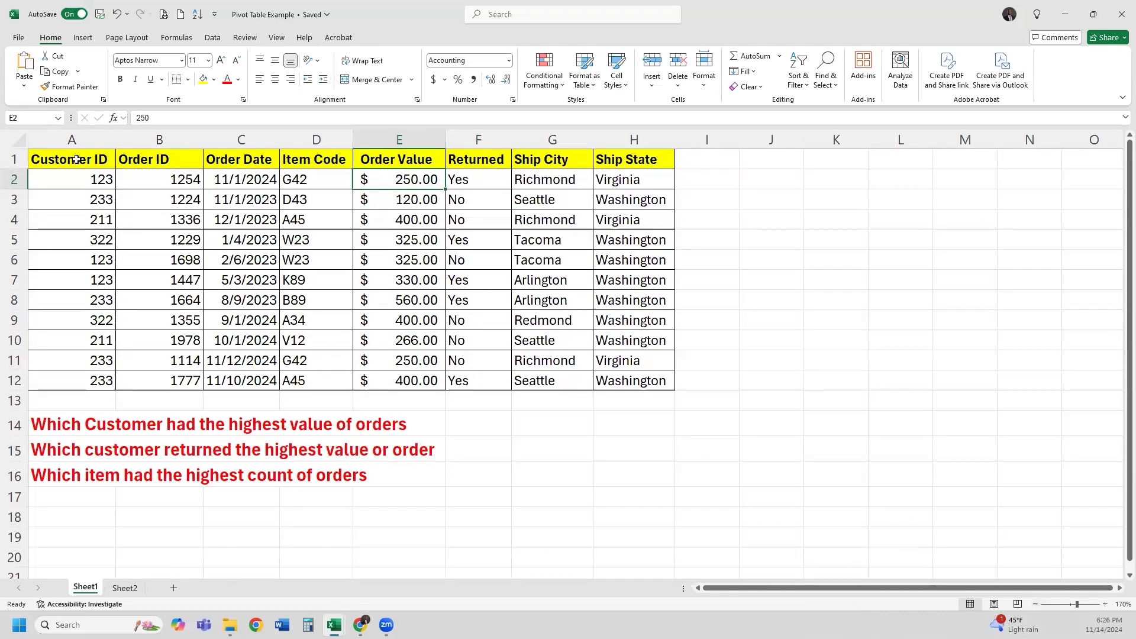
Insert a PivotTable from the order table A1:H12 on the existing worksheet at J3
drag(95, 166, 632, 379)
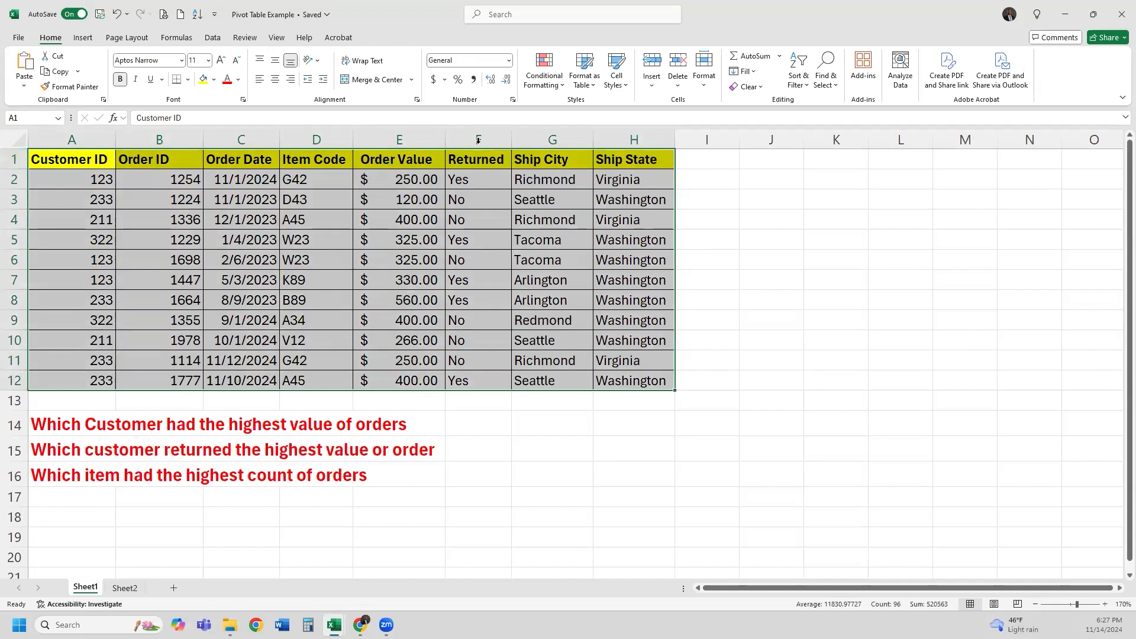
click(83, 37)
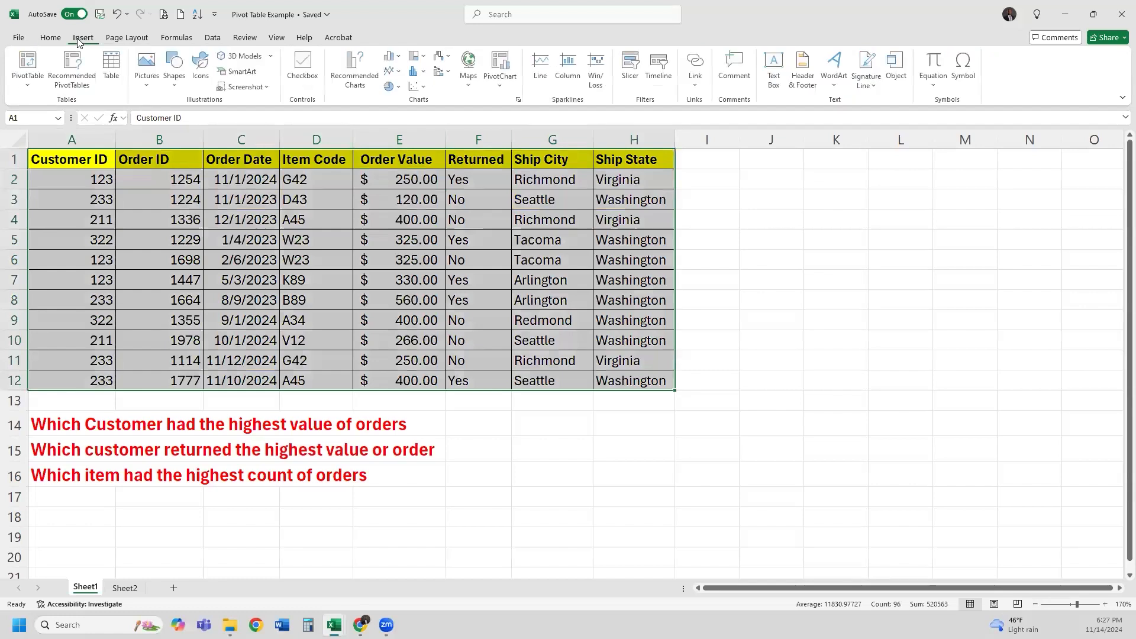
click(32, 87)
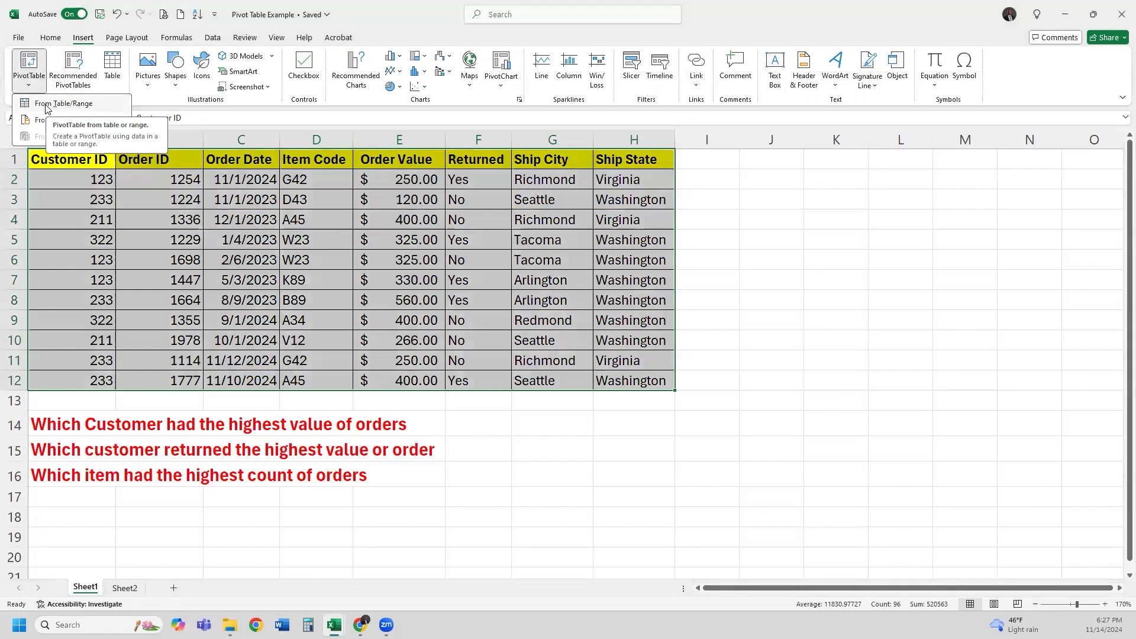
click(47, 104)
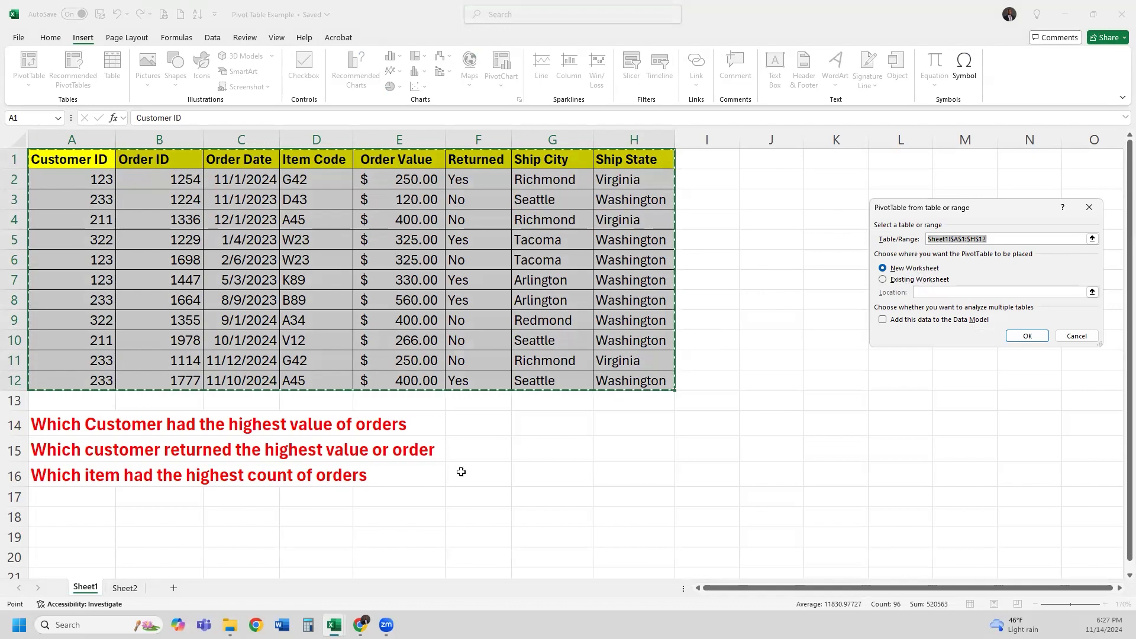
click(927, 284)
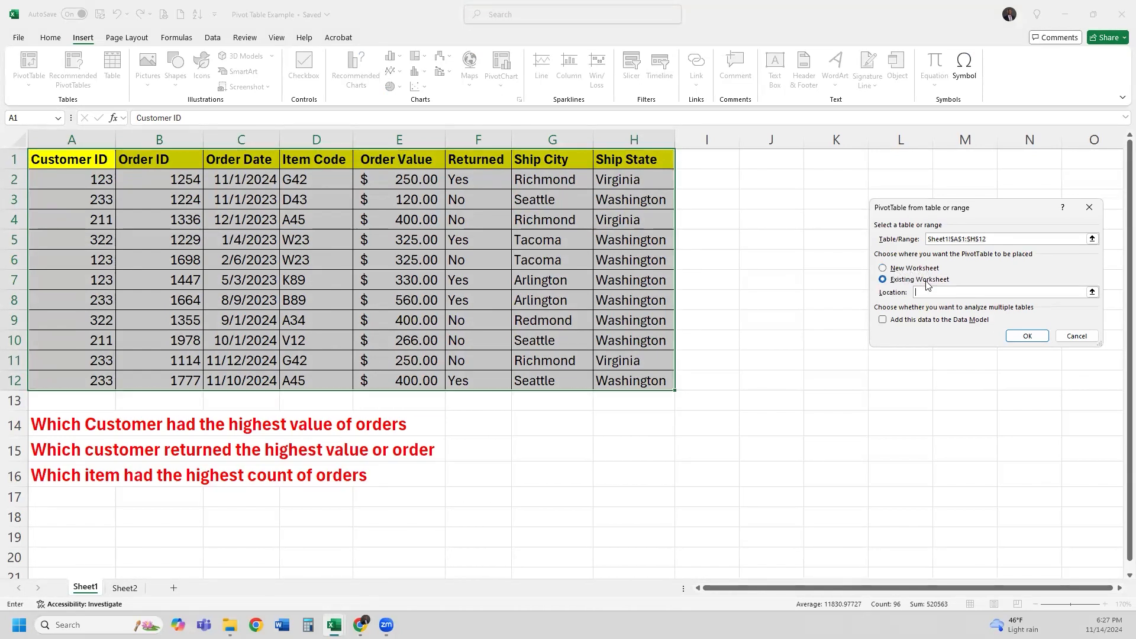
click(1091, 293)
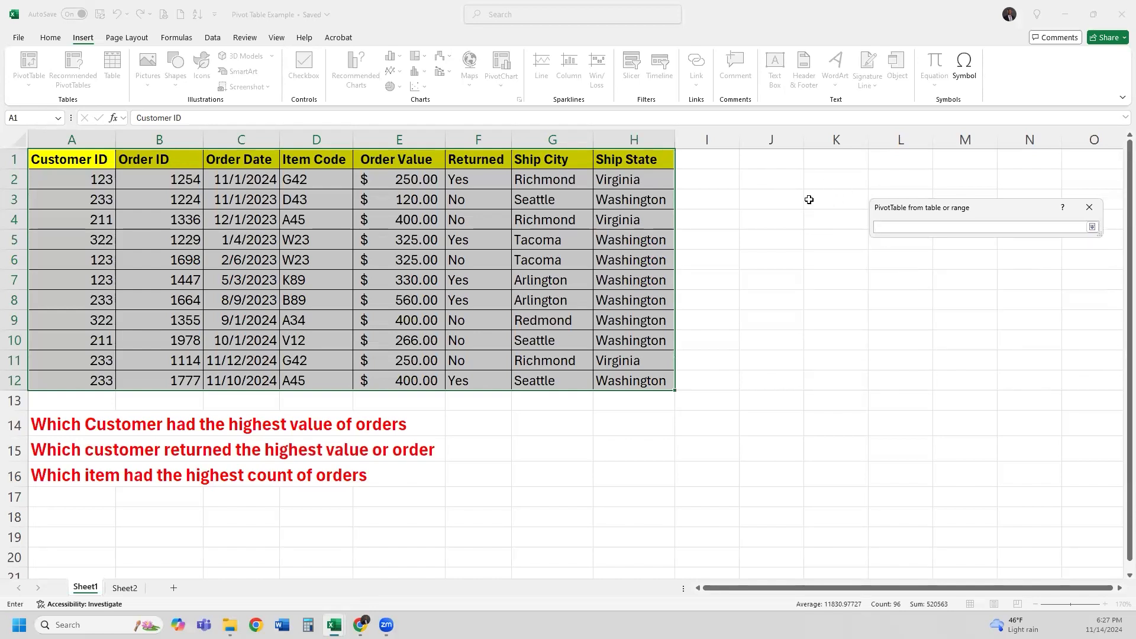
click(787, 200)
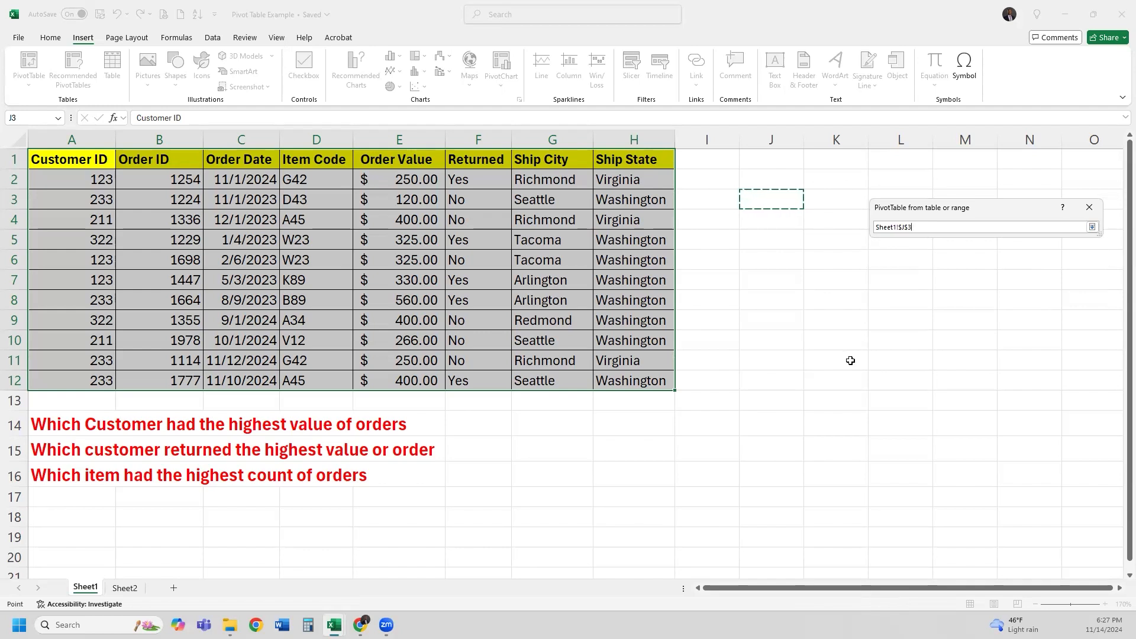
key(Return)
click(1027, 336)
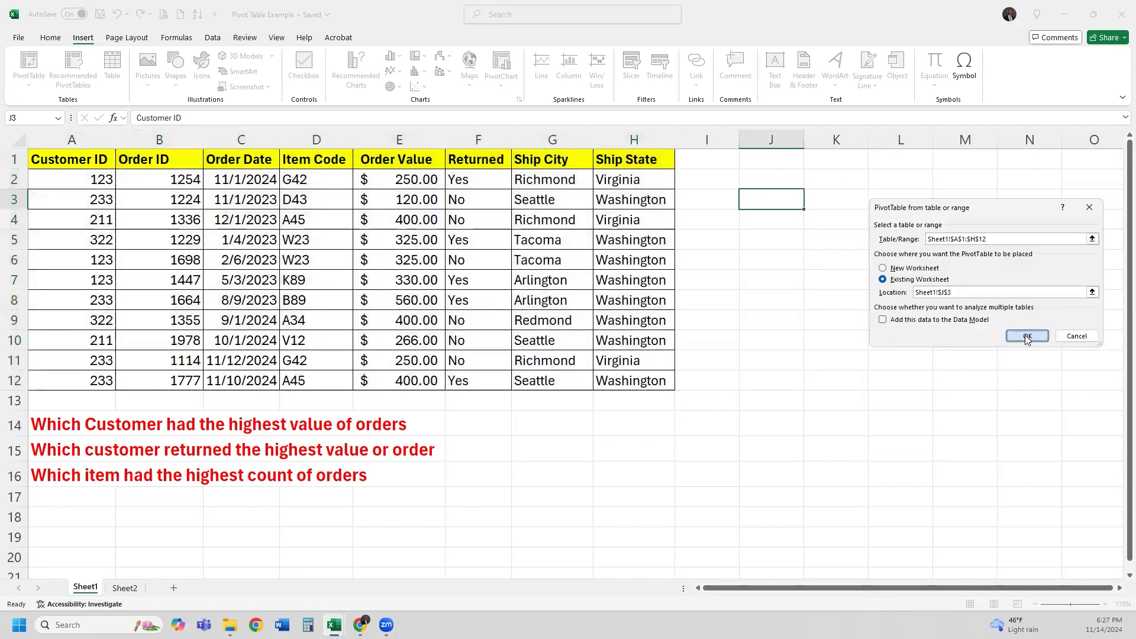
click(1035, 605)
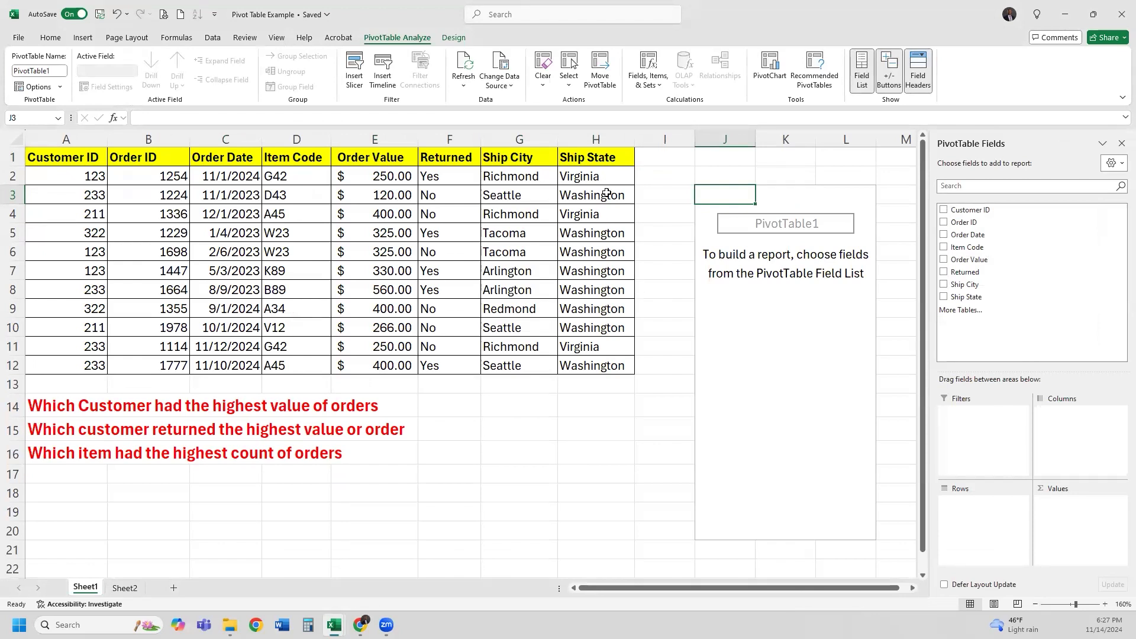
drag(77, 406, 402, 409)
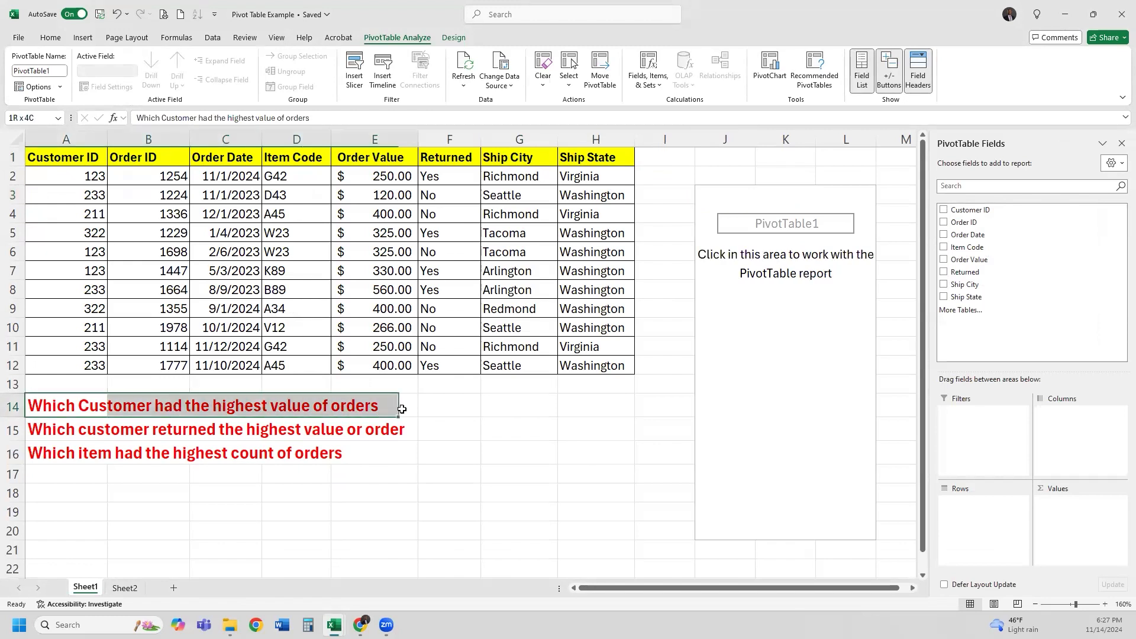
click(93, 417)
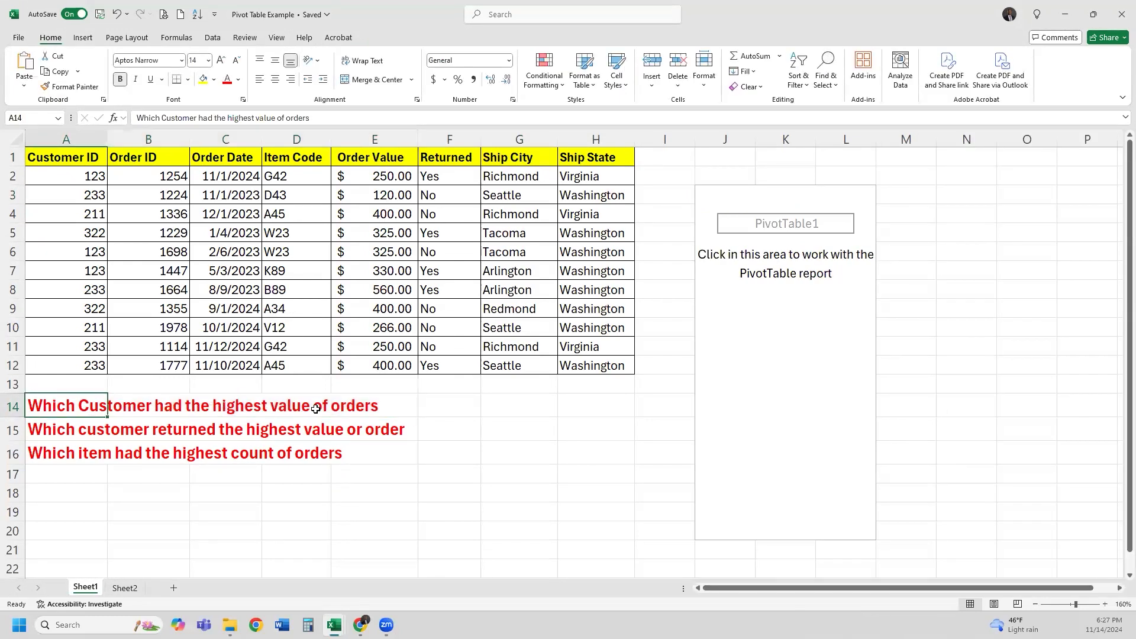
click(772, 321)
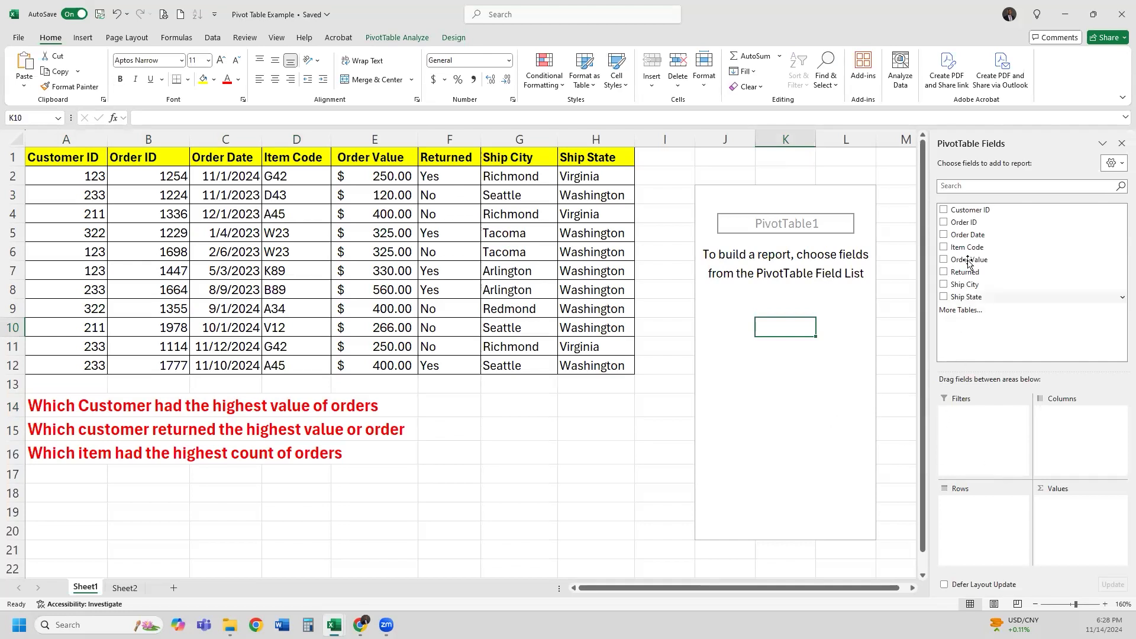
Put Customer ID in Rows and sum Order Value, giving a $3,626.00 grand total
drag(970, 210, 980, 527)
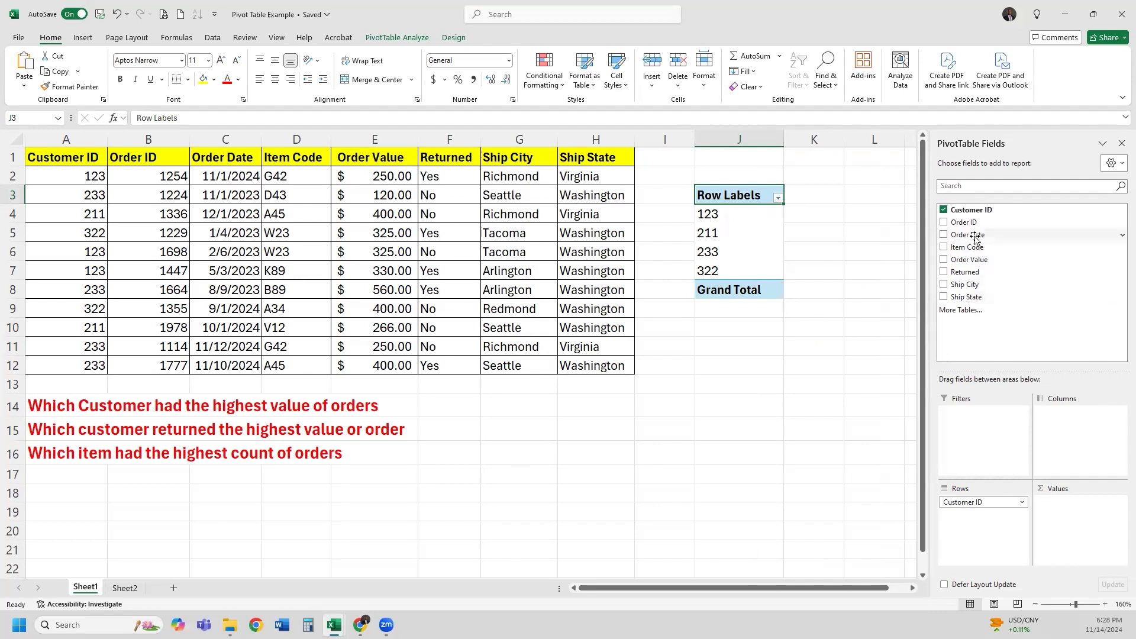
drag(975, 261, 1094, 513)
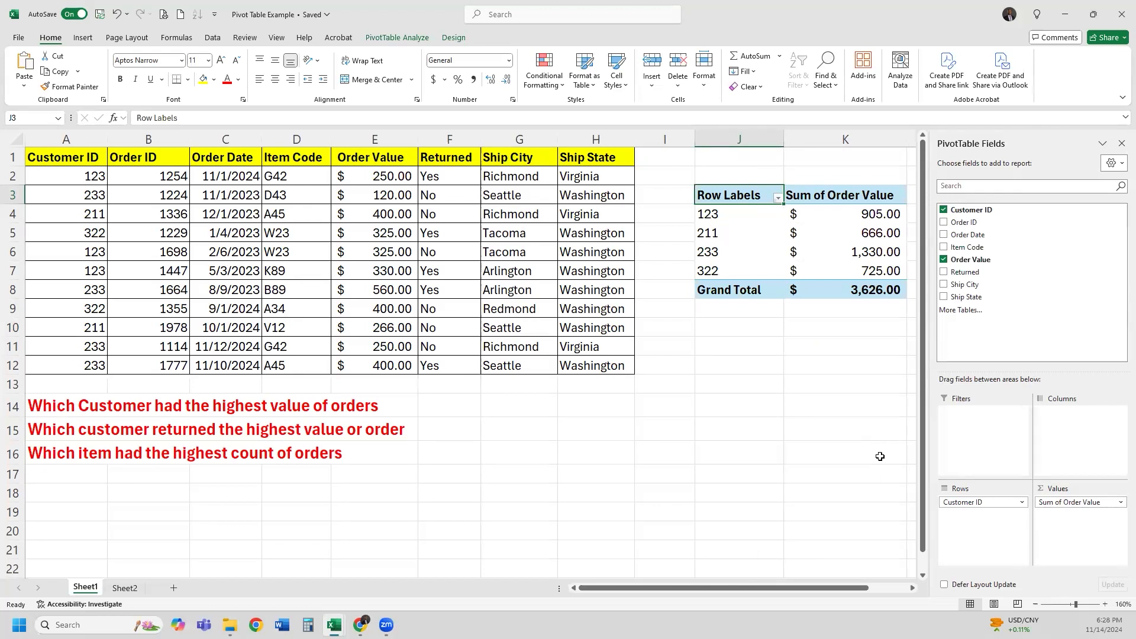
click(1036, 605)
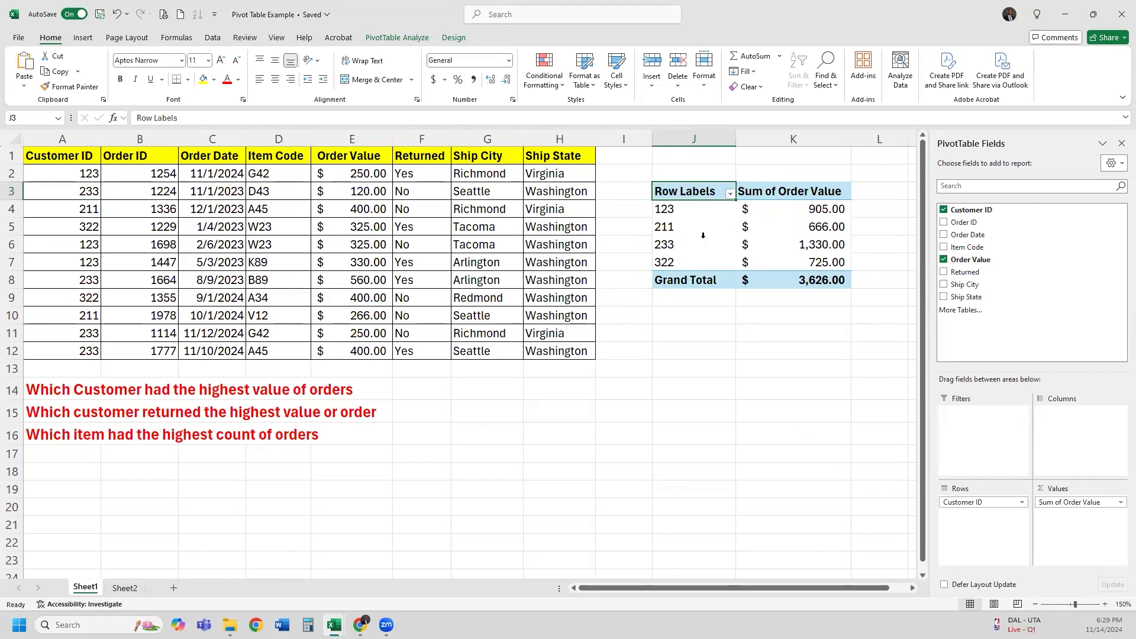
click(695, 172)
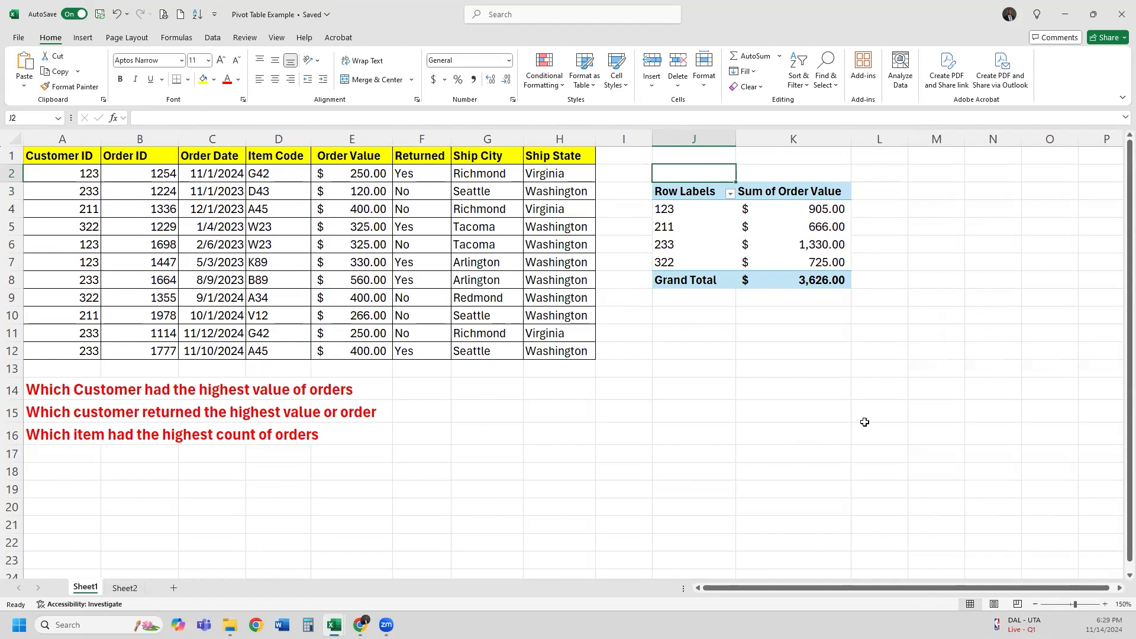
Enter 'Customer Order Values' in J2 and format it red and bold
text(Custo)
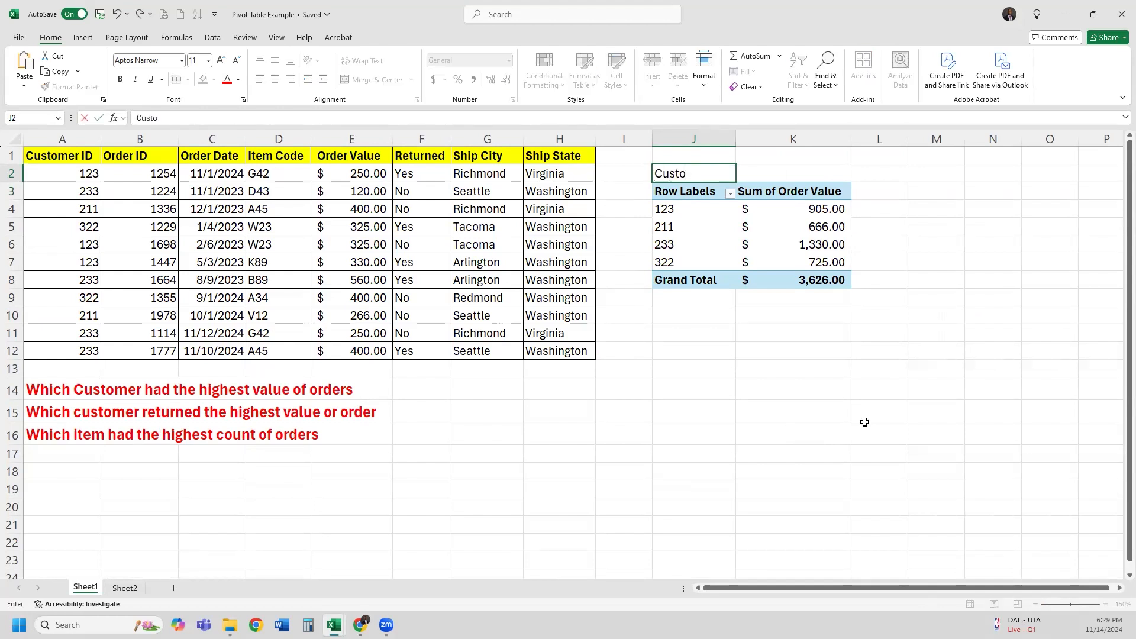
text(mer Order VAlues)
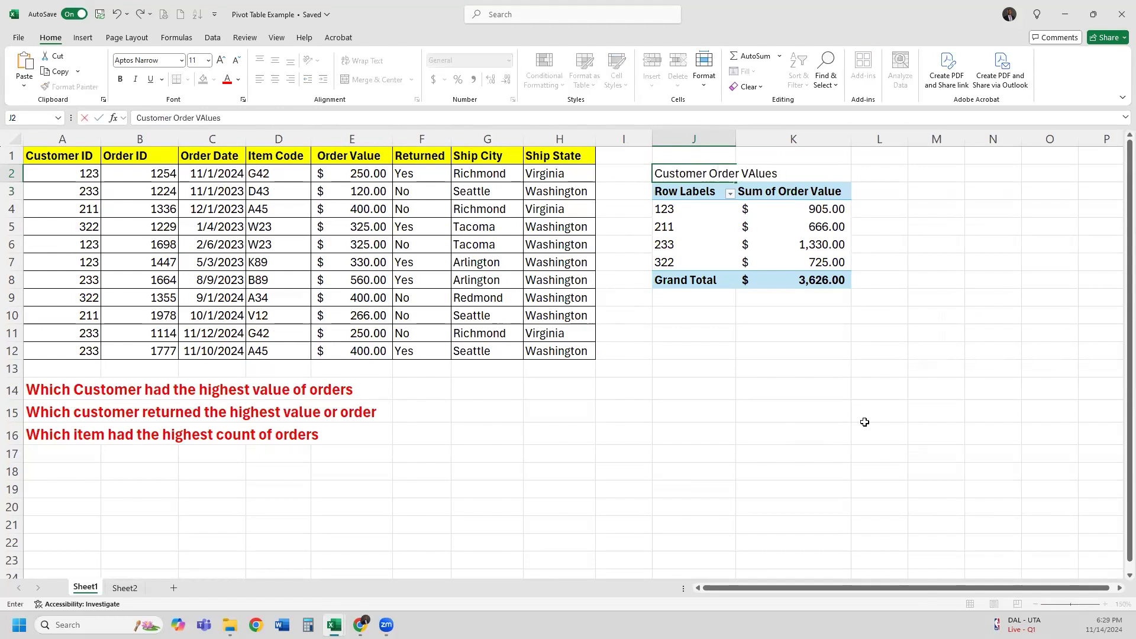
text(ues)
key(Return)
drag(710, 173, 750, 179)
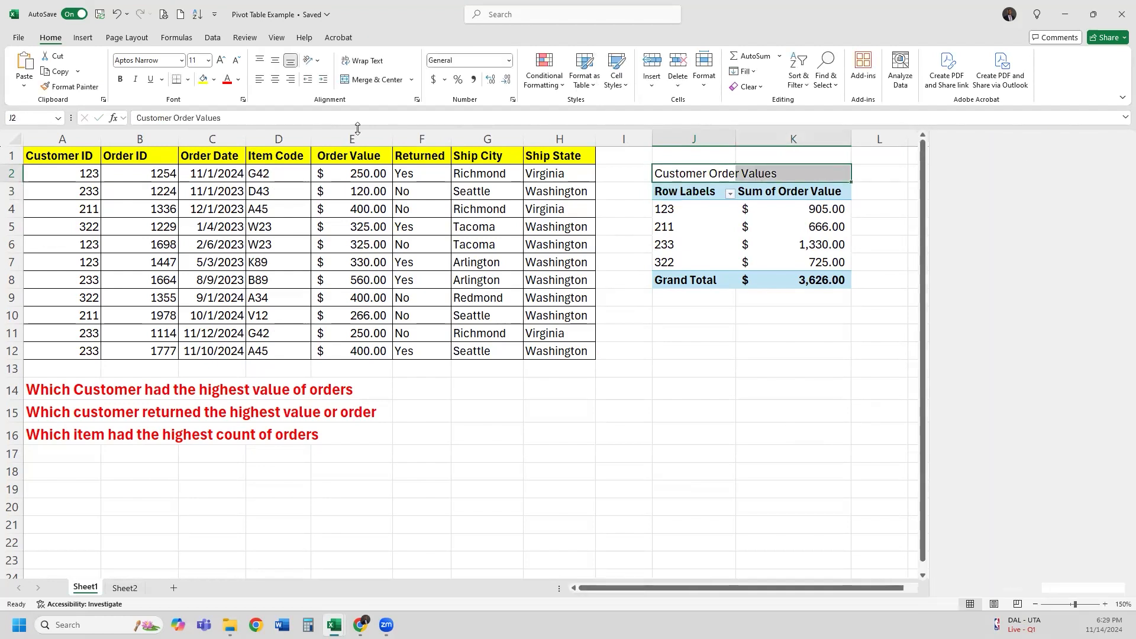
click(227, 81)
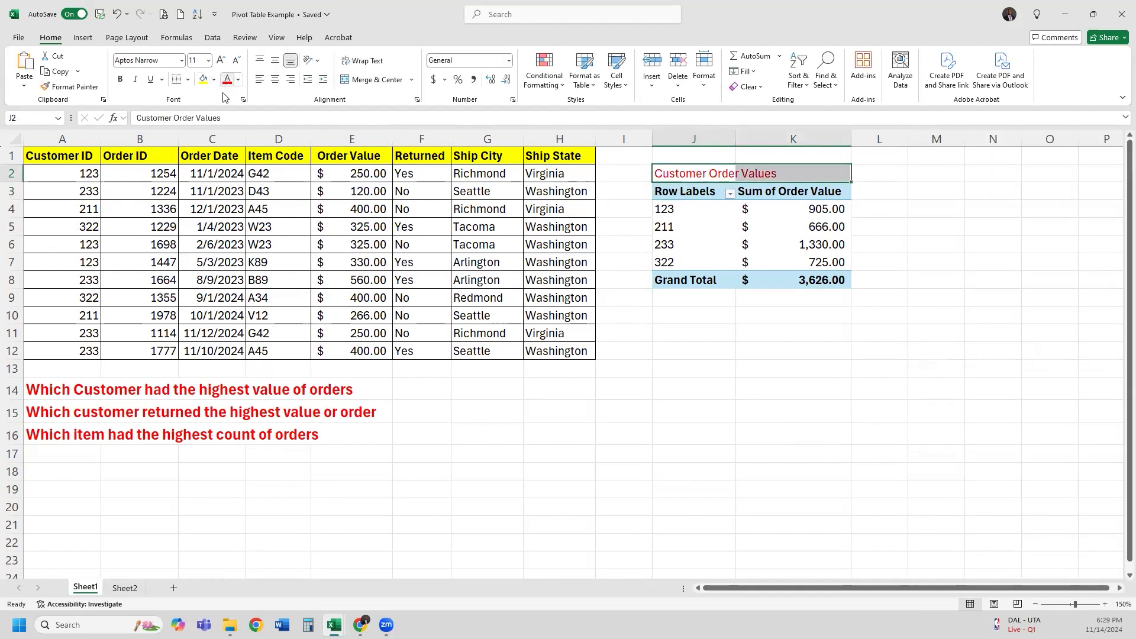
click(121, 81)
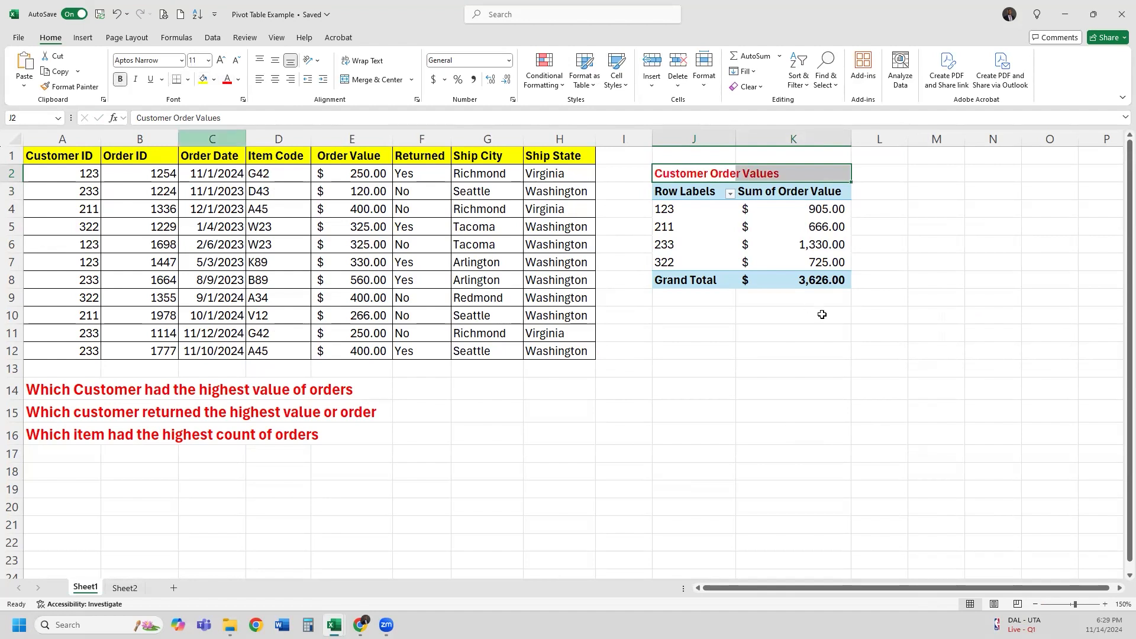
click(693, 320)
click(695, 335)
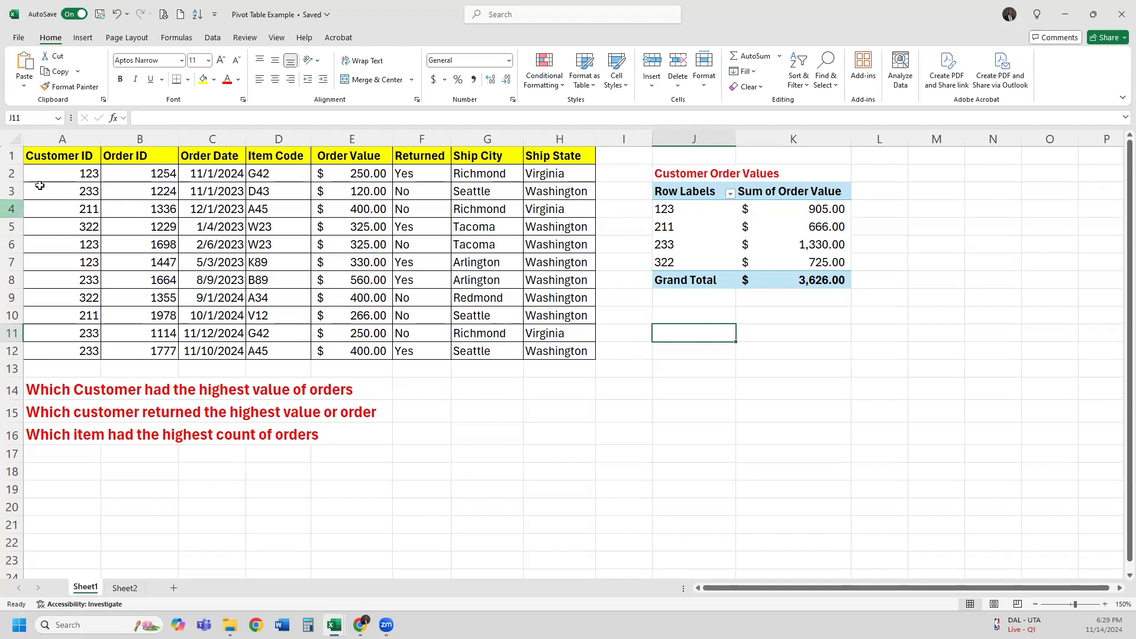
Select the order table, then the PivotTable's customer rows and their totals
drag(70, 156, 556, 350)
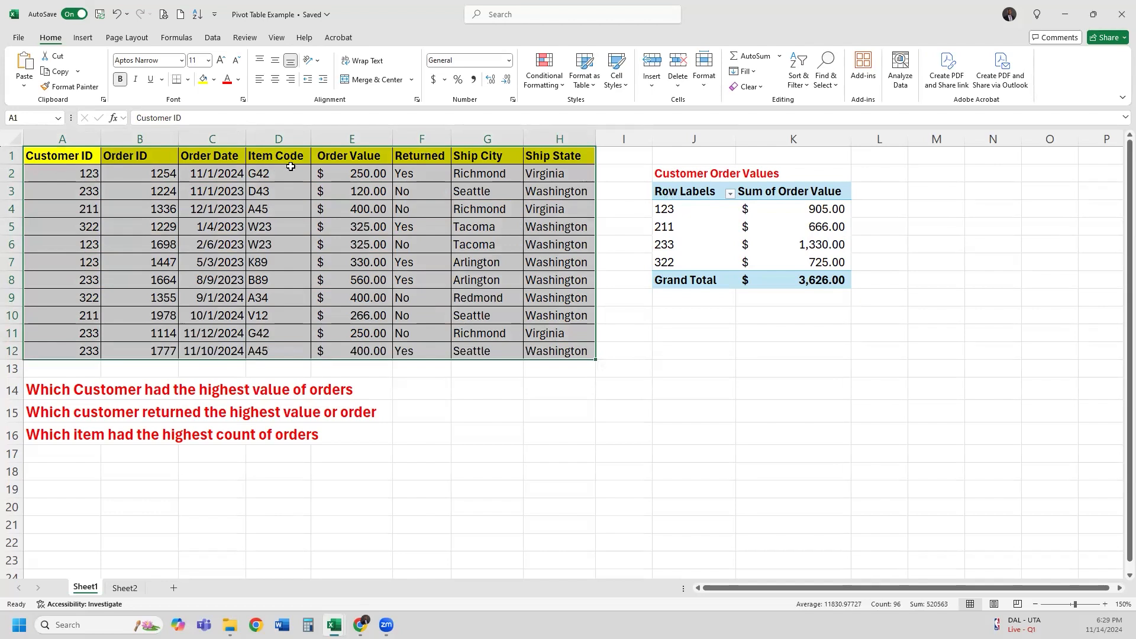
drag(699, 210, 770, 262)
click(717, 213)
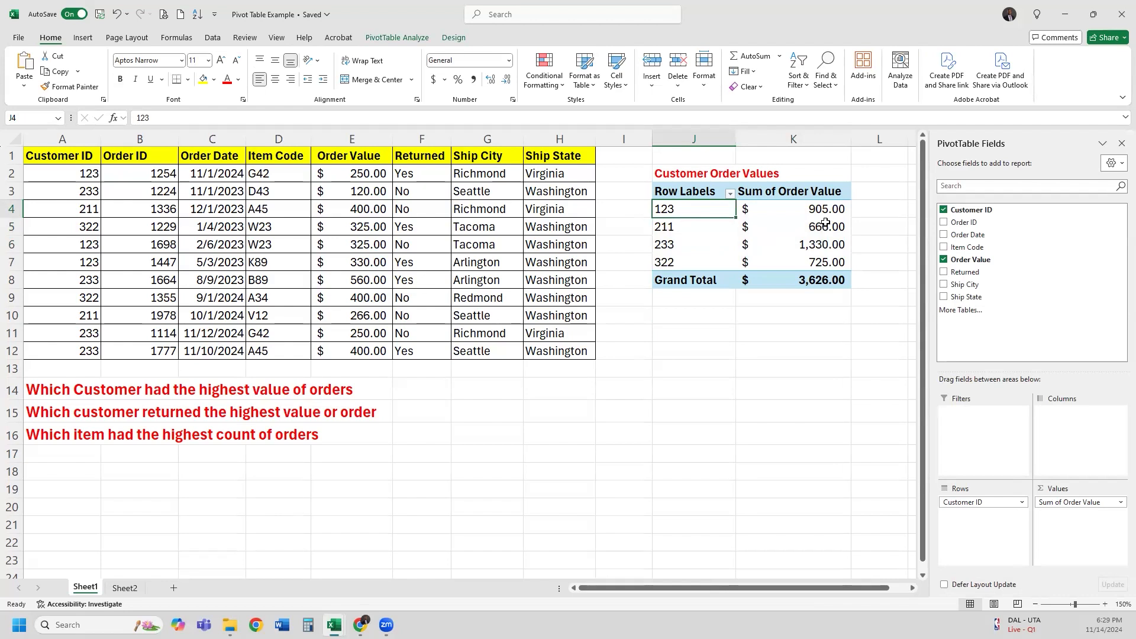
drag(822, 212, 822, 262)
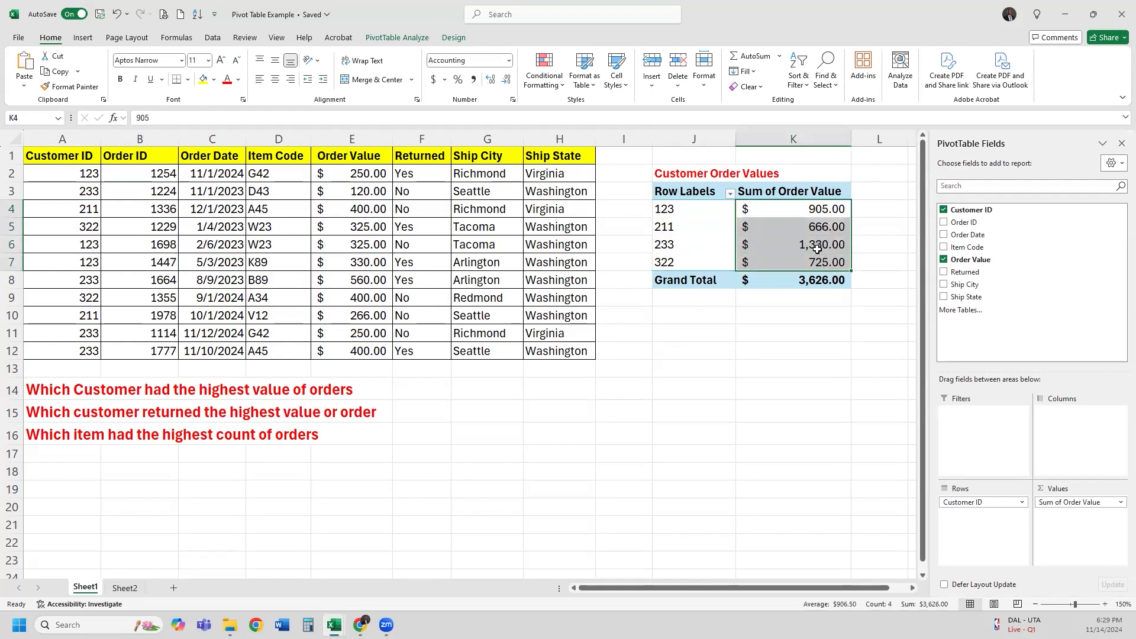
click(722, 200)
Sort the PivotTable's customers descending by Sum of Order Value
click(730, 196)
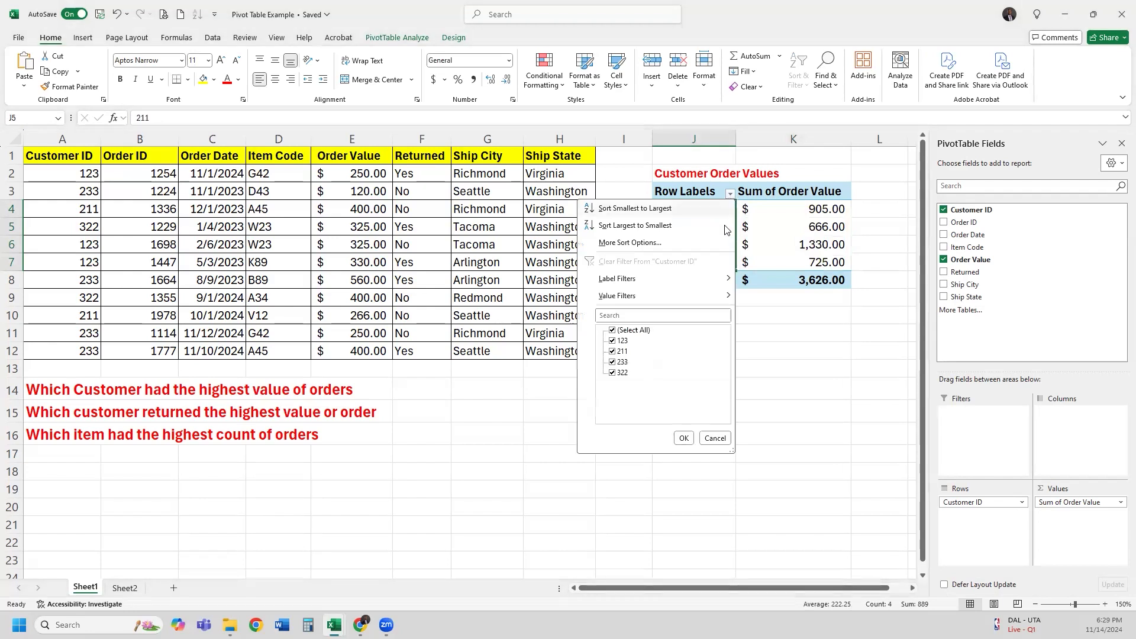
click(725, 242)
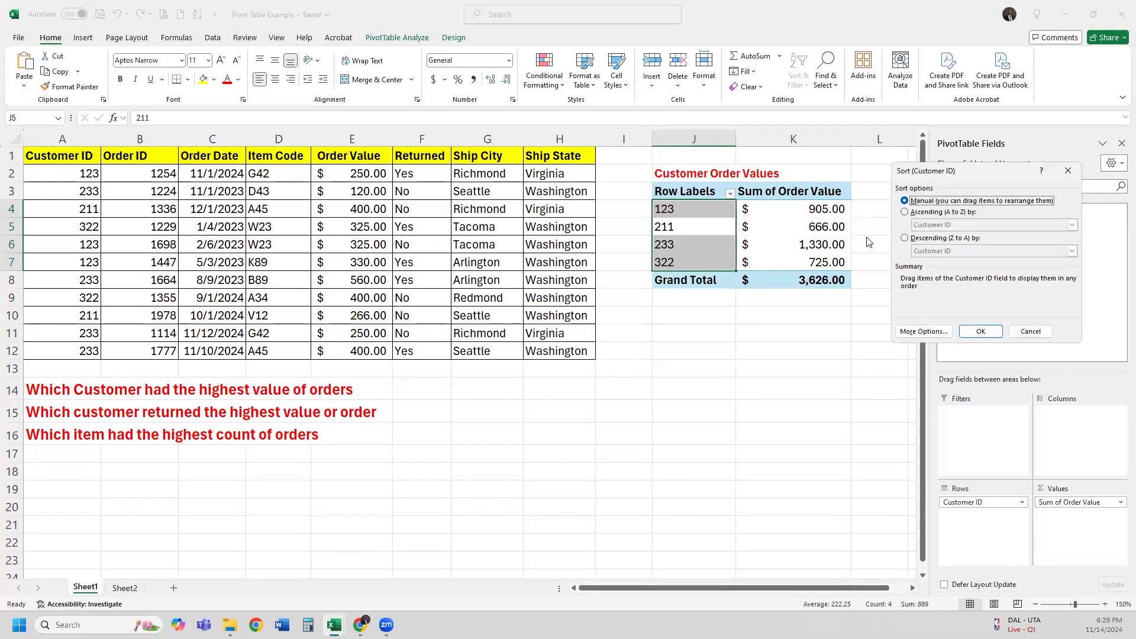
click(922, 238)
click(960, 253)
click(962, 275)
click(980, 331)
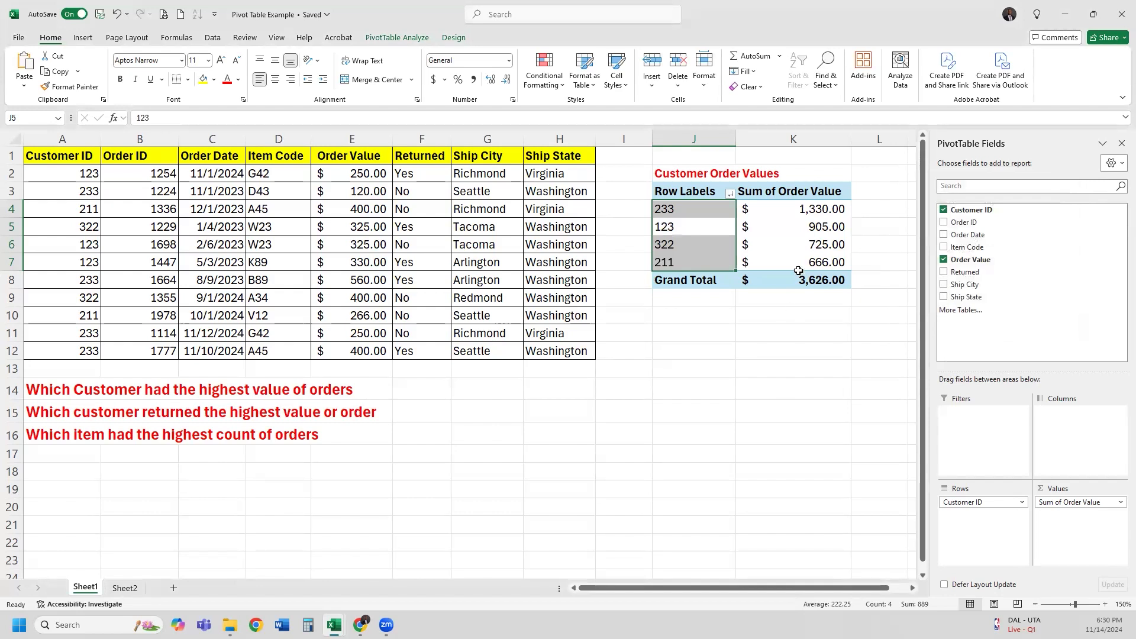
Check the sorted totals, 1,330.00 for 233 down to 666.00 for 211, and select columns J:K
click(781, 385)
drag(816, 213, 819, 265)
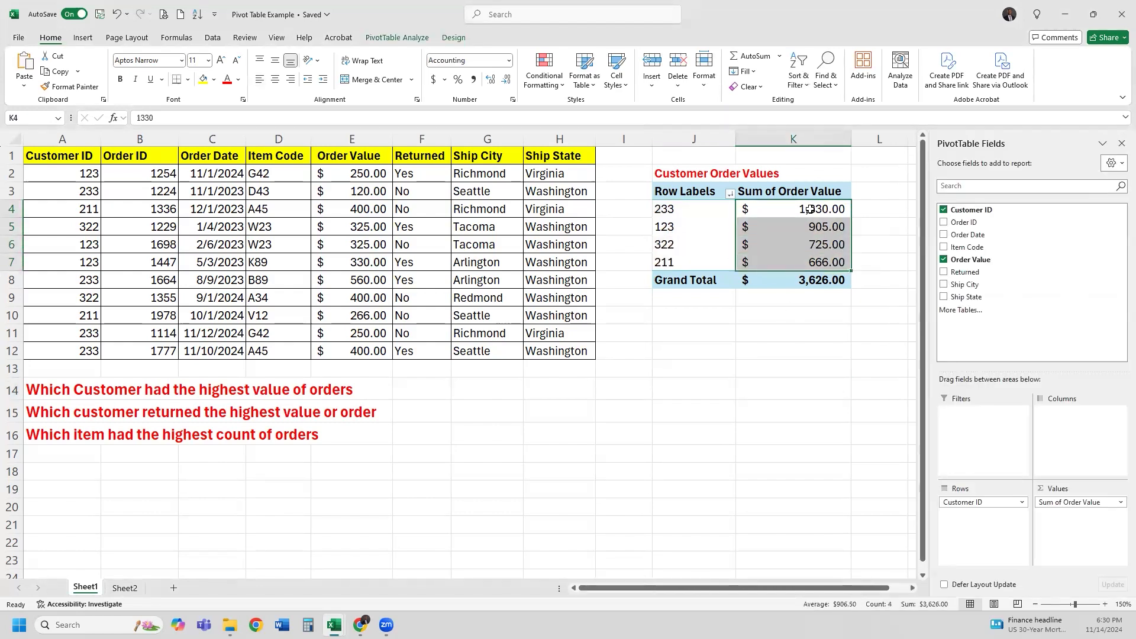
click(811, 210)
click(815, 264)
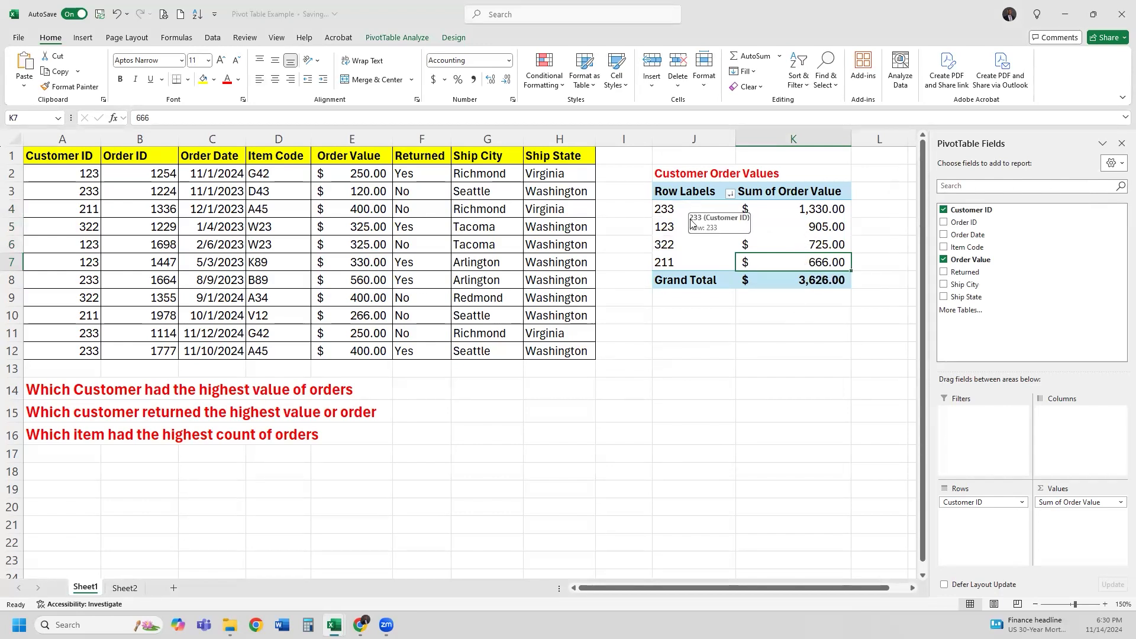
click(729, 262)
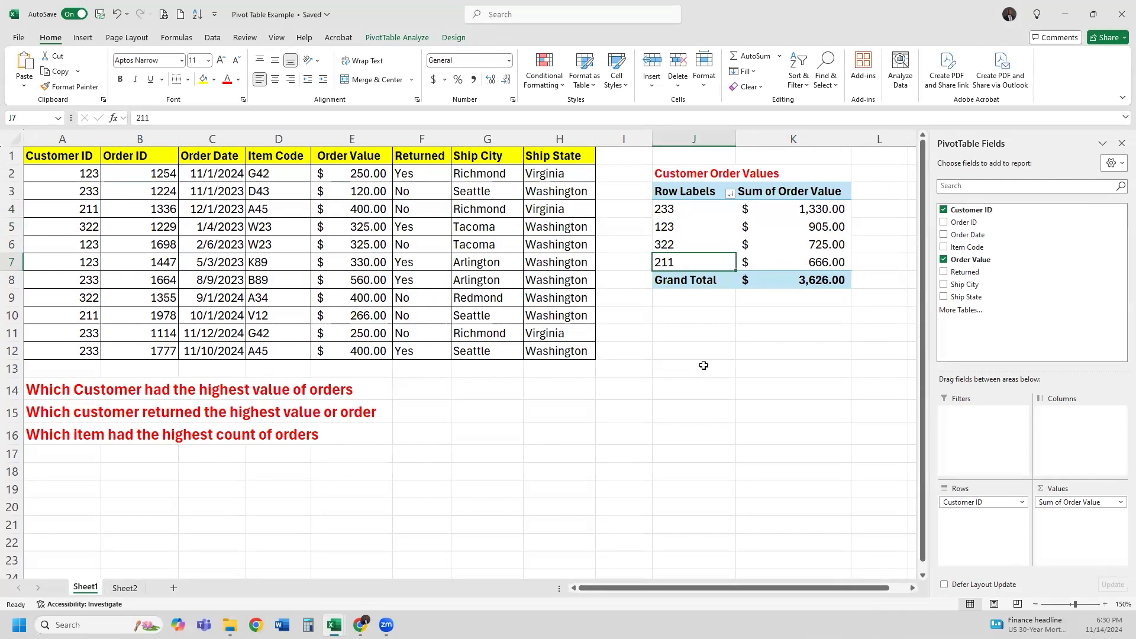
click(707, 348)
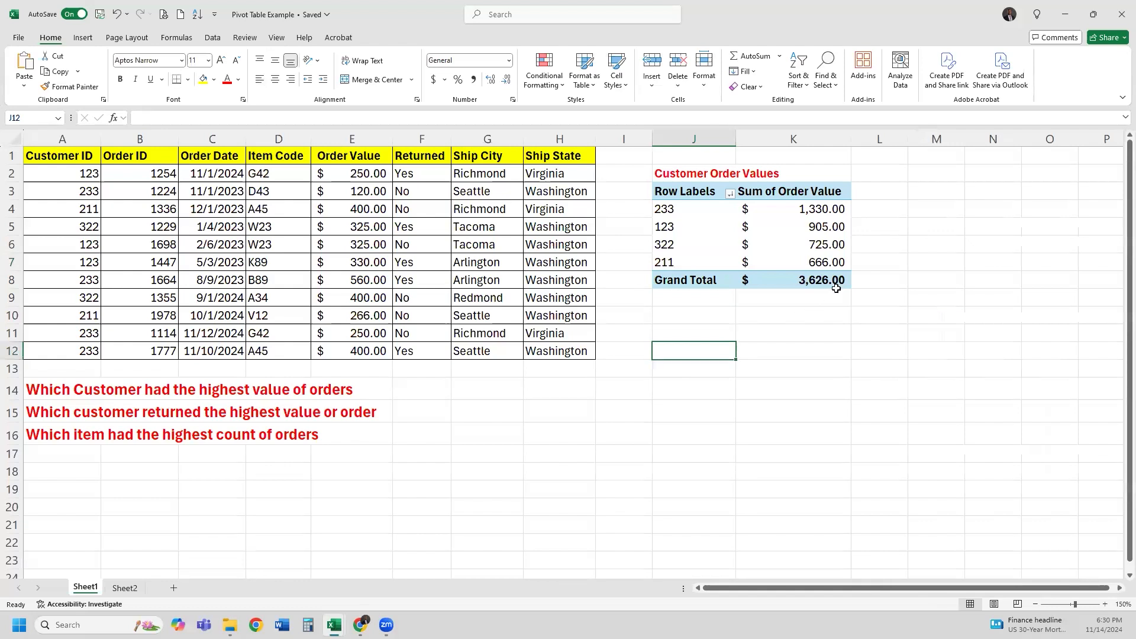
mouse_move(836, 283)
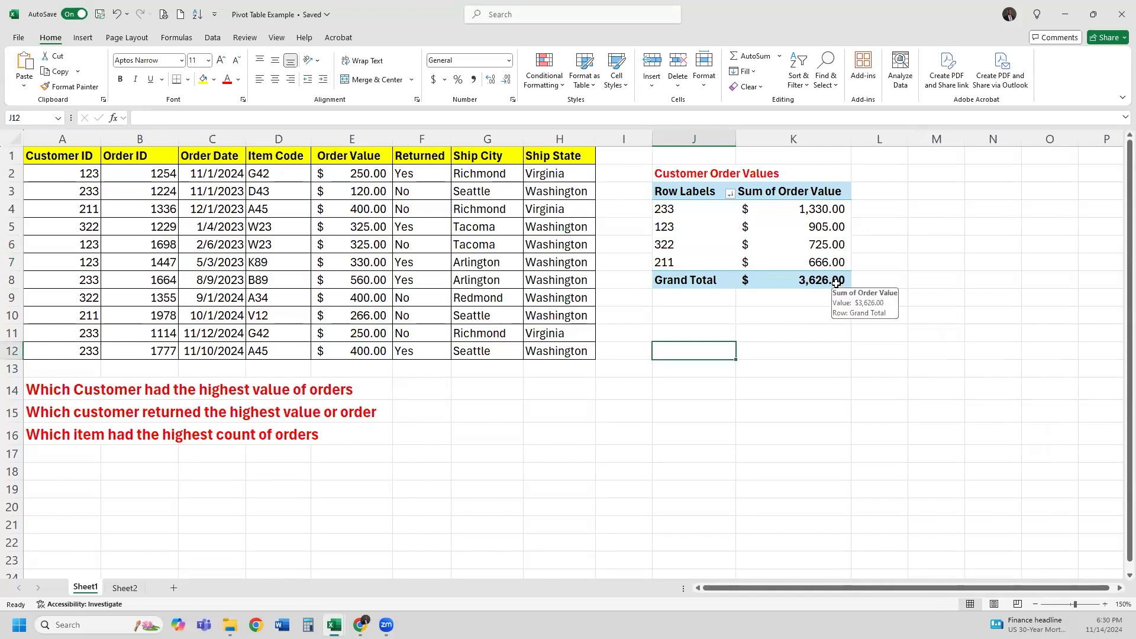
click(689, 137)
Delete the old PivotTable and its title, then select the order table A1:H12 and open Insert
key(Delete)
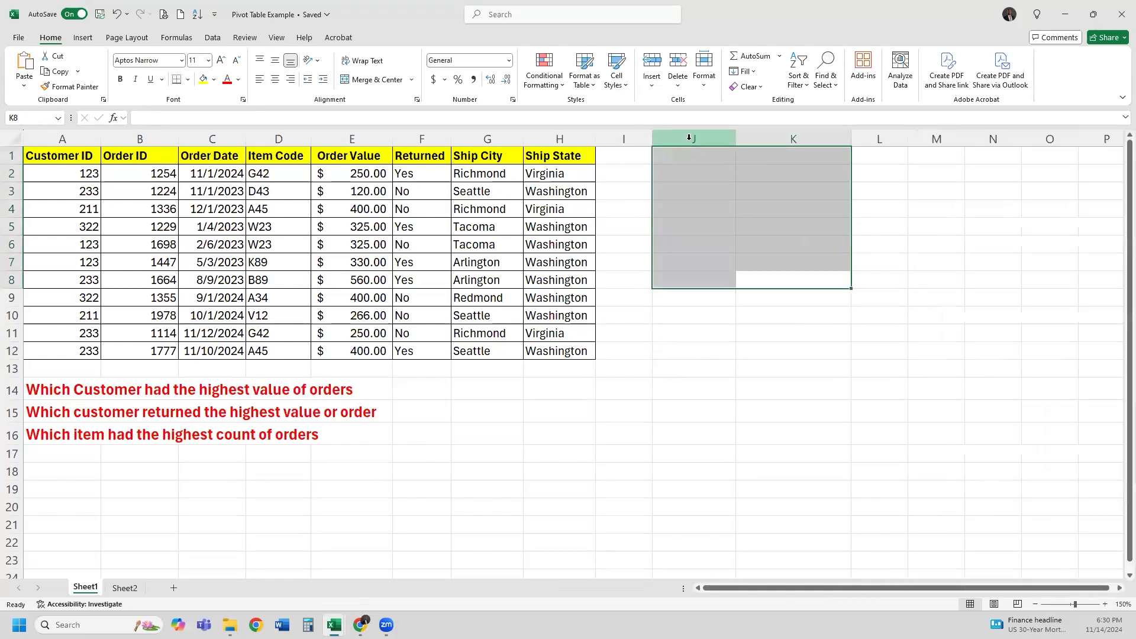
click(707, 175)
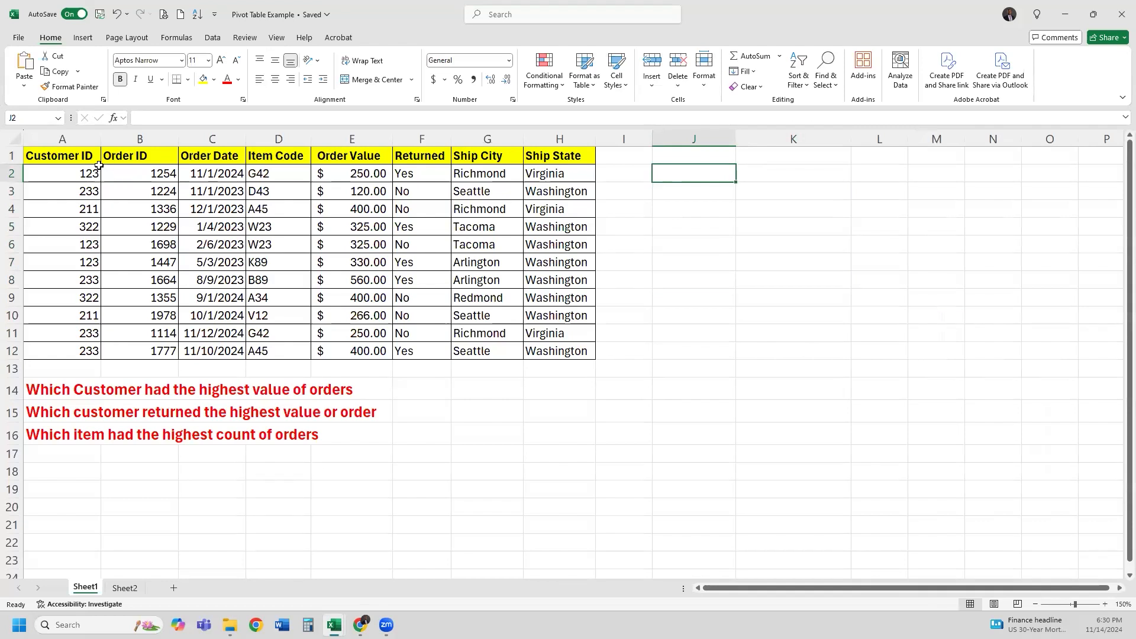
drag(86, 155, 544, 349)
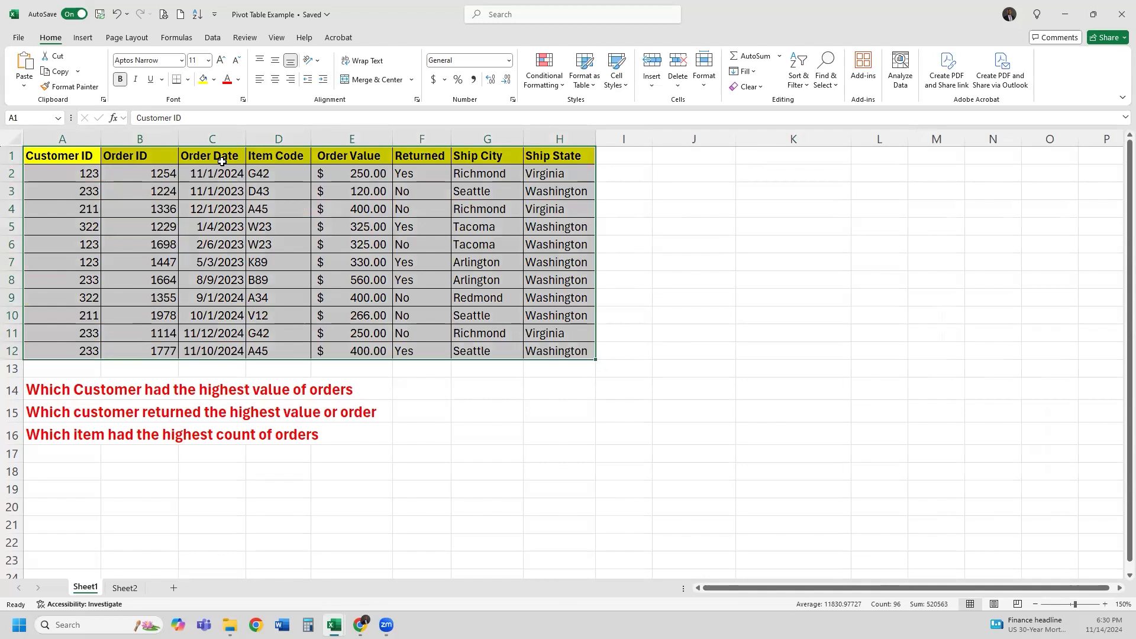
click(84, 39)
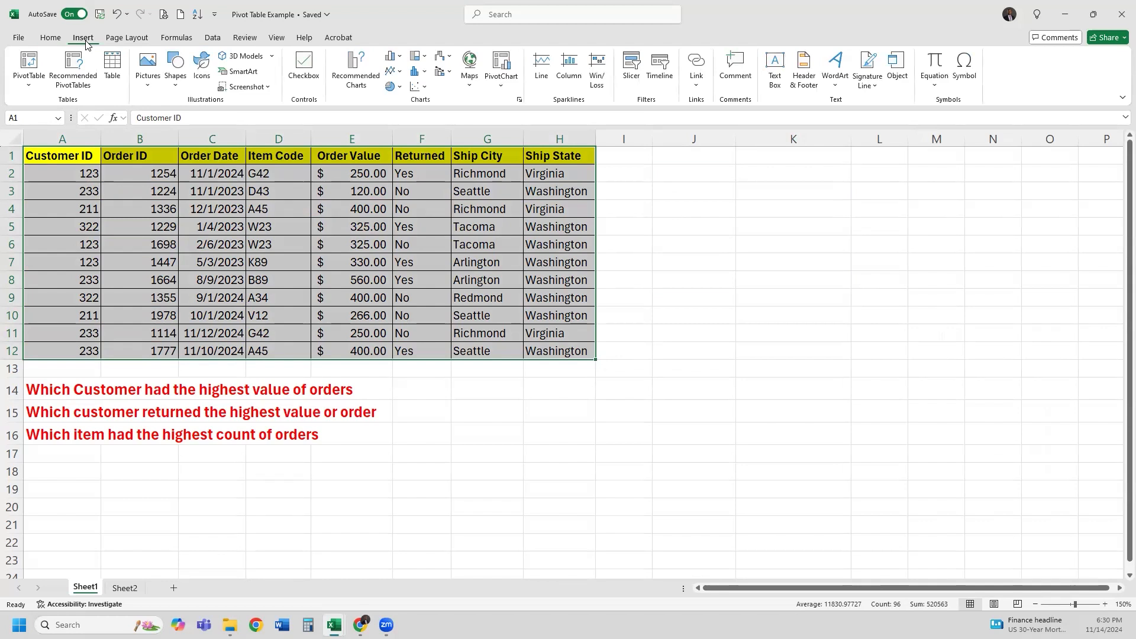
Insert a PivotTable from the order table on the existing worksheet at cell J3
click(28, 61)
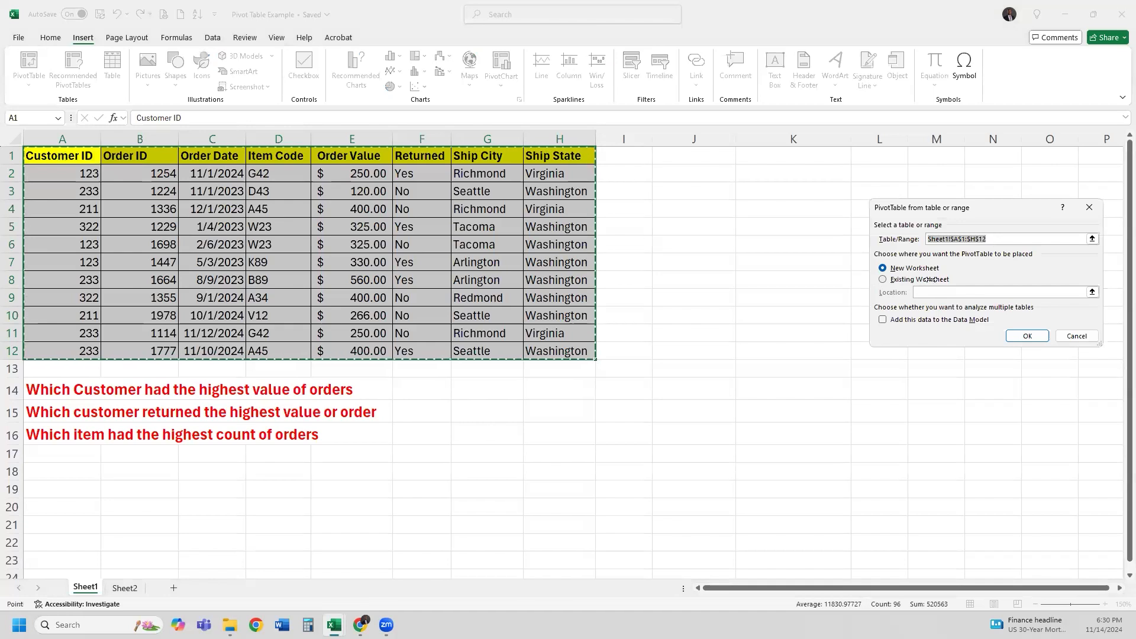
drag(929, 211, 678, 176)
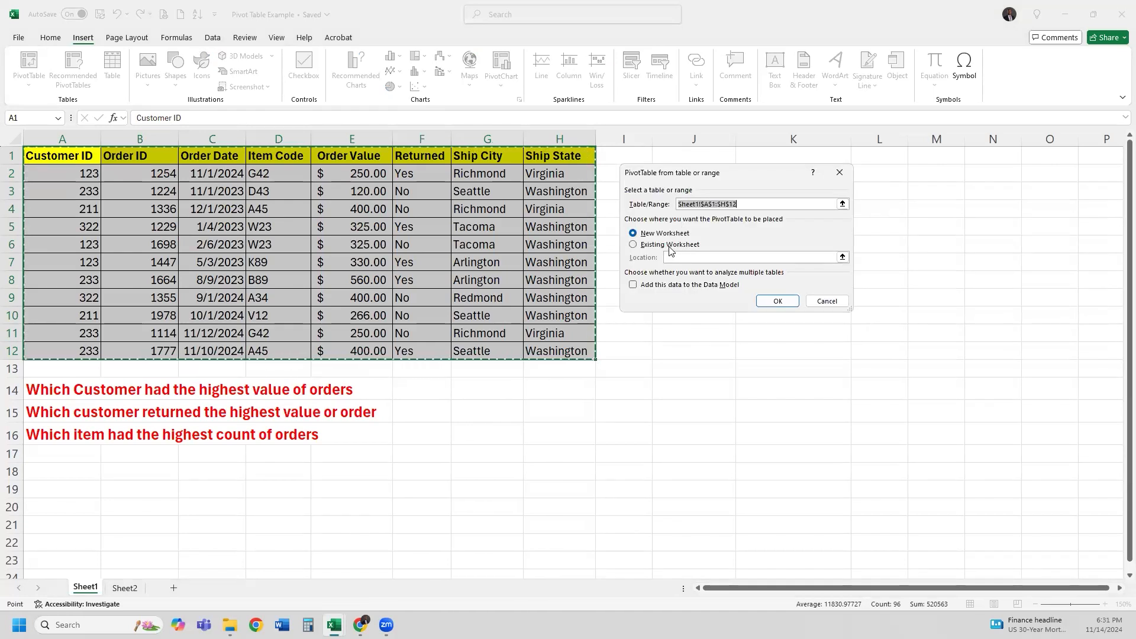
click(670, 247)
click(842, 257)
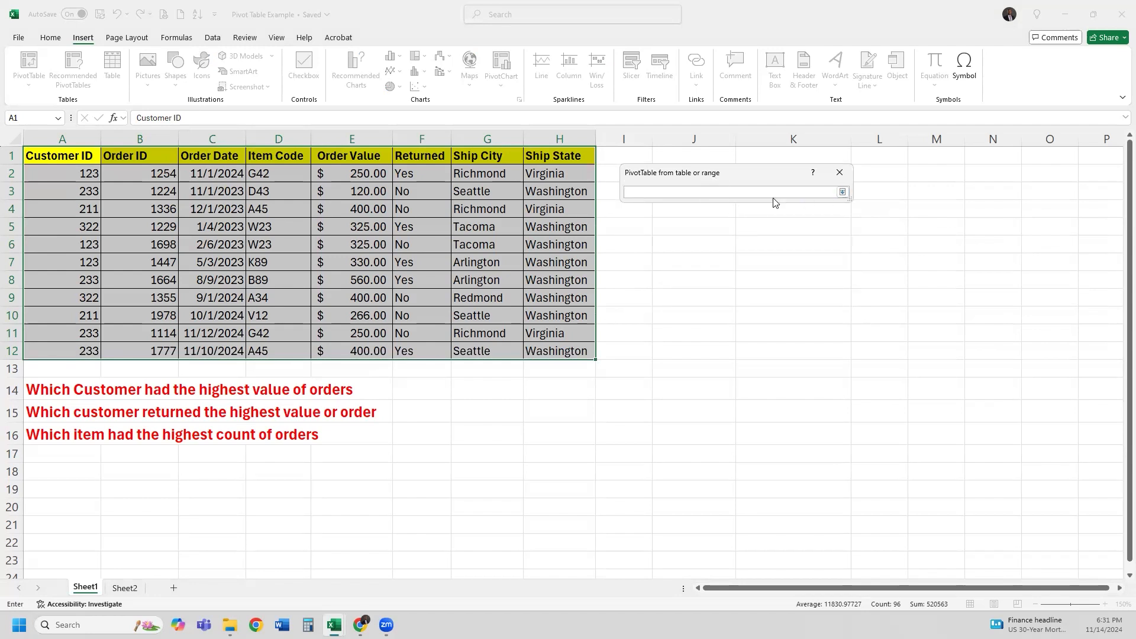
click(708, 190)
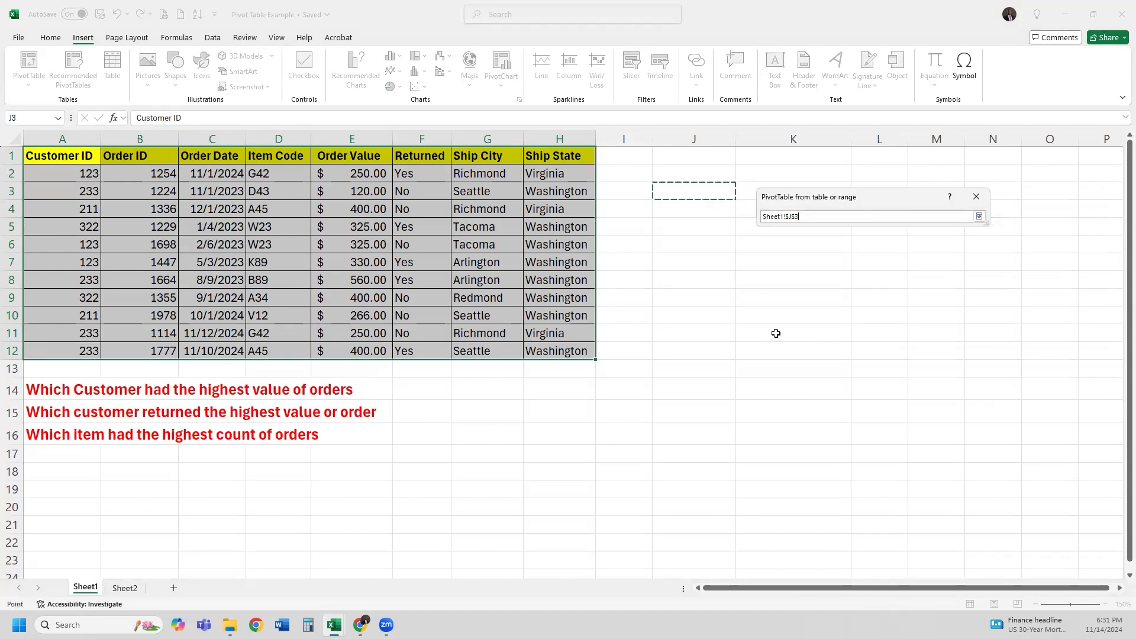
key(Return)
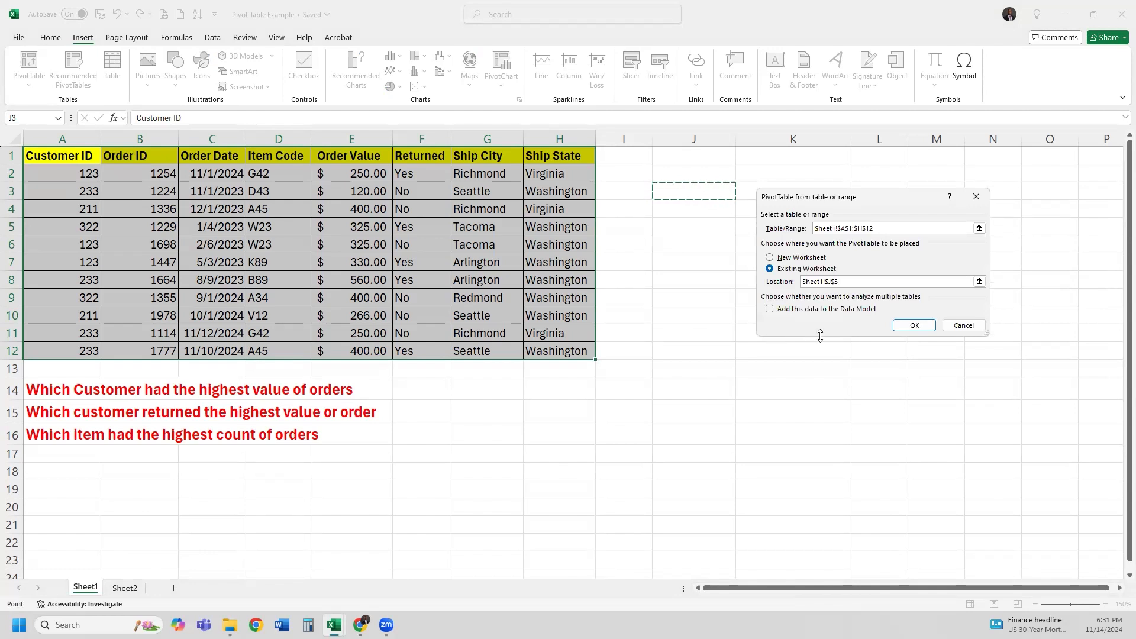
click(912, 324)
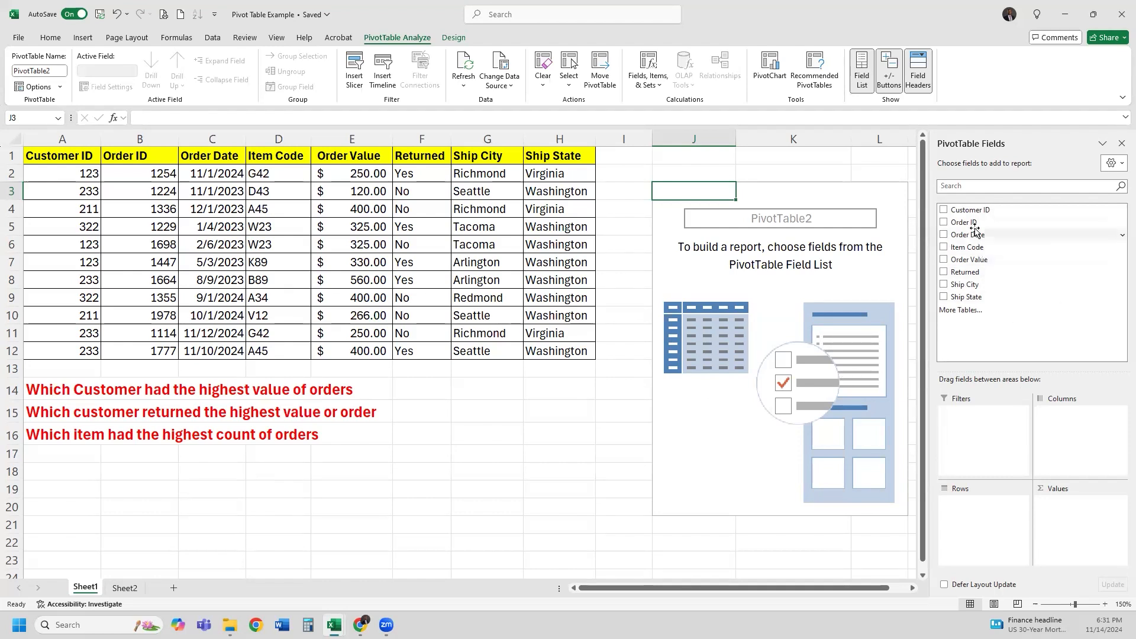
Add Customer ID to Rows and Order Value to Values in the new PivotTable
drag(975, 211, 987, 508)
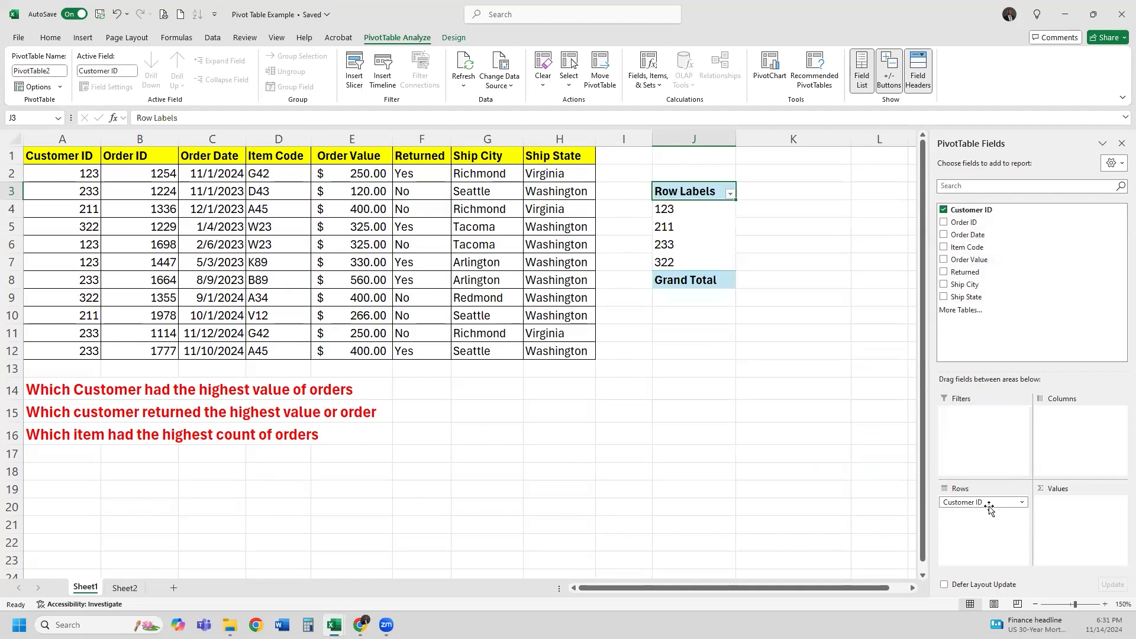
drag(970, 261, 1066, 516)
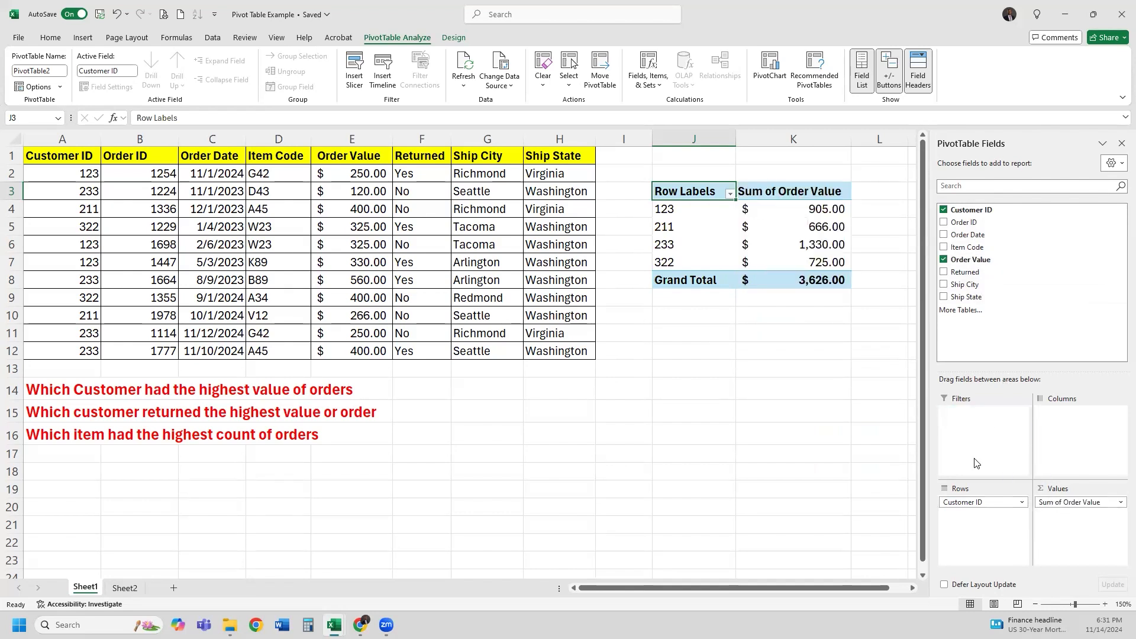
click(730, 193)
Sort PivotTable2 descending by Sum of Order Value: 233 at $1,330.00 first, 211 at $666.00 last
click(710, 241)
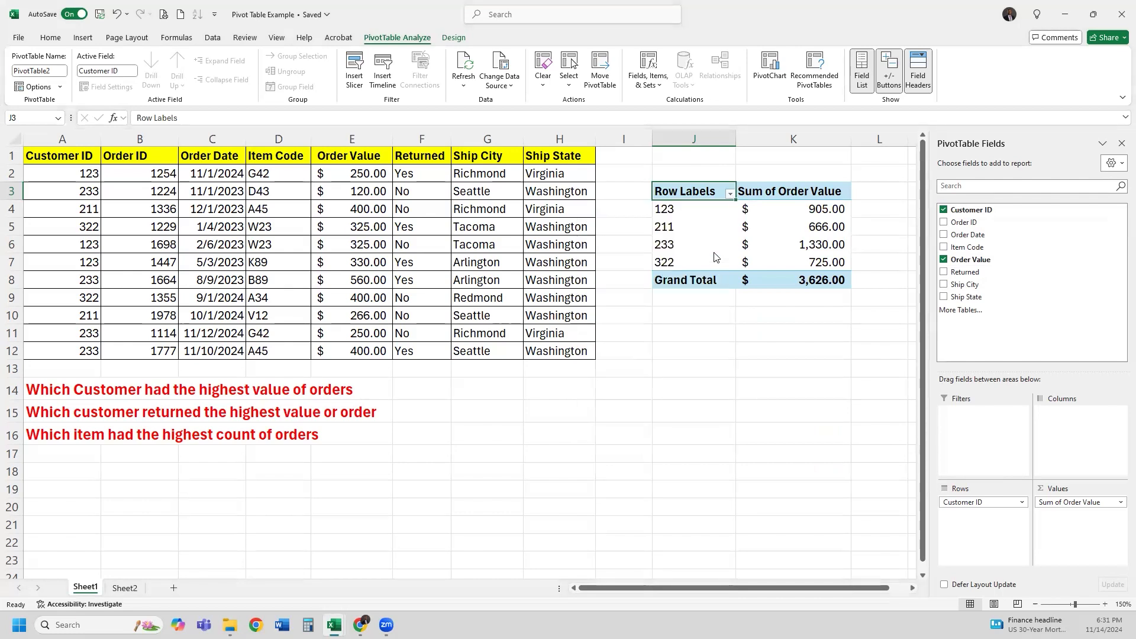
click(835, 230)
click(836, 239)
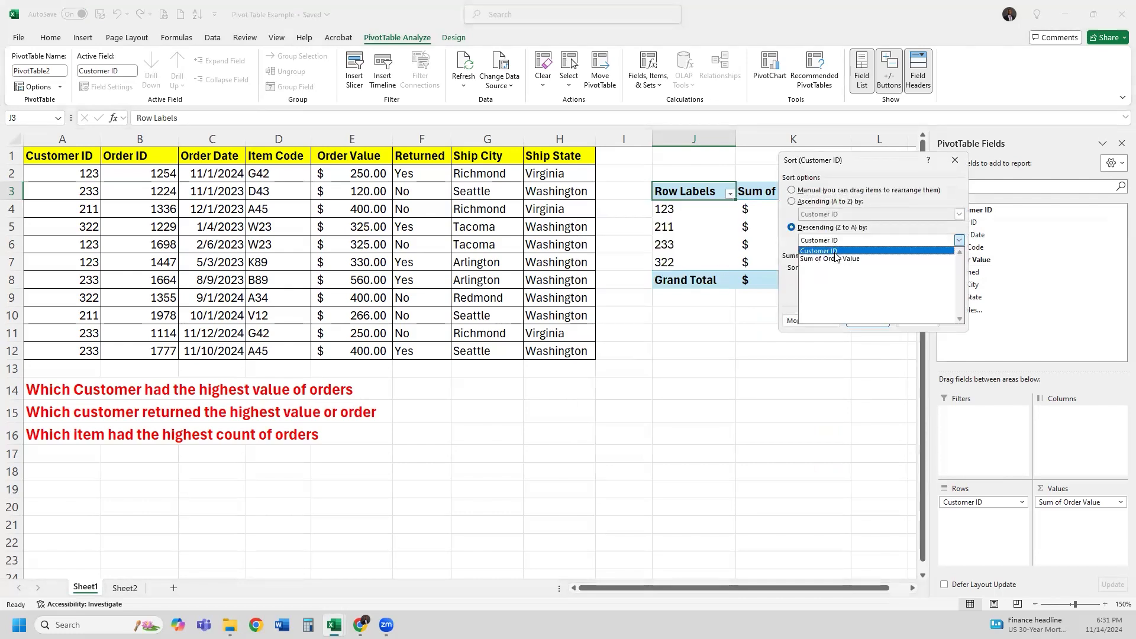
click(837, 259)
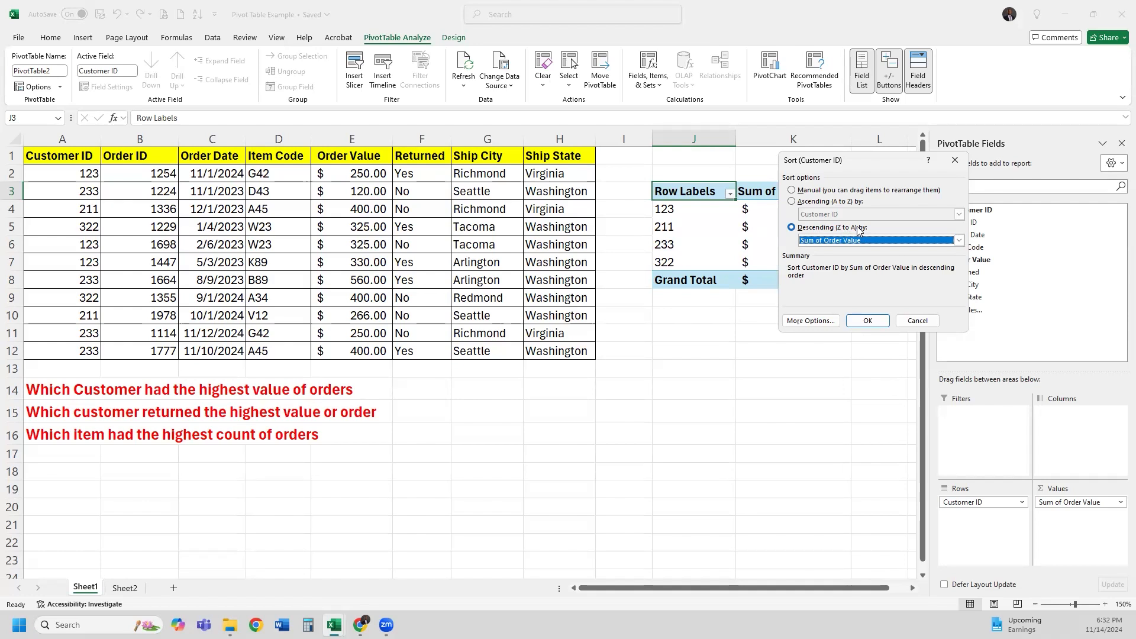
click(866, 322)
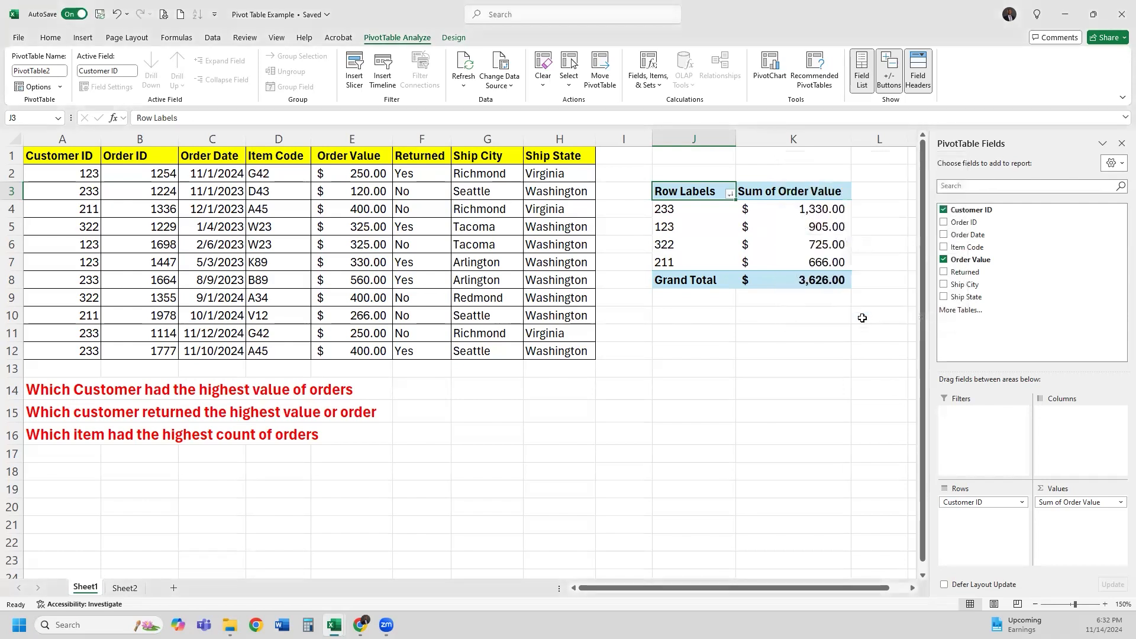
click(819, 208)
click(817, 261)
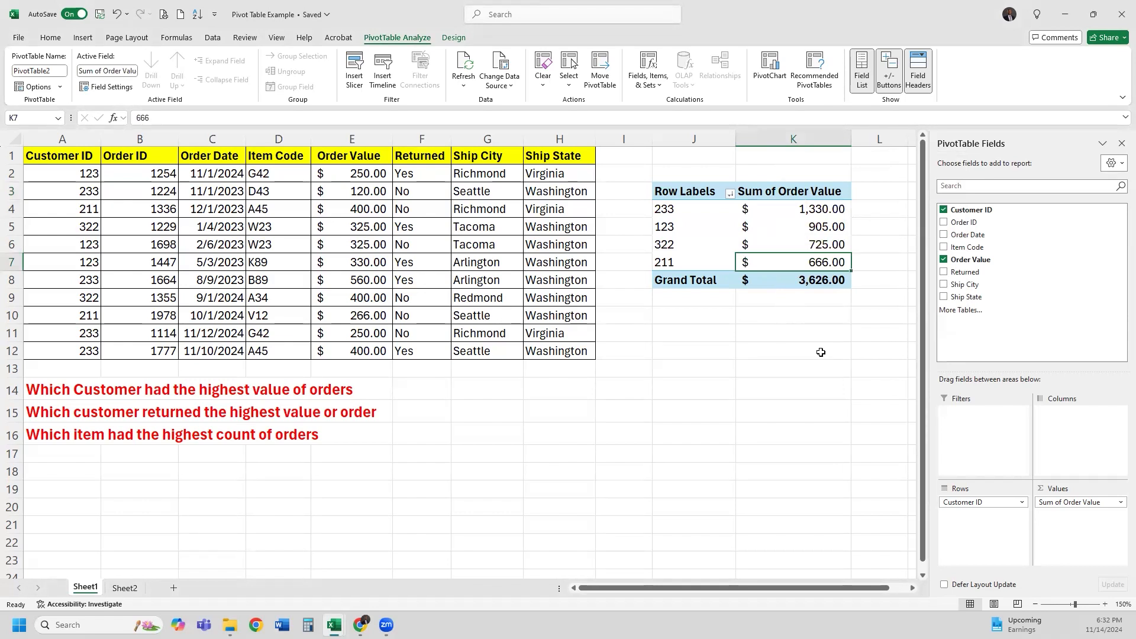
click(725, 172)
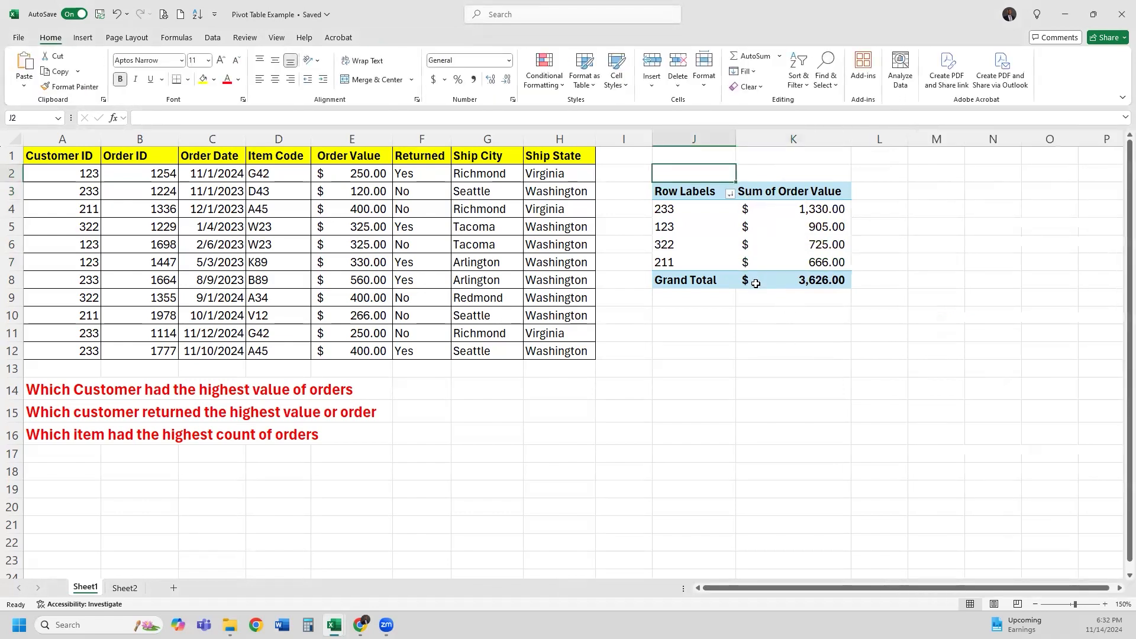
Enter the title 'Customer Order Values' in J2 above the pivot
text(Custome)
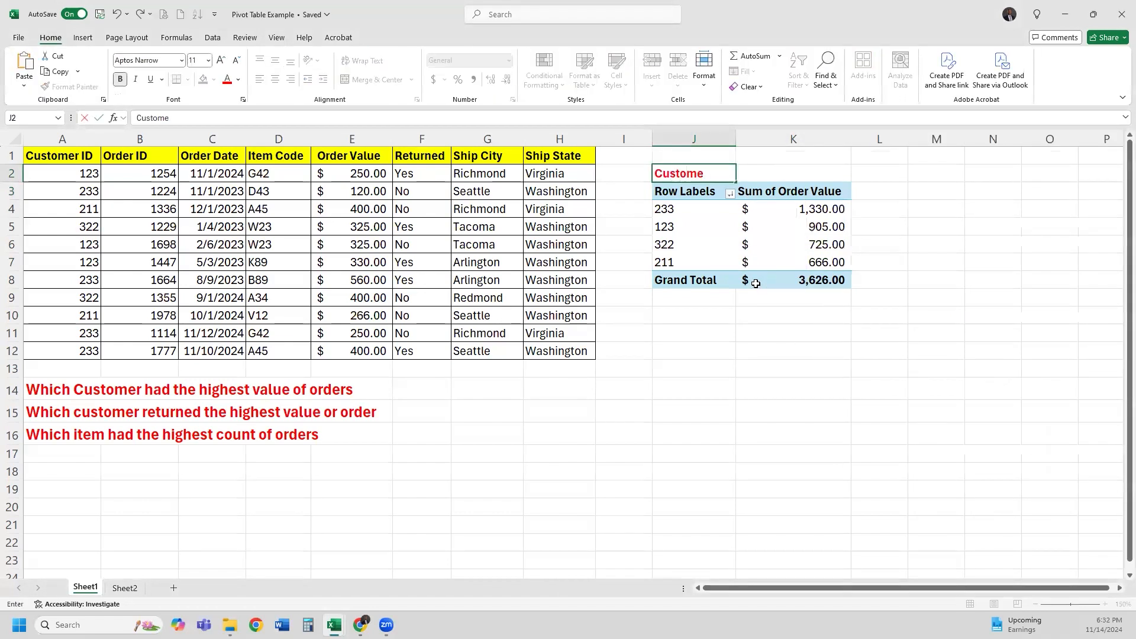
text(r Order Values)
key(Return)
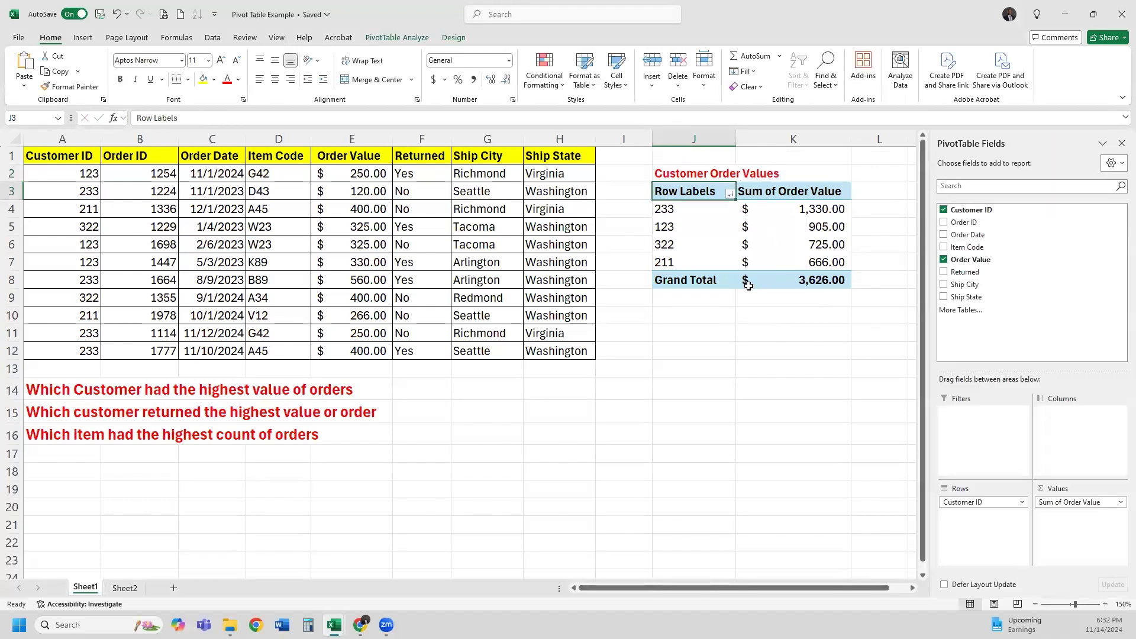
click(709, 351)
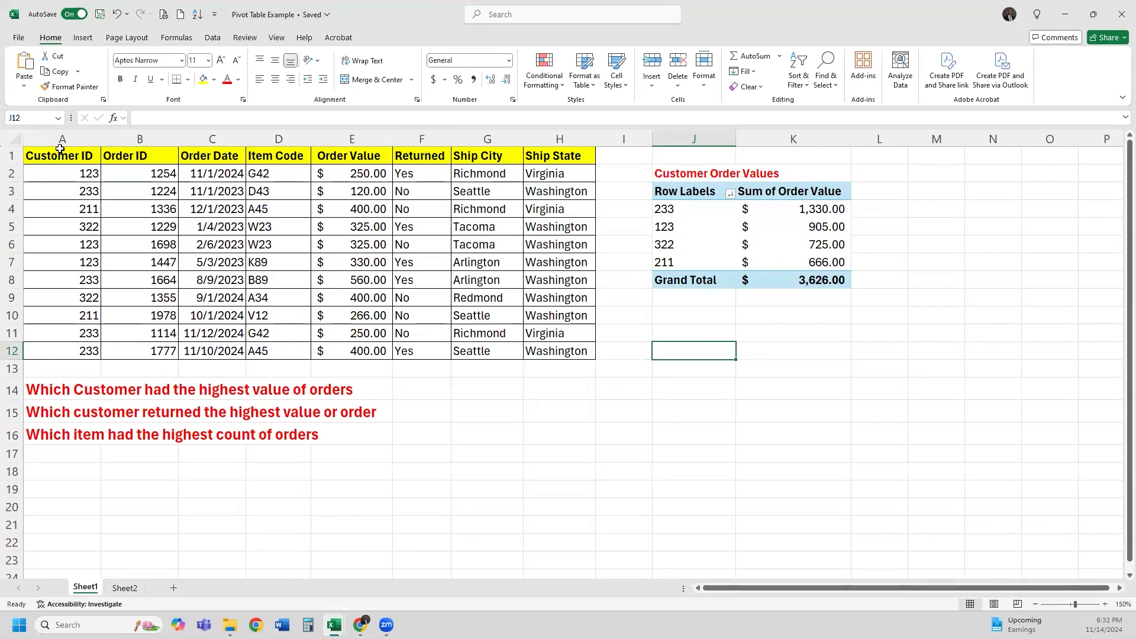
Insert a second PivotTable from the order table A1:H12 at J13 on the same sheet
drag(66, 161, 532, 356)
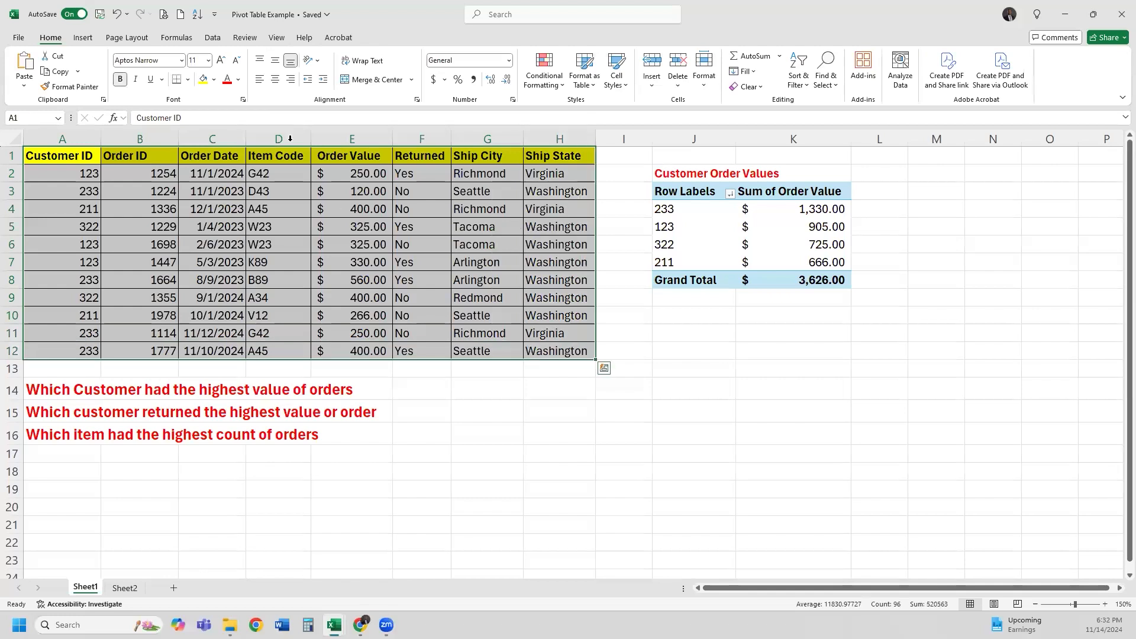
click(83, 37)
click(28, 66)
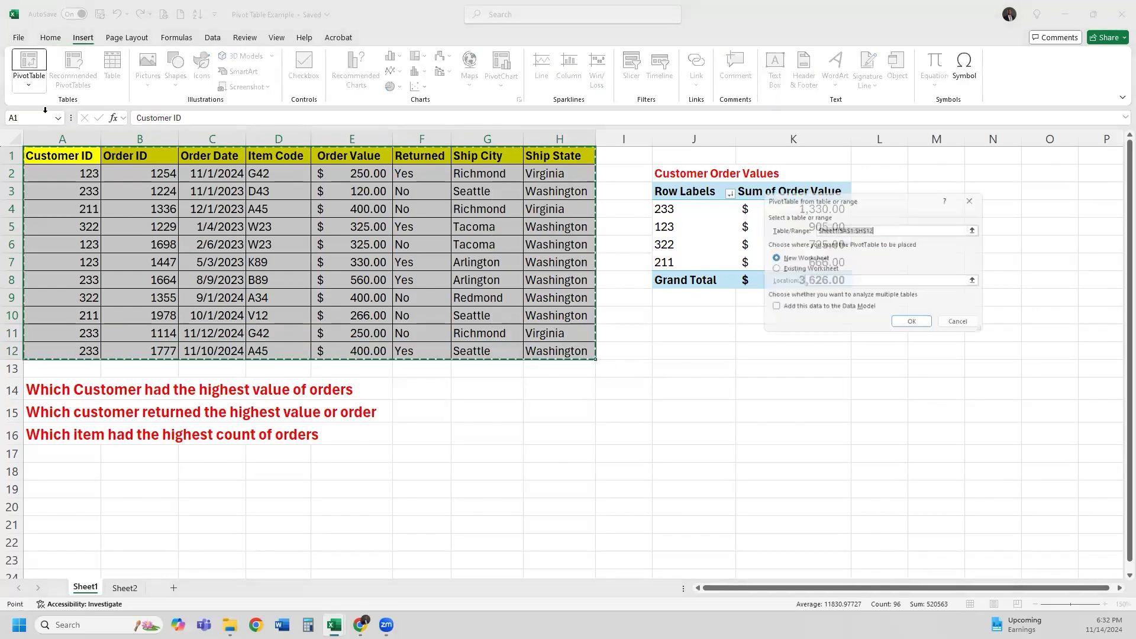
click(798, 269)
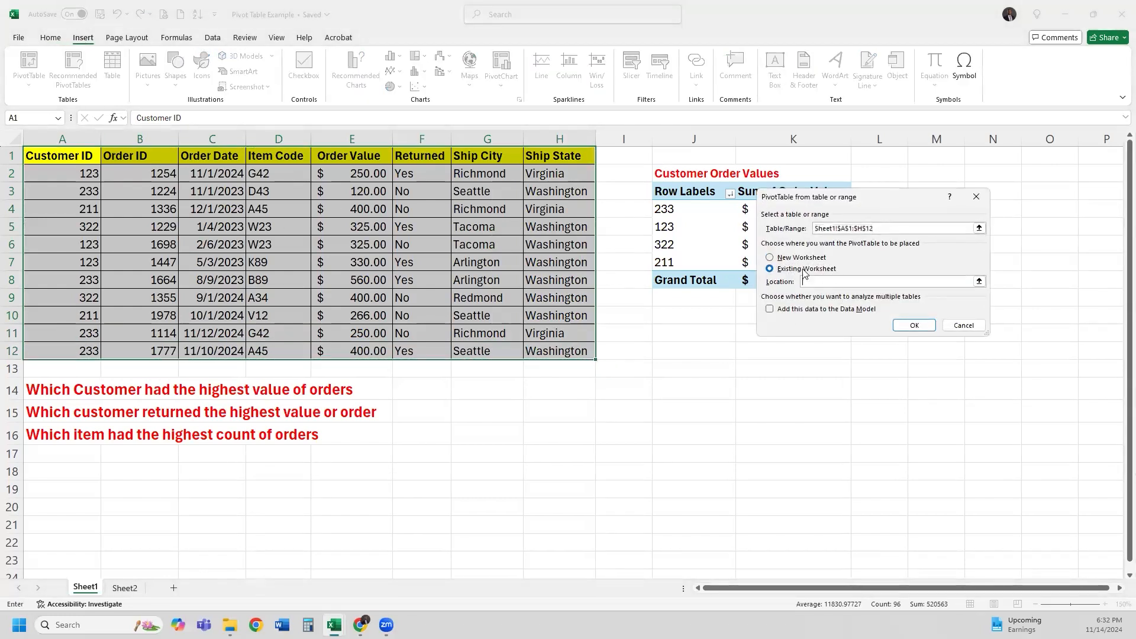
click(980, 282)
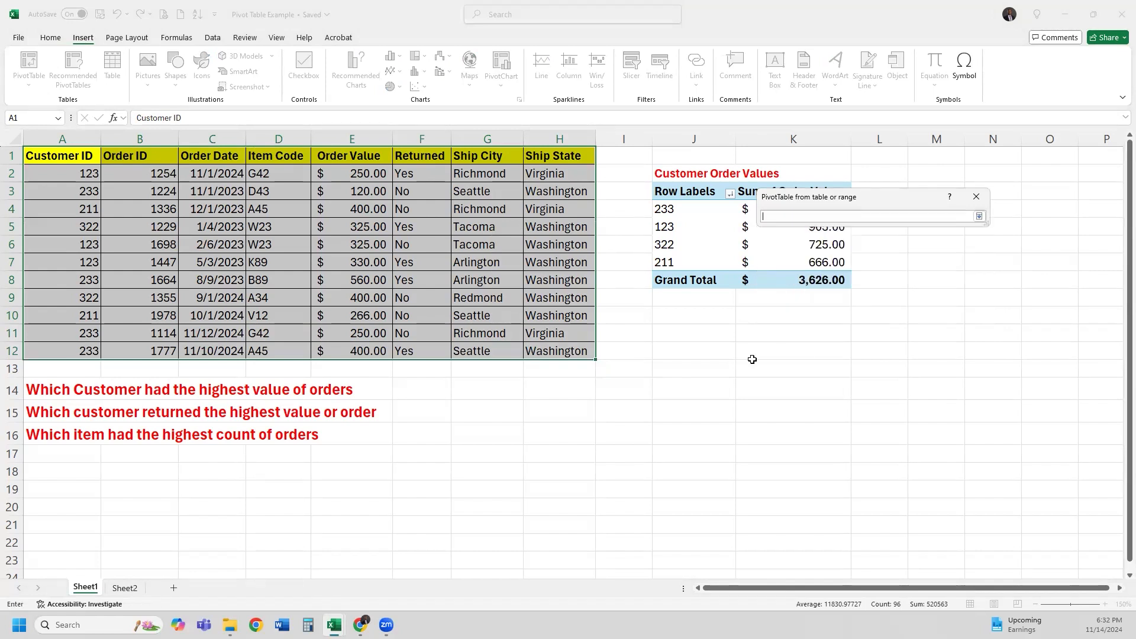
click(707, 373)
key(Return)
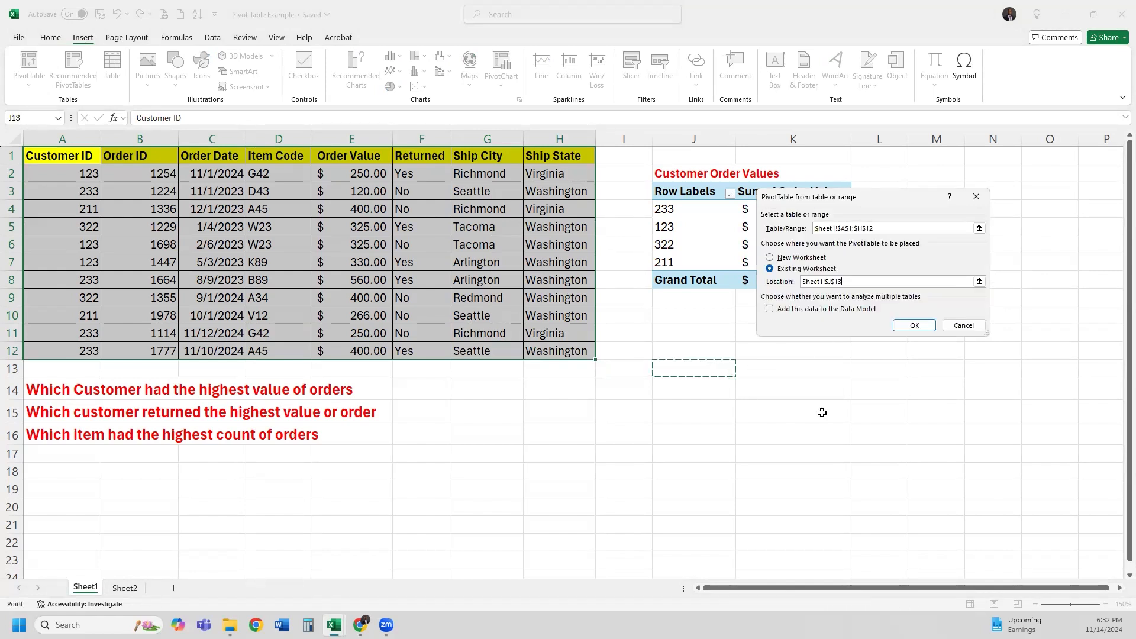
click(922, 324)
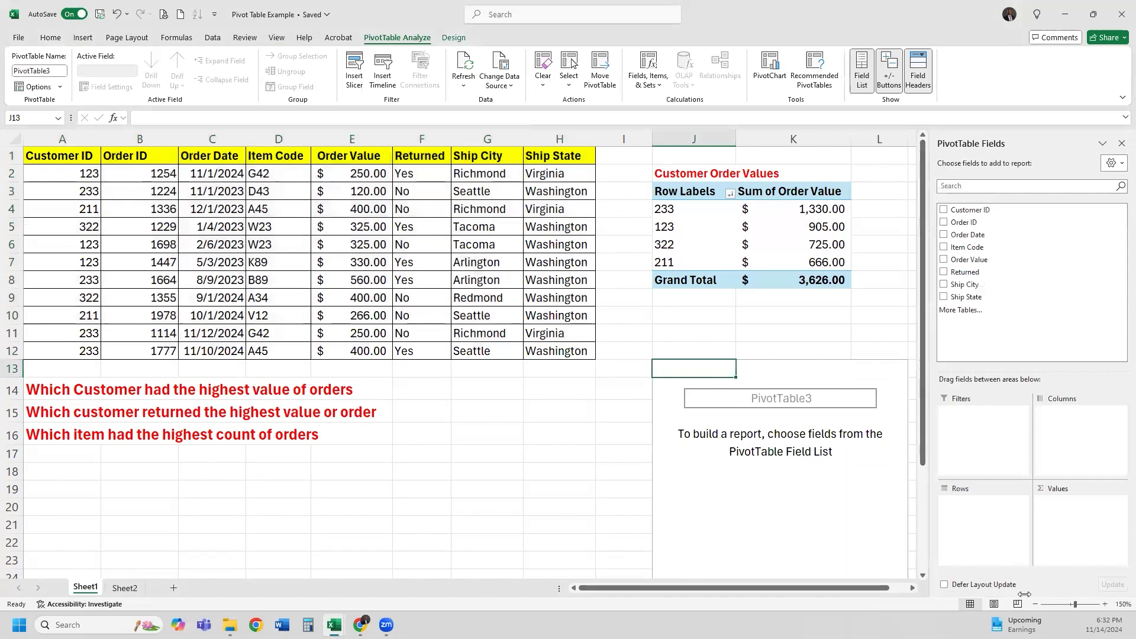
click(1034, 604)
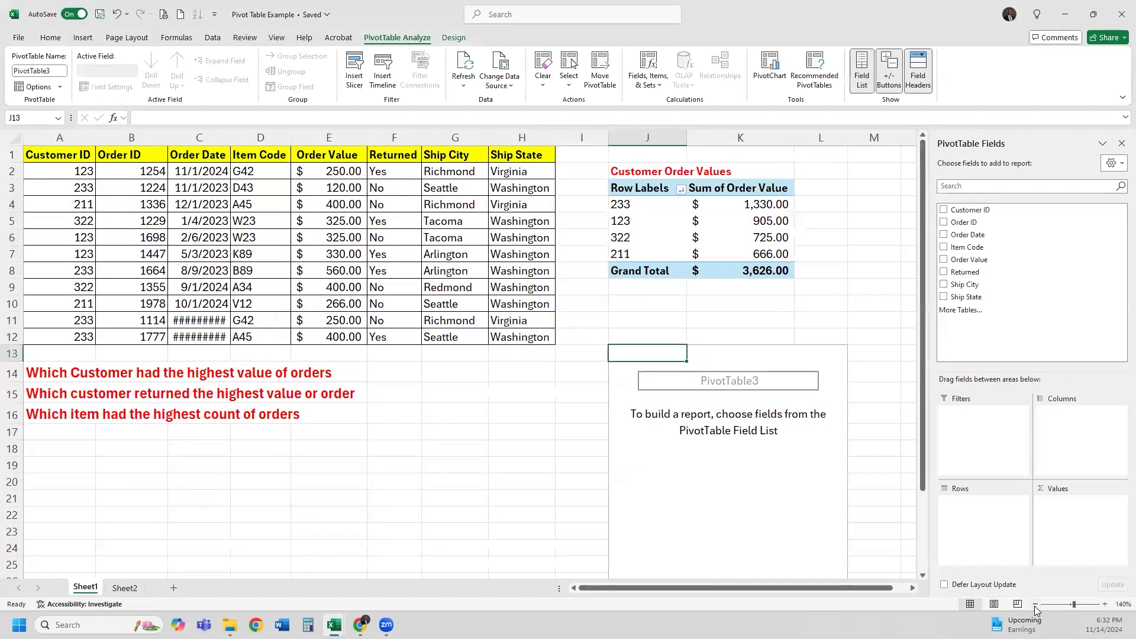
Set PivotTable3 to sum Order Value by Customer ID, adding then removing a Returned column split
click(1035, 604)
drag(971, 214, 978, 519)
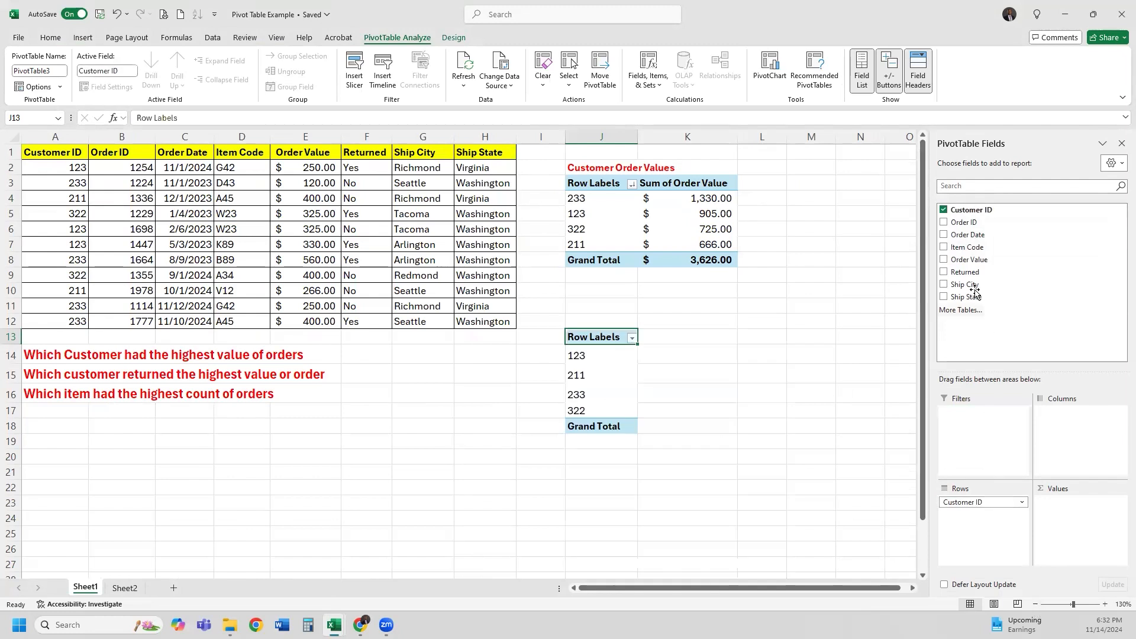
drag(971, 259, 1109, 510)
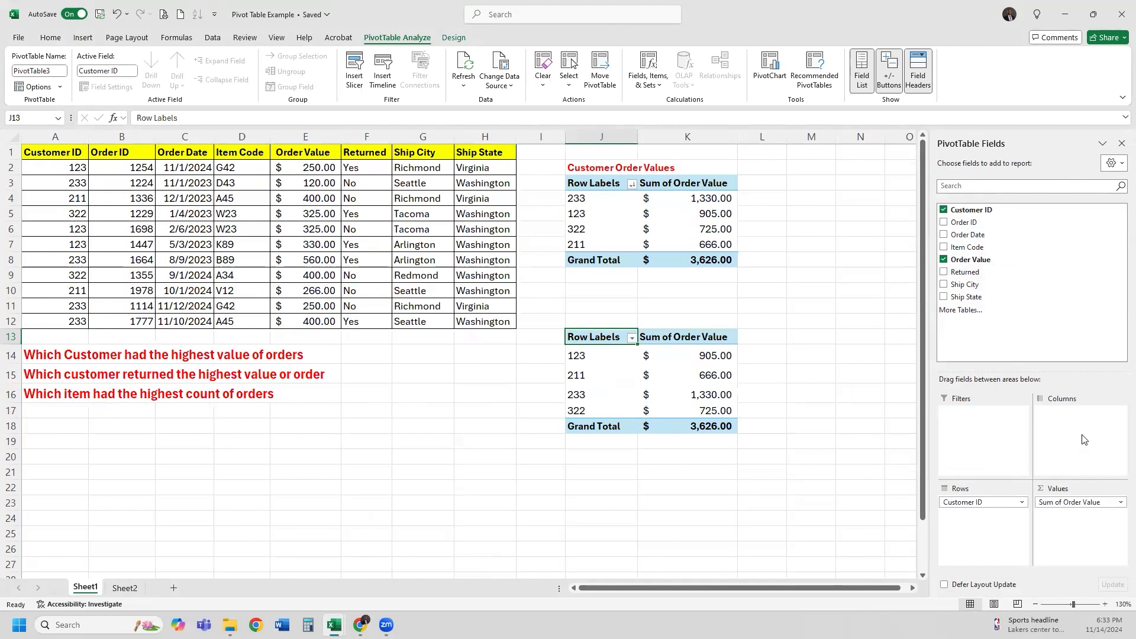
drag(965, 272, 1094, 427)
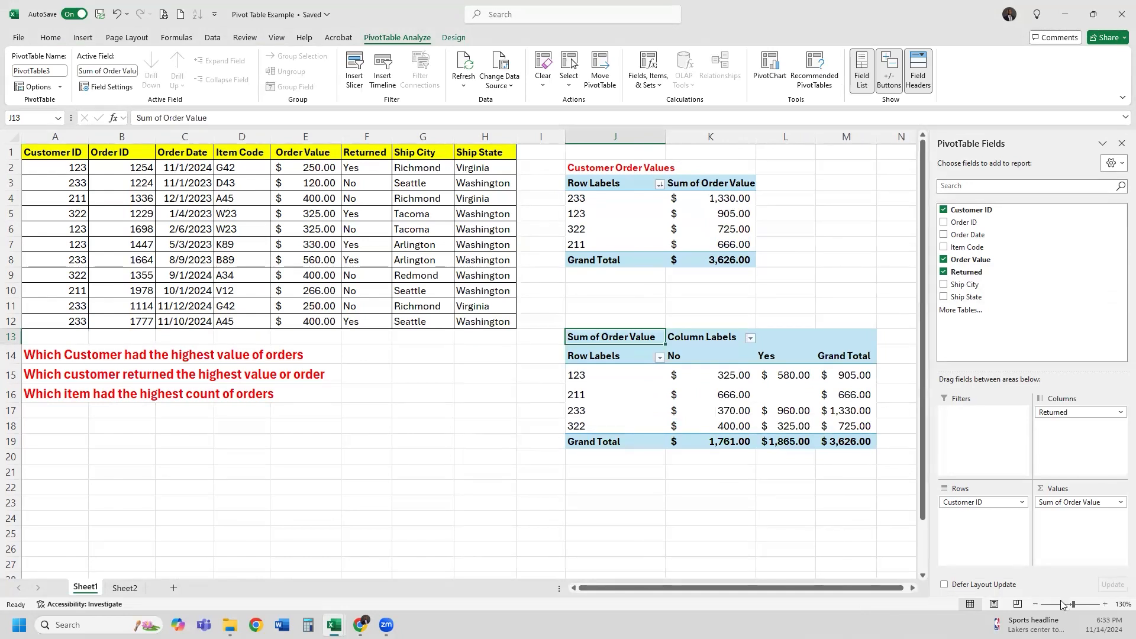
click(1035, 605)
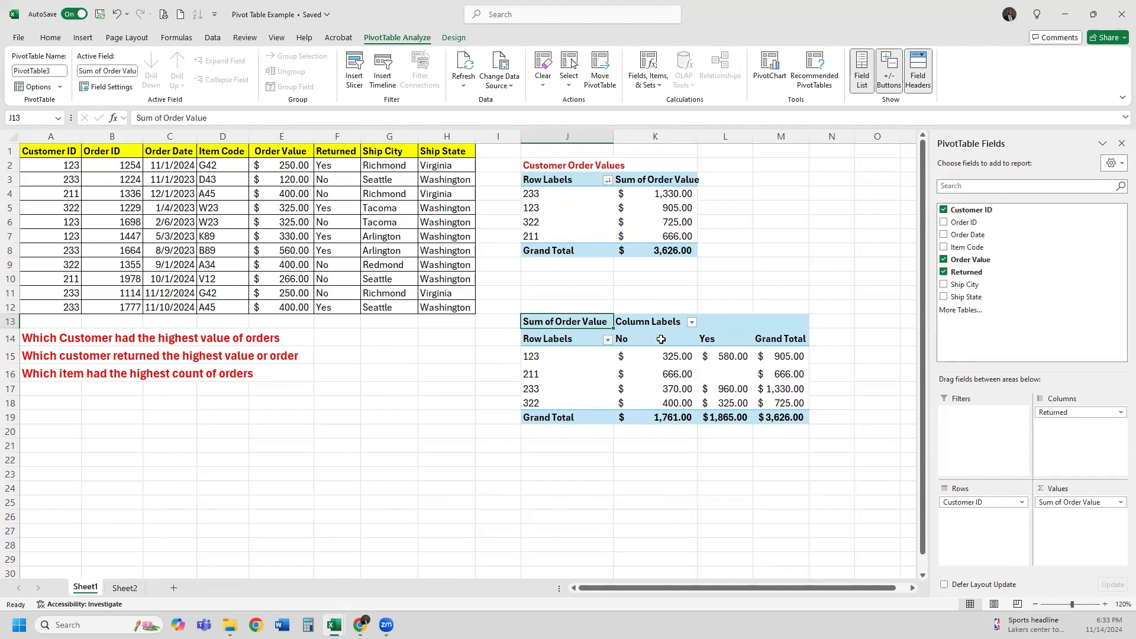
drag(1046, 412, 1027, 340)
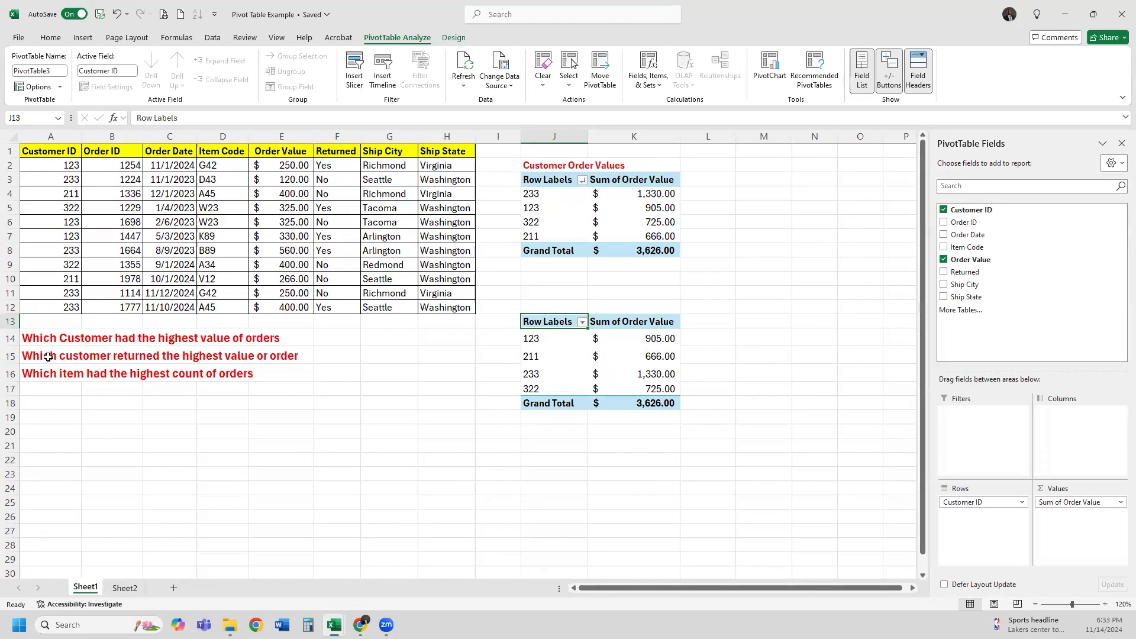
Enter 'Which Customer returned the highest value' in J12 above the second pivot
click(565, 307)
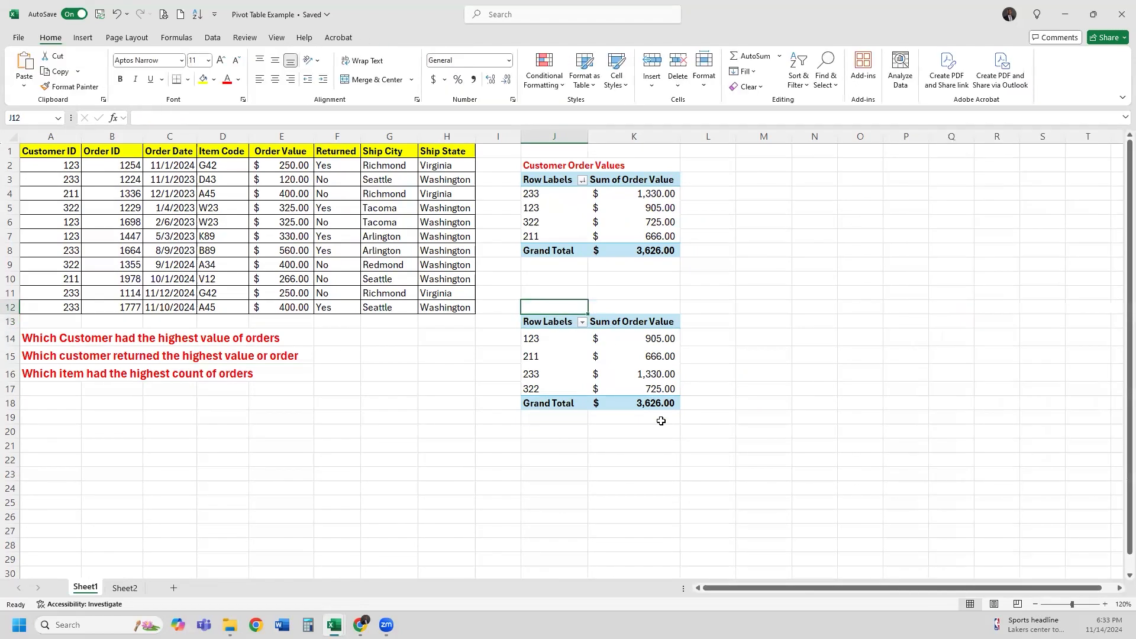
text(Which Customer returned the highest val)
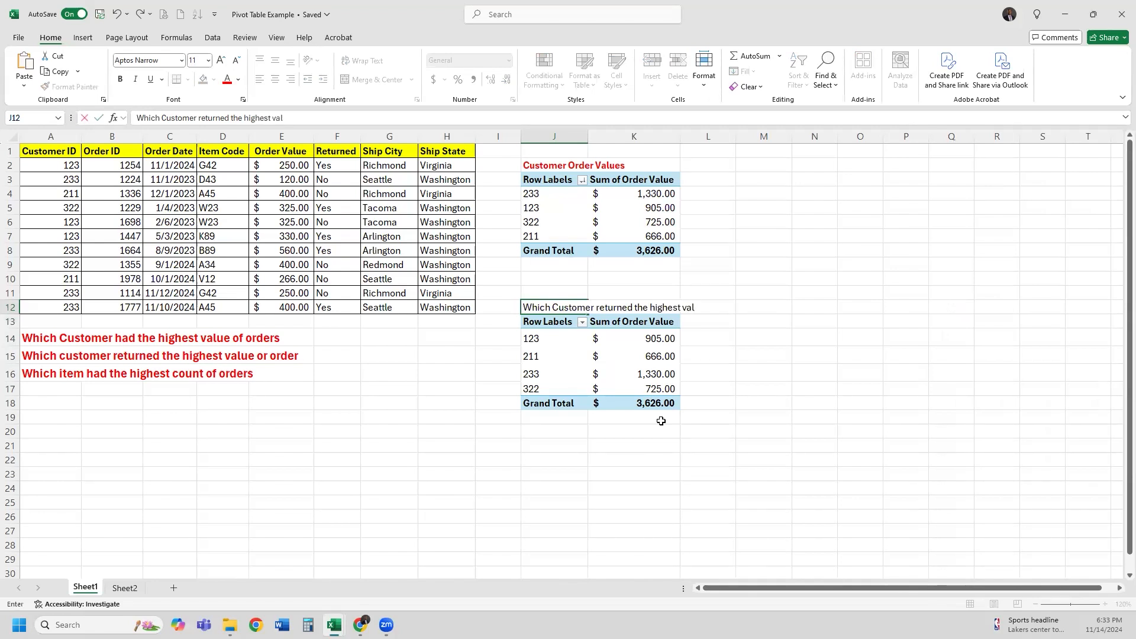
text(ue)
key(Return)
click(536, 308)
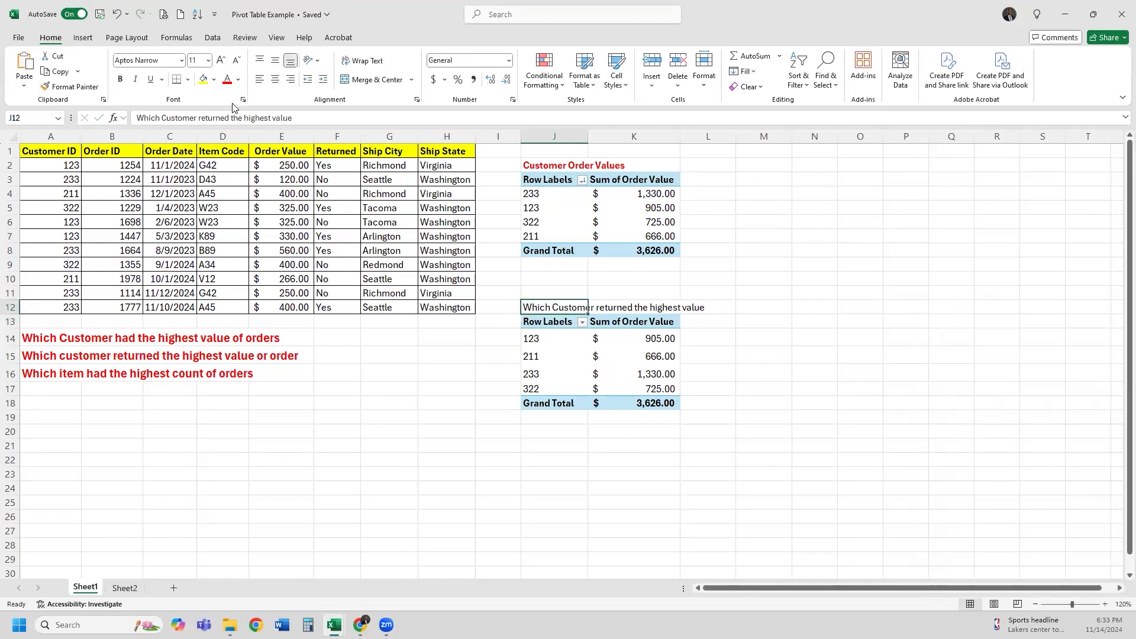
Copy the first title's bold red formatting onto J12 with Format Painter
click(555, 165)
double_click(69, 86)
click(551, 308)
key(Escape)
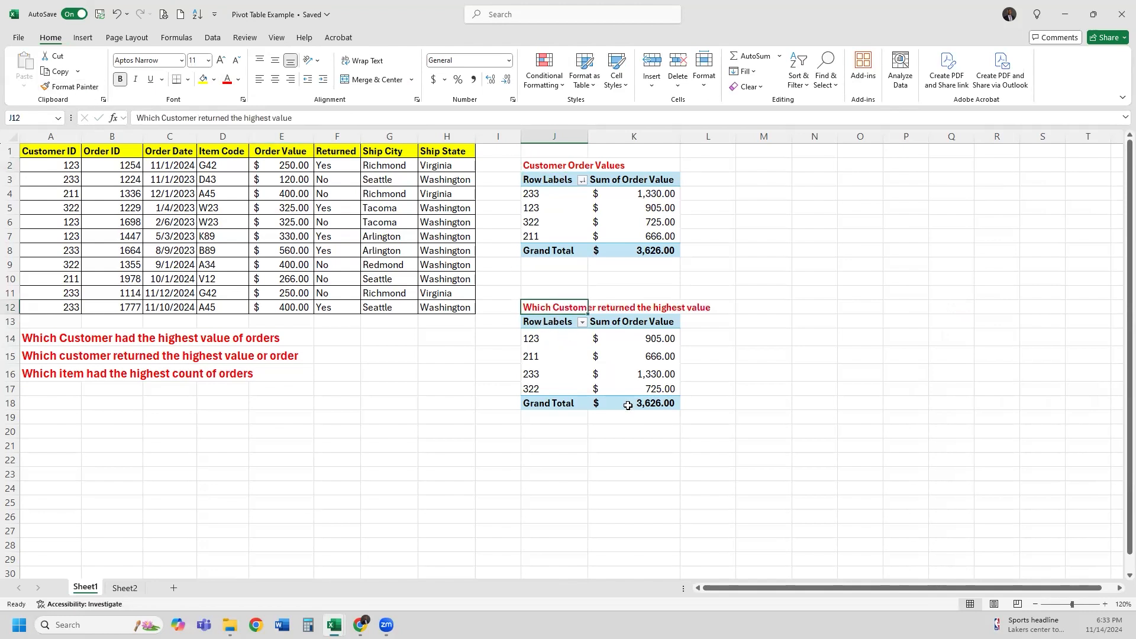
click(641, 375)
click(642, 340)
click(654, 293)
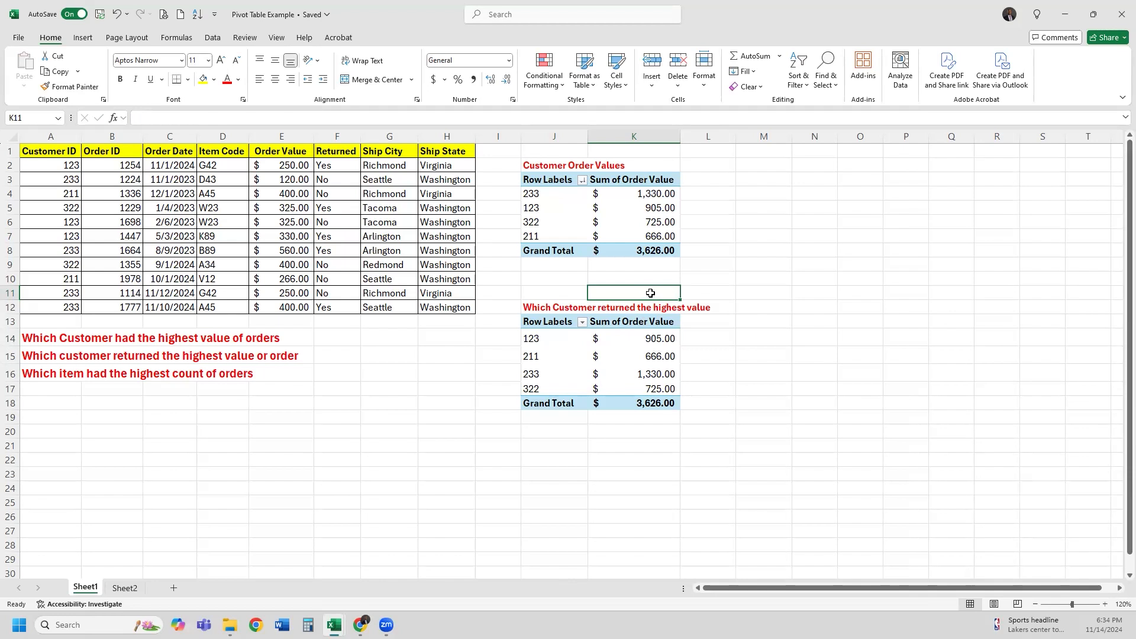
Add Returned to the second pivot's Columns, giving No and Yes values; 233 returned most at $960.00
click(633, 338)
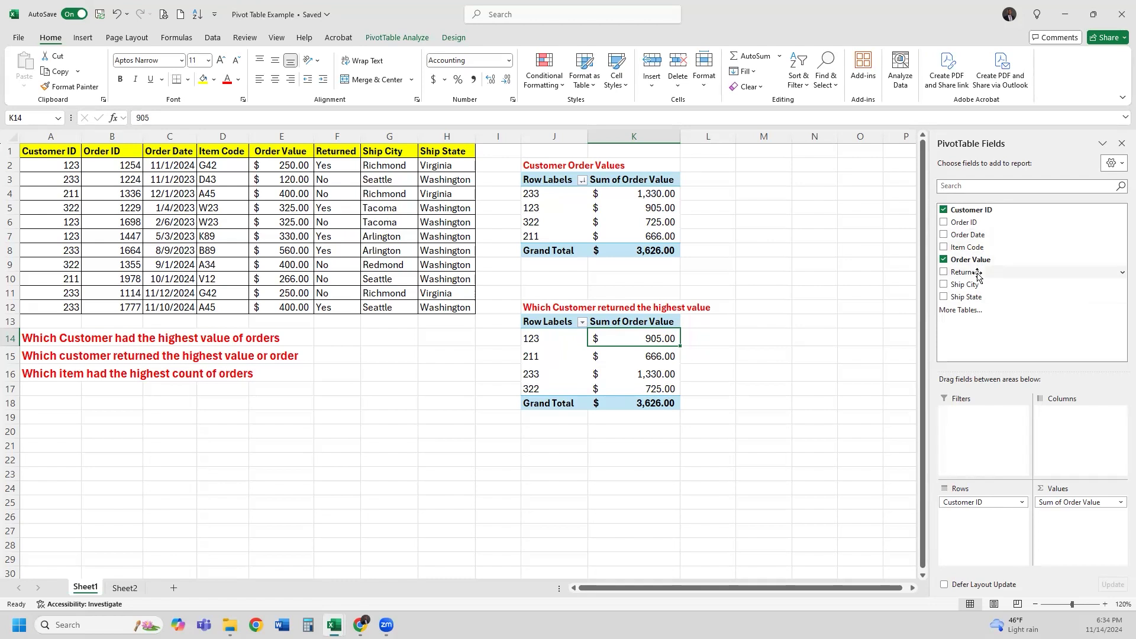
drag(978, 274, 523, 152)
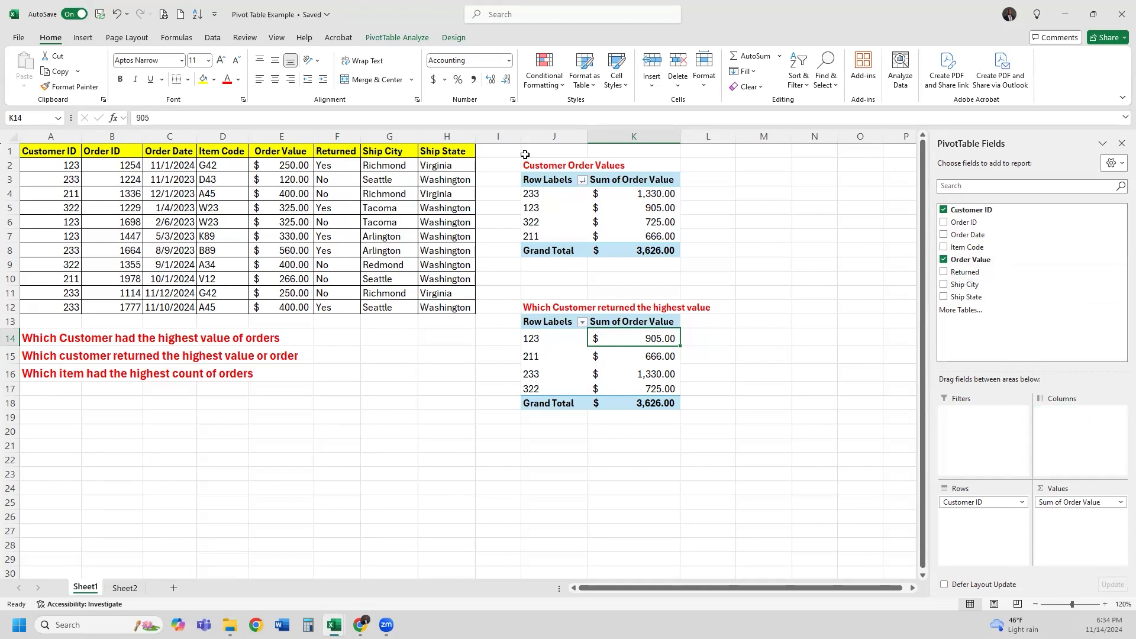
click(346, 178)
click(643, 374)
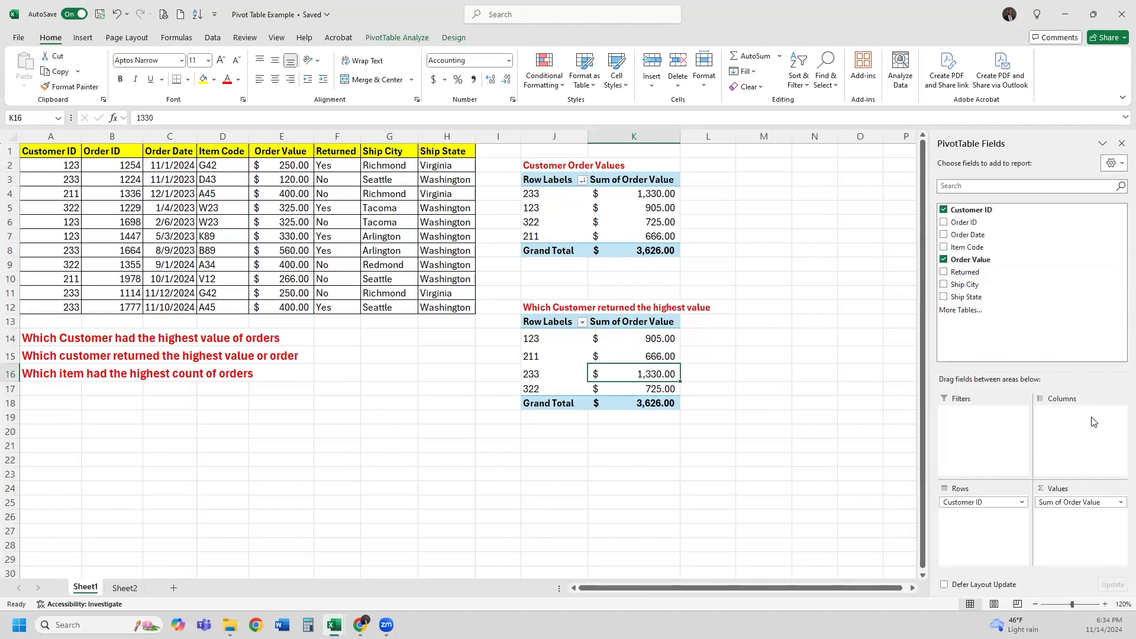
drag(965, 272, 647, 391)
drag(651, 341, 654, 433)
drag(713, 343, 721, 414)
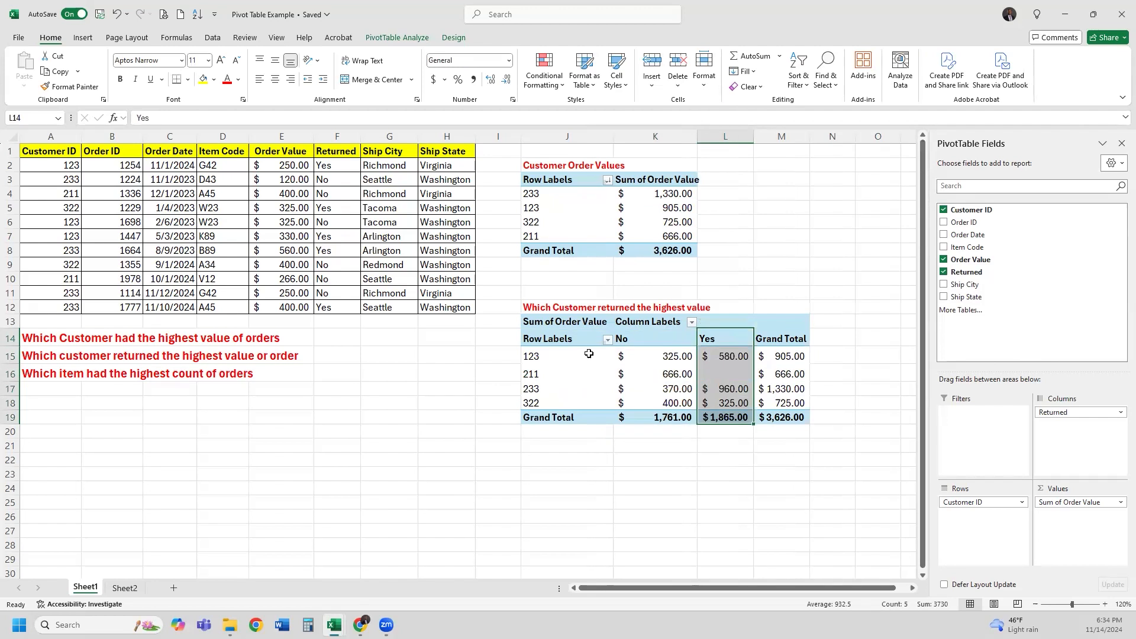
drag(567, 339, 787, 419)
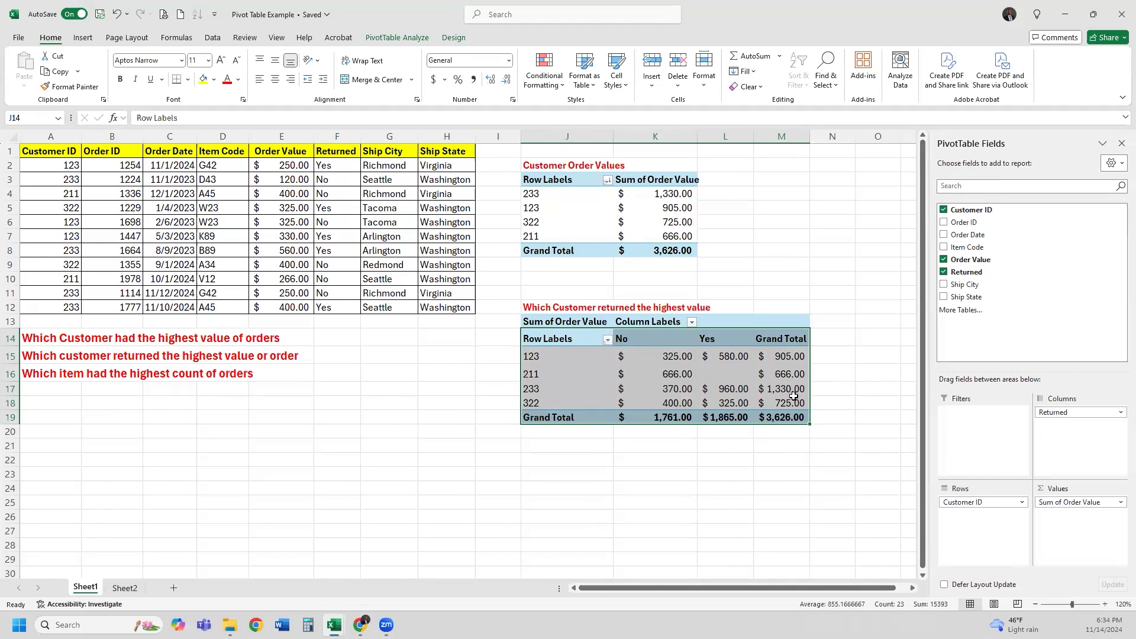
mouse_move(793, 396)
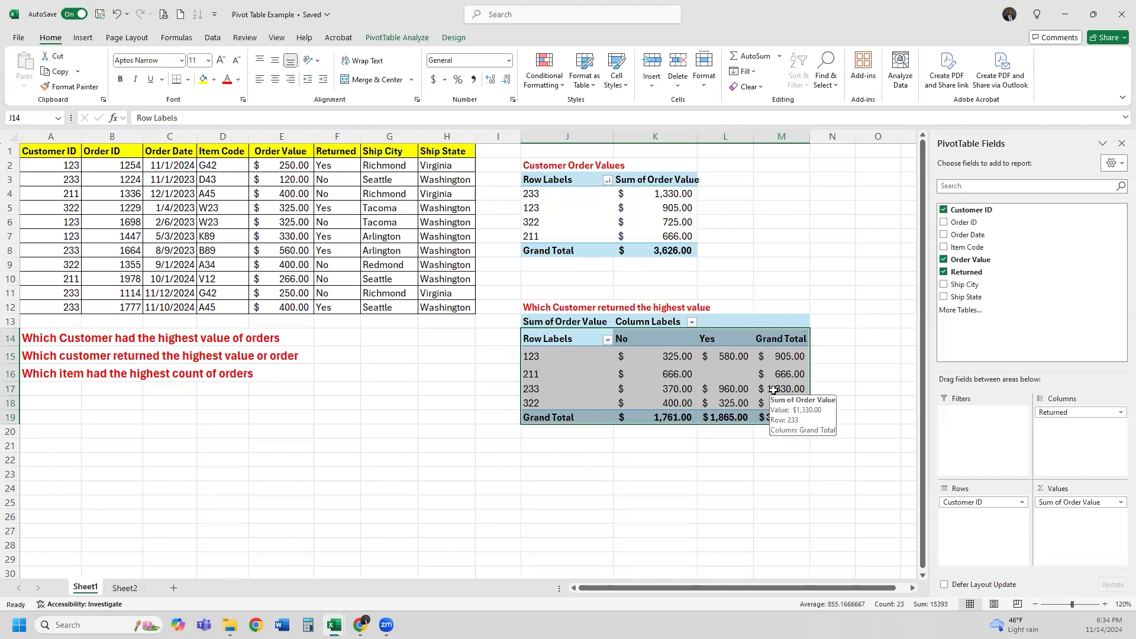
click(582, 390)
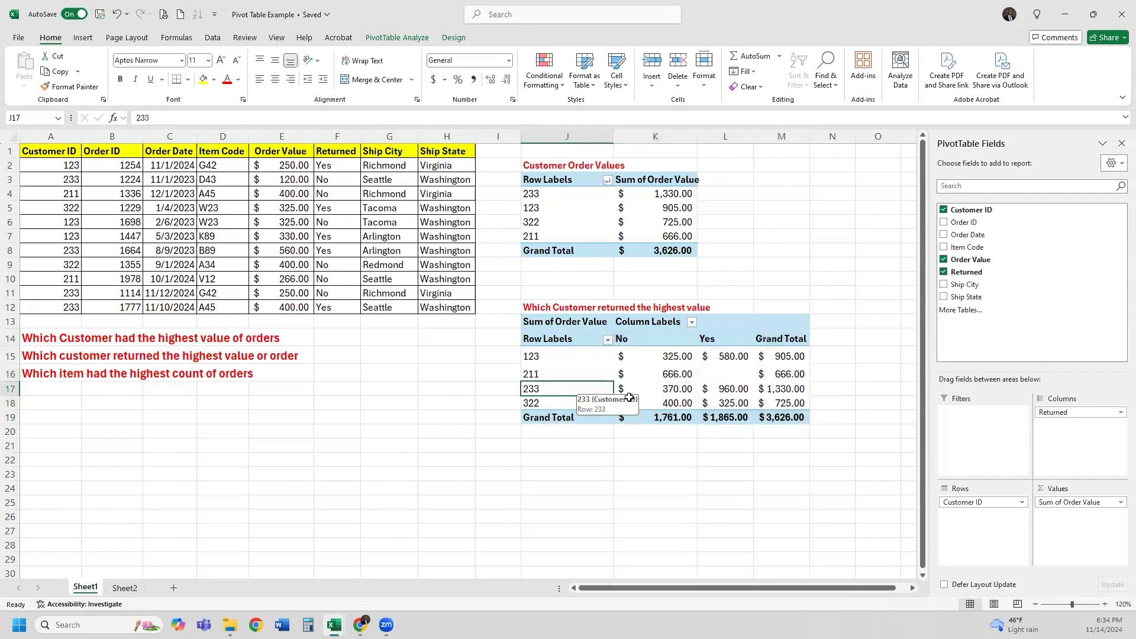
click(730, 385)
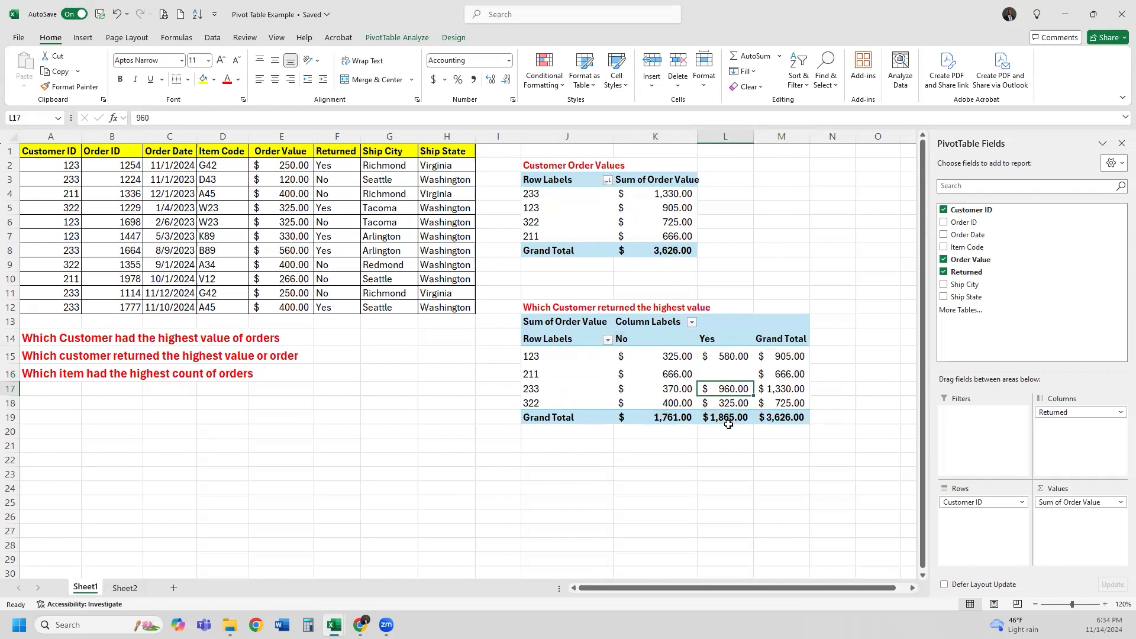
click(778, 390)
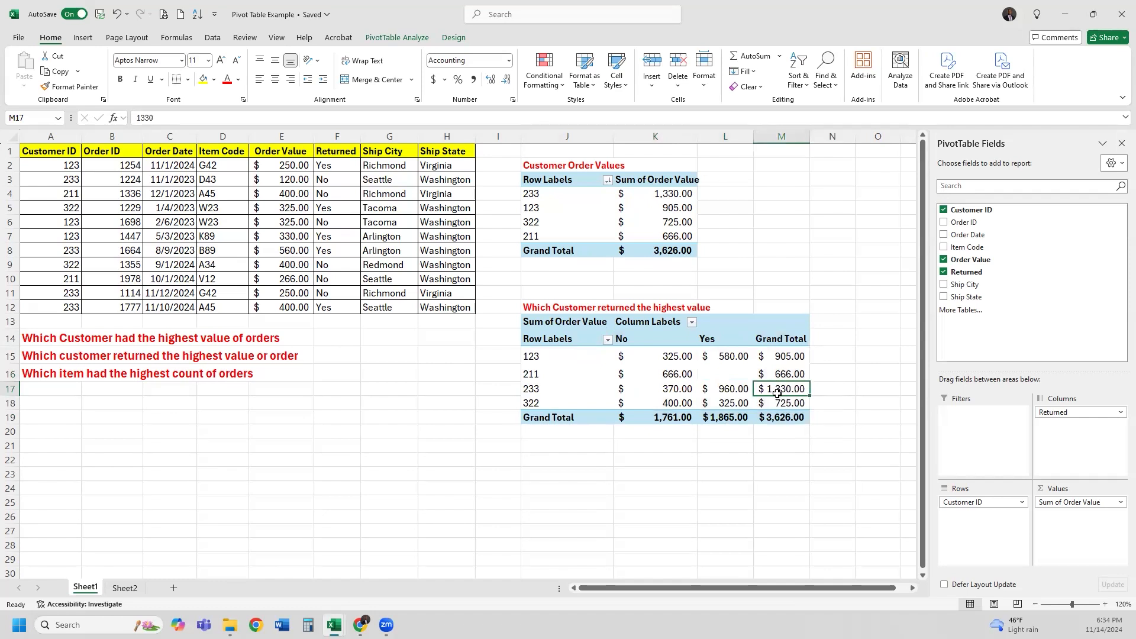
click(747, 391)
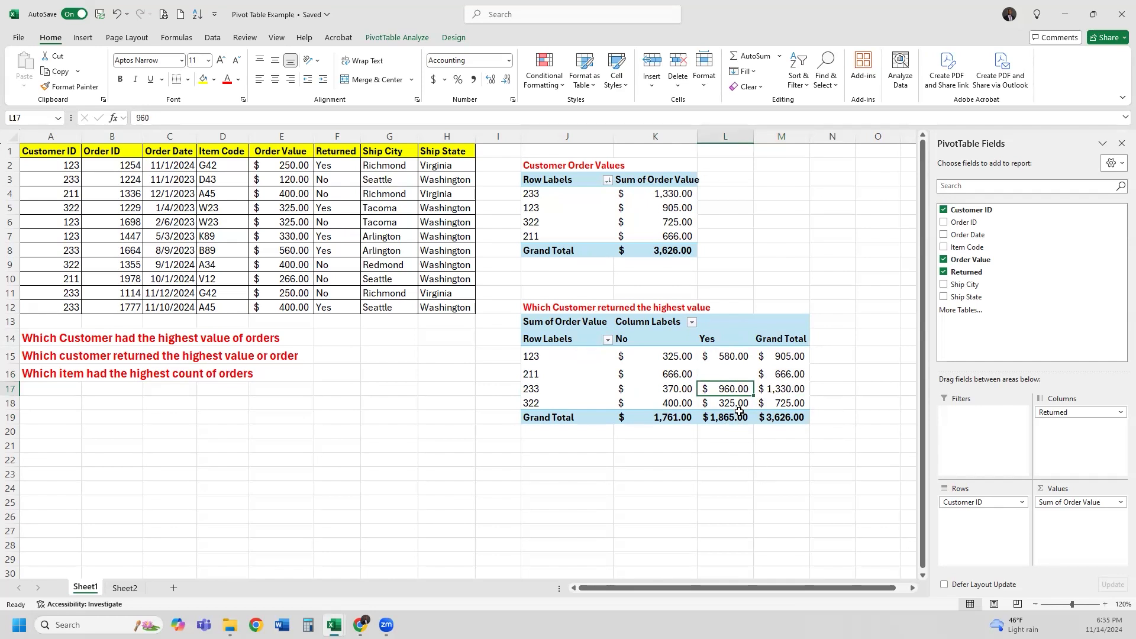
click(672, 389)
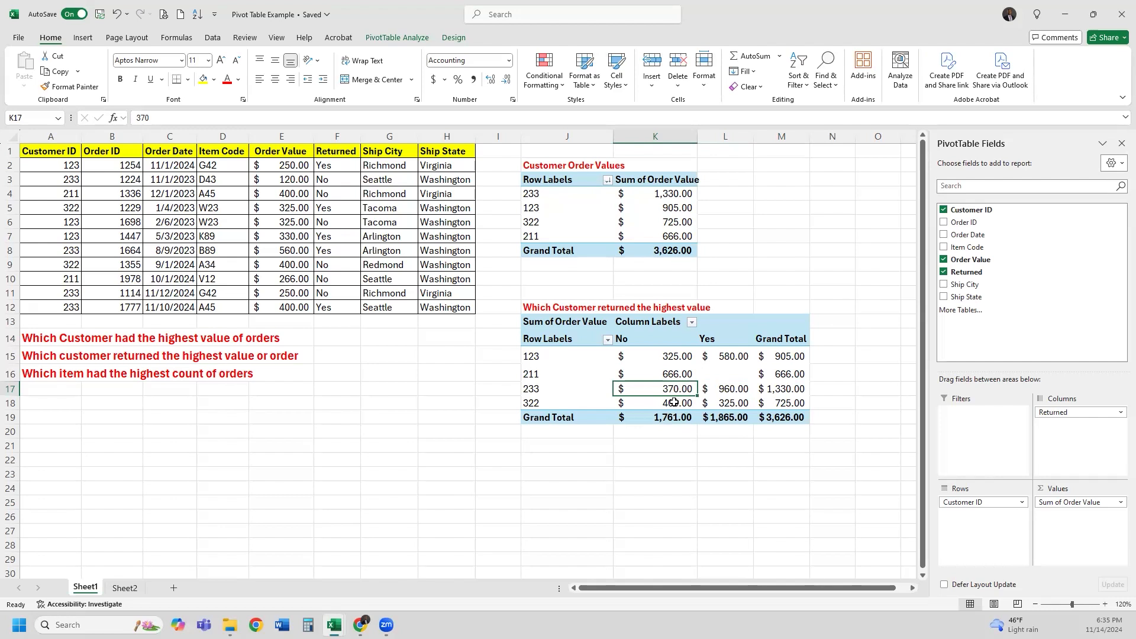
click(676, 375)
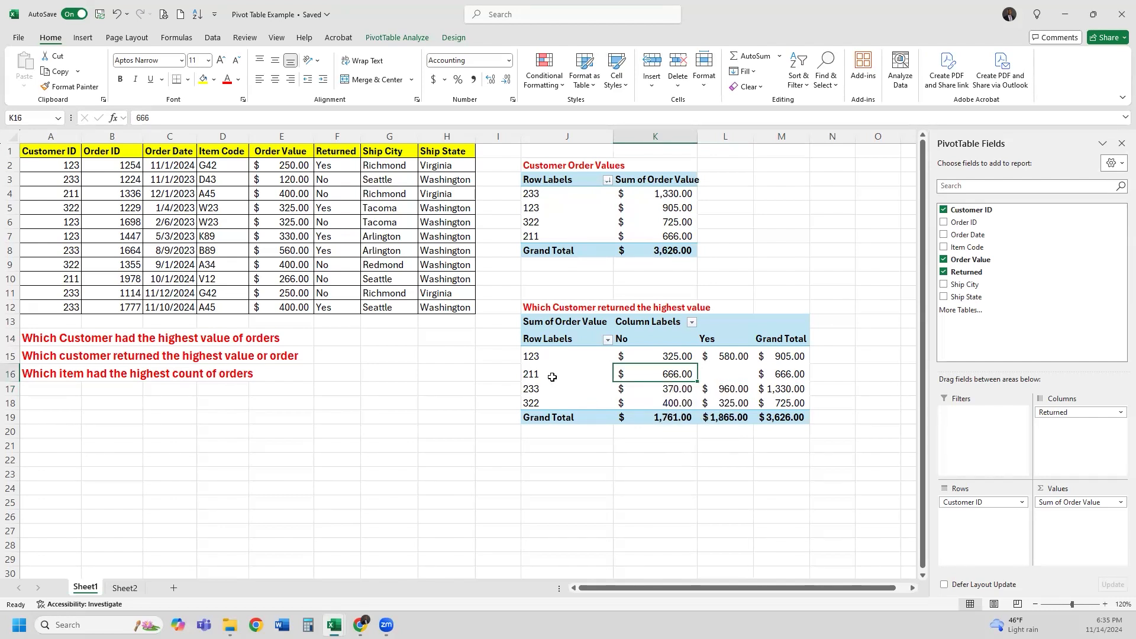
drag(558, 235, 657, 236)
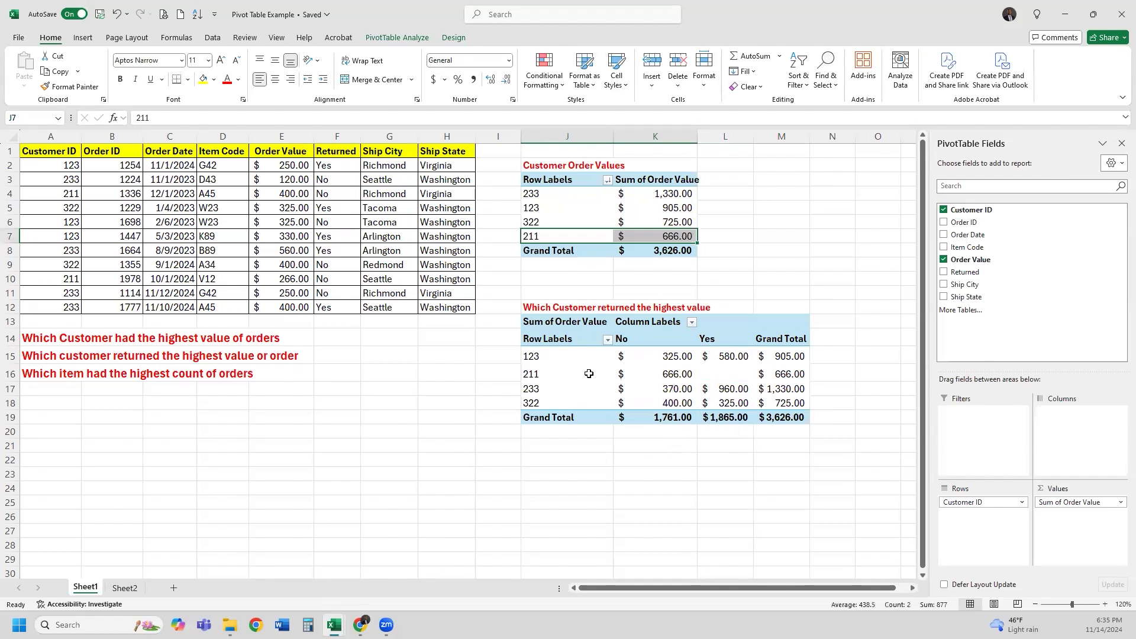
drag(589, 373, 798, 375)
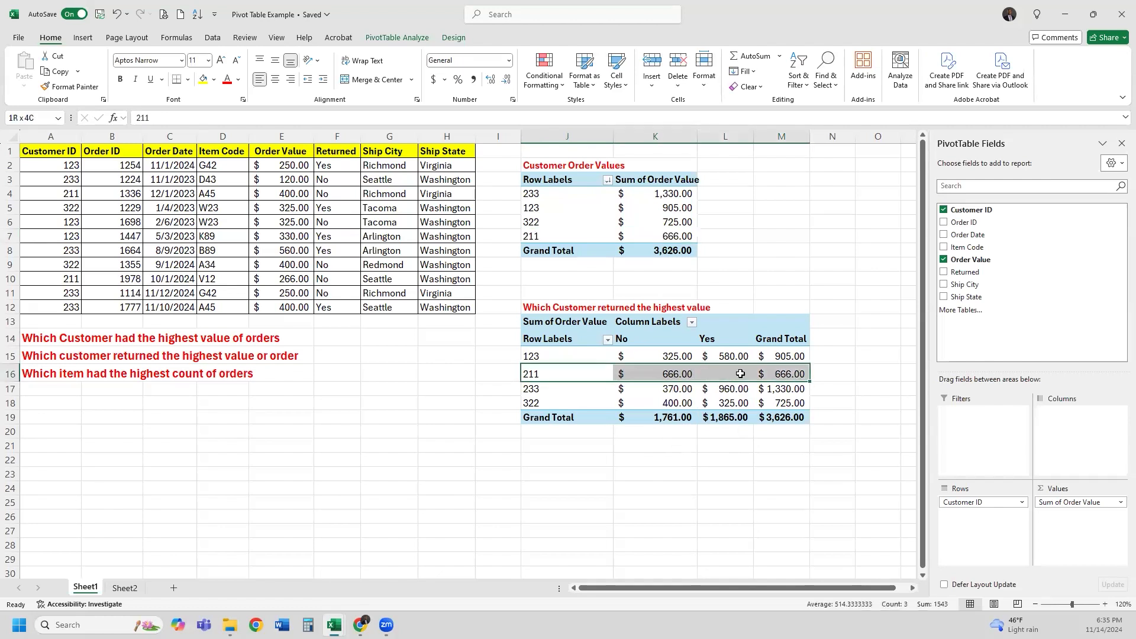
click(686, 373)
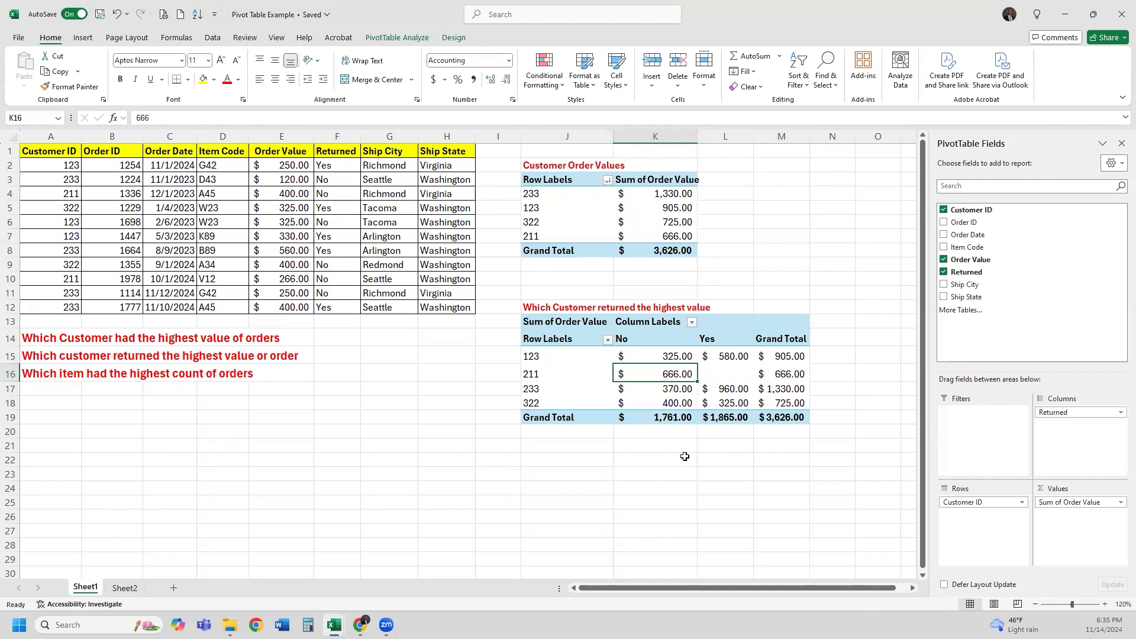
drag(675, 356, 681, 419)
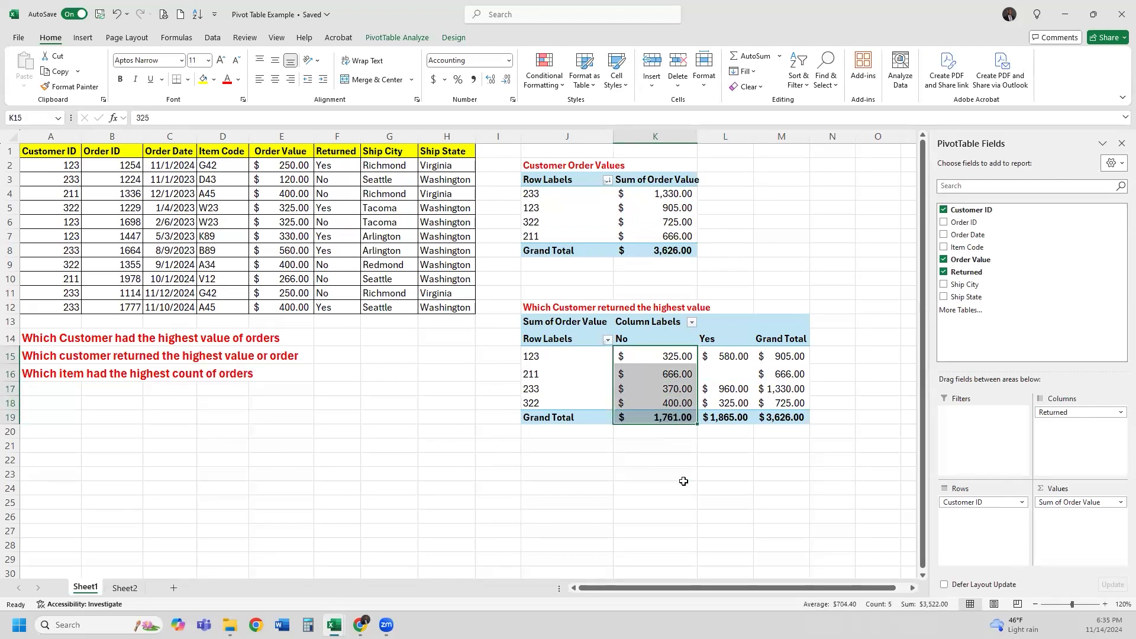
click(678, 374)
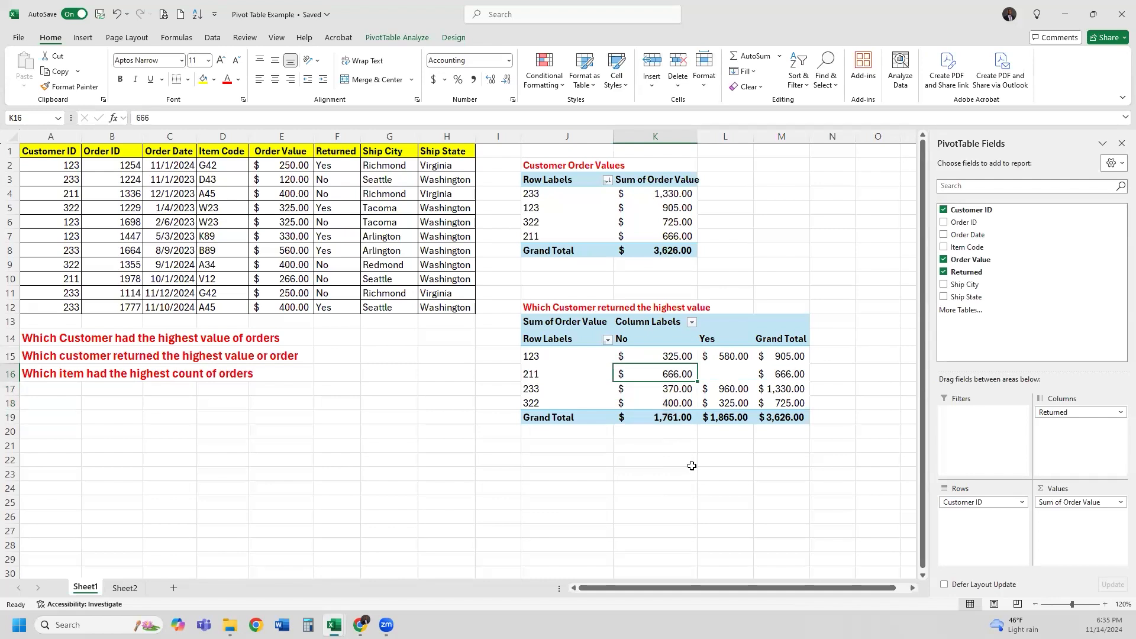
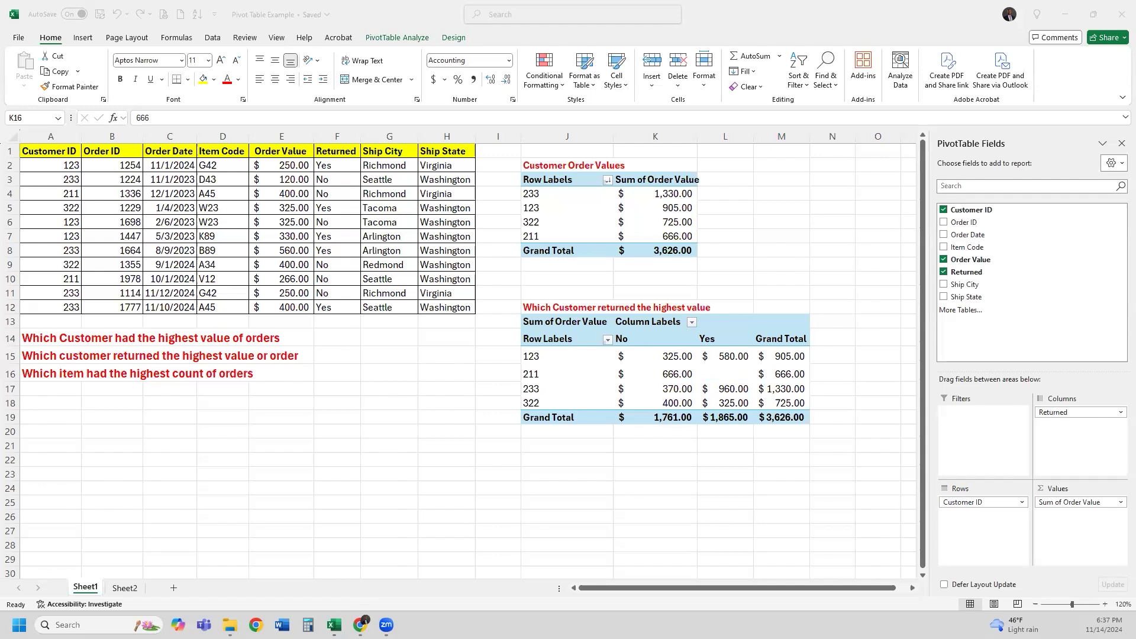
Select the order table A1:H12, headers included, after briefly selecting the A16 question
click(52, 382)
click(52, 375)
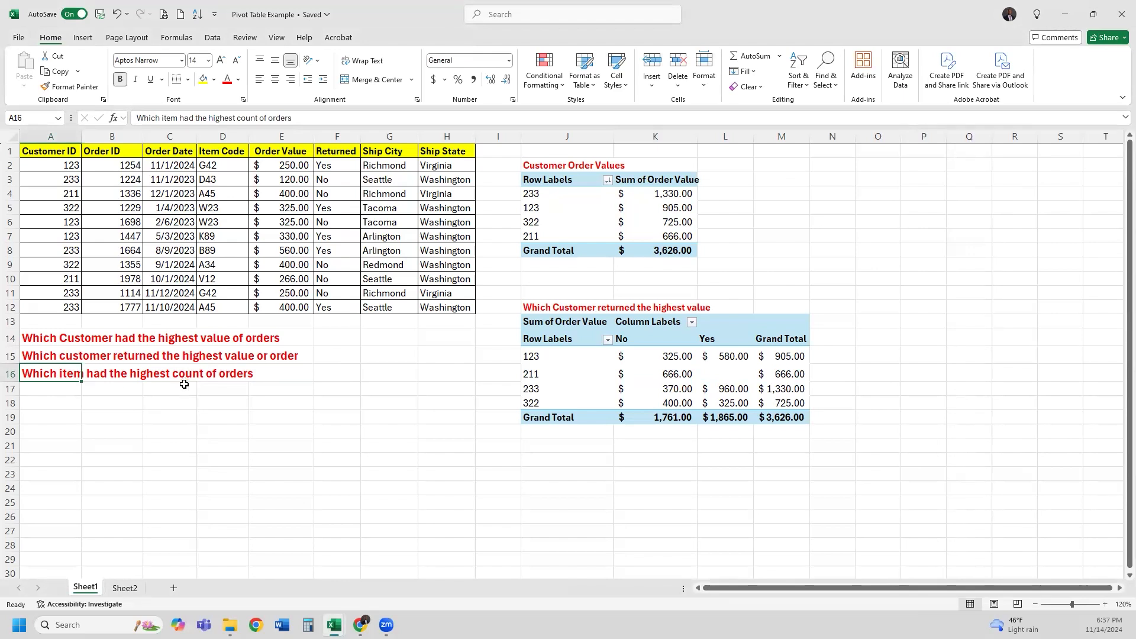
drag(50, 374, 260, 372)
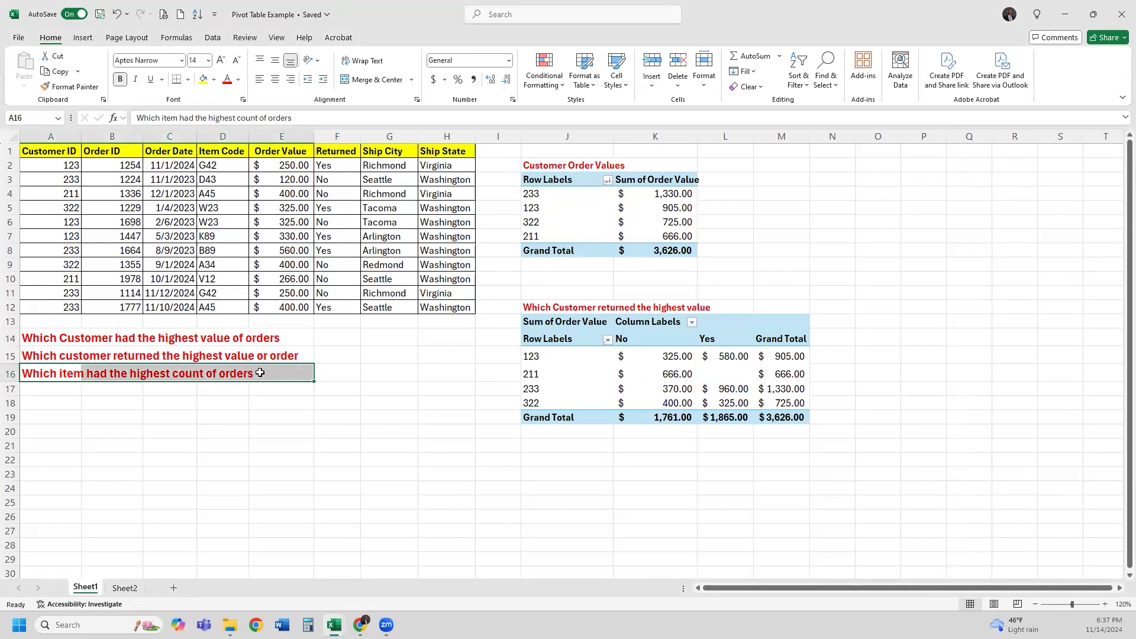
click(61, 373)
drag(216, 170, 226, 305)
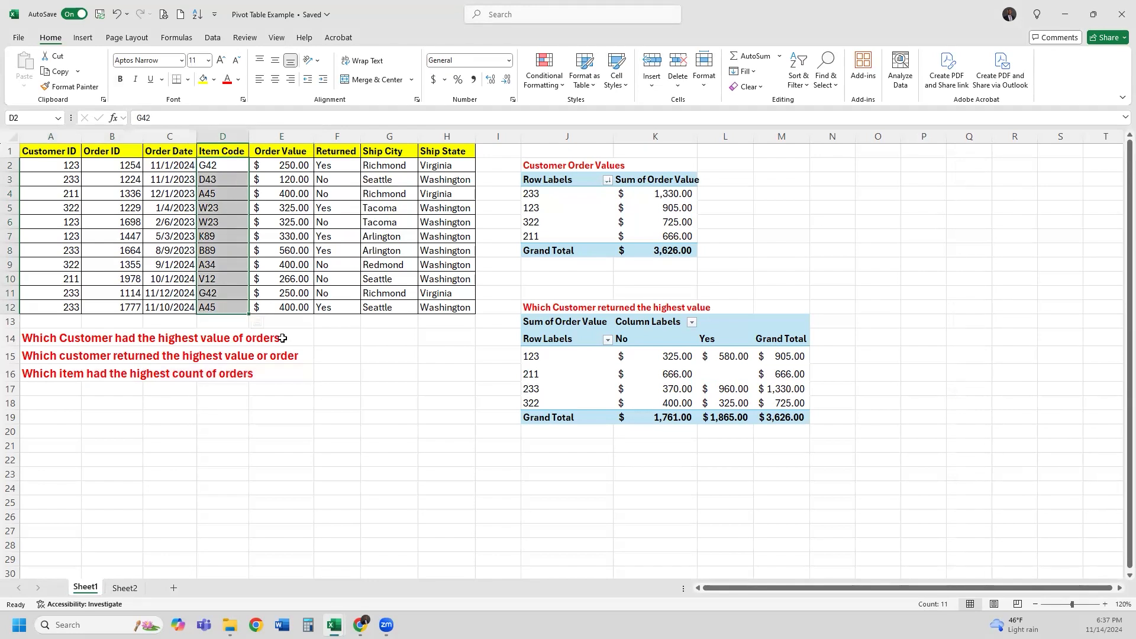
drag(67, 152, 438, 311)
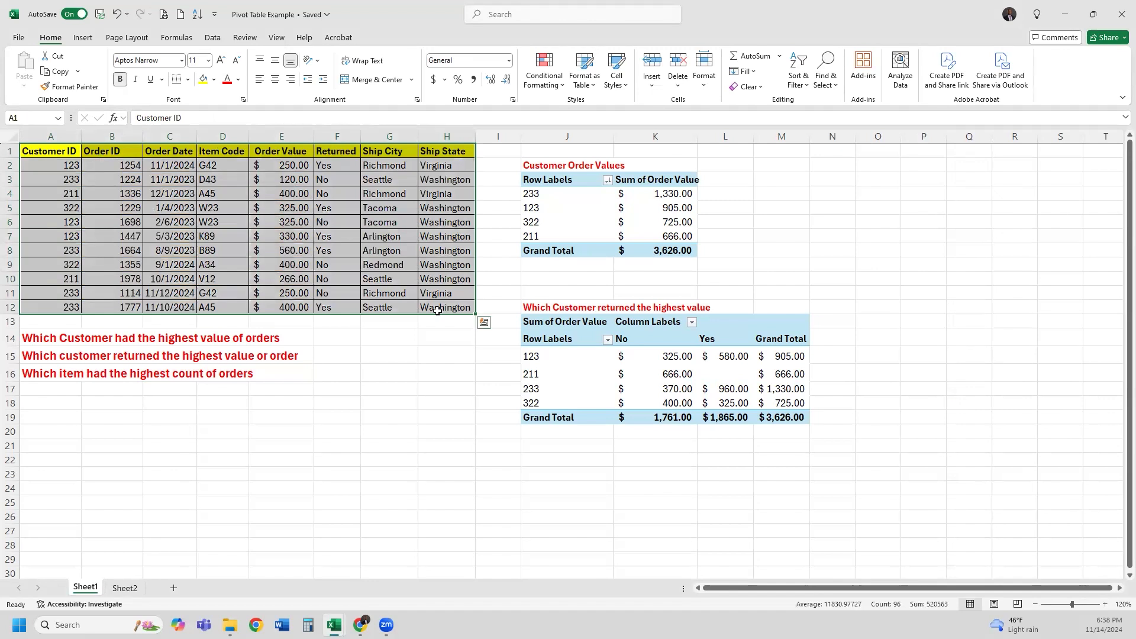
drag(42, 153, 430, 304)
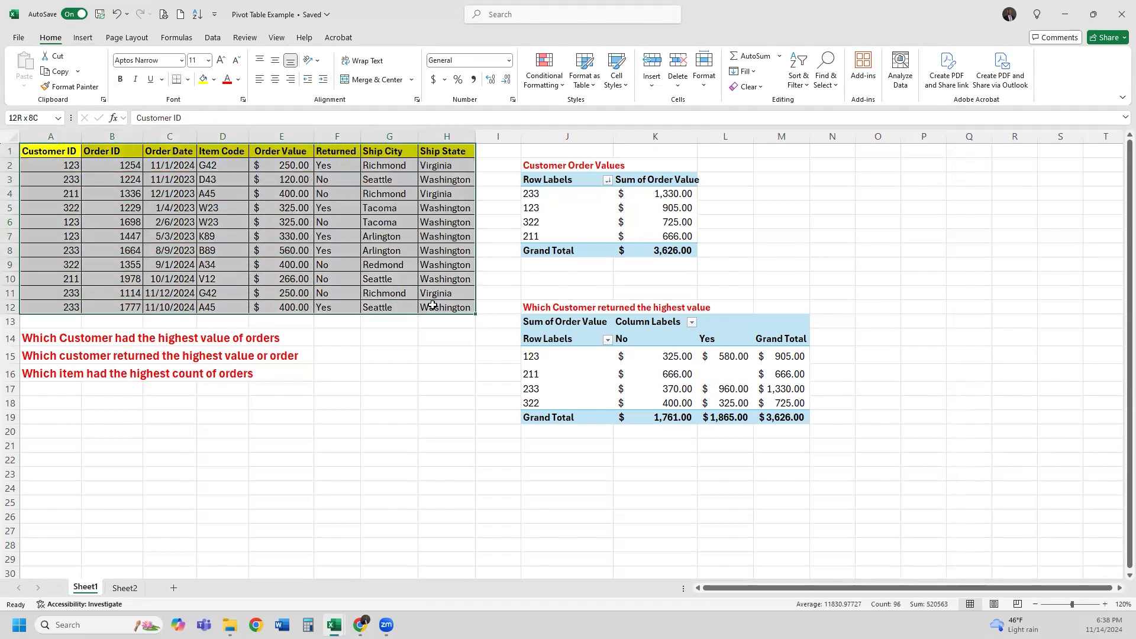
Insert a PivotTable from Sheet1!$A$1:$H$12, placed on the existing worksheet at A21
click(83, 37)
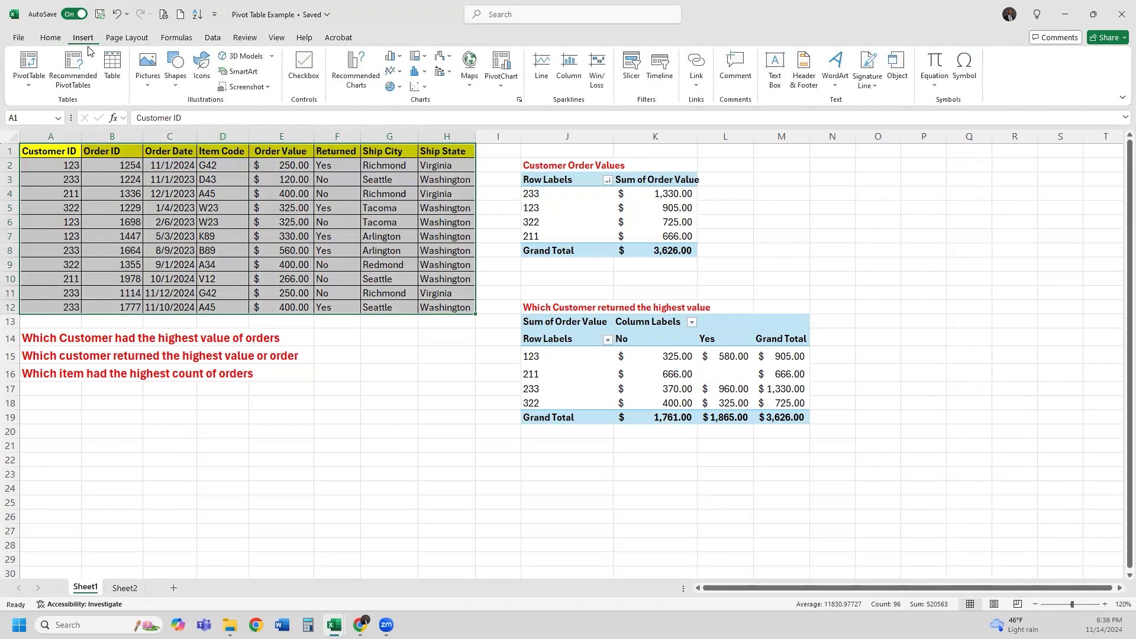
click(28, 62)
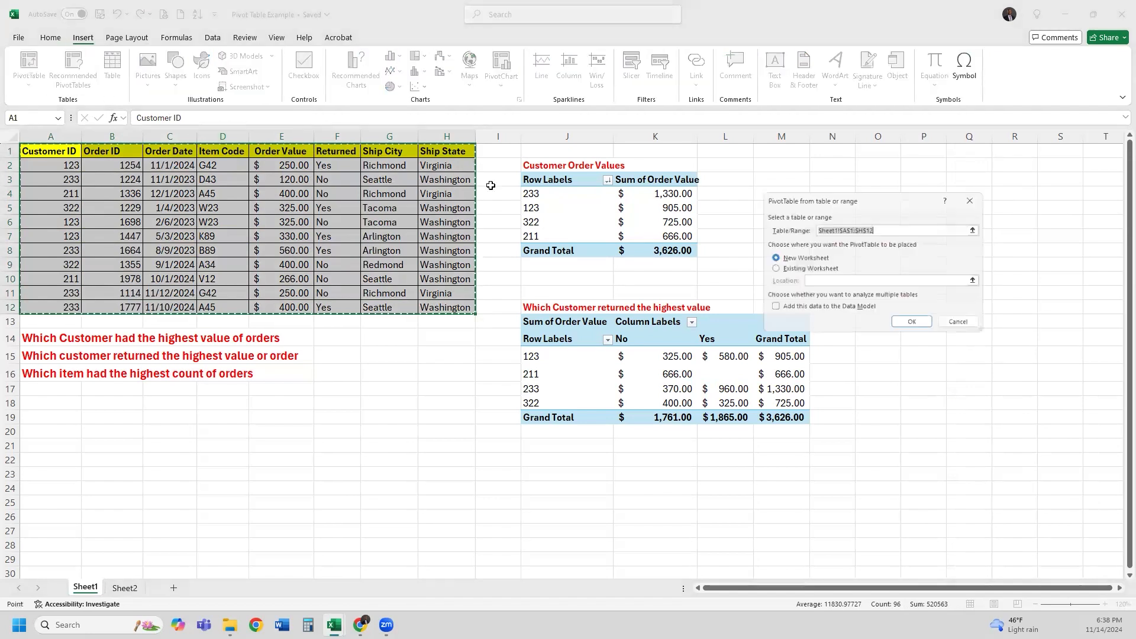
click(801, 269)
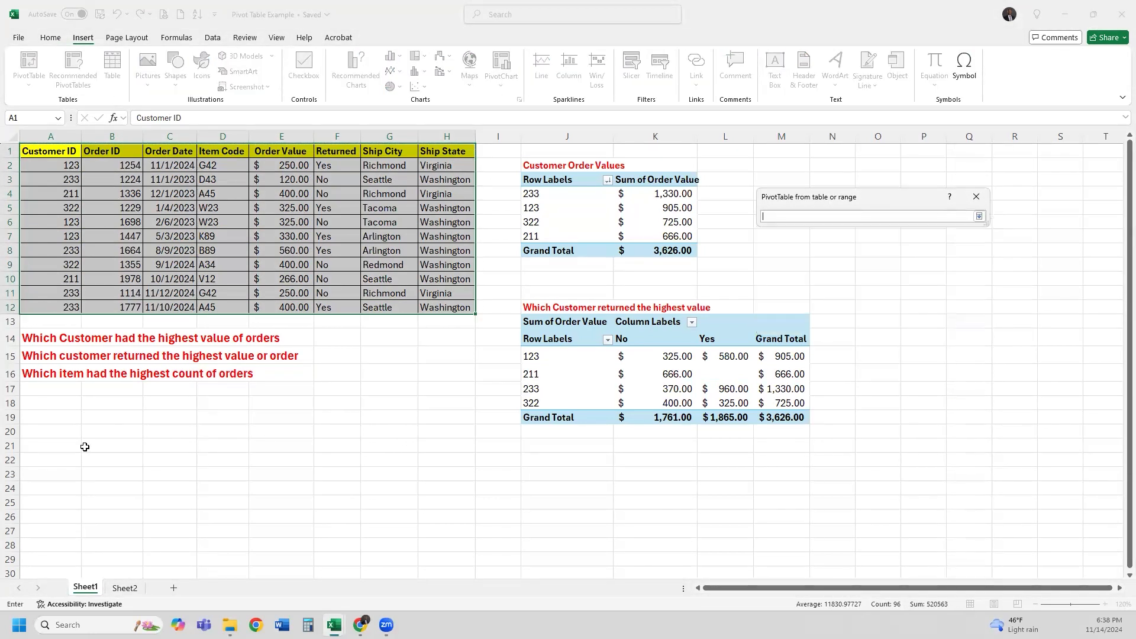
click(57, 443)
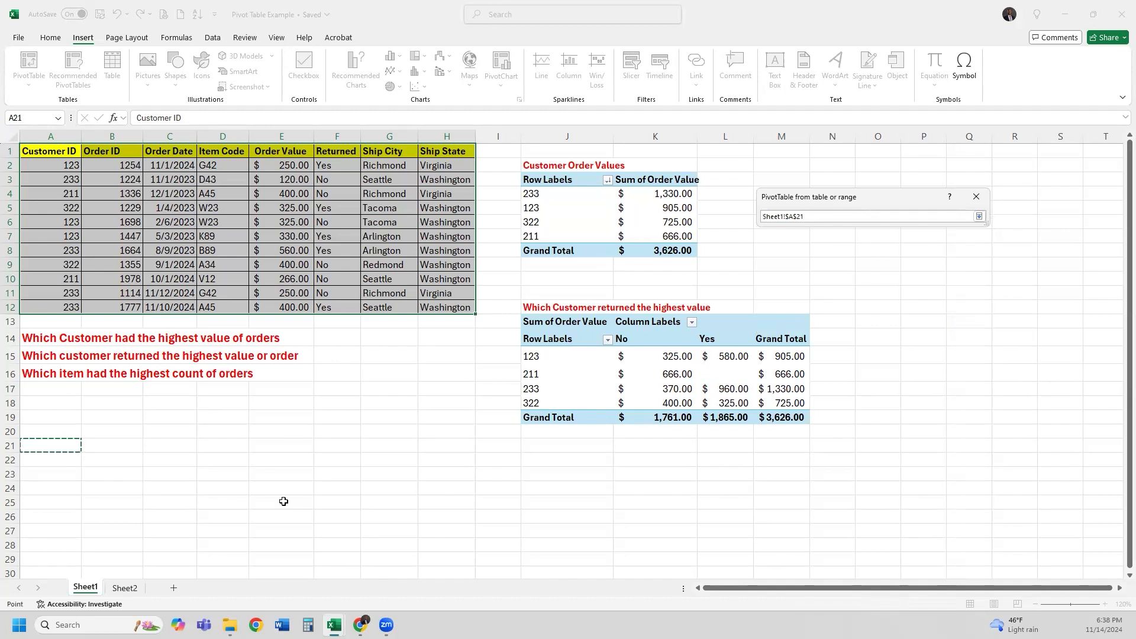
key(Return)
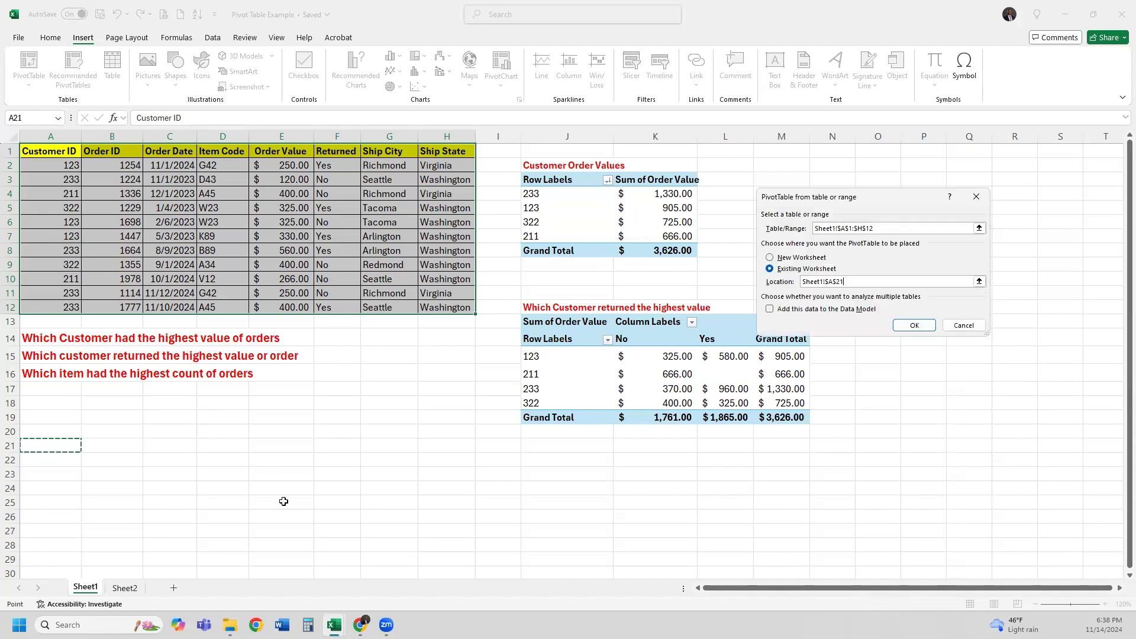
click(925, 327)
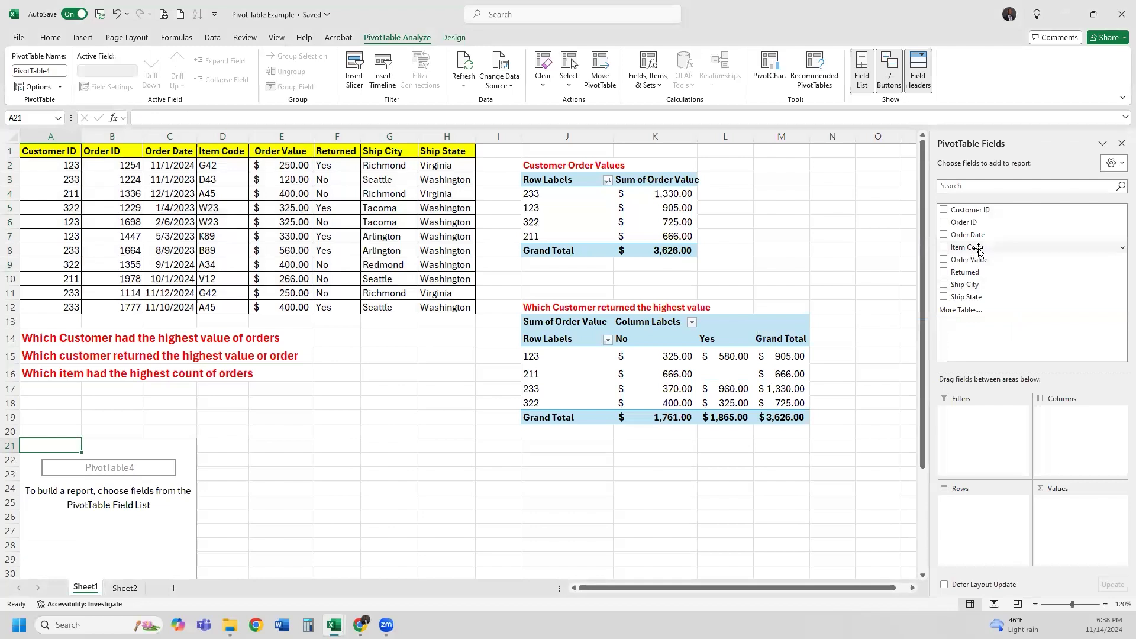
Put Item Code in Rows and Order ID in Values, summarized as Count
drag(979, 251, 990, 522)
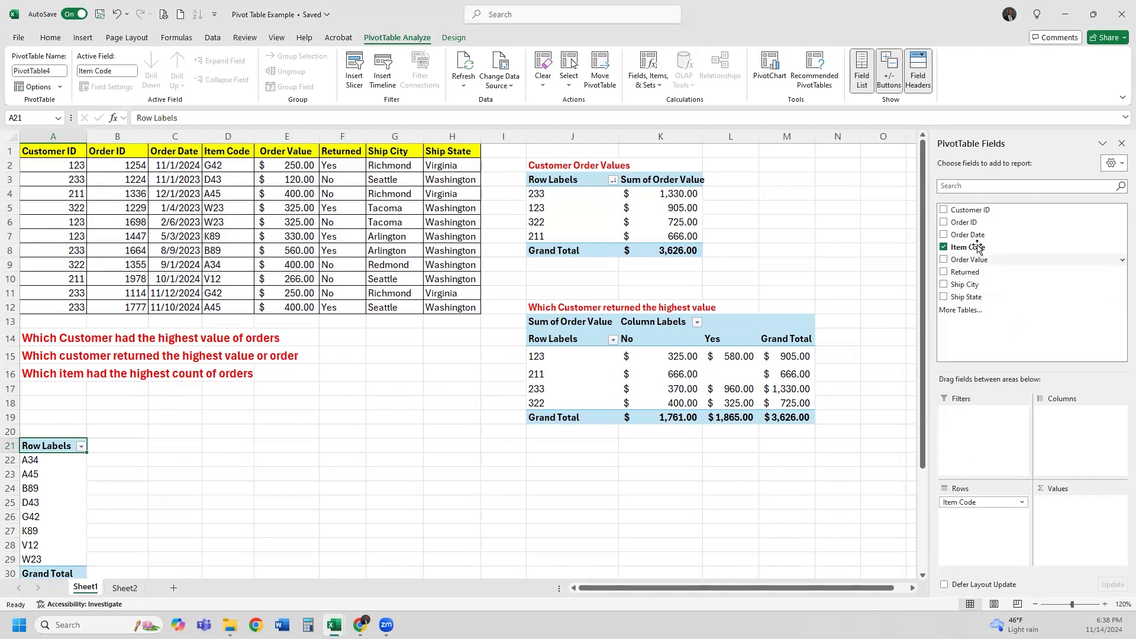
drag(976, 225, 1091, 513)
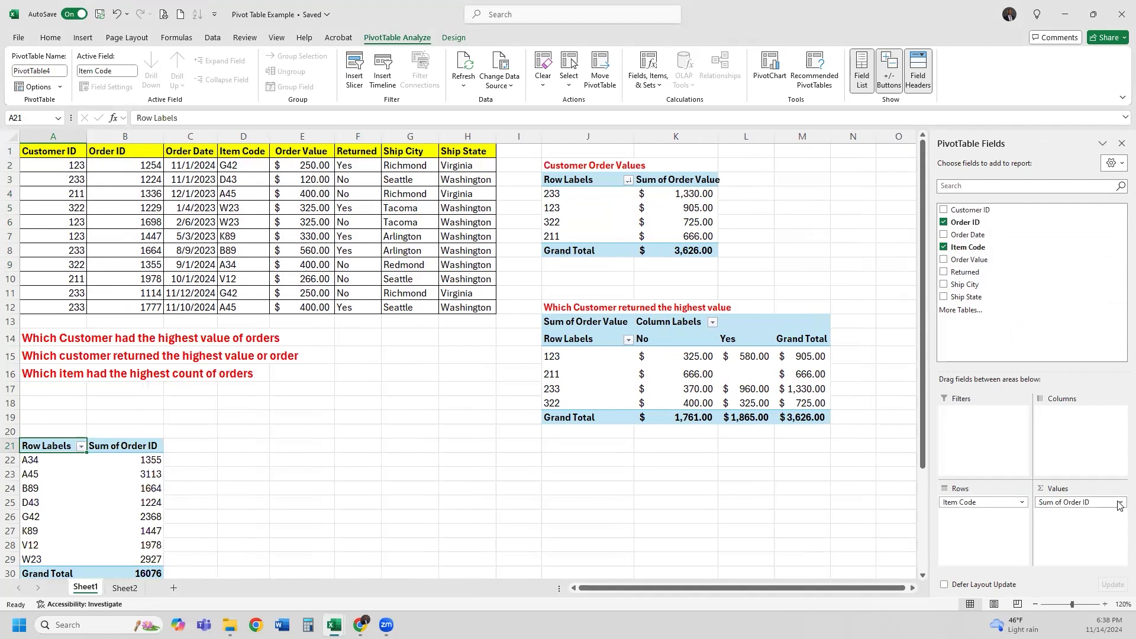
click(1095, 502)
click(1080, 488)
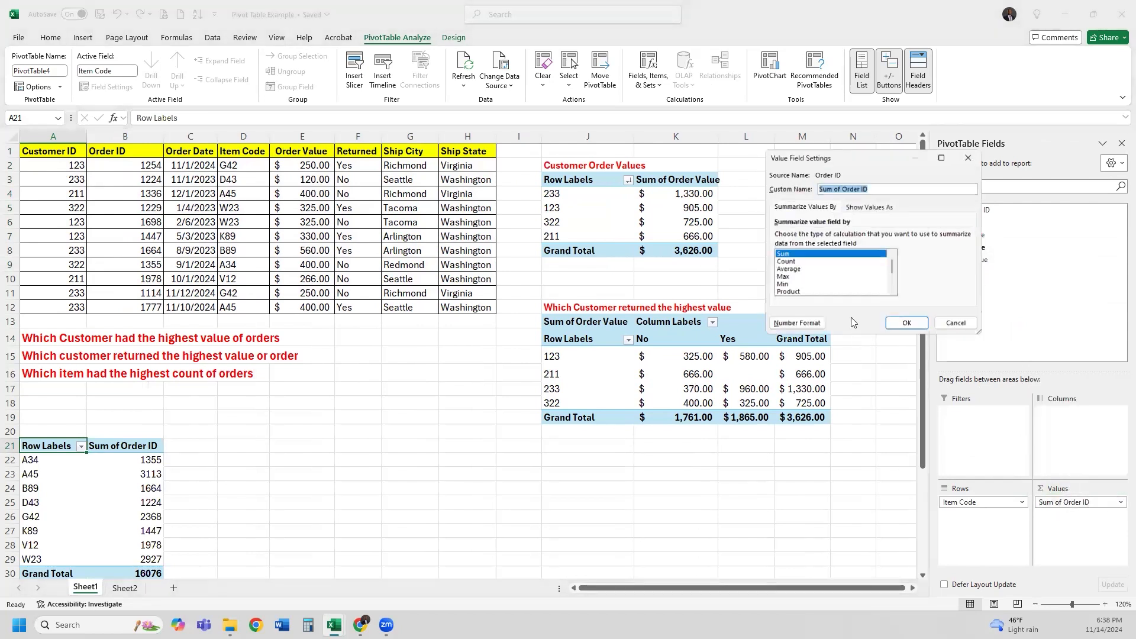
click(790, 262)
click(903, 324)
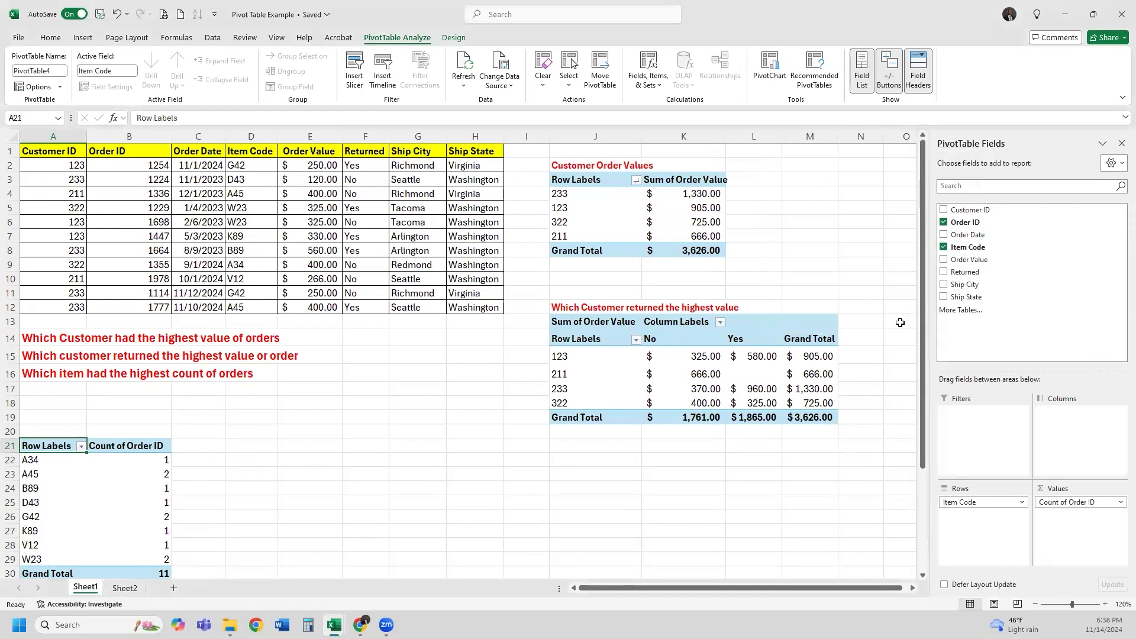
Change row 9's Item Code in D9 from A34 to A45
click(231, 196)
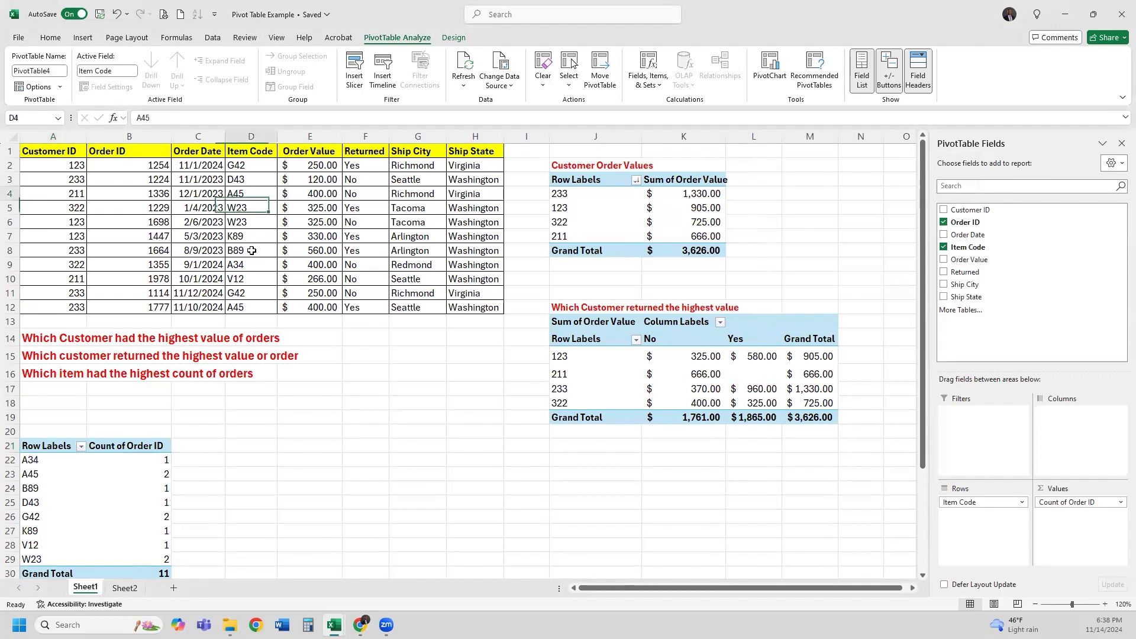
click(260, 264)
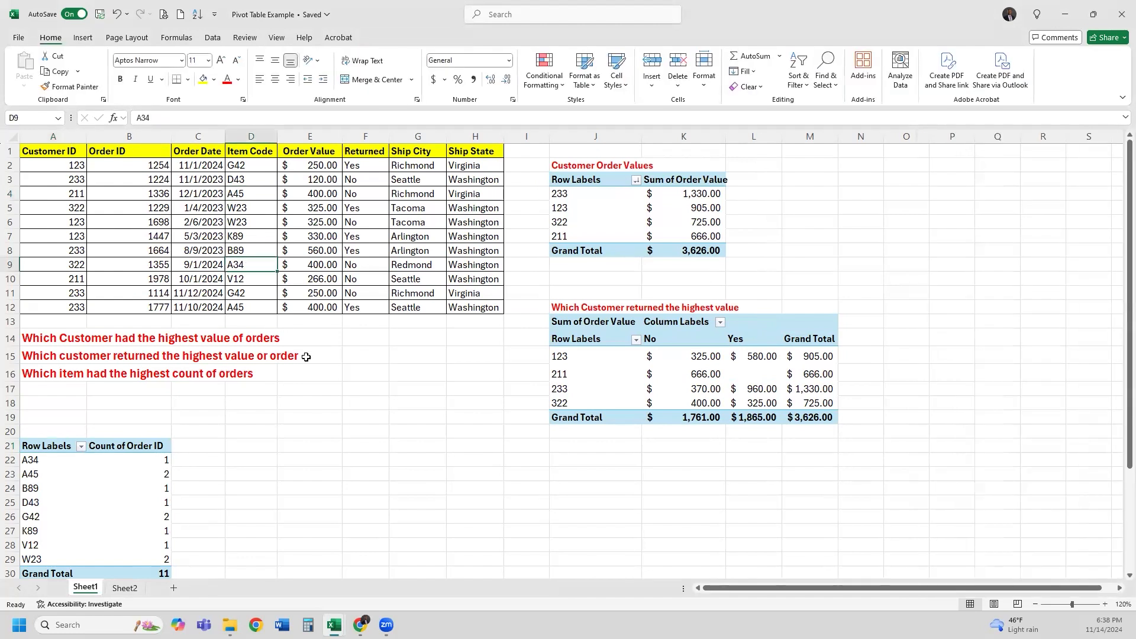
text(A45)
key(Tab)
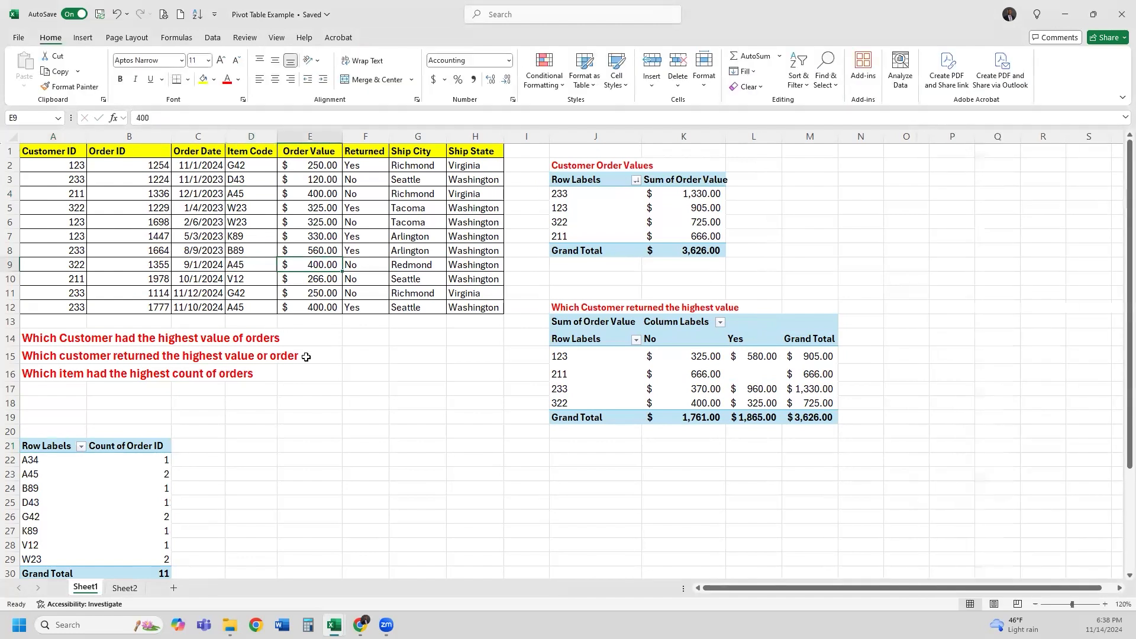
key(Return)
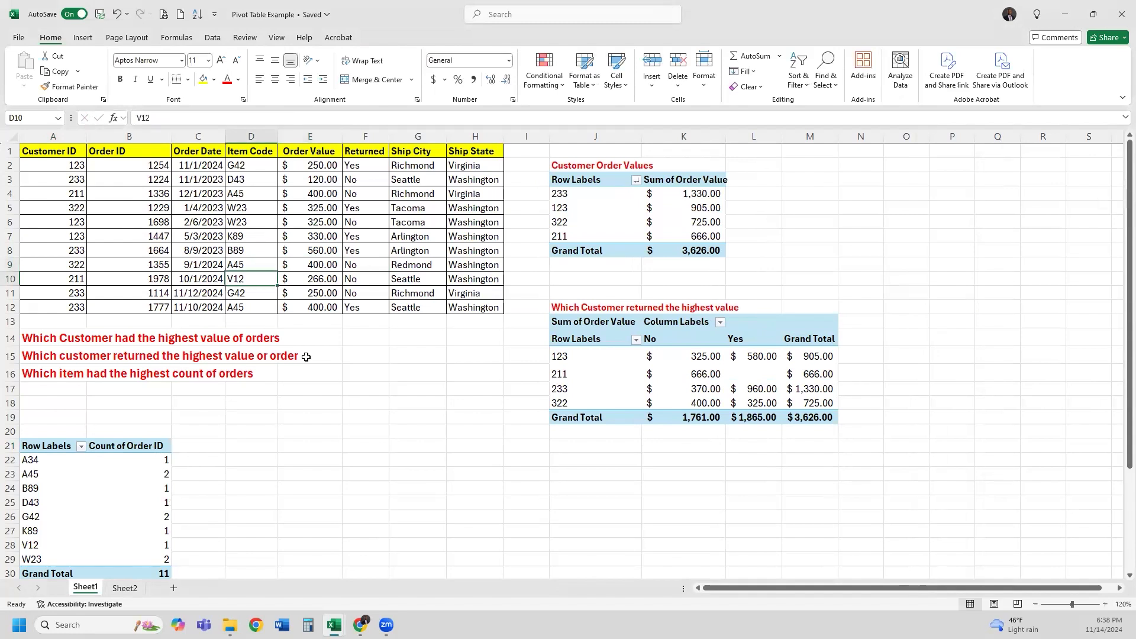
Refresh the item-count PivotTable so A45 shows 3 orders
right_click(116, 478)
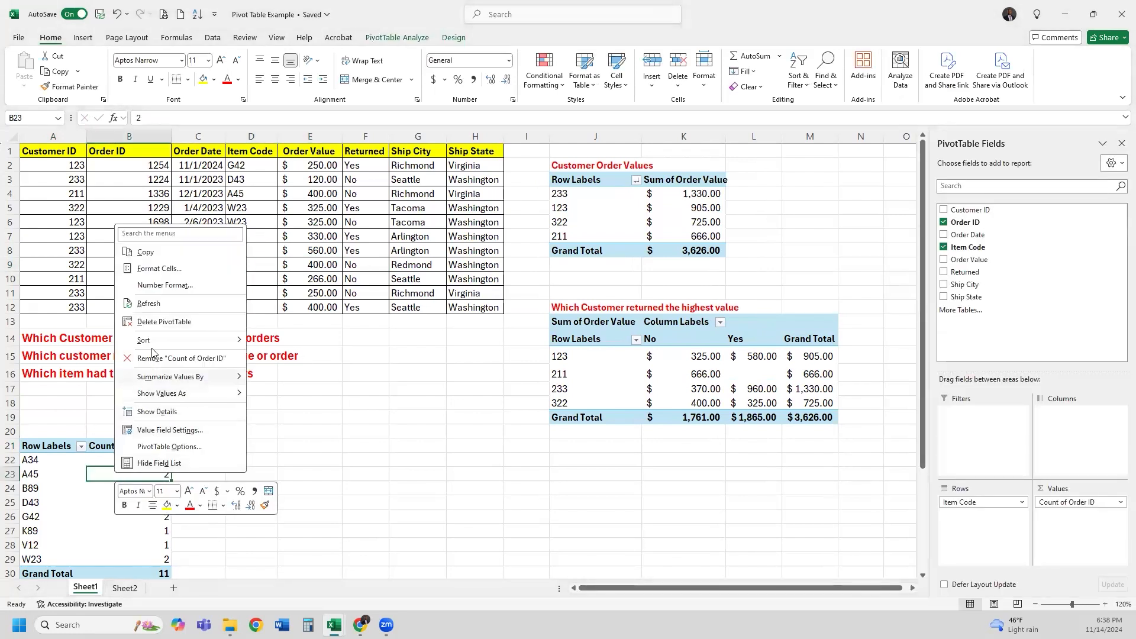
click(151, 304)
click(256, 457)
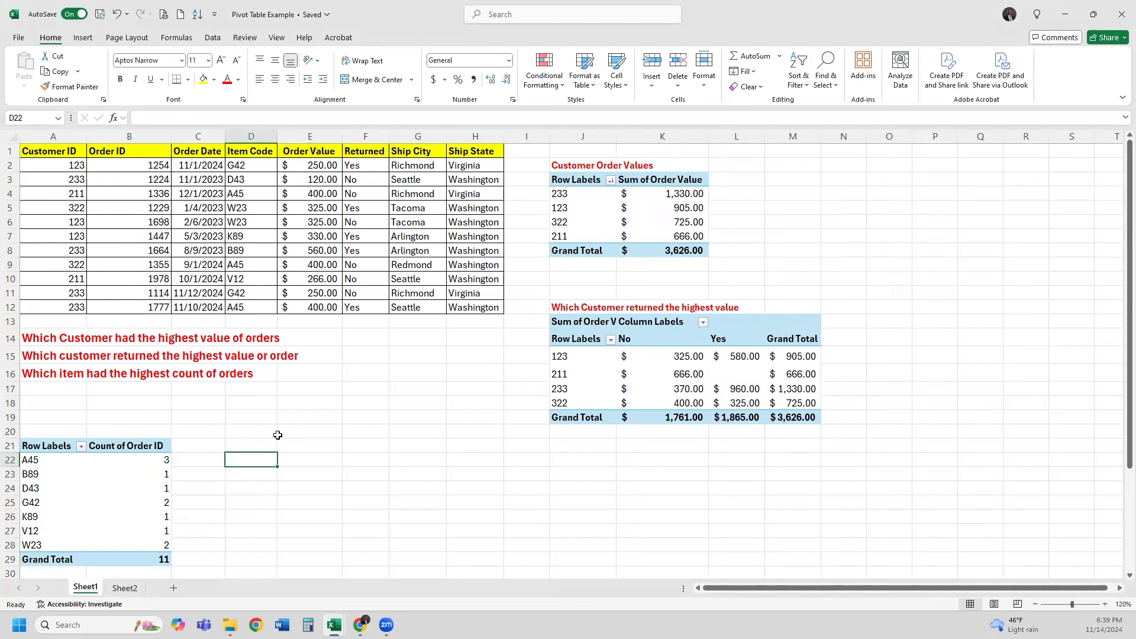
drag(238, 167, 248, 237)
click(41, 463)
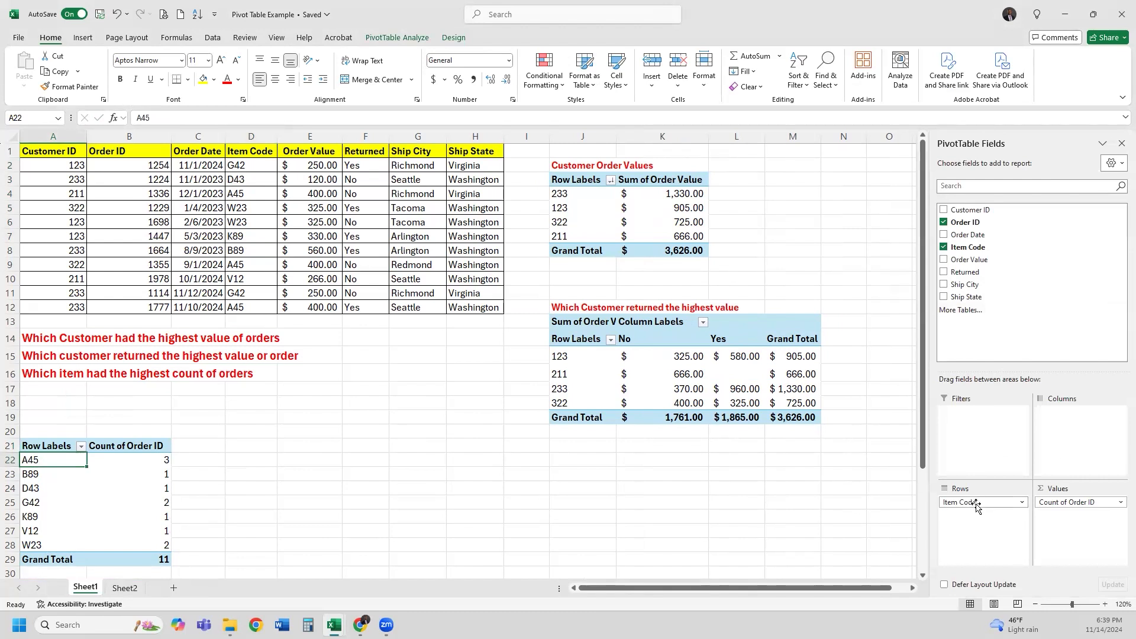
drag(36, 461, 39, 542)
drag(41, 465, 44, 535)
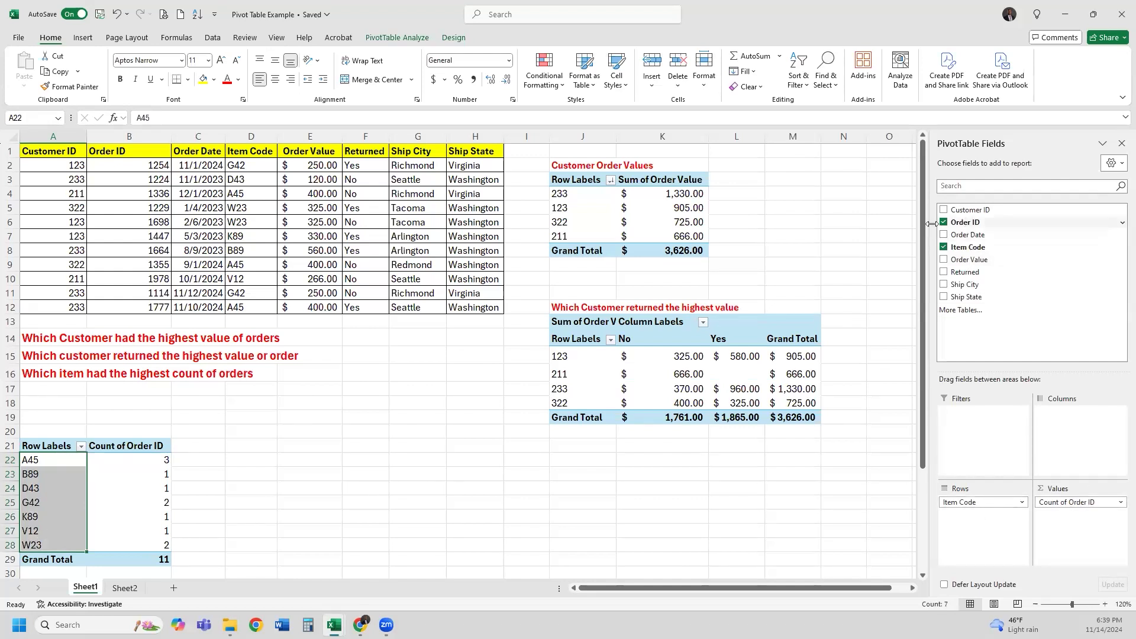
click(149, 167)
drag(147, 194, 149, 306)
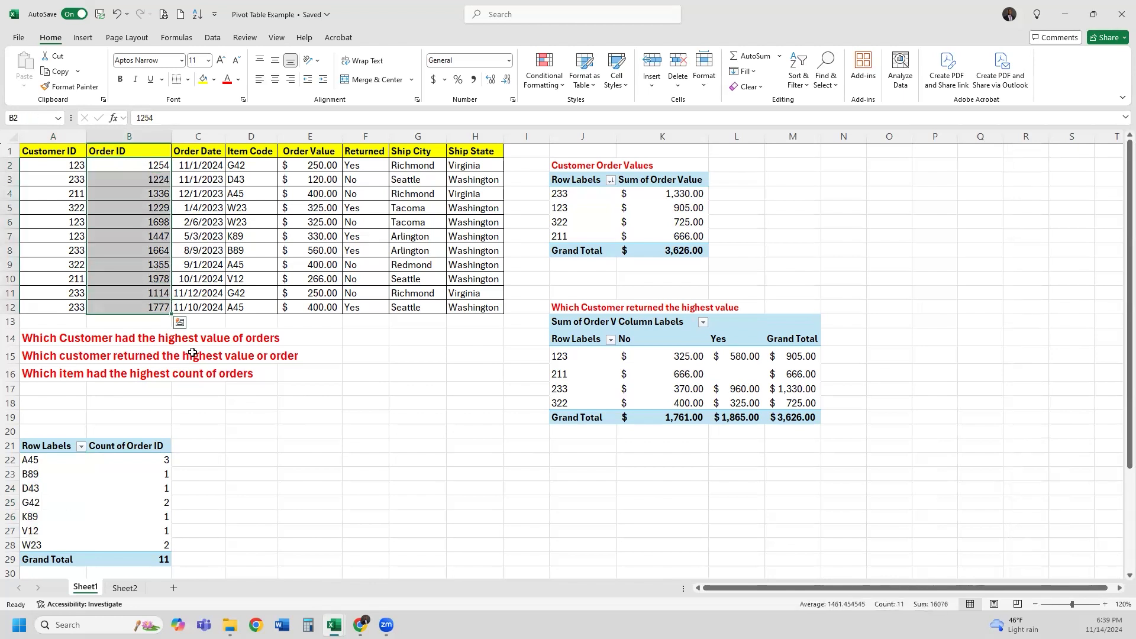
click(153, 251)
click(146, 488)
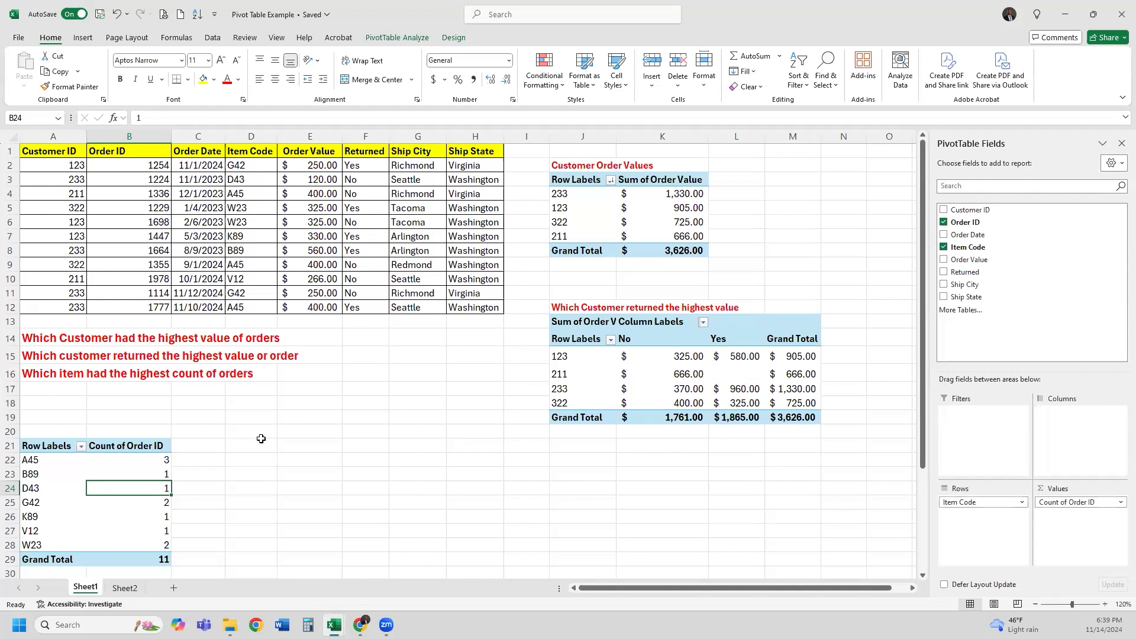
click(50, 459)
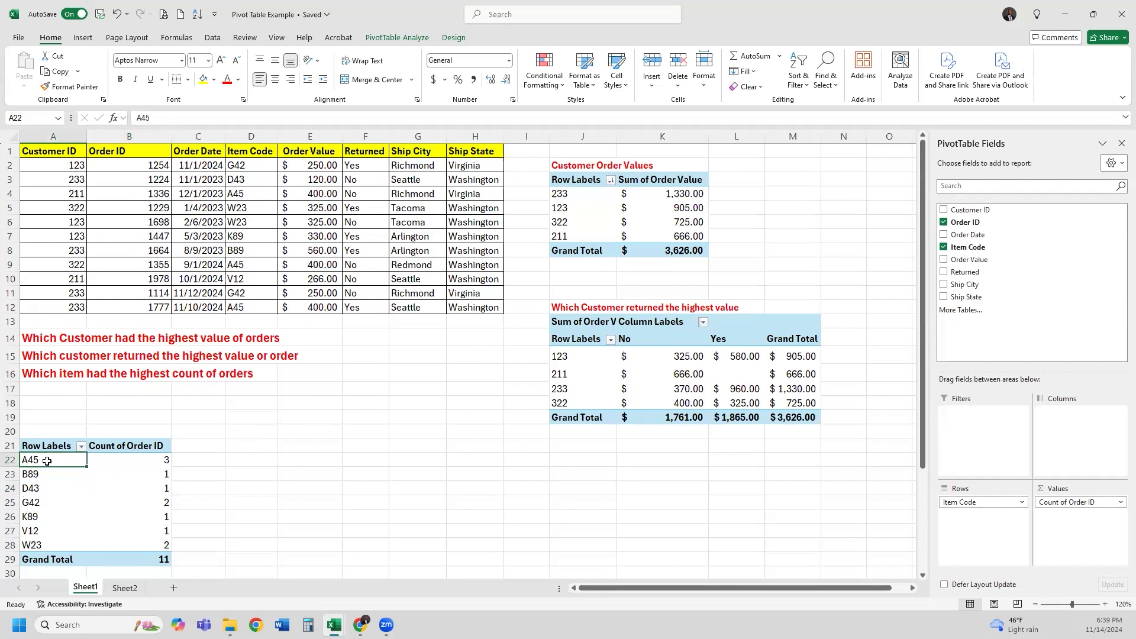
click(127, 461)
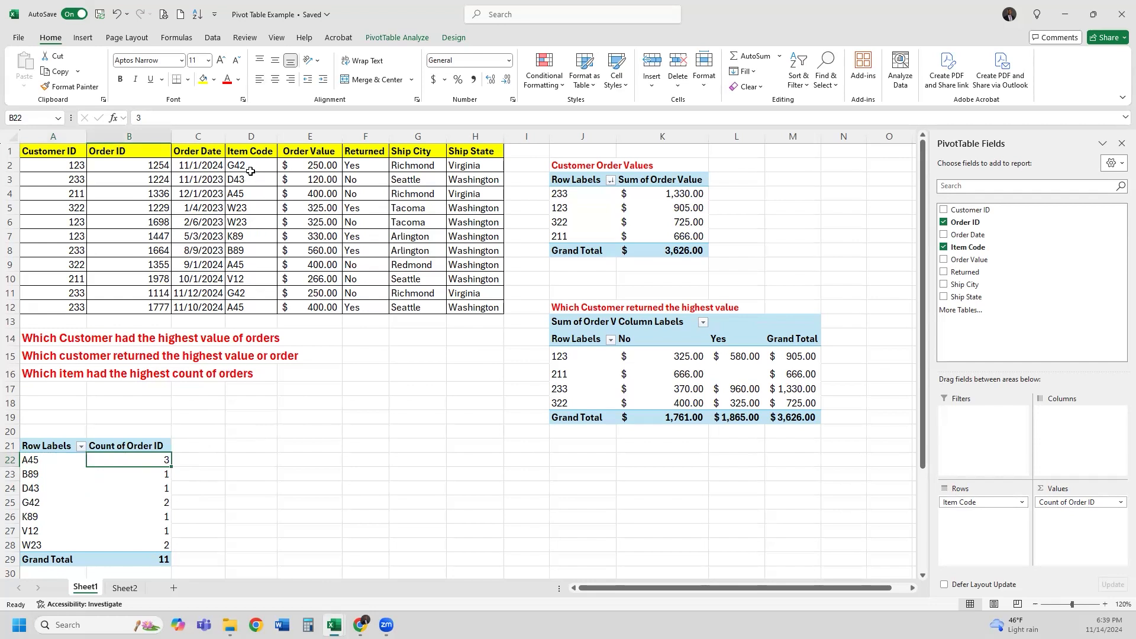
drag(467, 151, 59, 307)
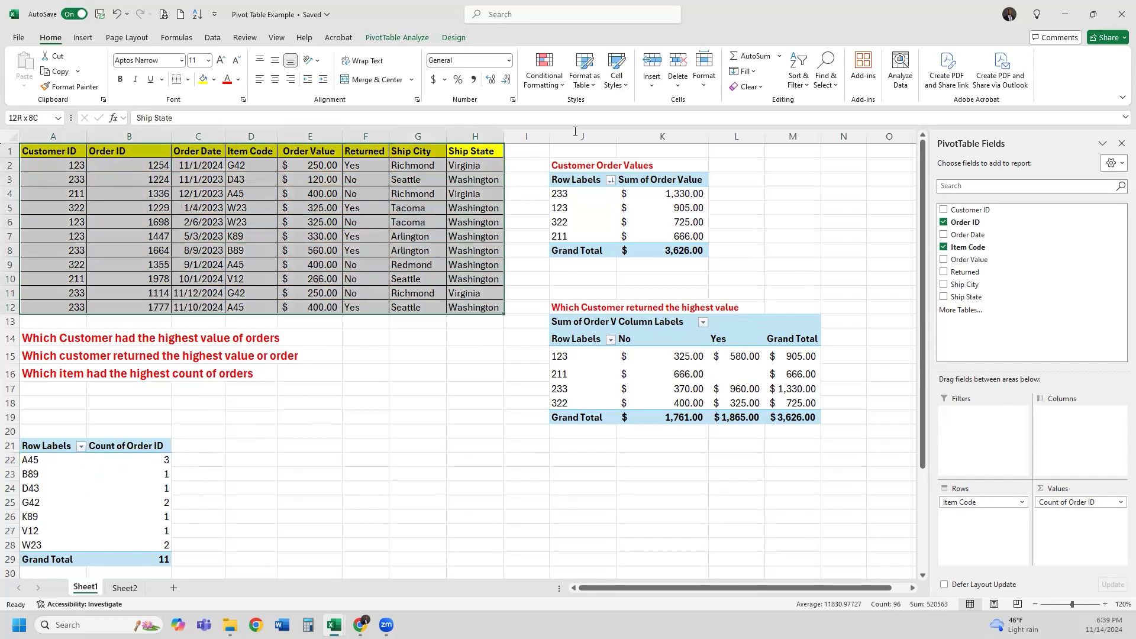
click(253, 161)
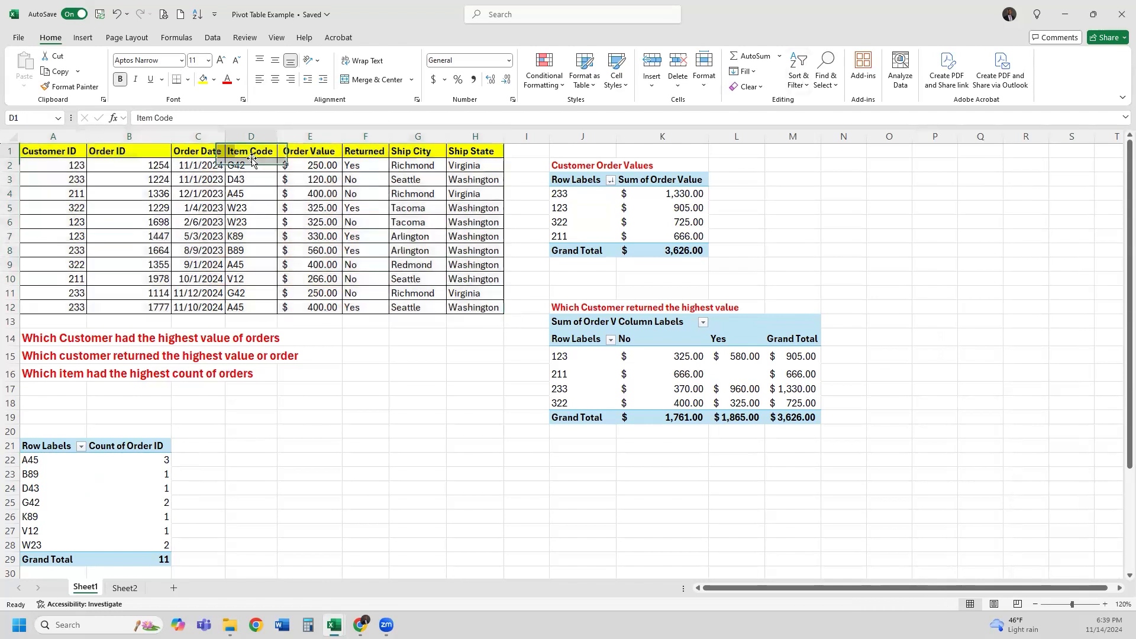
click(251, 193)
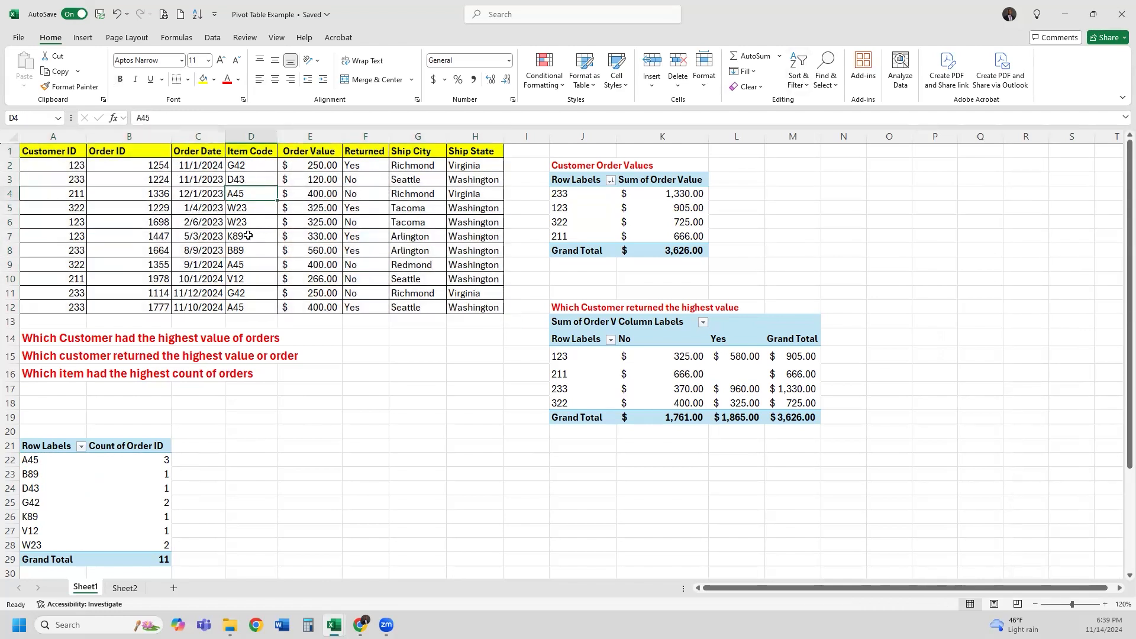
Fill the three A45 order cells and the pivot's A45 row orange
ctrl+click(250, 265)
ctrl+click(253, 307)
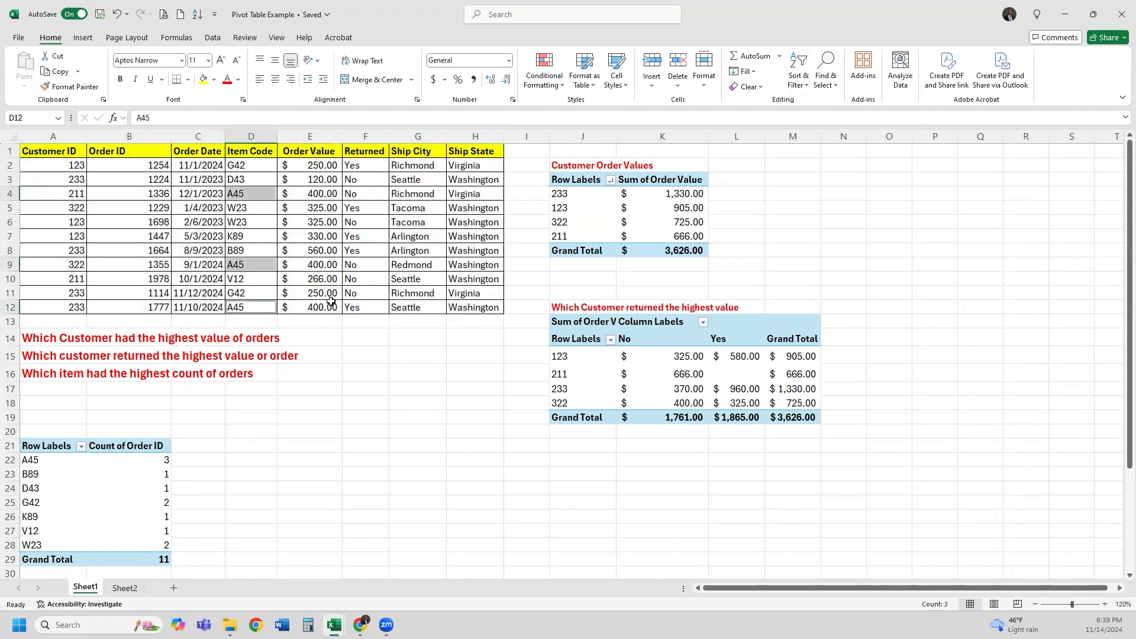
click(214, 79)
click(252, 135)
drag(101, 458, 74, 458)
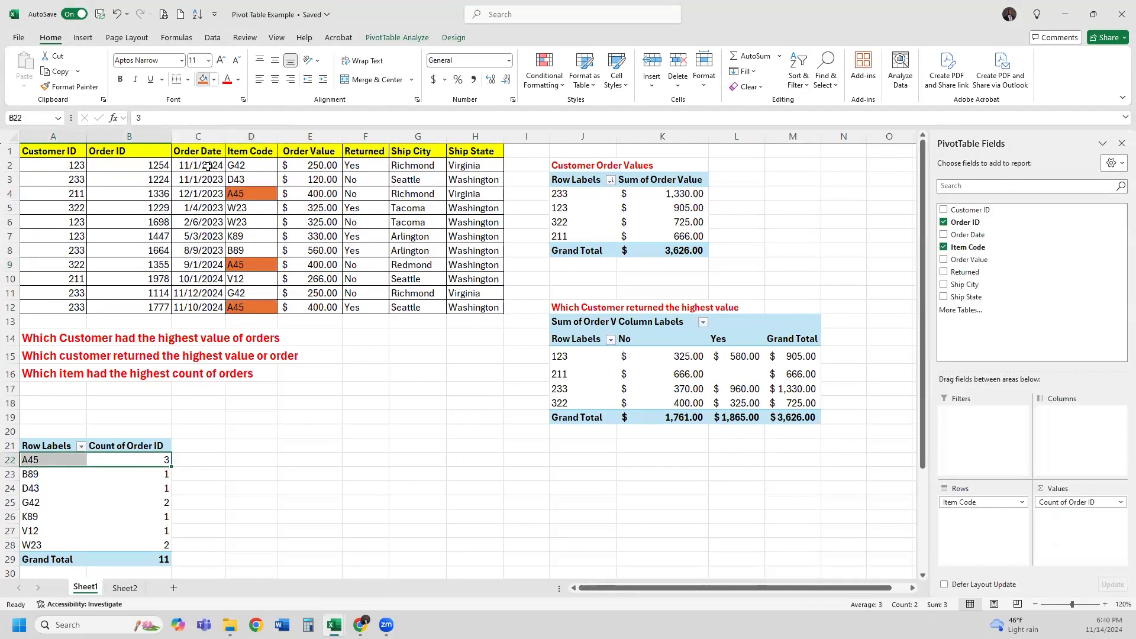
click(203, 79)
click(244, 432)
click(253, 308)
click(250, 264)
click(243, 194)
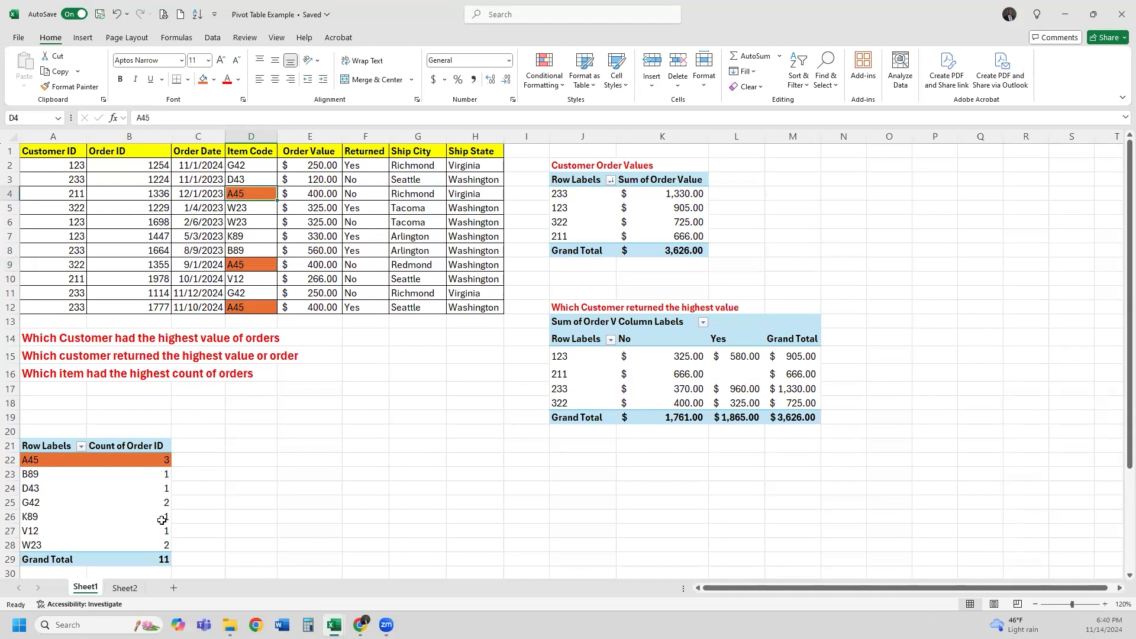
Fill the pivot's G42 row and the two G42 order cells green
click(138, 500)
drag(115, 495, 27, 502)
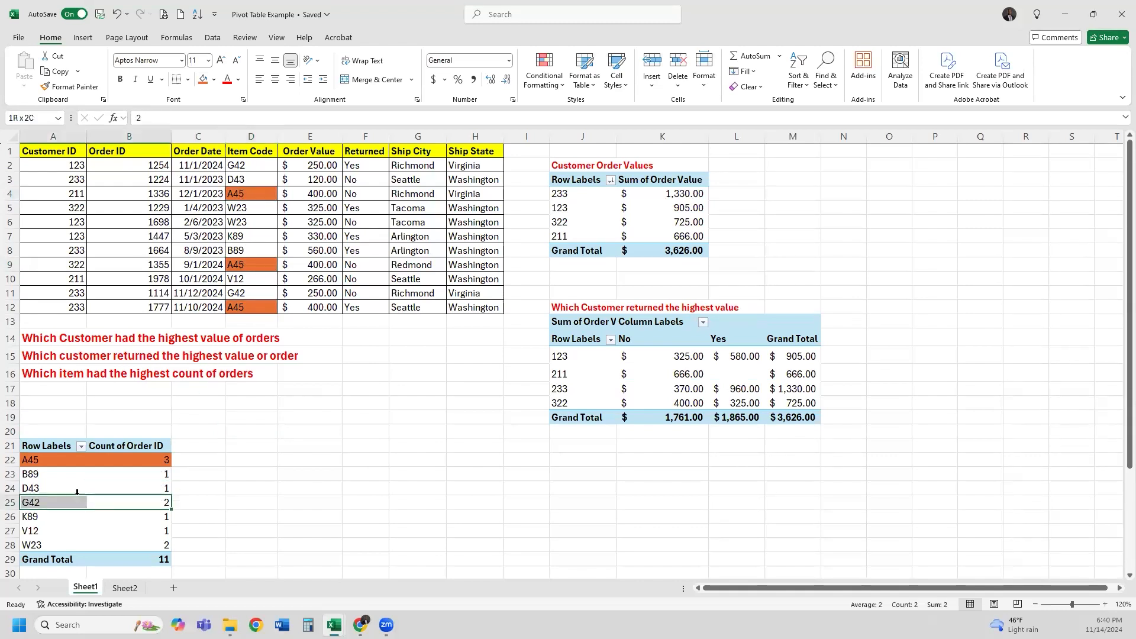
click(207, 78)
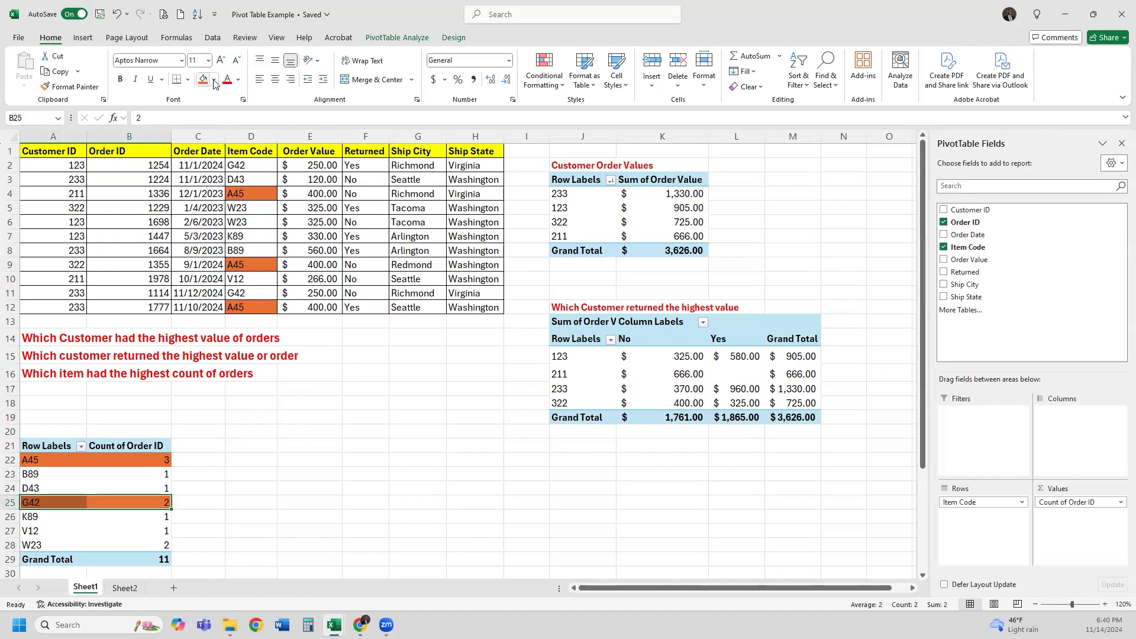
click(214, 81)
click(275, 136)
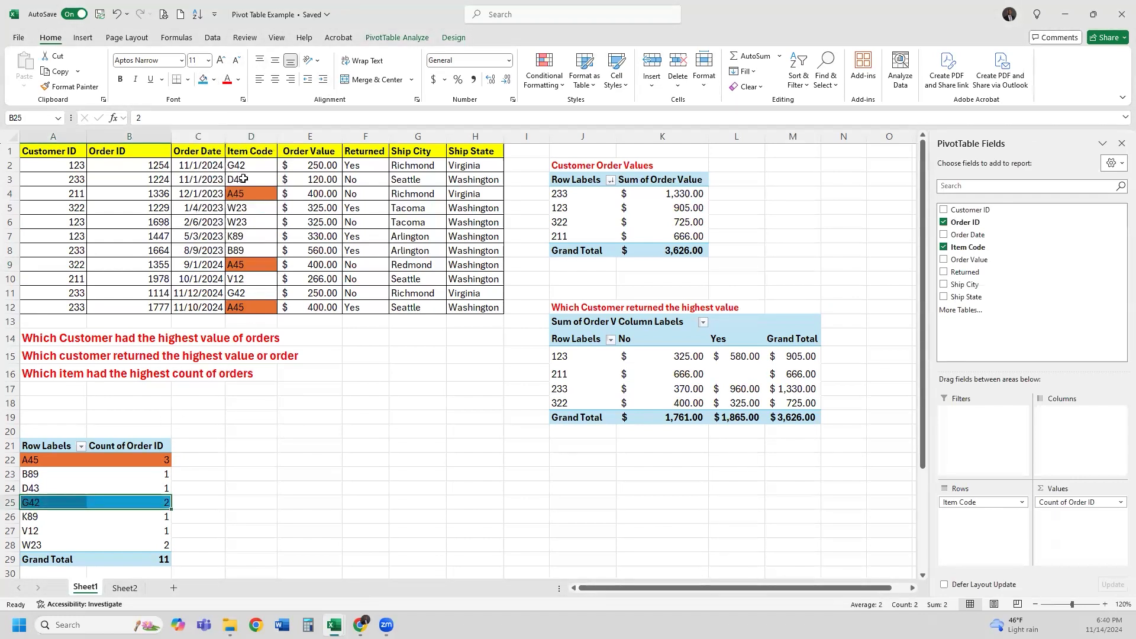
click(215, 81)
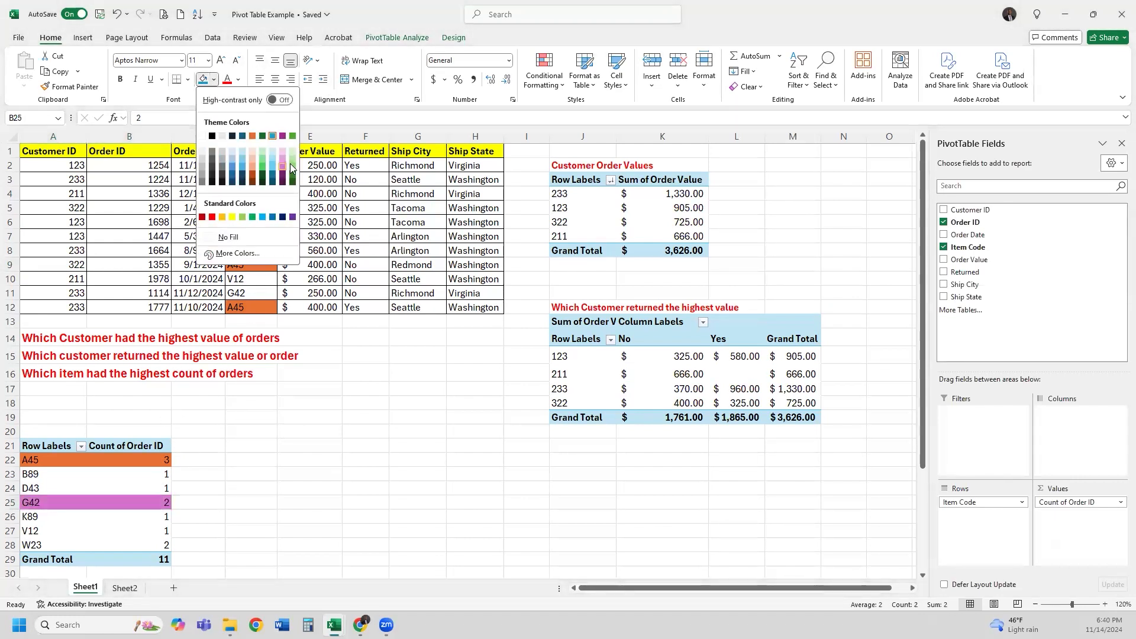
click(291, 168)
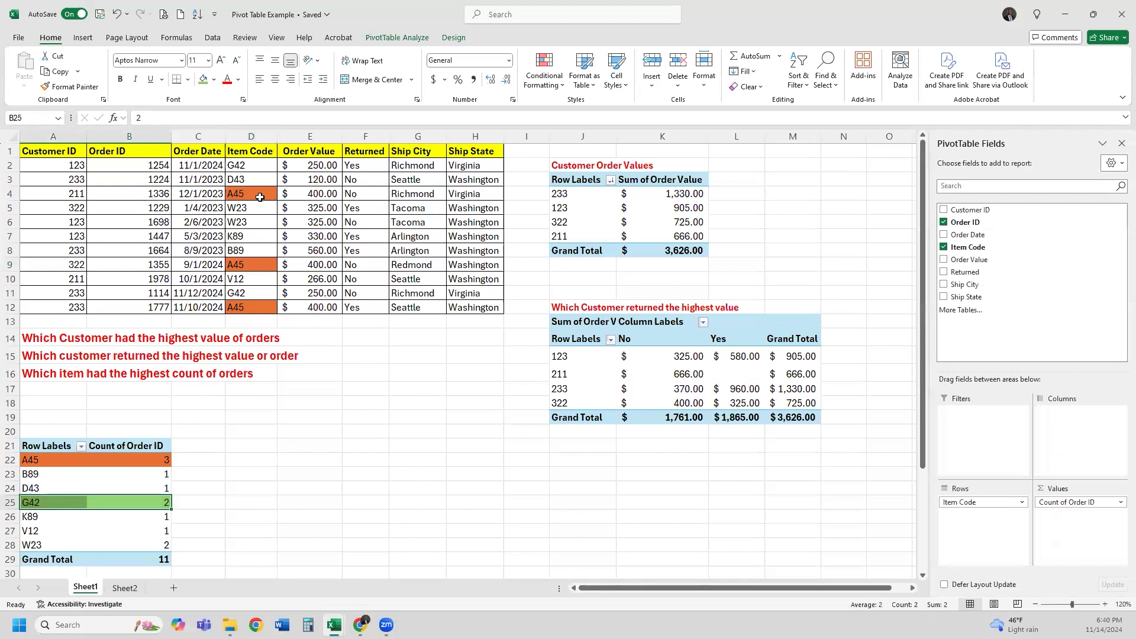
click(248, 165)
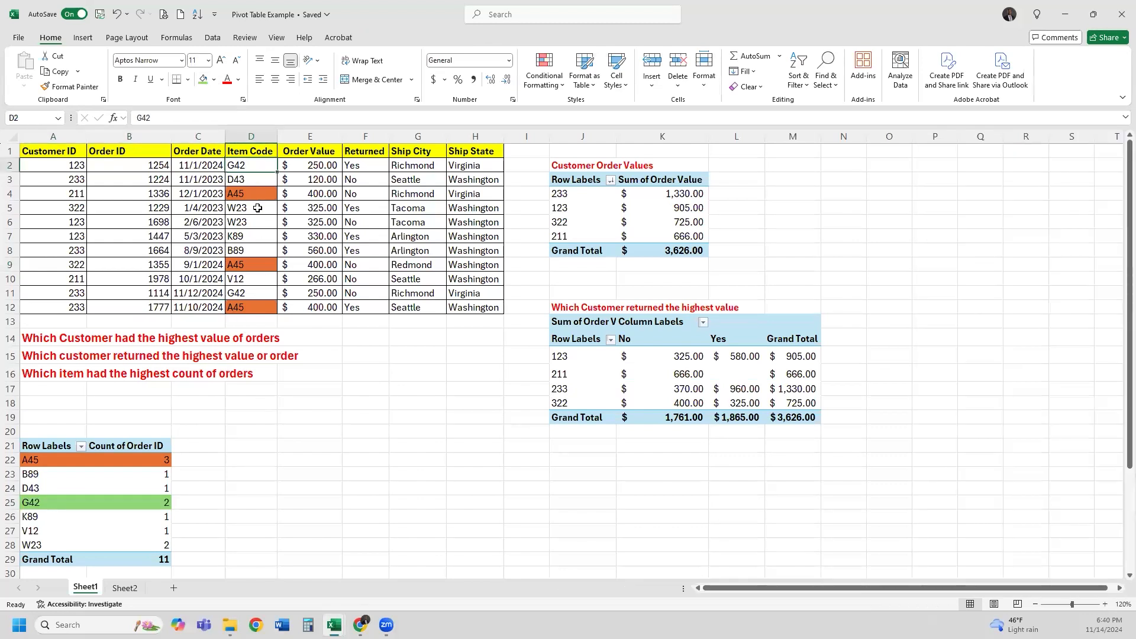
ctrl+click(241, 290)
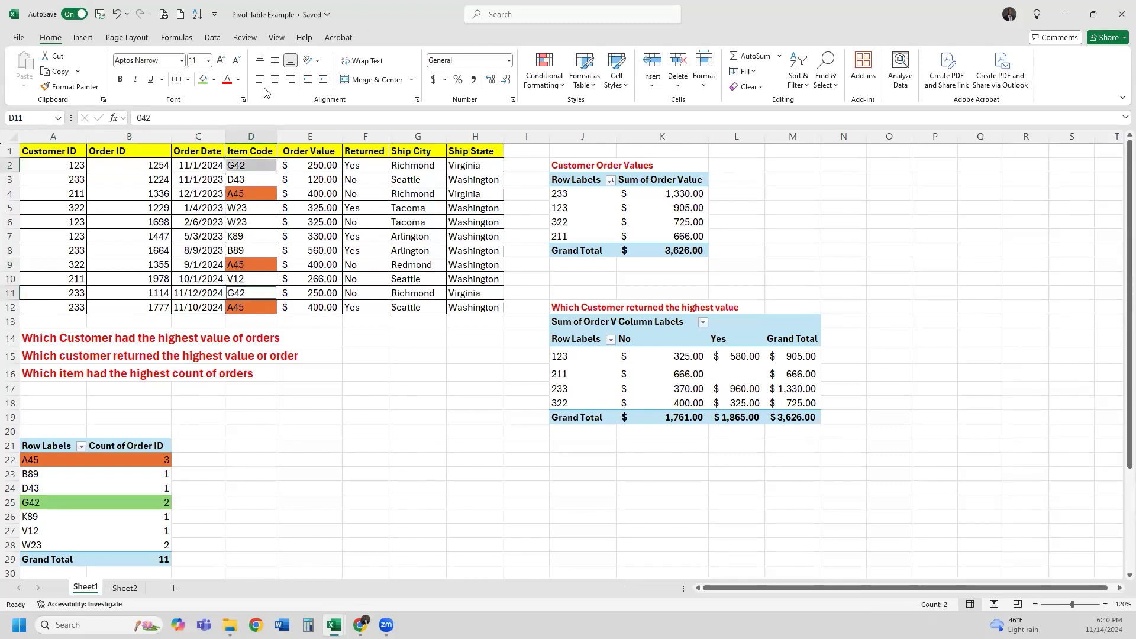
click(203, 79)
click(256, 345)
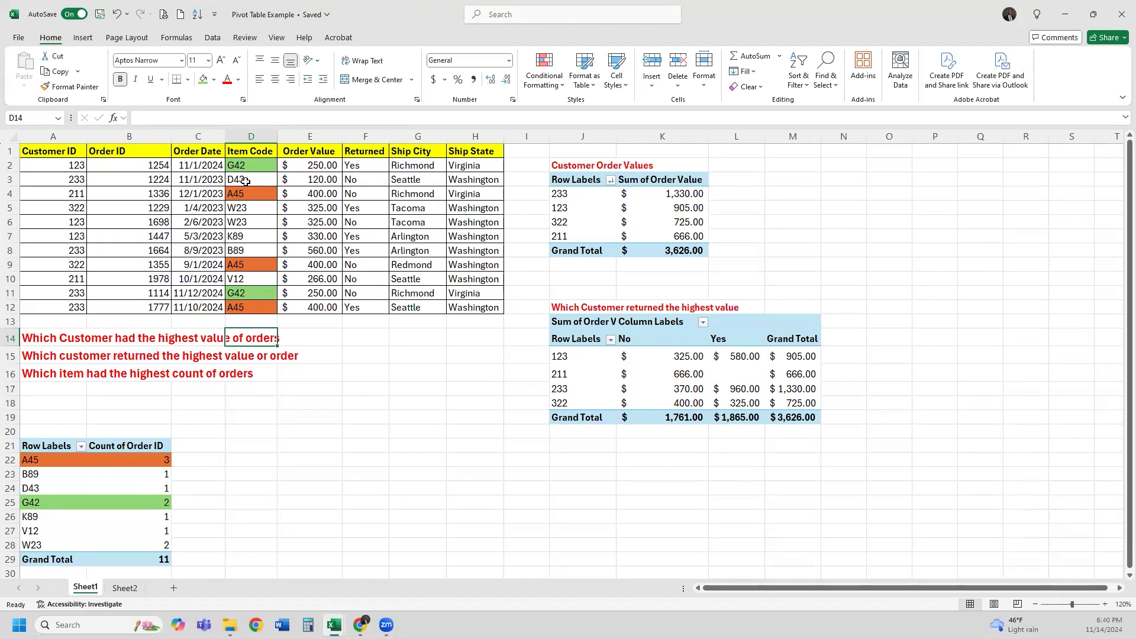
drag(246, 166, 249, 307)
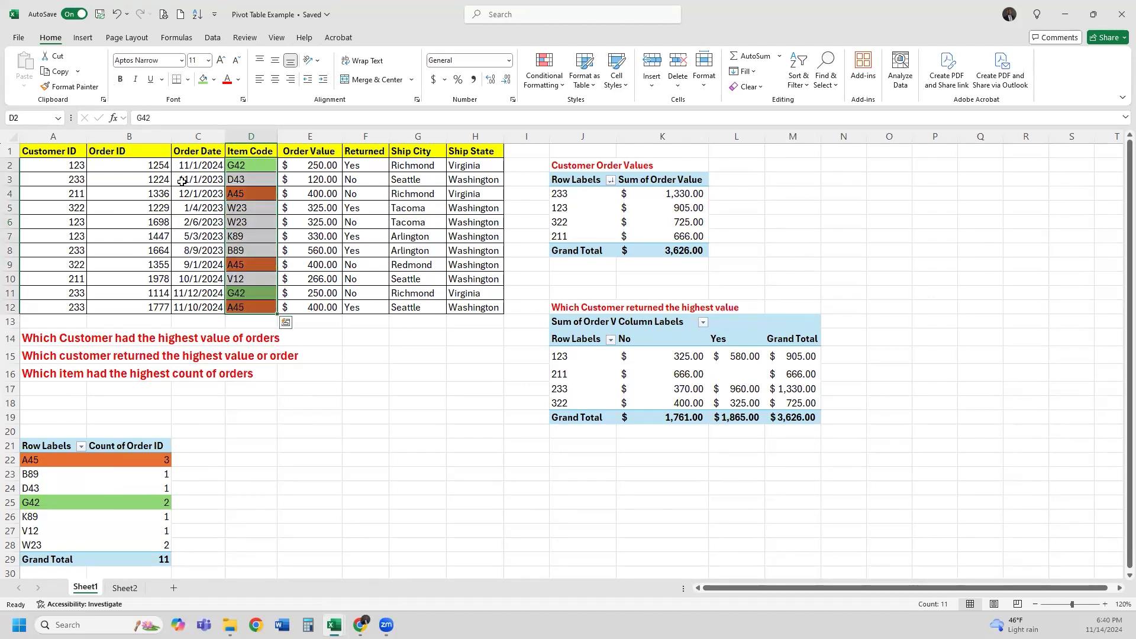
drag(156, 165, 157, 293)
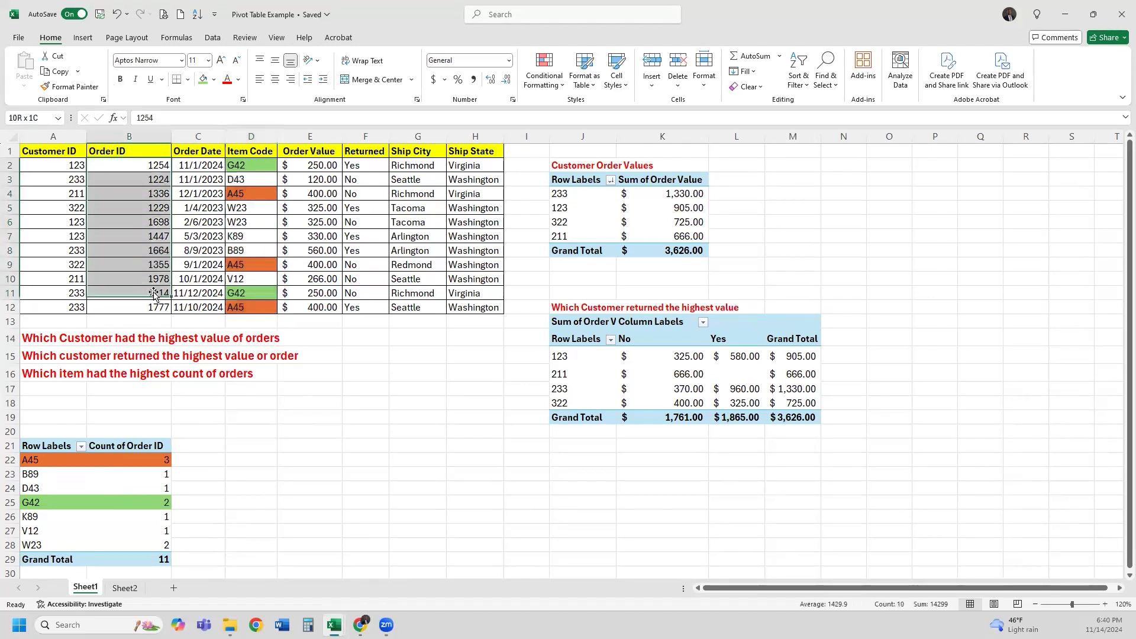
click(51, 459)
click(134, 460)
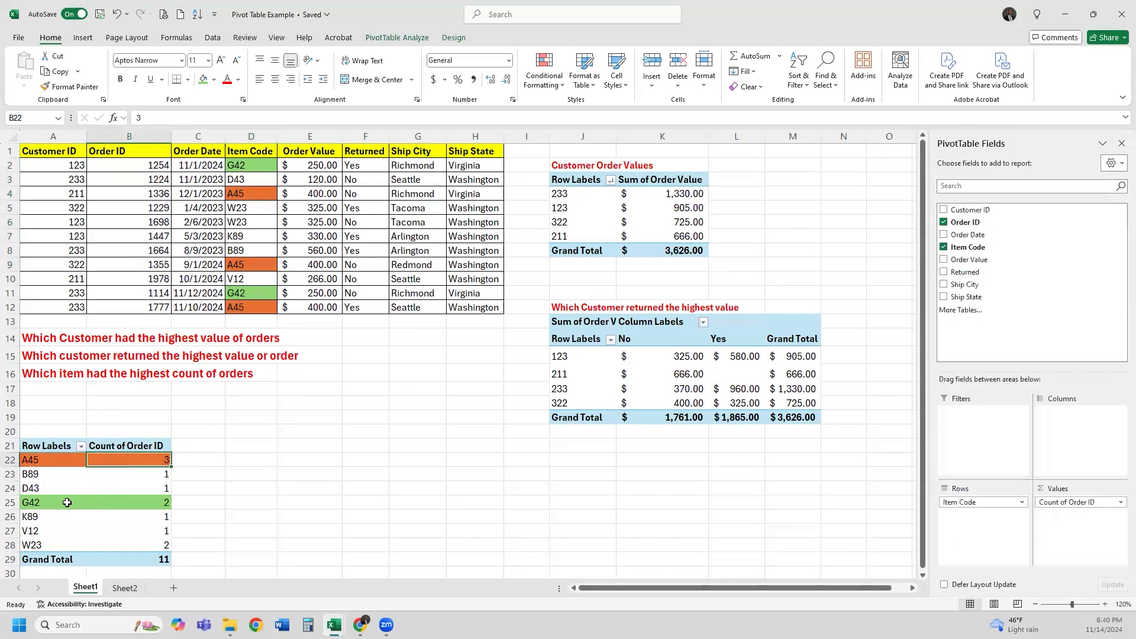
click(67, 503)
click(139, 508)
click(151, 460)
drag(61, 461, 147, 463)
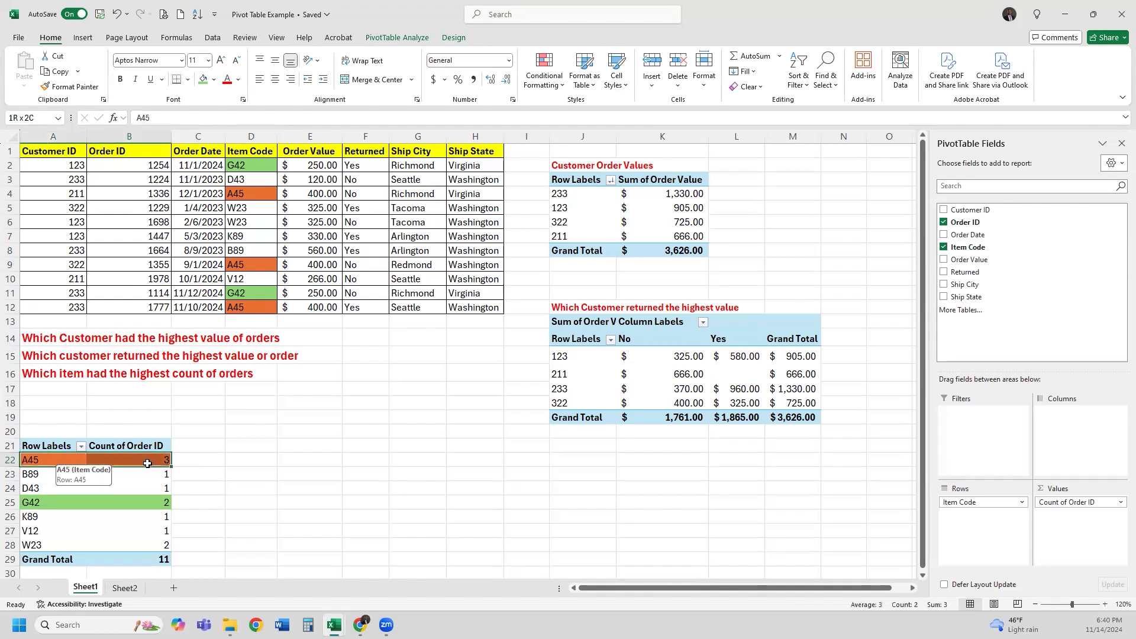
mouse_move(150, 475)
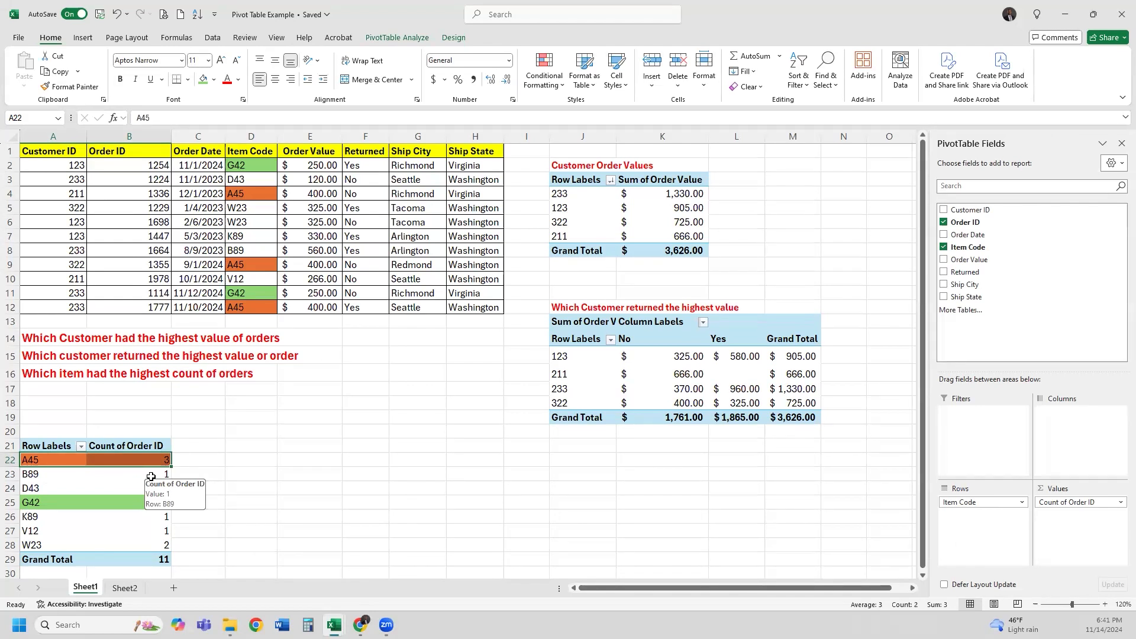
click(136, 435)
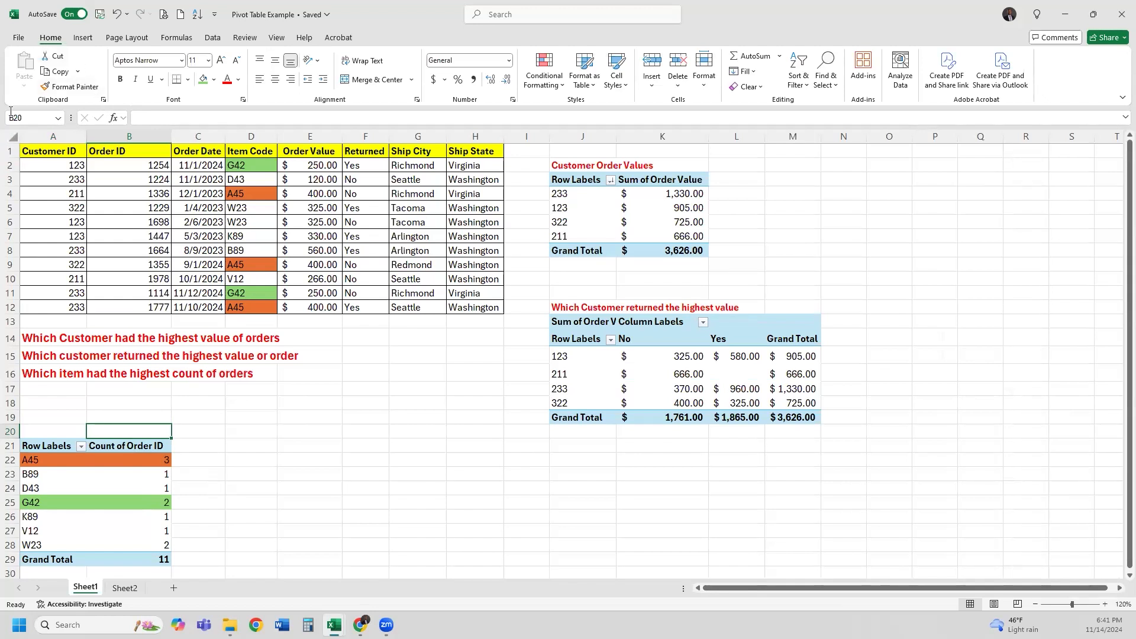
Switch to the walmart sales data workbook and make header row A1:J1 green and bold
click(23, 37)
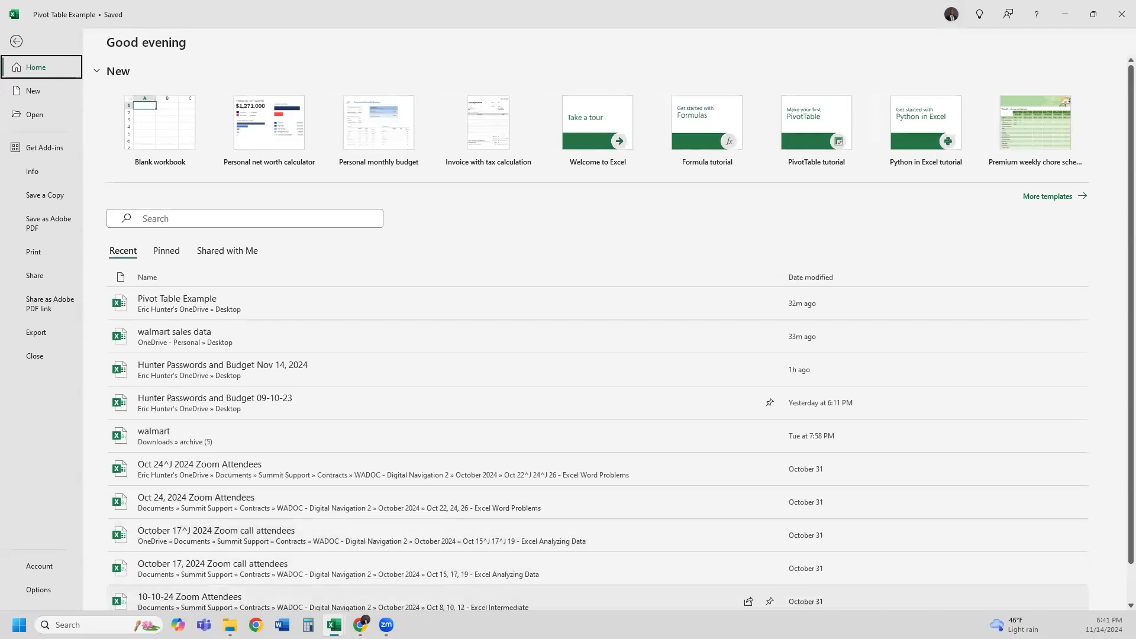
mouse_move(334, 623)
click(290, 577)
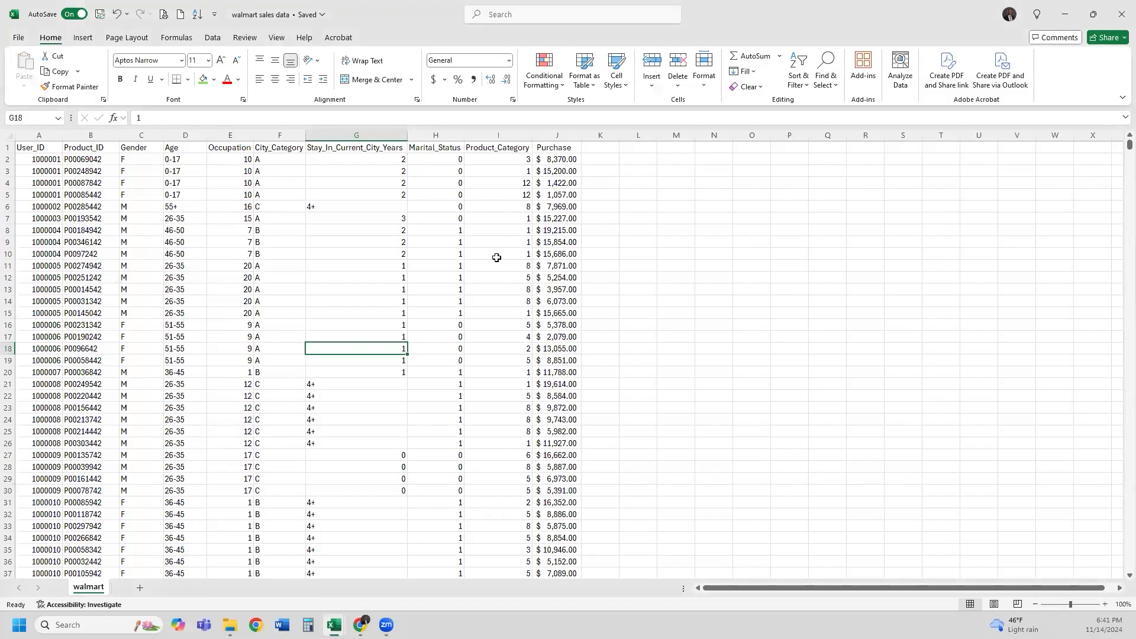
drag(42, 149, 565, 149)
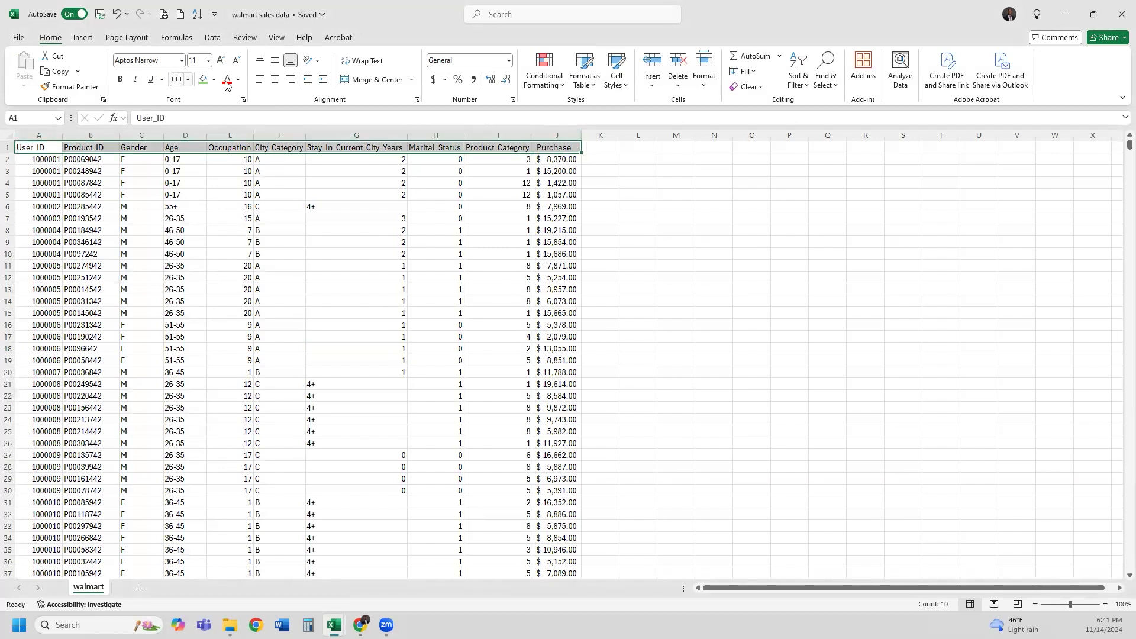
click(203, 78)
click(120, 79)
click(106, 194)
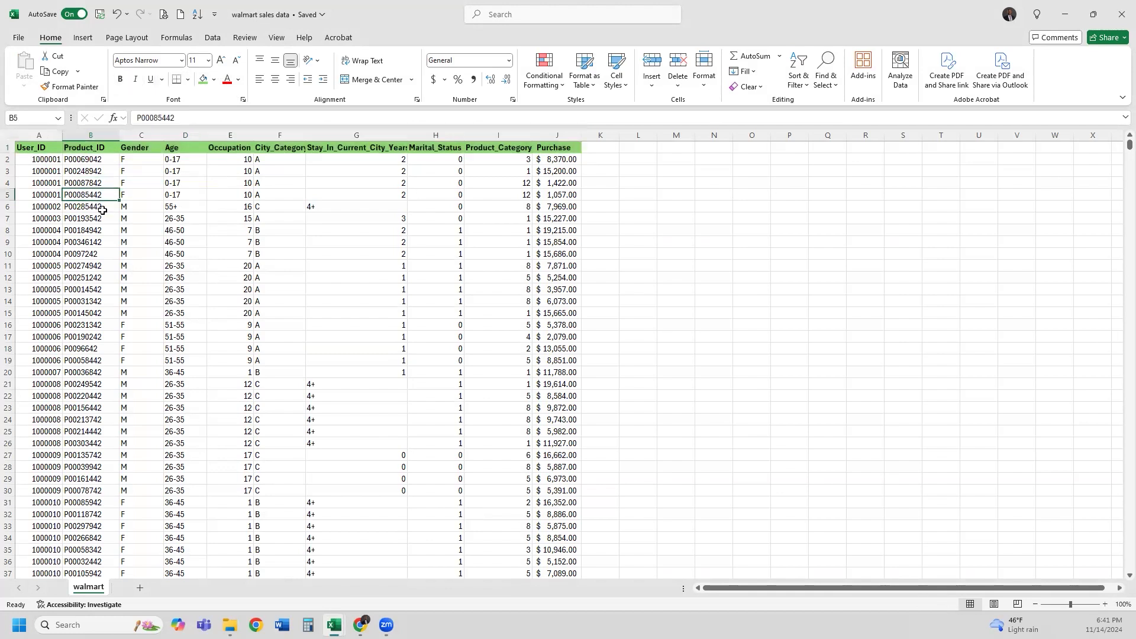
Freeze the top row so the headers stay visible while scrolling
ctrl+scroll(151, 217, up, 1)
scroll(71, 218, up, 1)
click(54, 165)
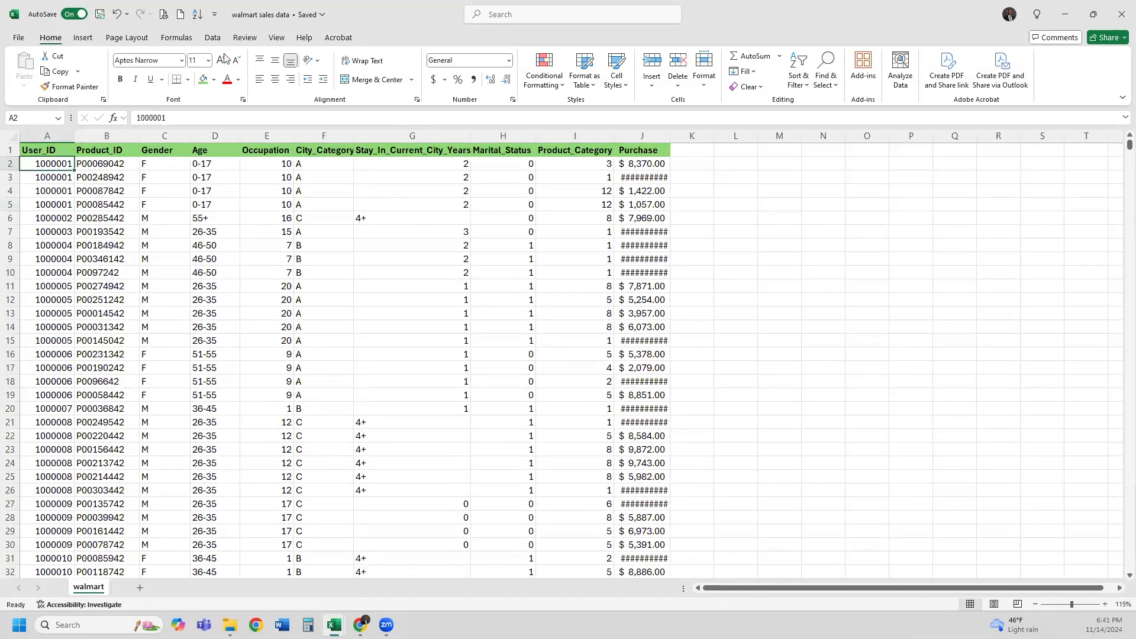
click(276, 37)
click(628, 86)
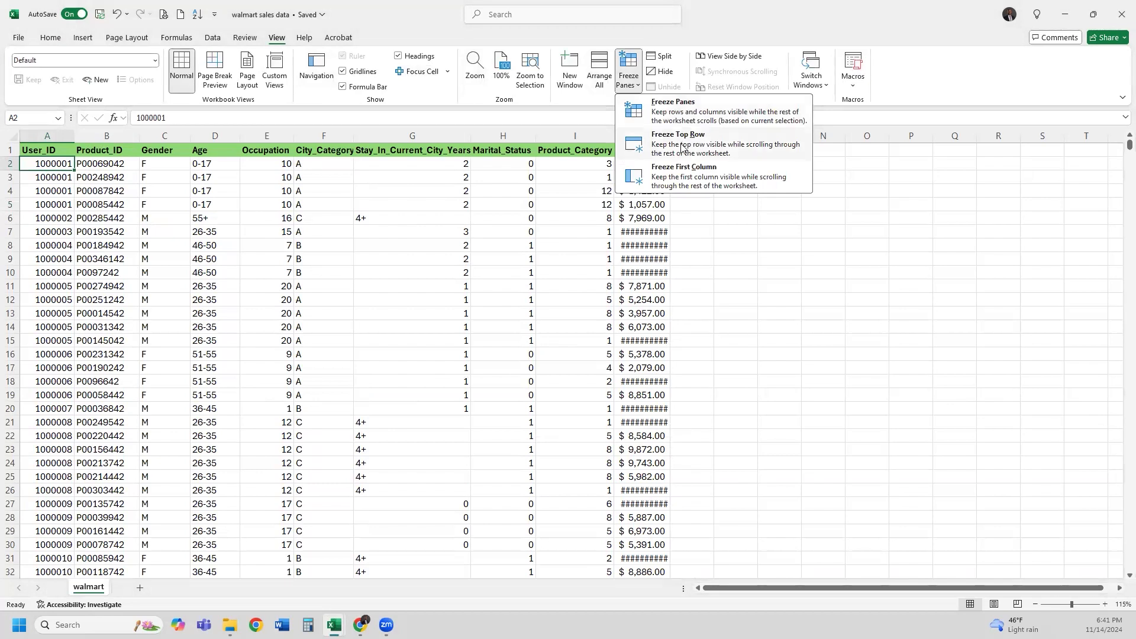
click(728, 144)
click(350, 231)
scroll(346, 225, down, 20)
scroll(222, 222, up, 20)
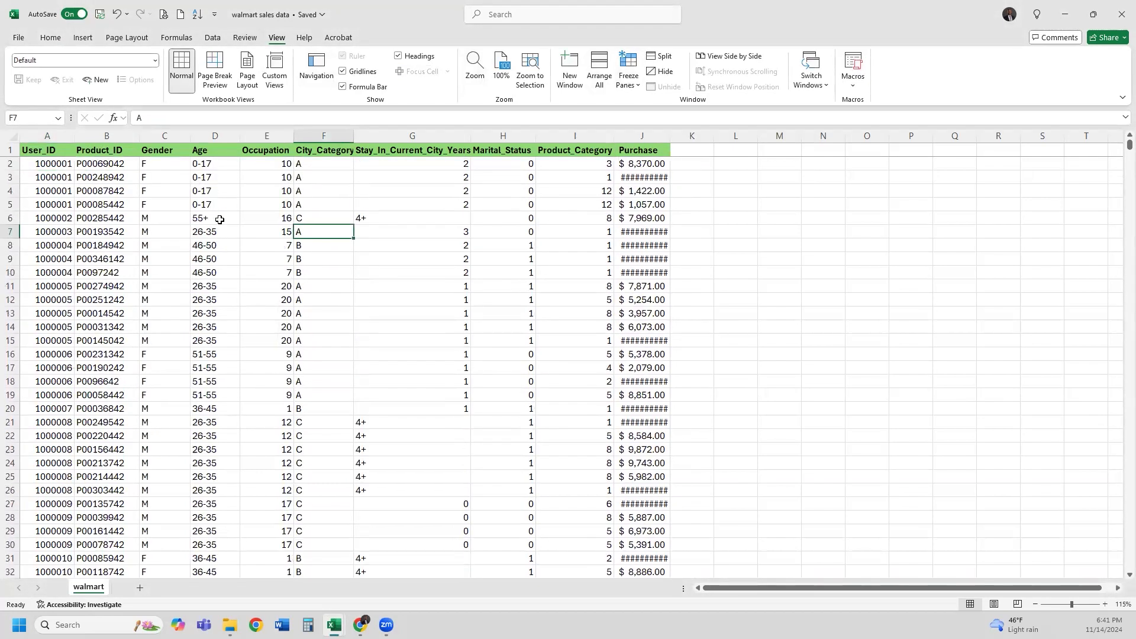
Widen column J so Purchase amounts show in full instead of ####
drag(59, 150, 592, 172)
scroll(298, 276, down, 20)
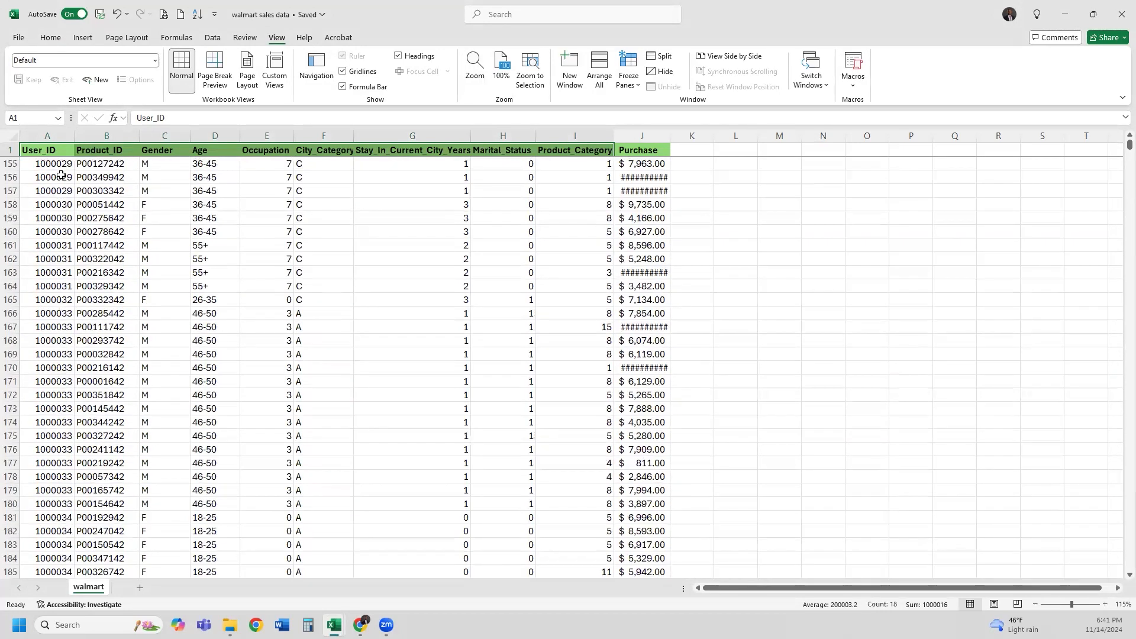
click(53, 155)
click(575, 191)
scroll(393, 391, up, 20)
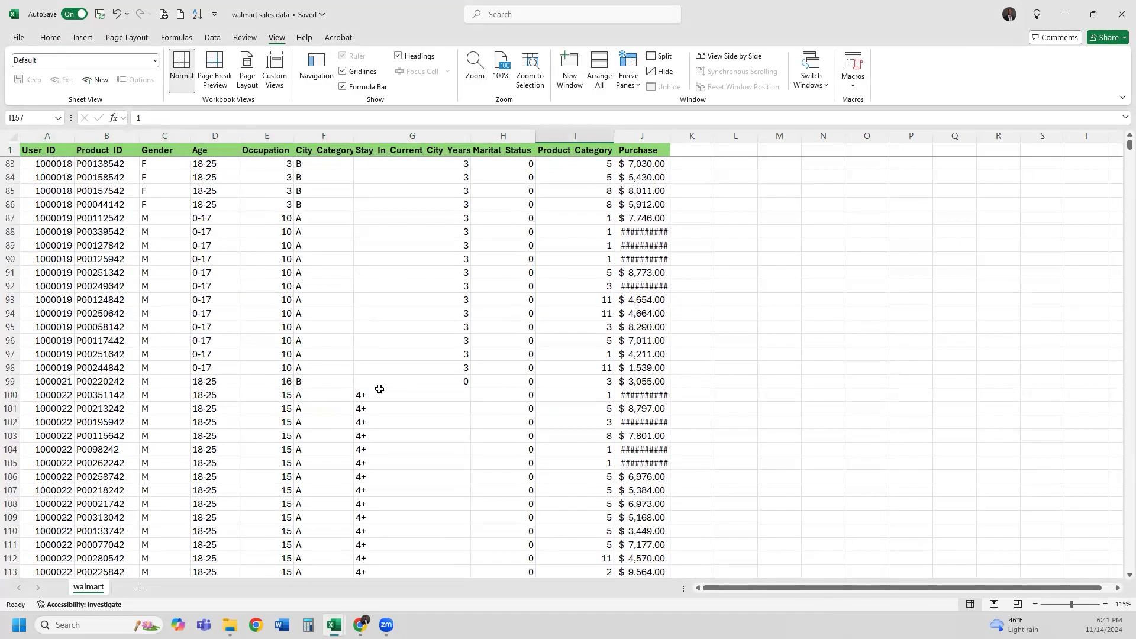
drag(671, 136, 695, 137)
click(589, 254)
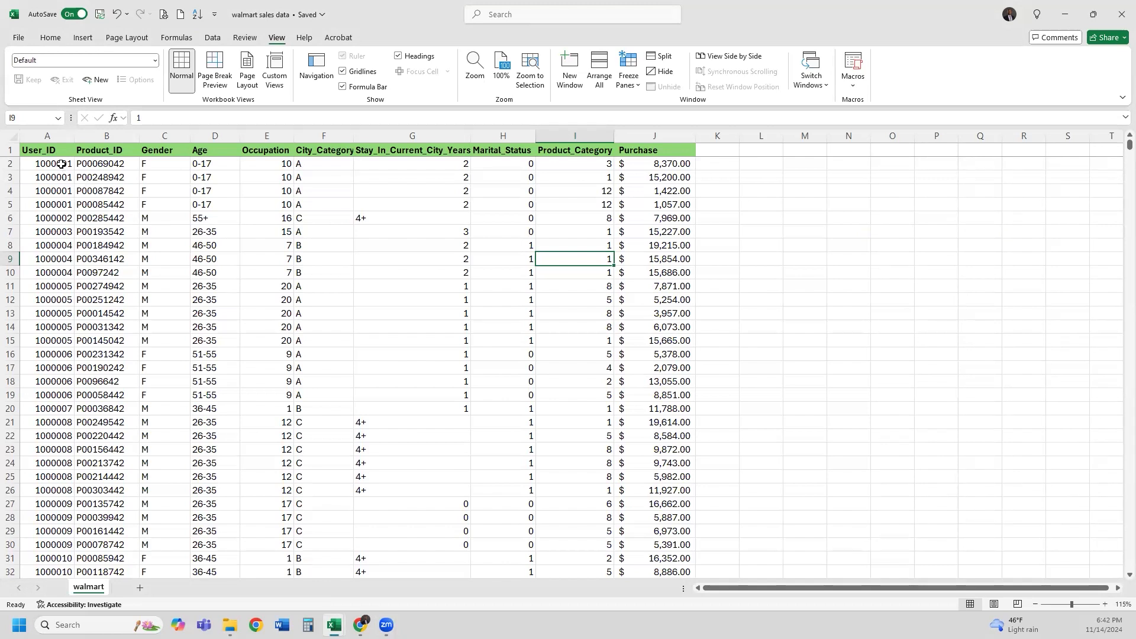
click(61, 163)
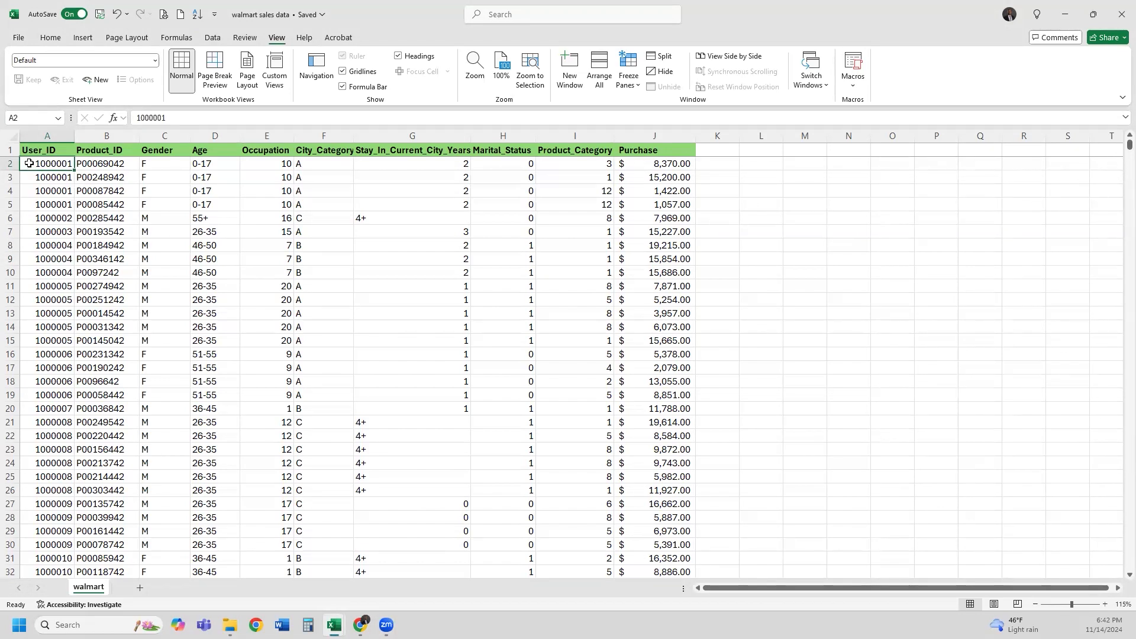
Jump to the last rows and select the User_ID through Occupation values there
drag(1129, 145, 1129, 566)
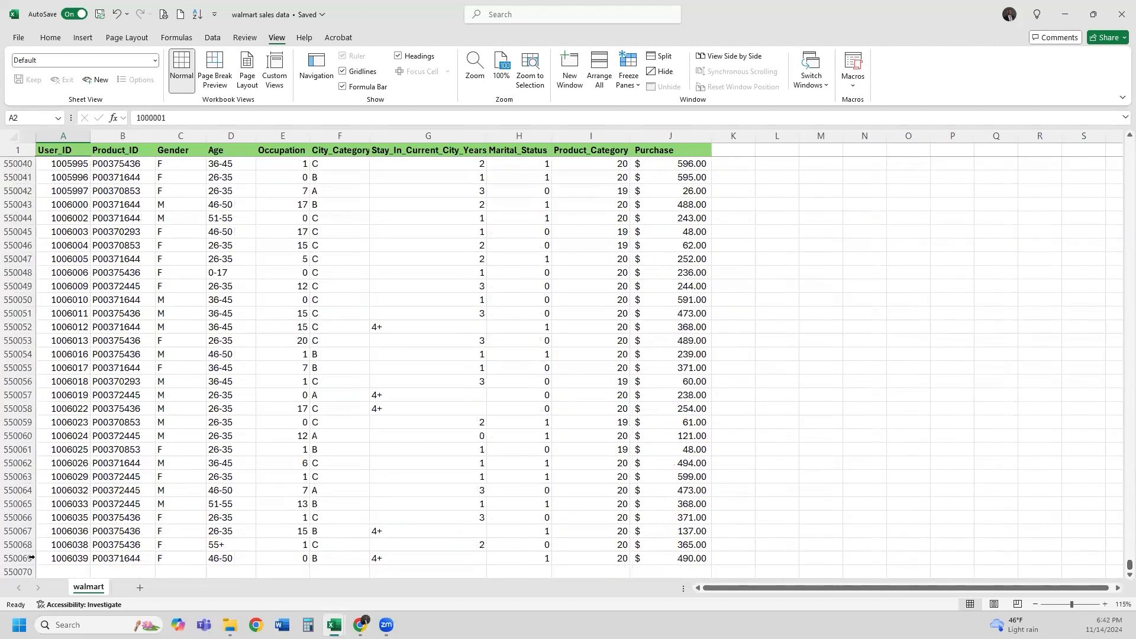
click(72, 559)
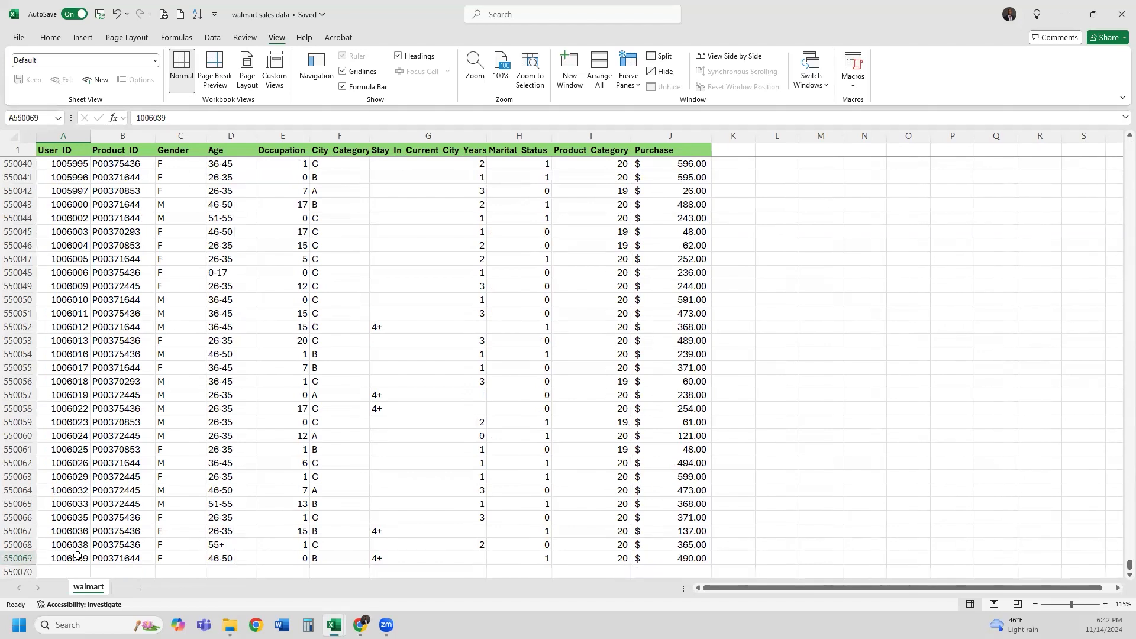
drag(73, 169, 75, 561)
drag(129, 165, 127, 272)
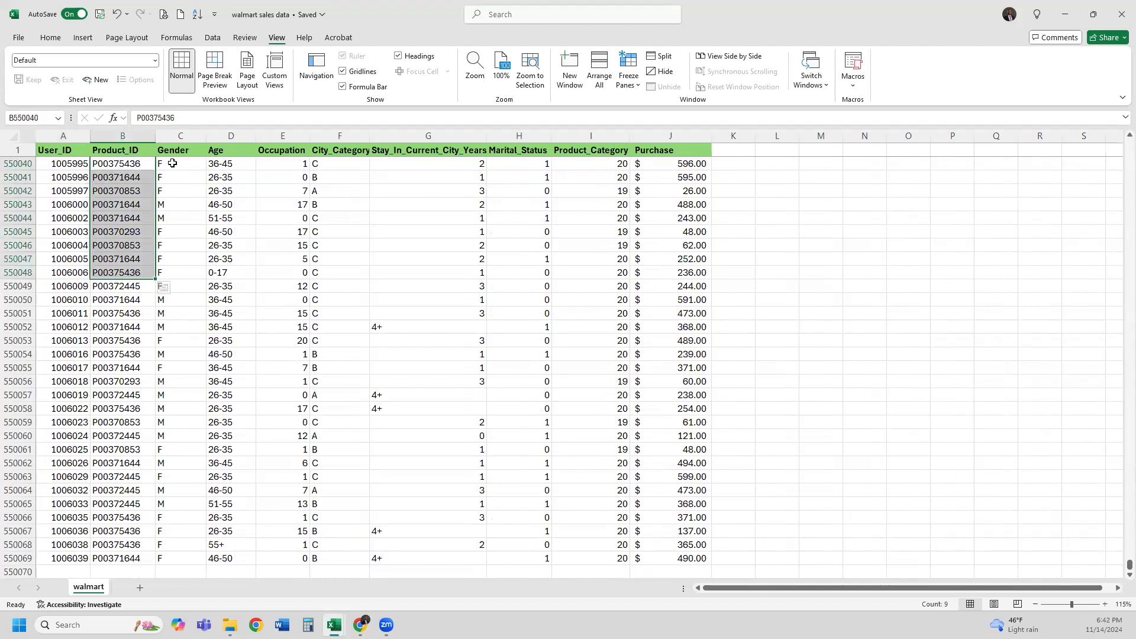
drag(172, 164, 186, 354)
drag(235, 166, 233, 287)
drag(291, 166, 284, 369)
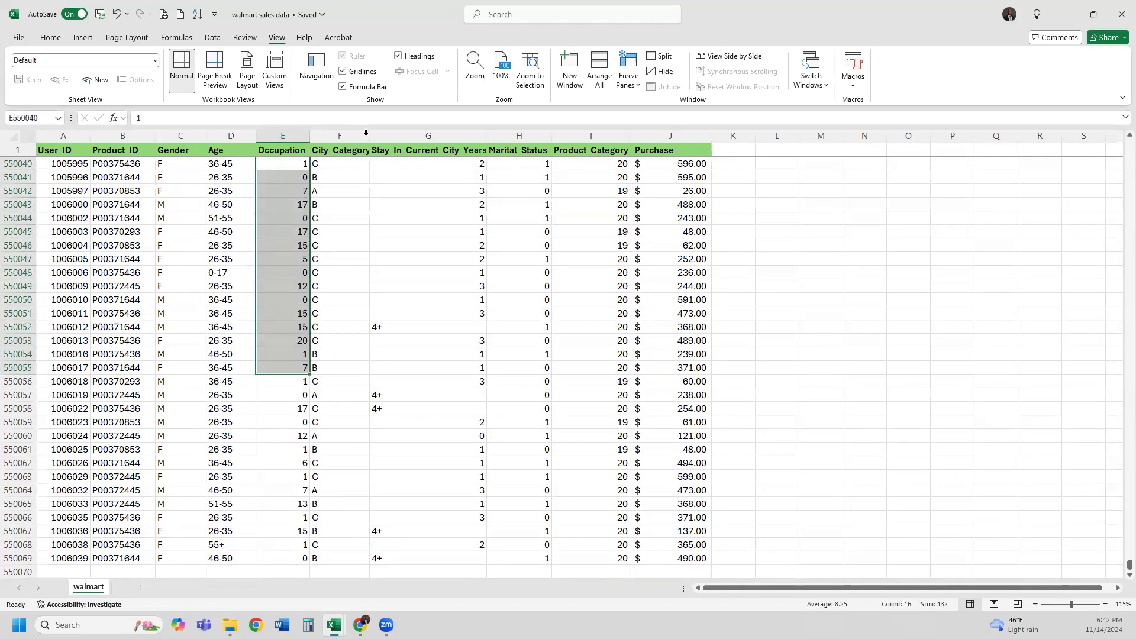
Inspect the City_Category, Stay_In_Current_City_Years, Marital_Status and Product_Category values in the last rows
click(338, 167)
click(330, 191)
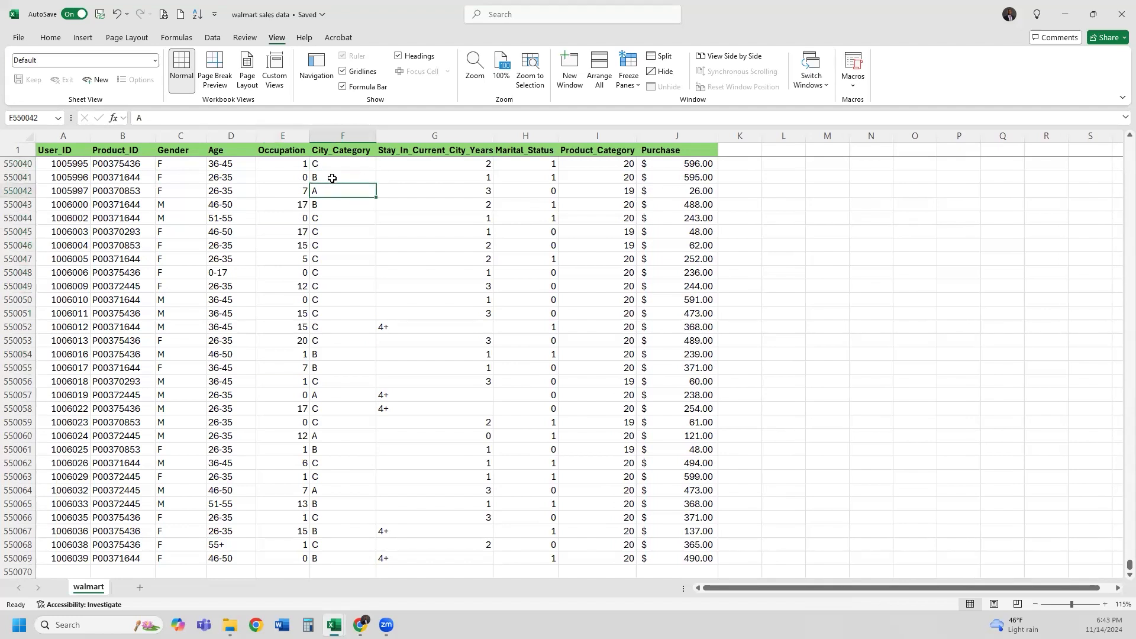
click(332, 178)
click(335, 166)
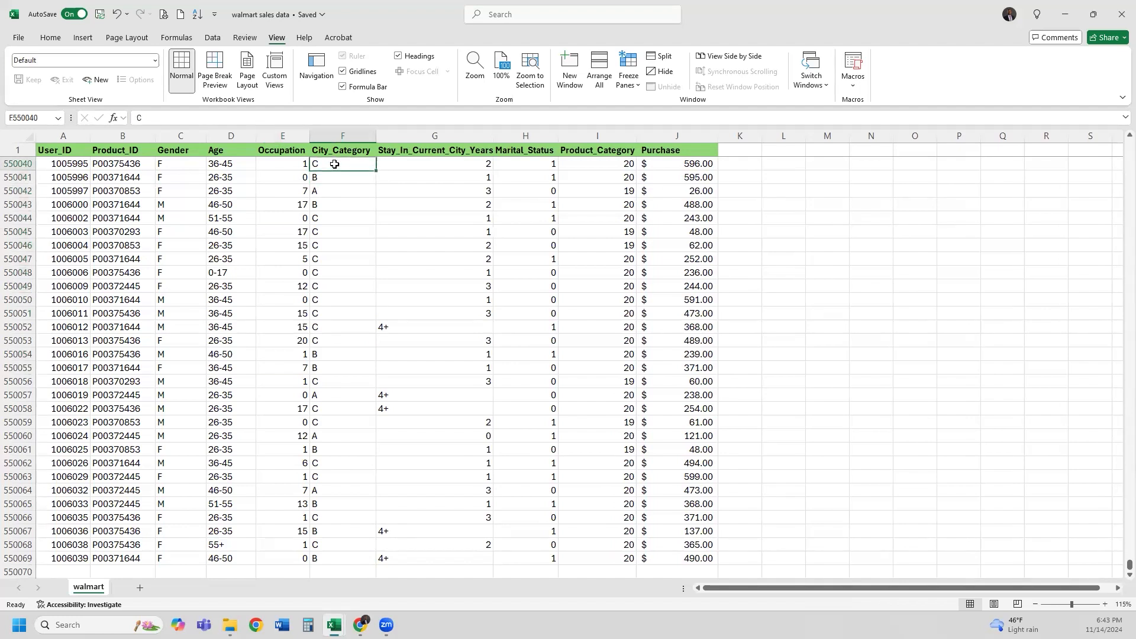
drag(418, 168, 435, 450)
drag(531, 166, 540, 559)
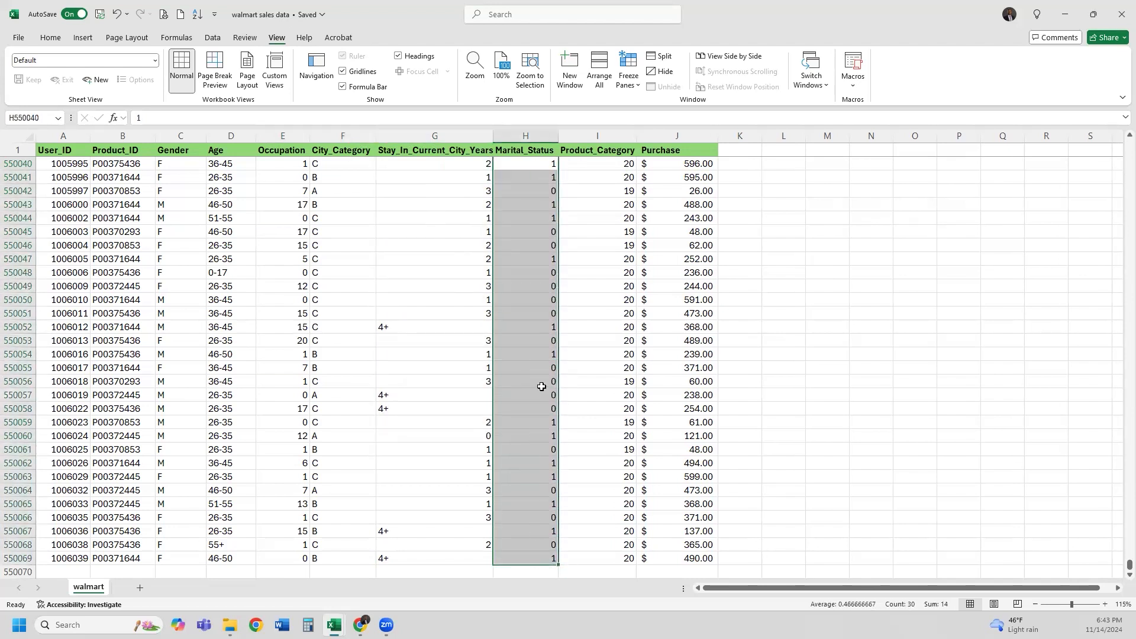
click(545, 169)
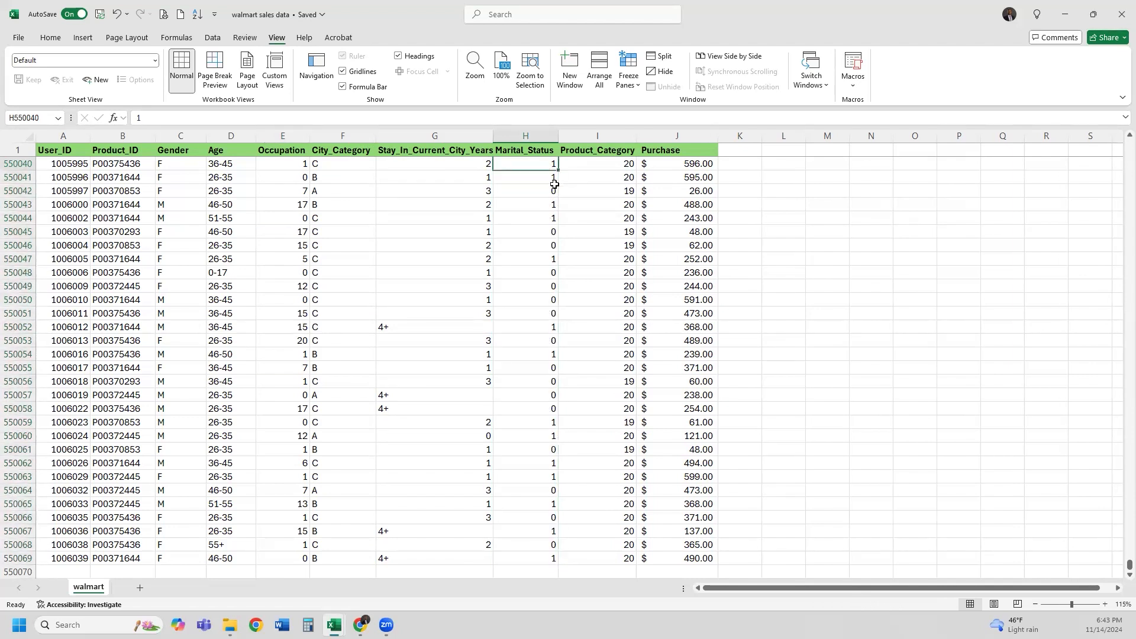
click(550, 190)
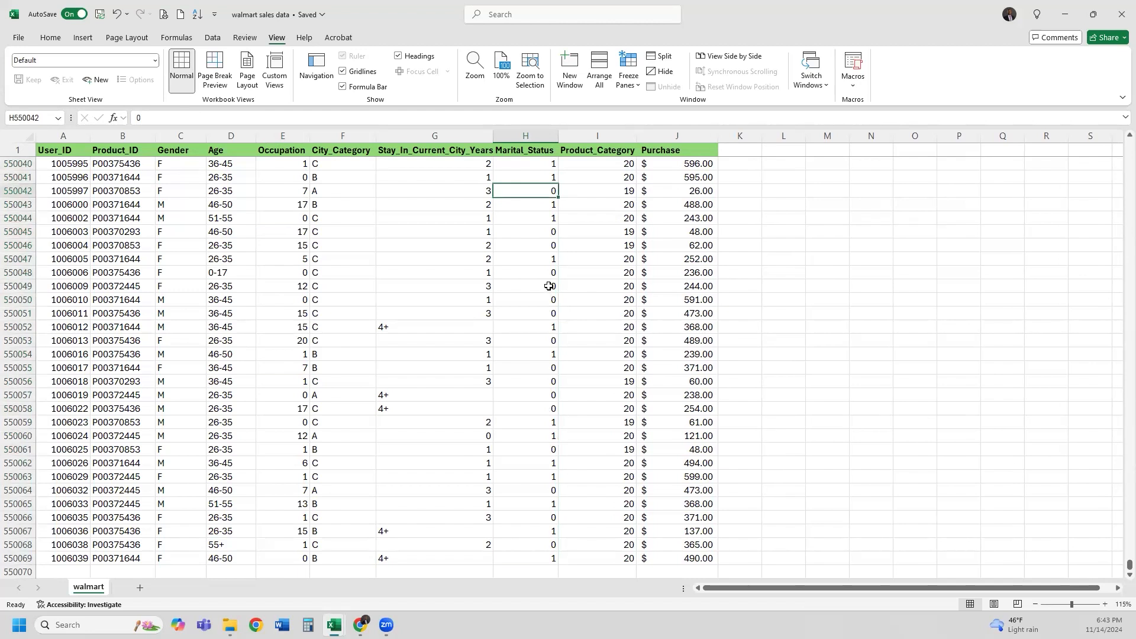
click(614, 155)
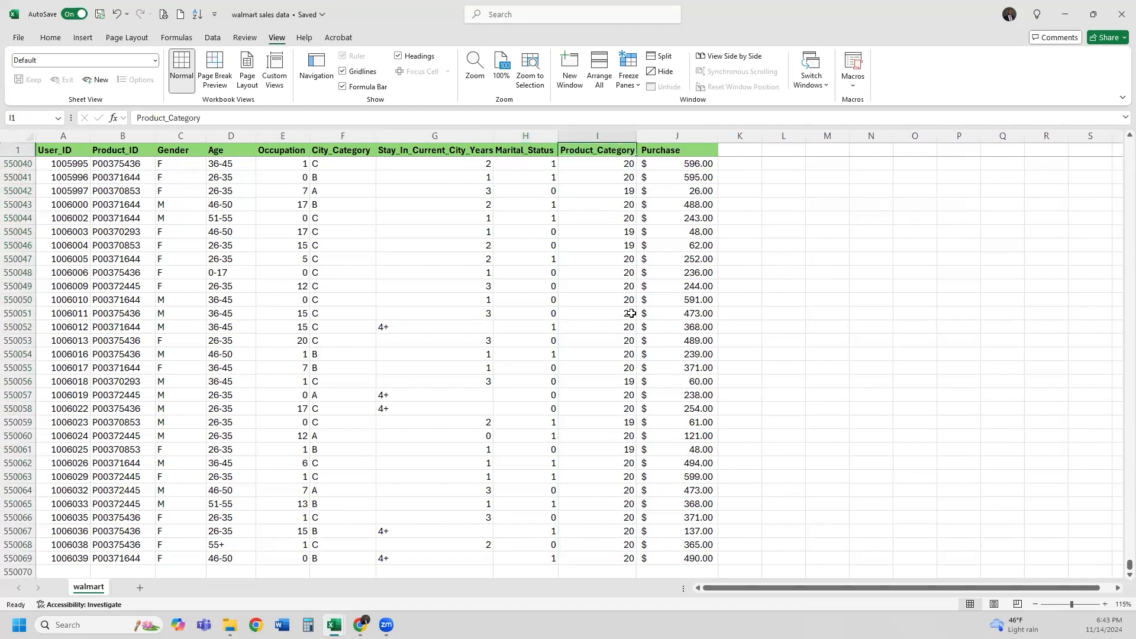
click(617, 166)
drag(615, 239, 609, 438)
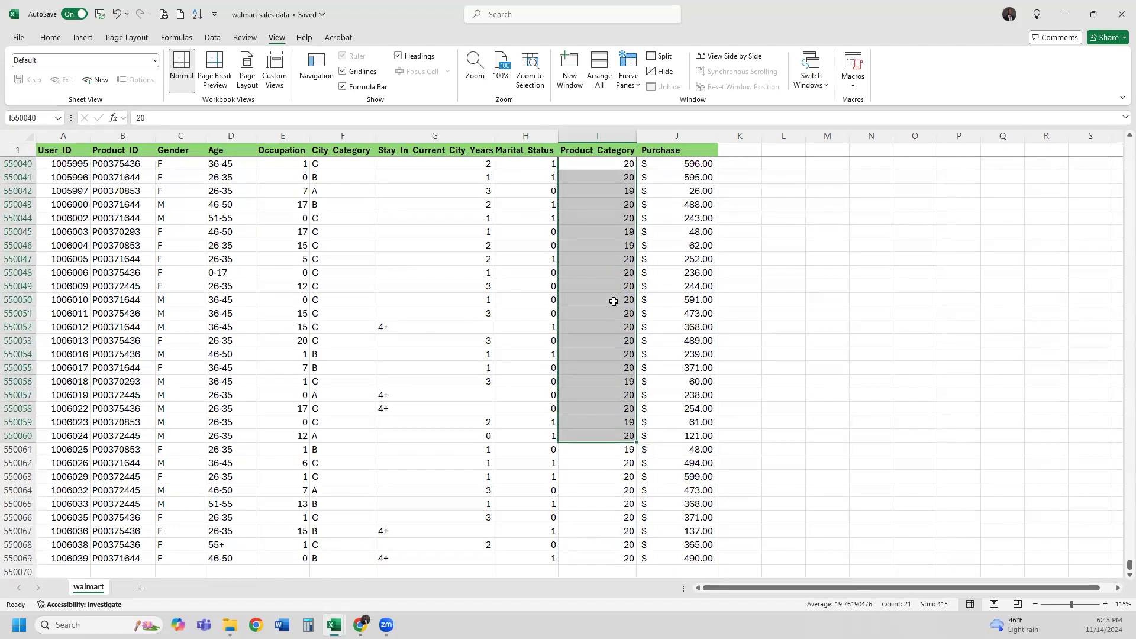
click(623, 166)
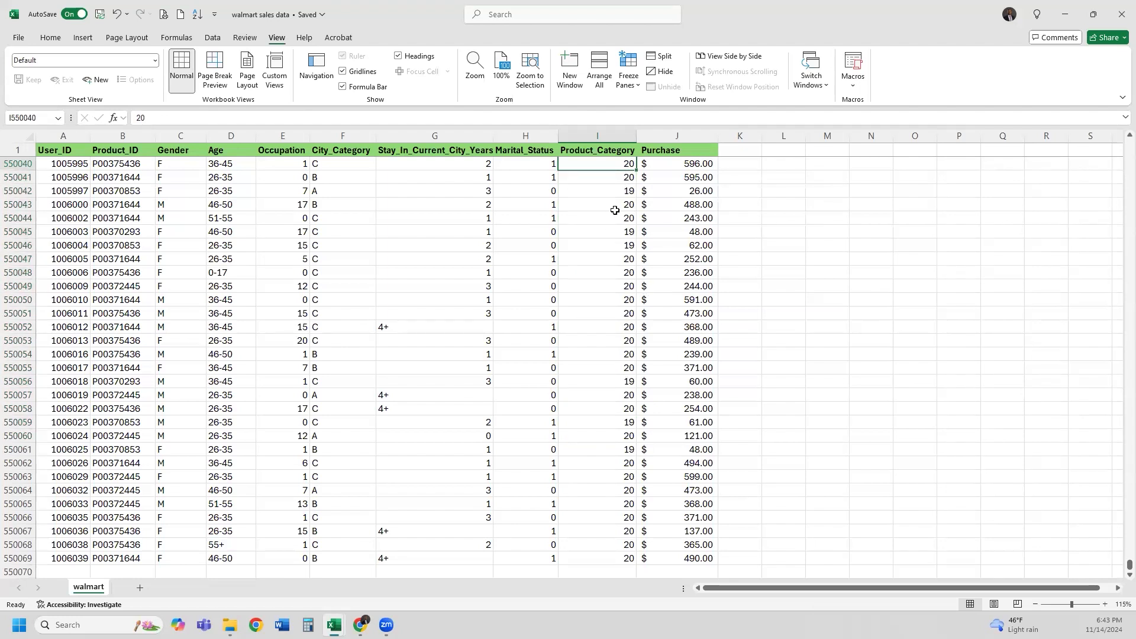
key(Down)
key(Down)
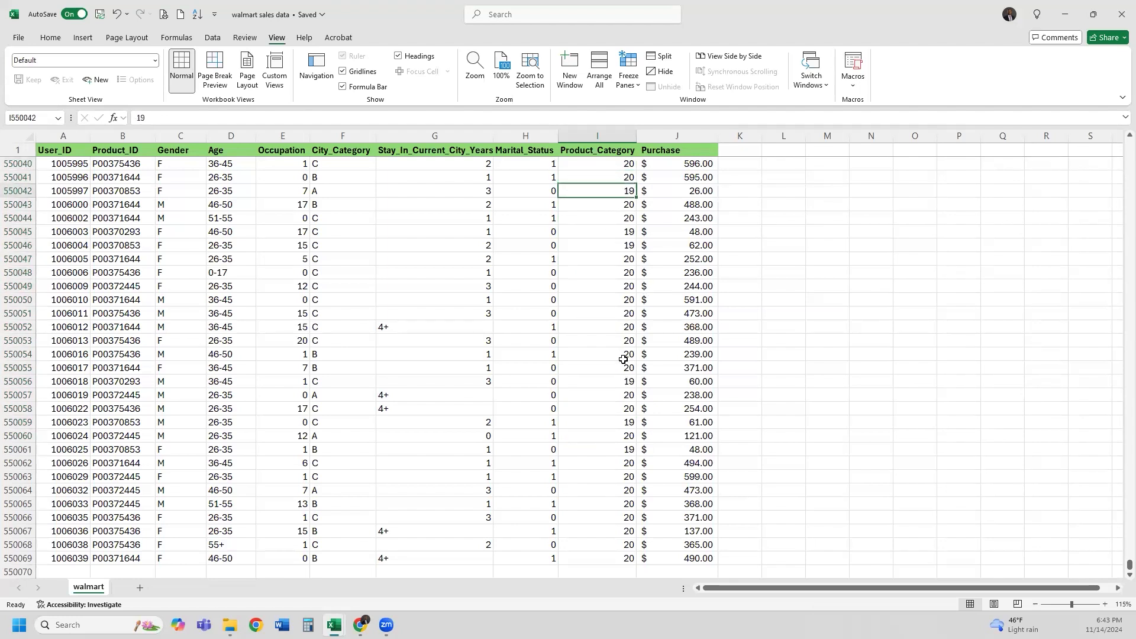
Scroll back up to the first rows of the sheet
scroll(614, 466, up, 20)
scroll(613, 465, up, 20)
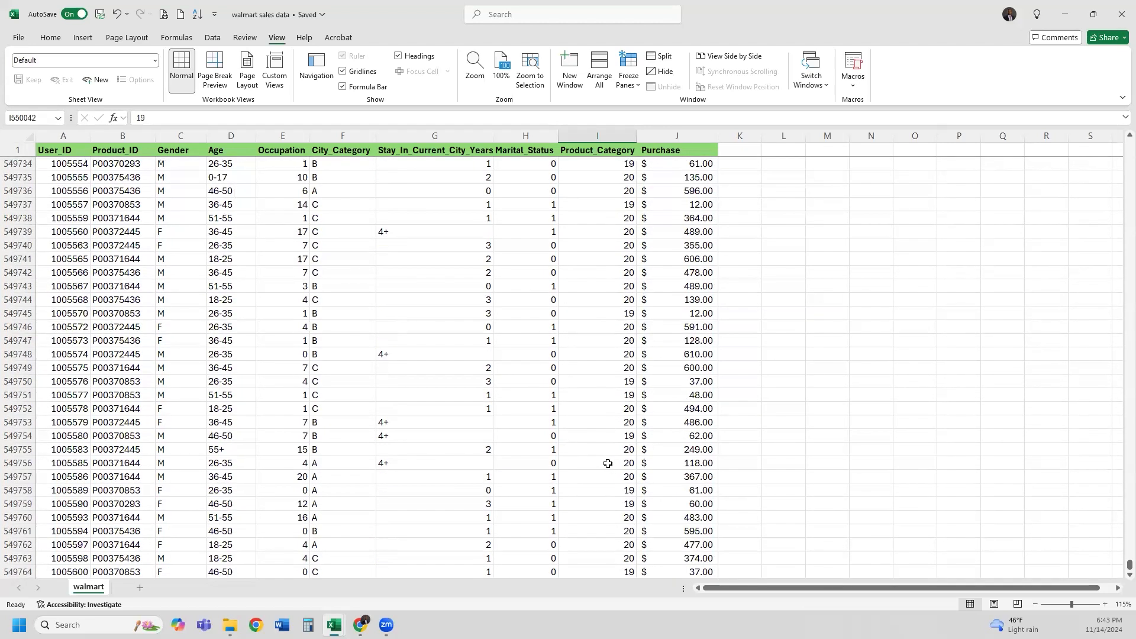
drag(1122, 560, 1121, 452)
click(618, 174)
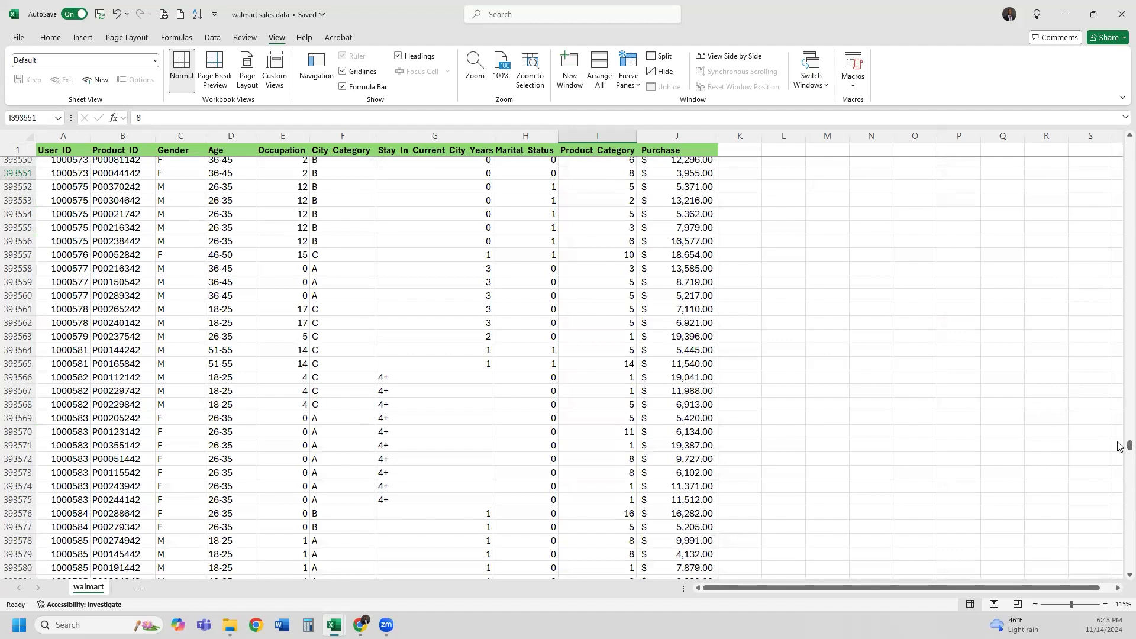
drag(1130, 444, 1120, 144)
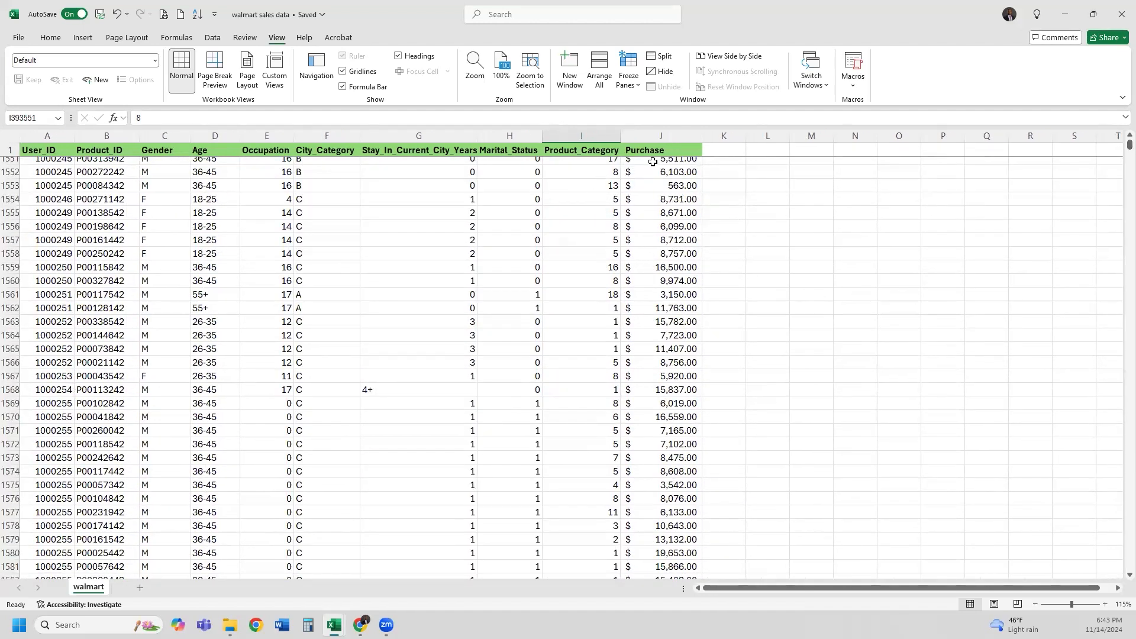
click(512, 215)
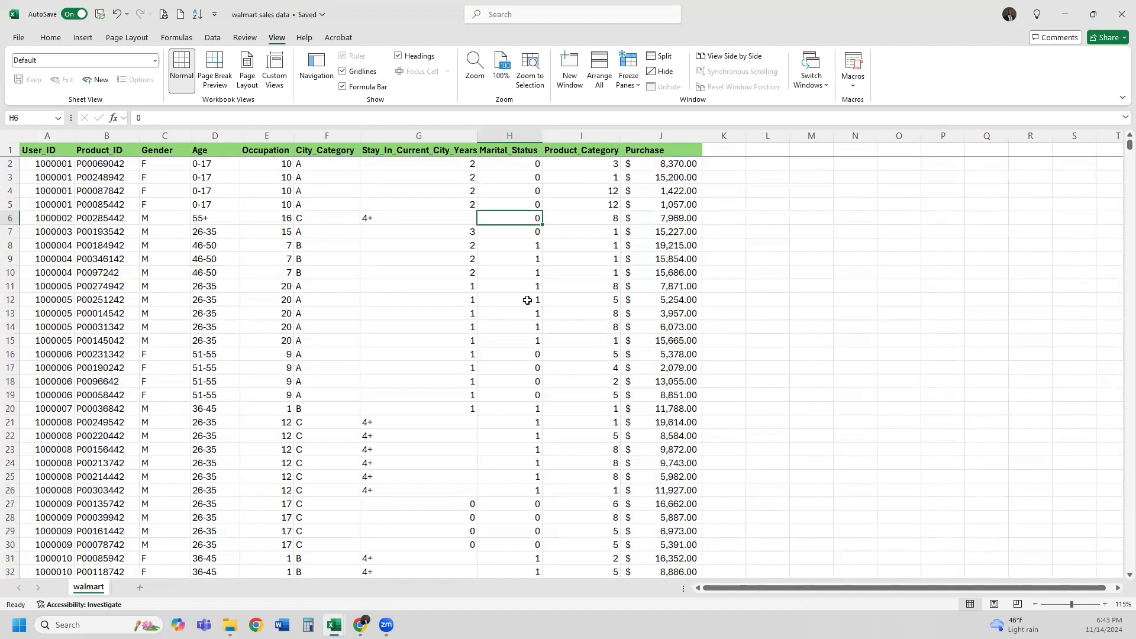
click(662, 166)
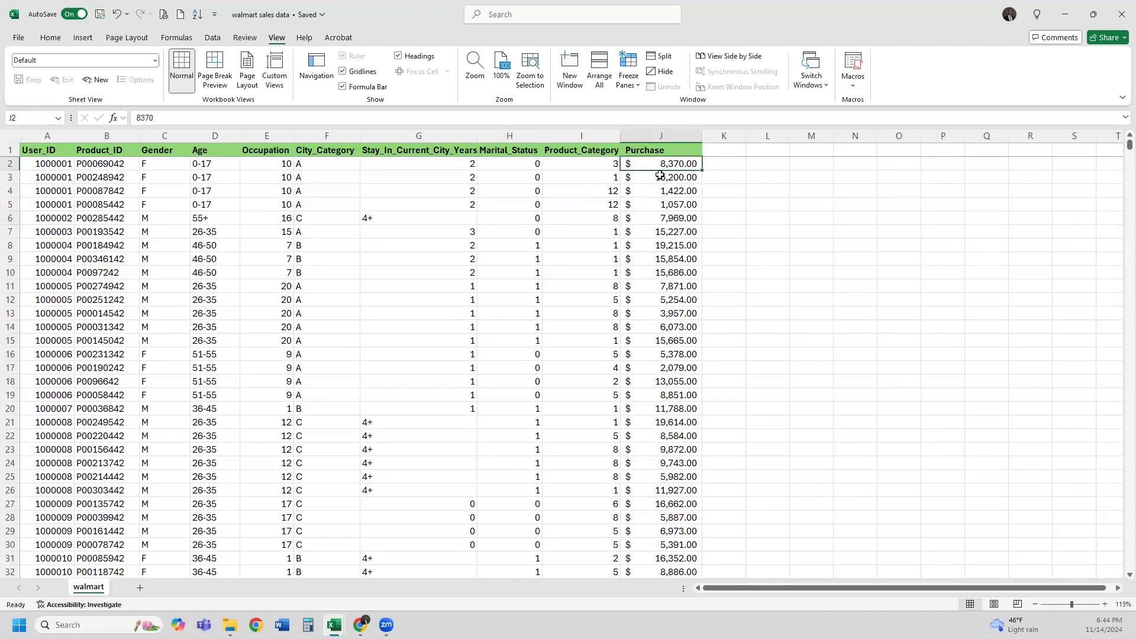
drag(662, 163, 671, 478)
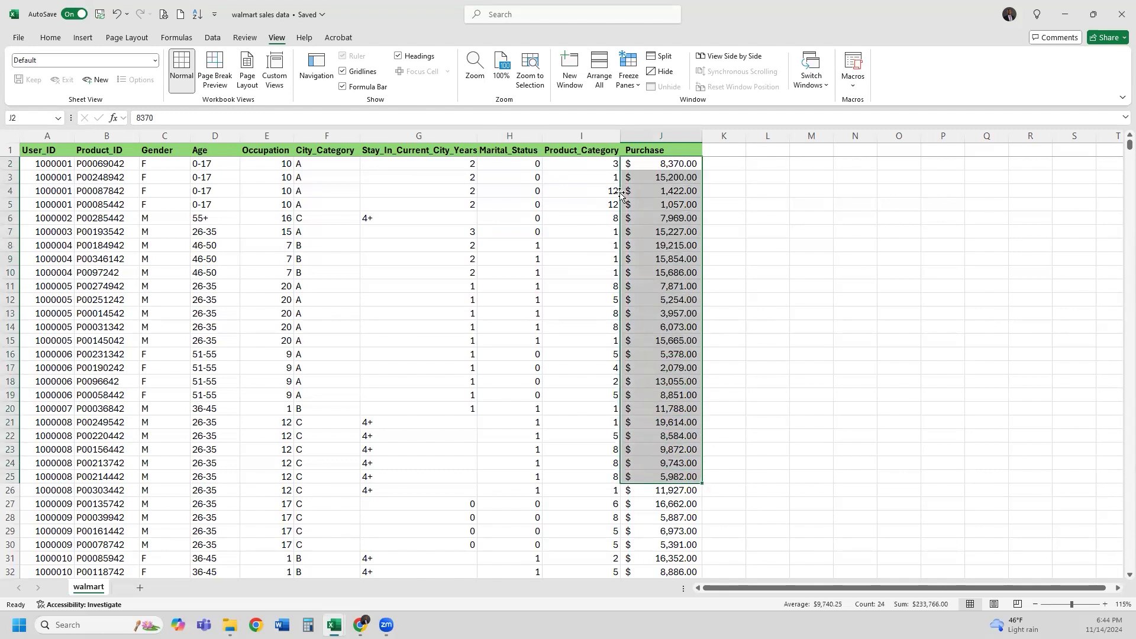
drag(583, 165, 593, 228)
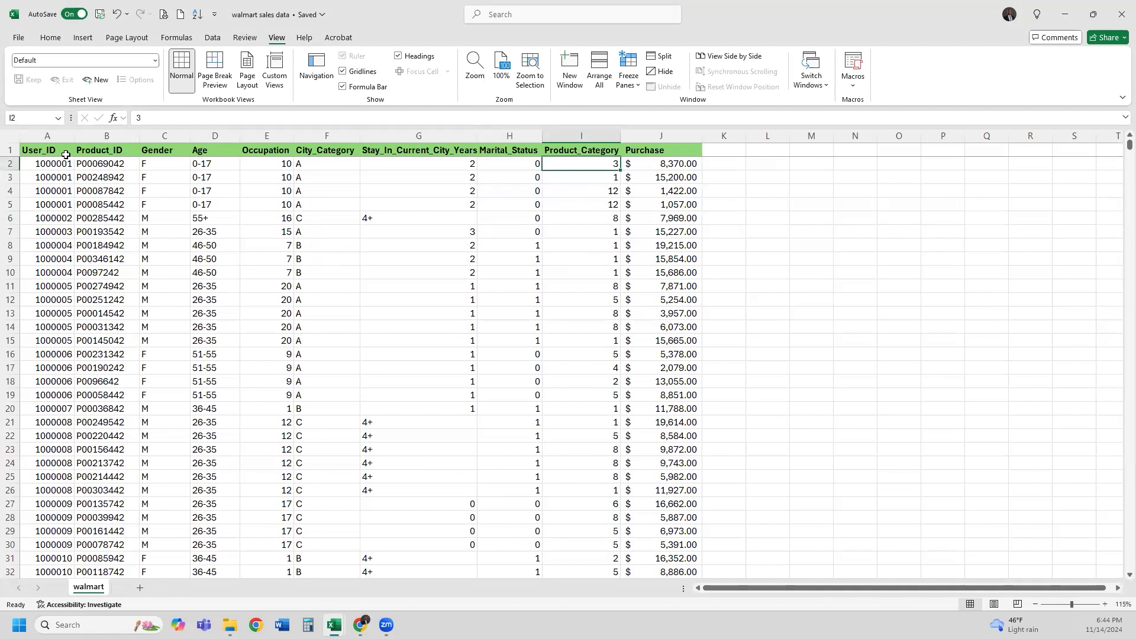
drag(213, 166, 222, 237)
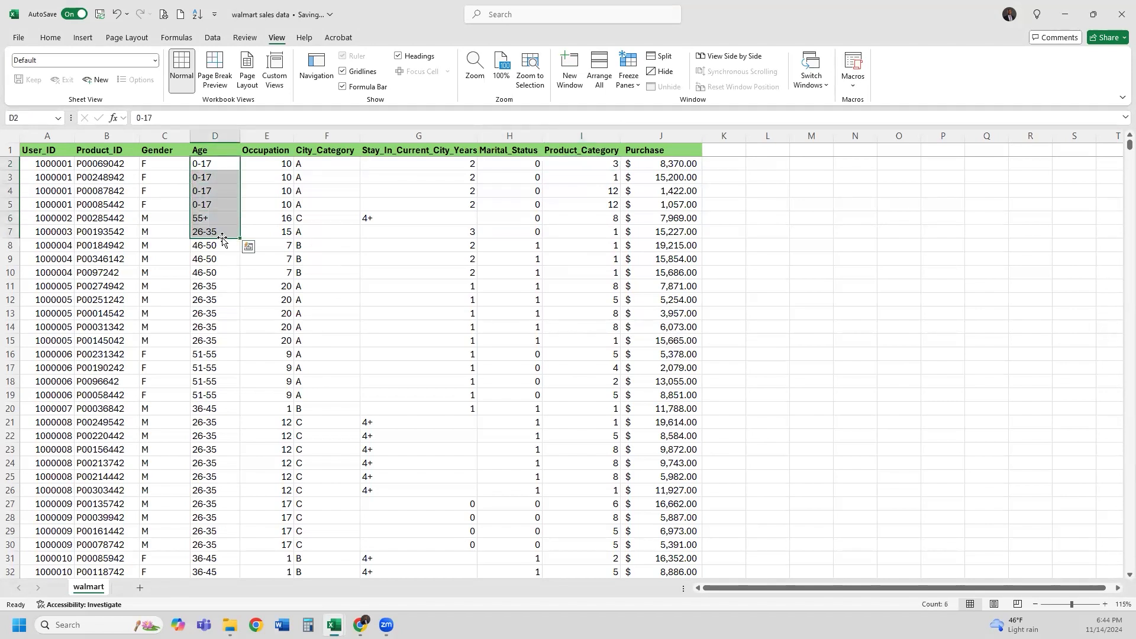
click(224, 205)
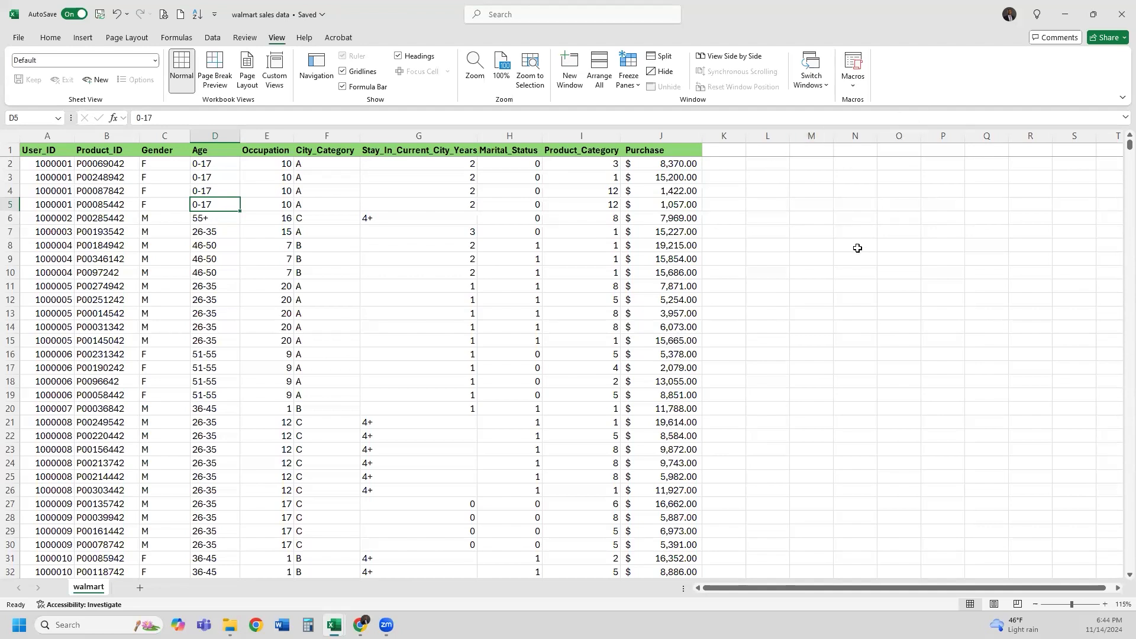
Enter 'What age group purchased the highest value of groceries' in cell L1
click(768, 164)
key(Up)
key(Down)
key(Up)
text(What )
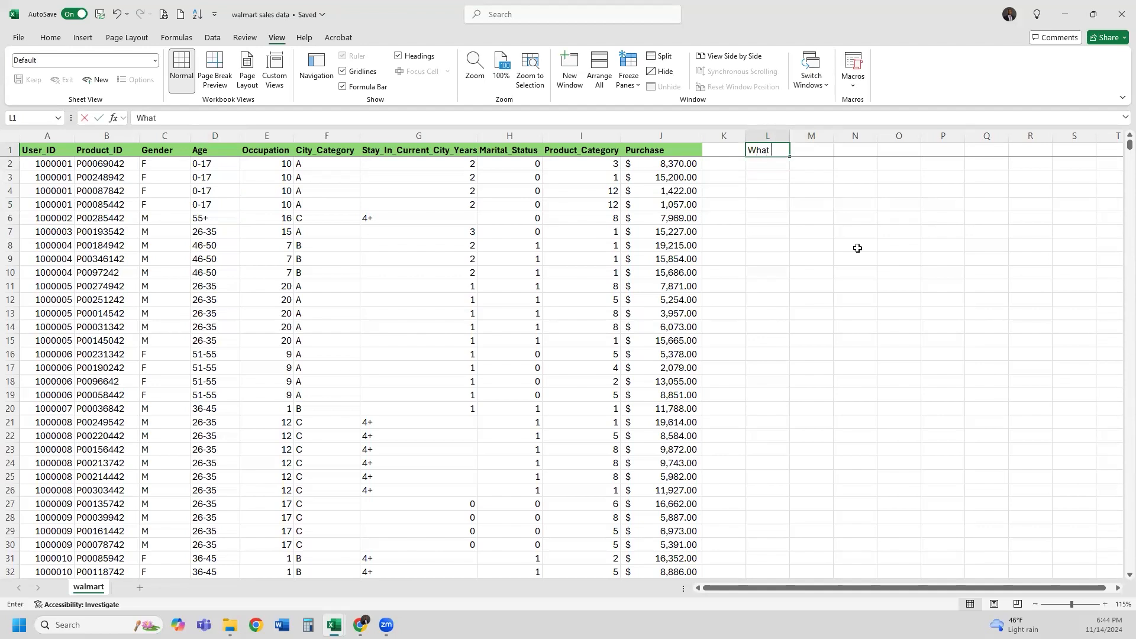
text(age group purch)
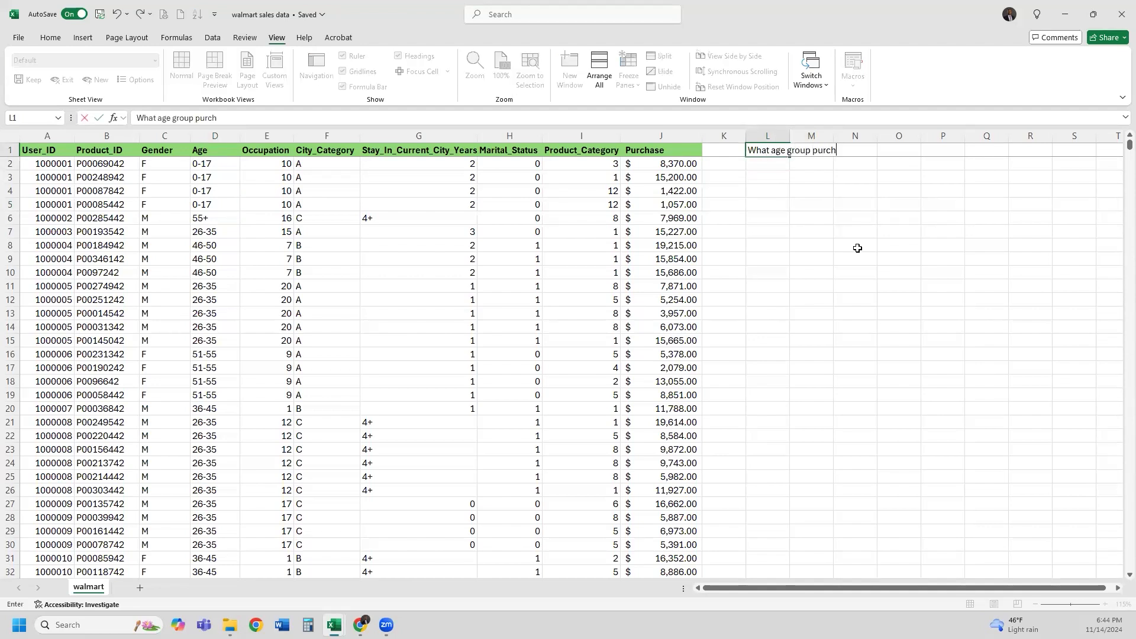
text(ased the most groceries)
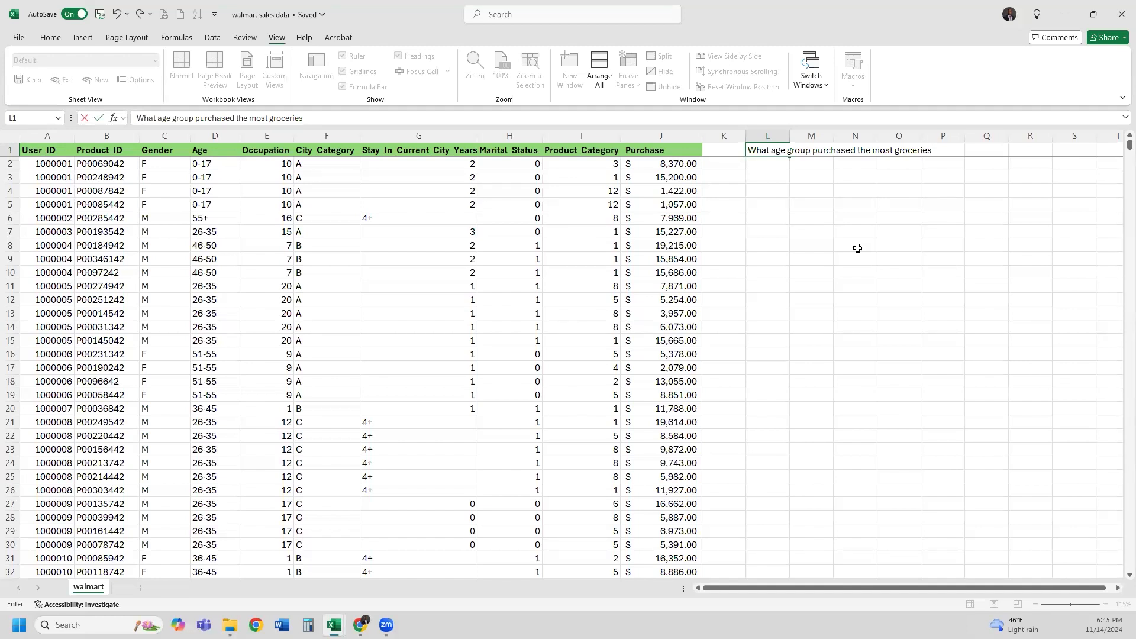
click(268, 118)
key(BackSpace)
key(BackSpace)
key(BackSpace)
key(BackSpace)
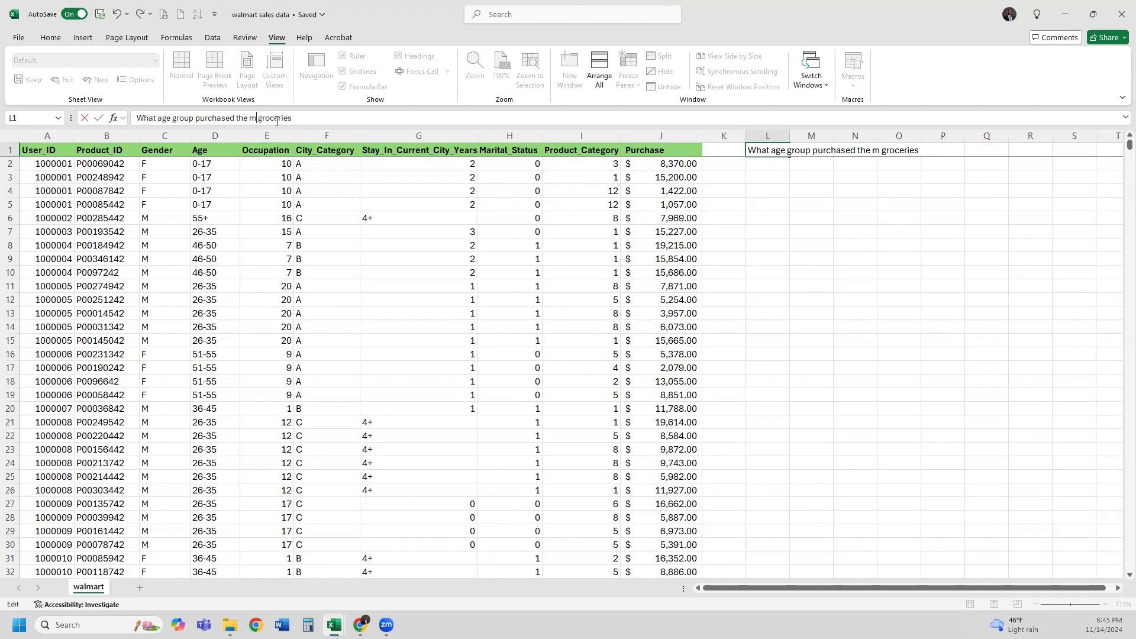
text(hig)
text(hest value of)
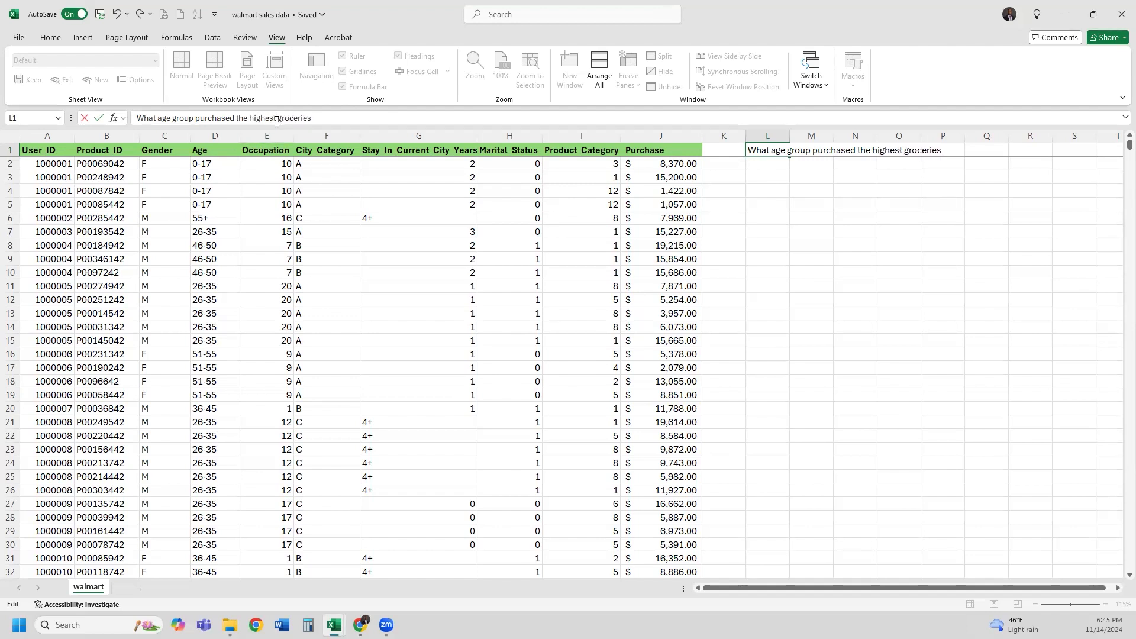
key(Return)
key(Up)
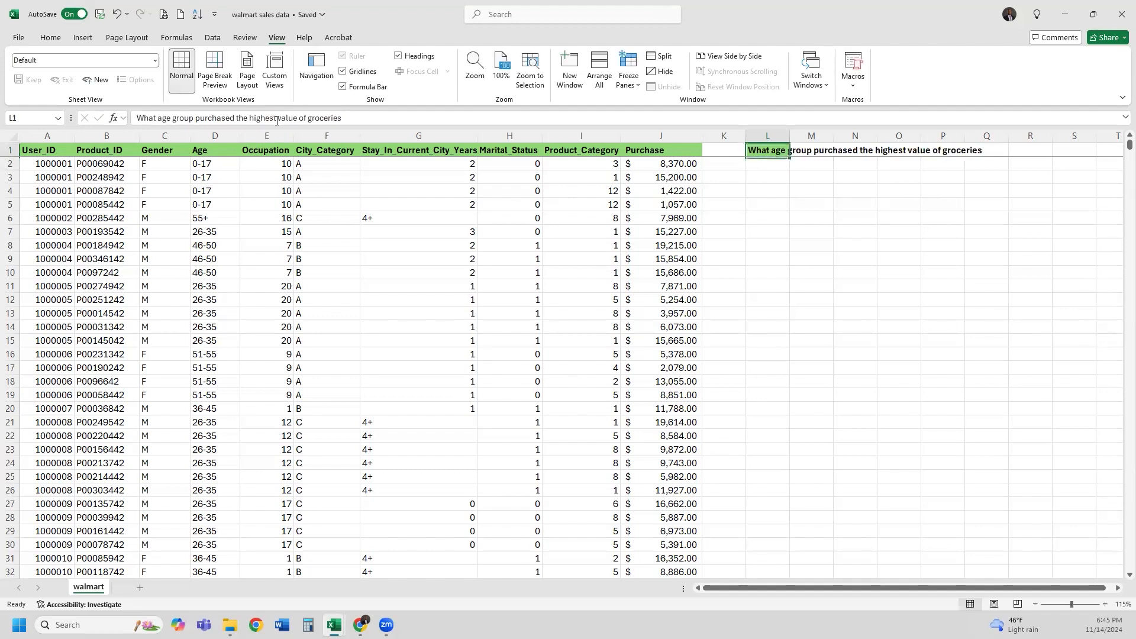
Fill L1:Q1 orange behind the question
click(56, 42)
click(213, 79)
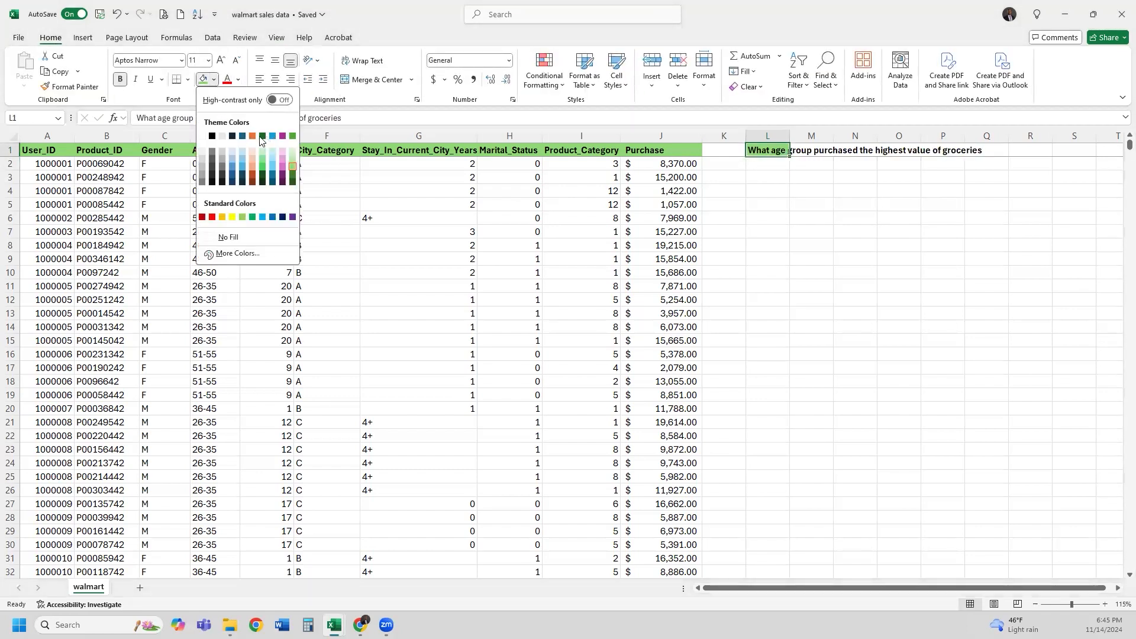
click(255, 140)
click(761, 165)
drag(771, 152, 986, 151)
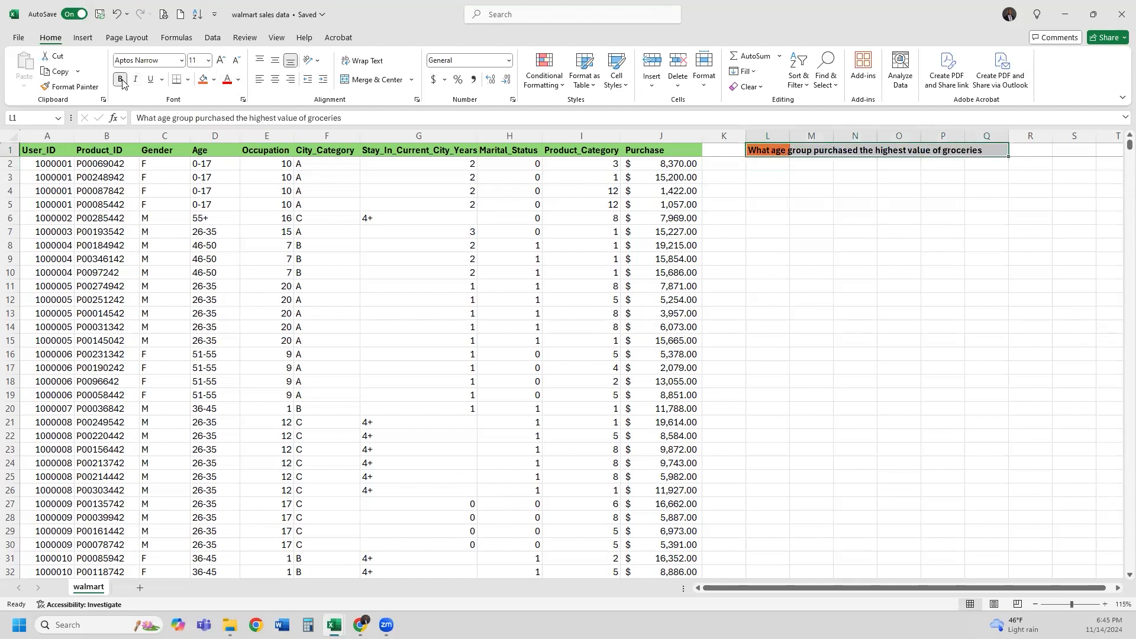
click(203, 79)
click(775, 235)
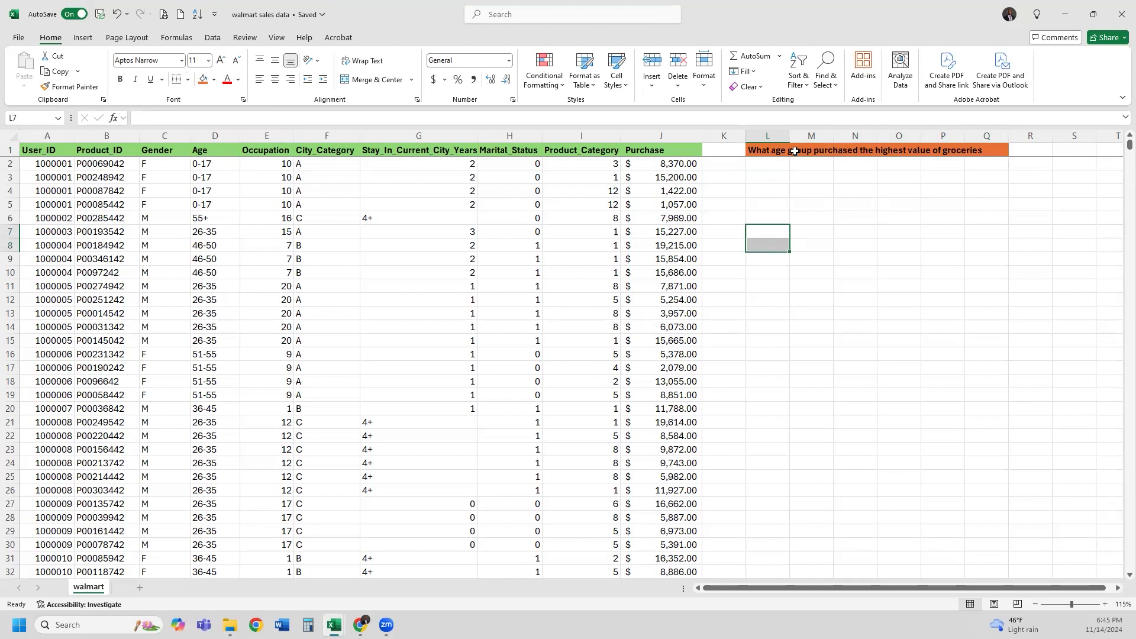
Enter 1 in cell R1 beside the orange question band
click(1043, 153)
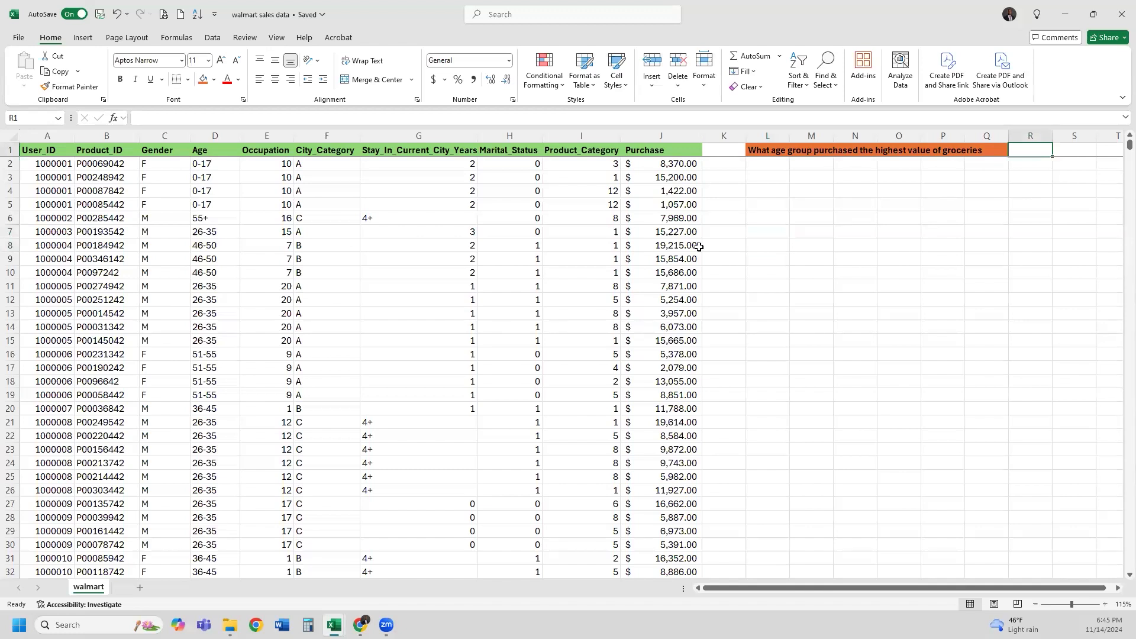
text(1)
key(Return)
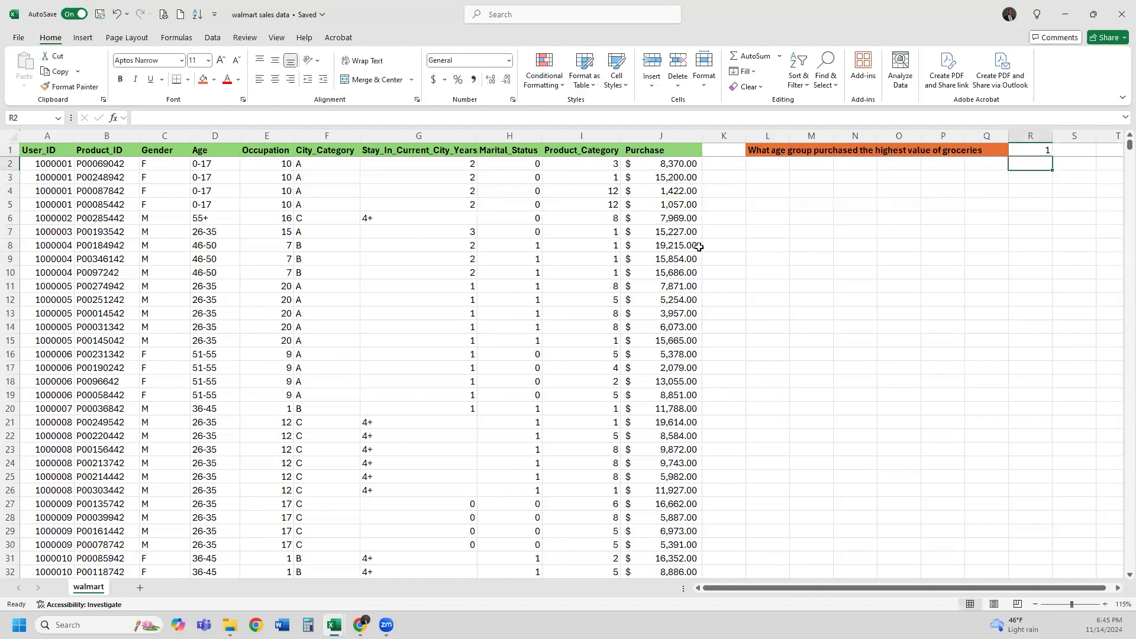
Select the entire worksheet to check it, then return to cell A1
click(597, 180)
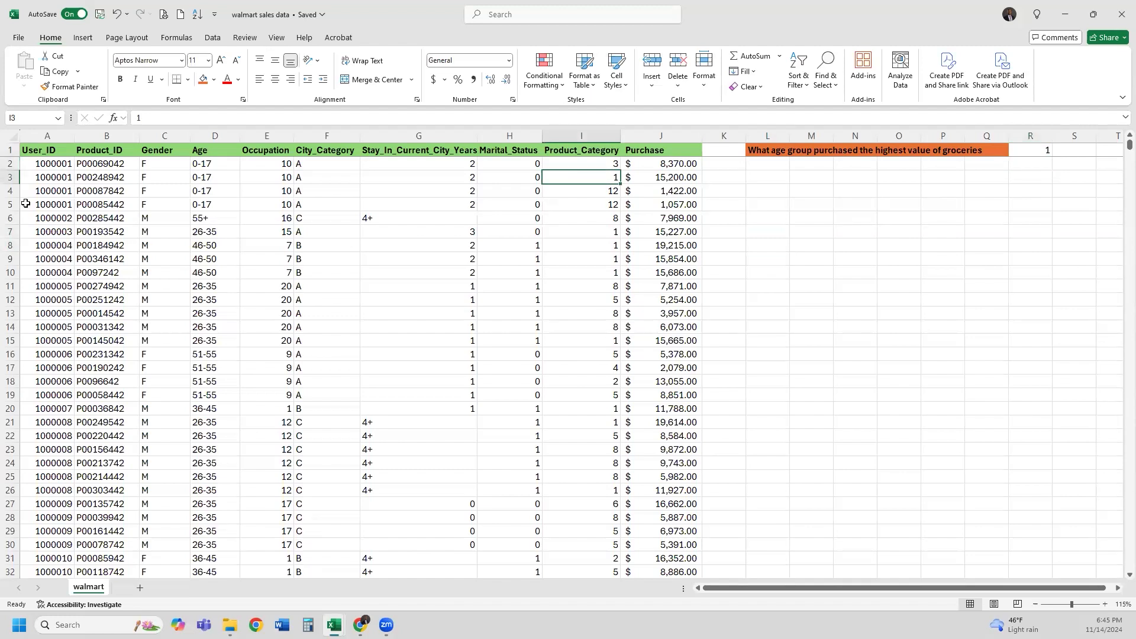
click(61, 154)
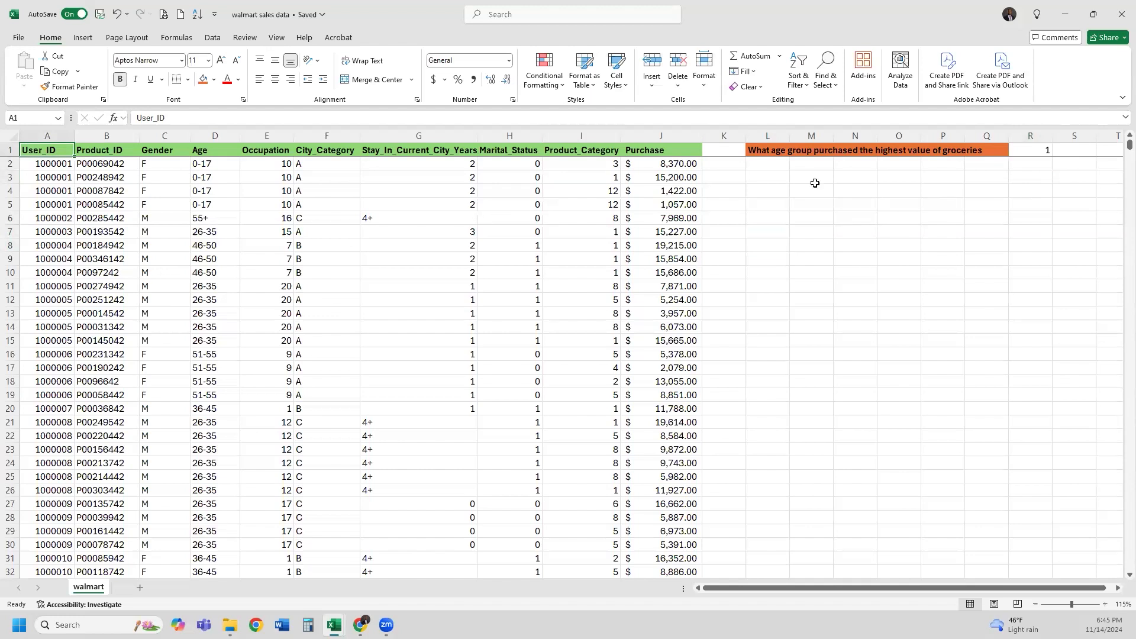
click(12, 136)
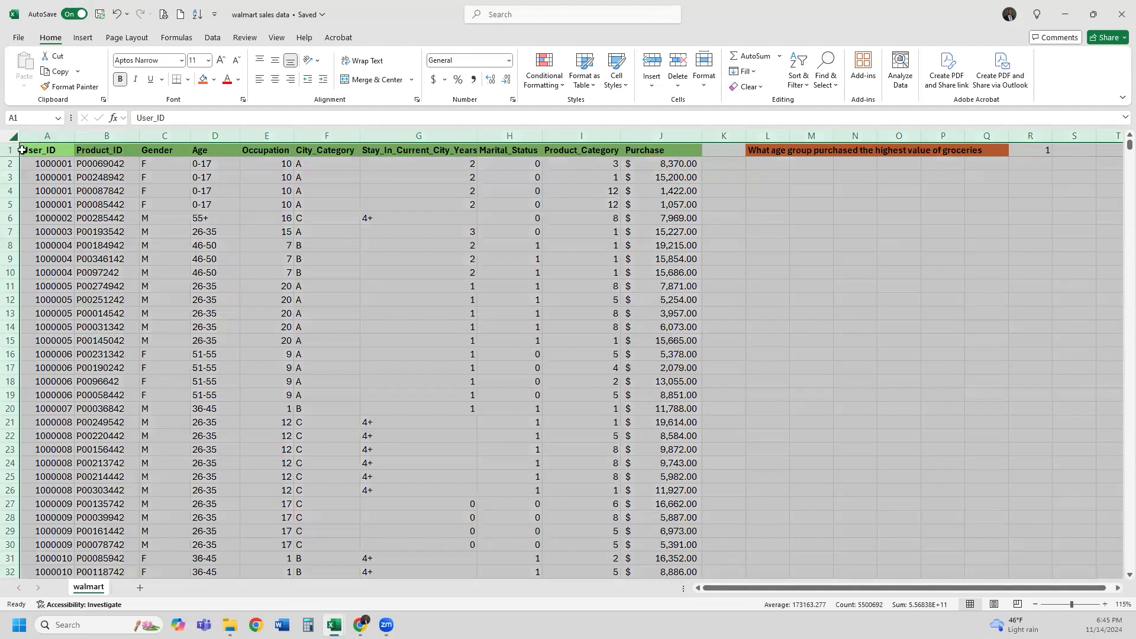
click(115, 213)
click(12, 135)
click(409, 235)
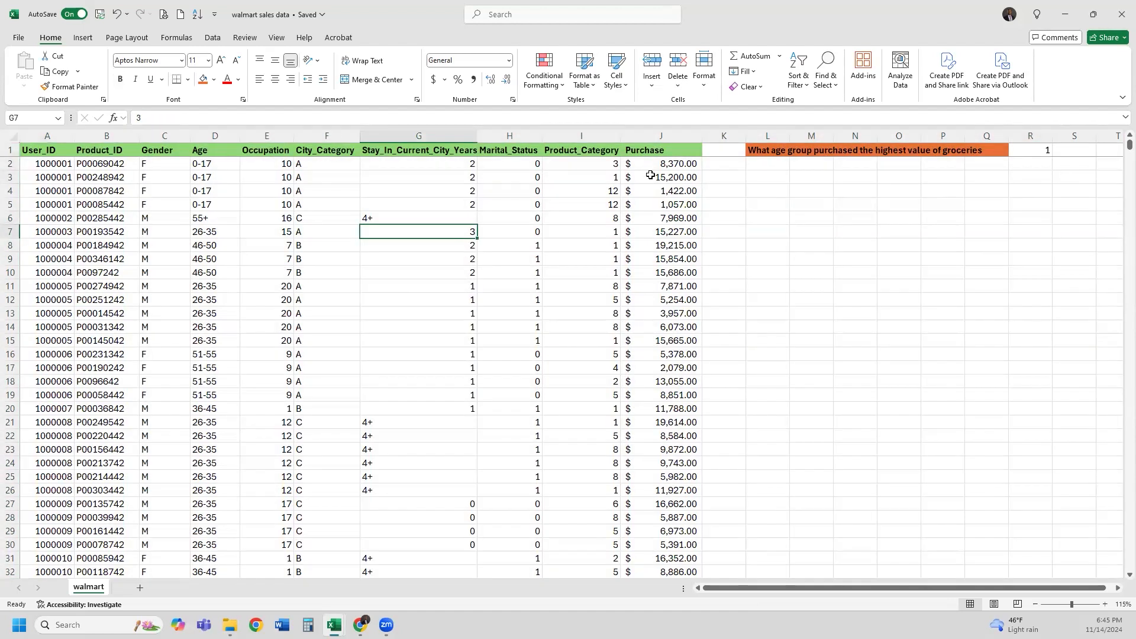
click(42, 153)
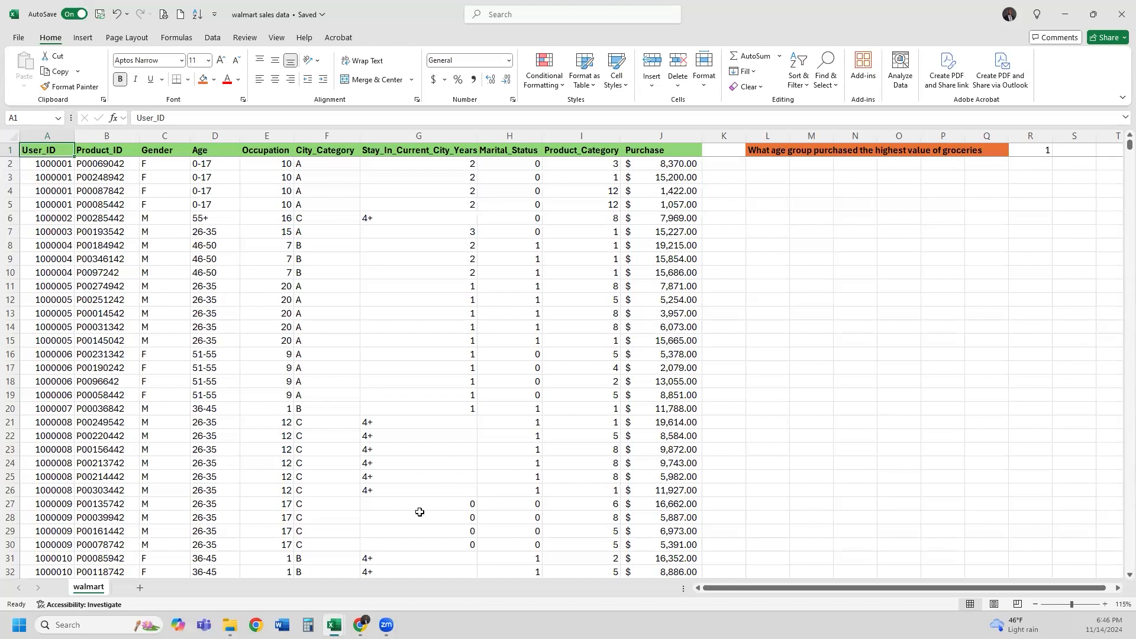
Launch the Windows On-Screen Keyboard by searching for 'key'
click(106, 622)
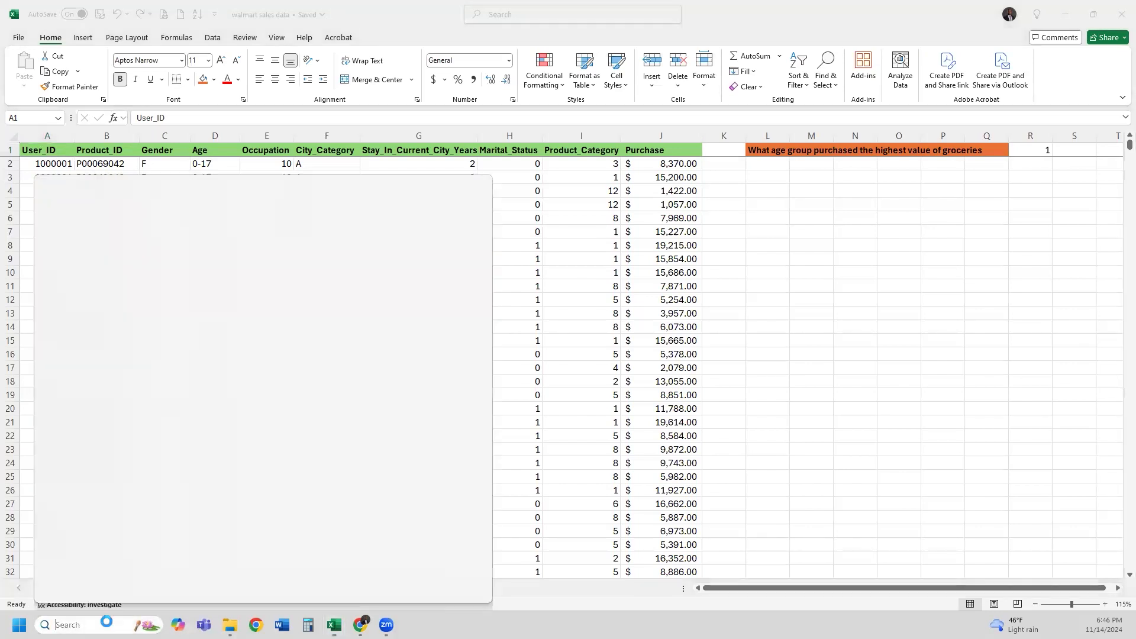
text(key)
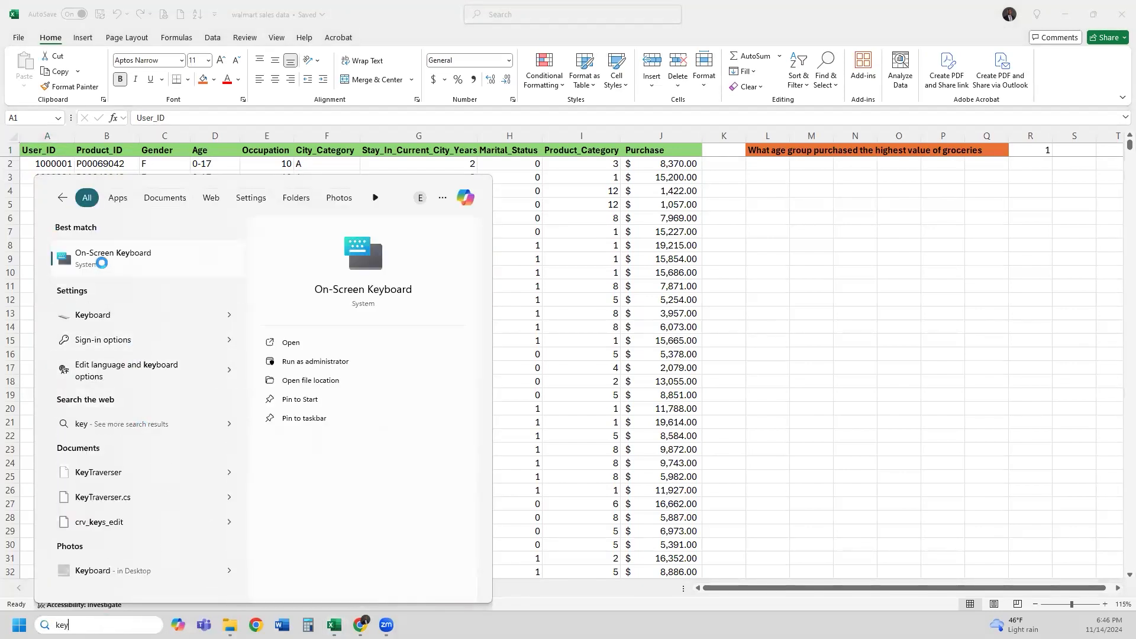
click(396, 422)
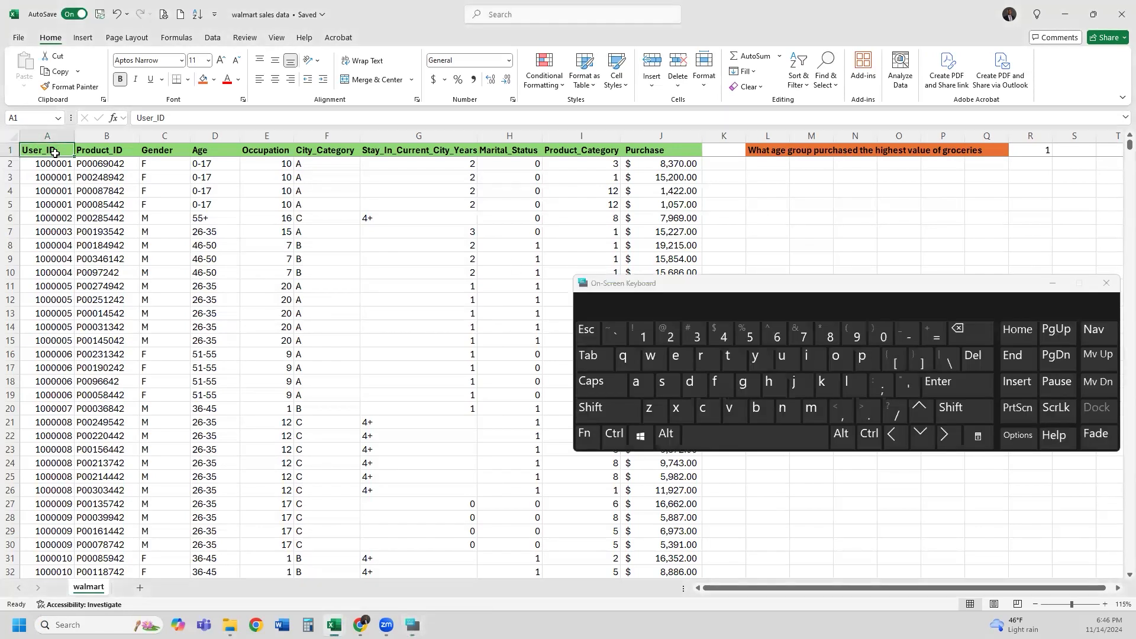
Extend the selection from A1 down to row 550069 and across to column J, then close the keyboard
click(606, 412)
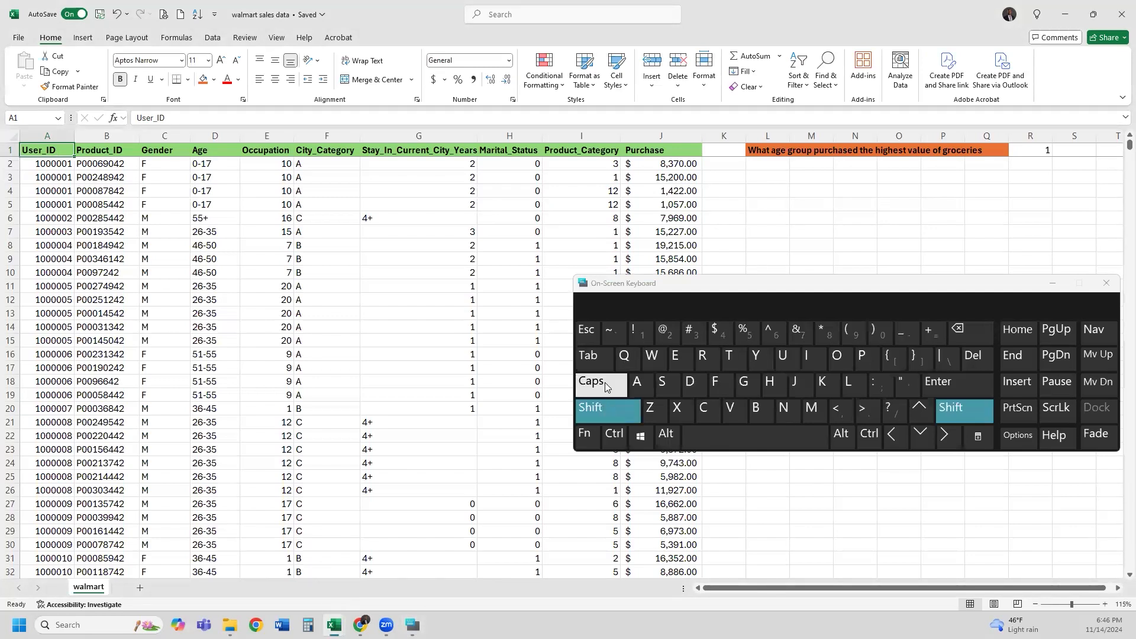
click(614, 445)
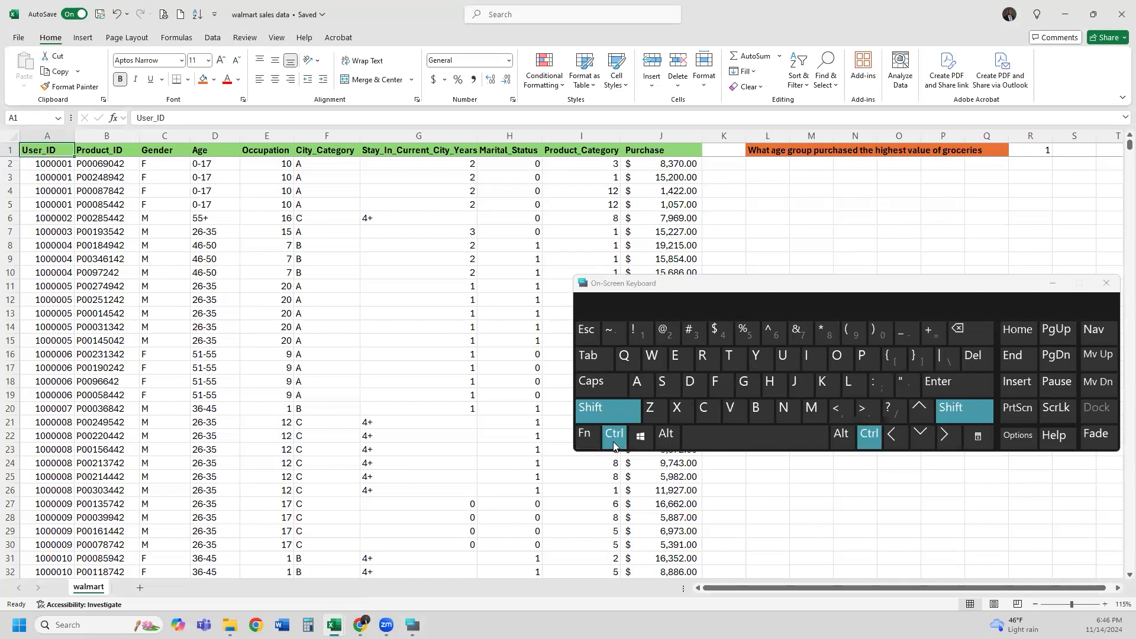
click(923, 438)
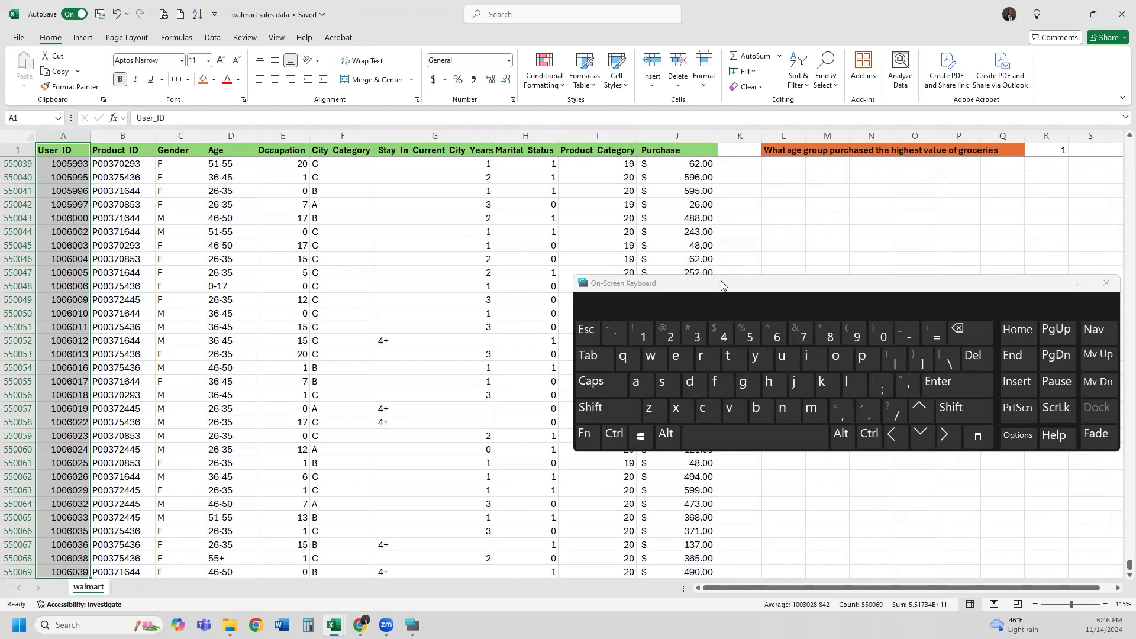
click(603, 410)
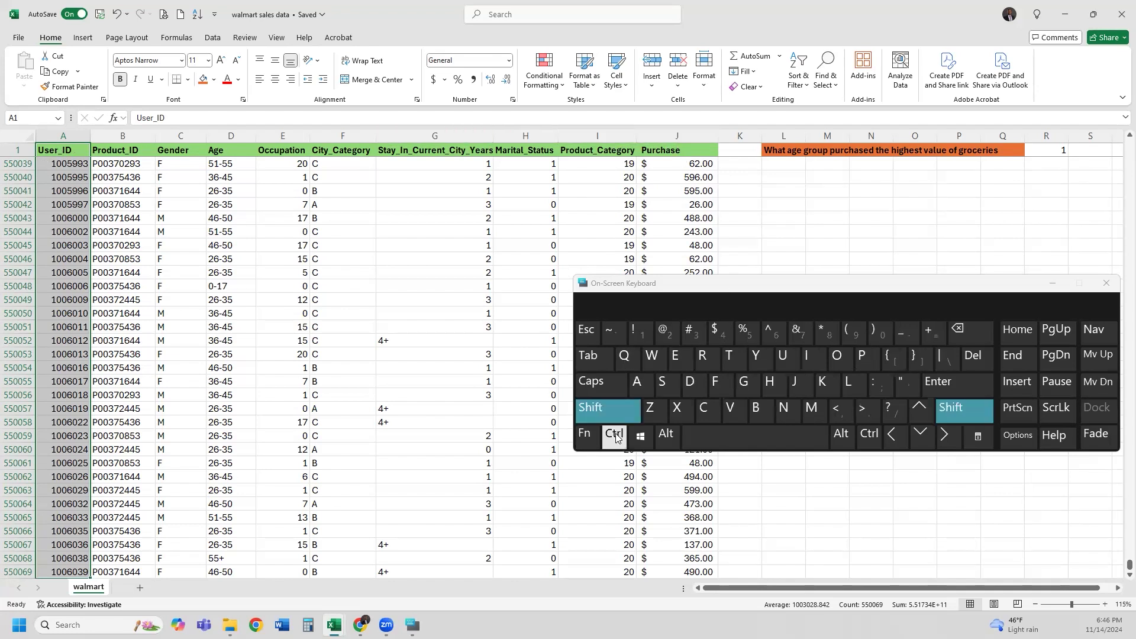
click(613, 435)
click(944, 440)
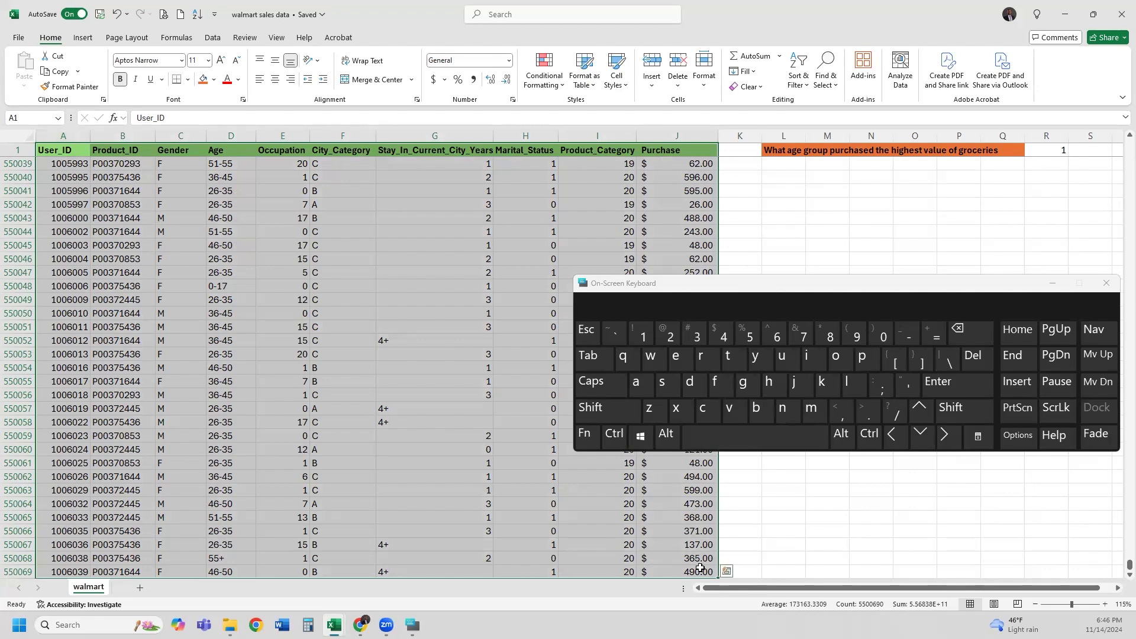
scroll(695, 573, down, 3)
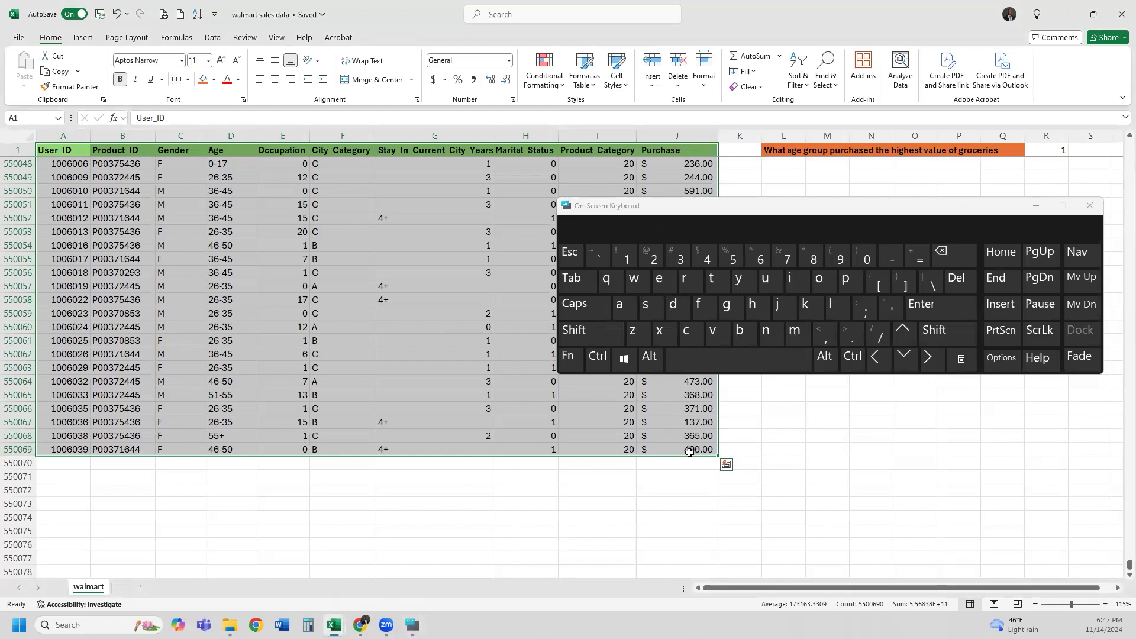
click(1090, 206)
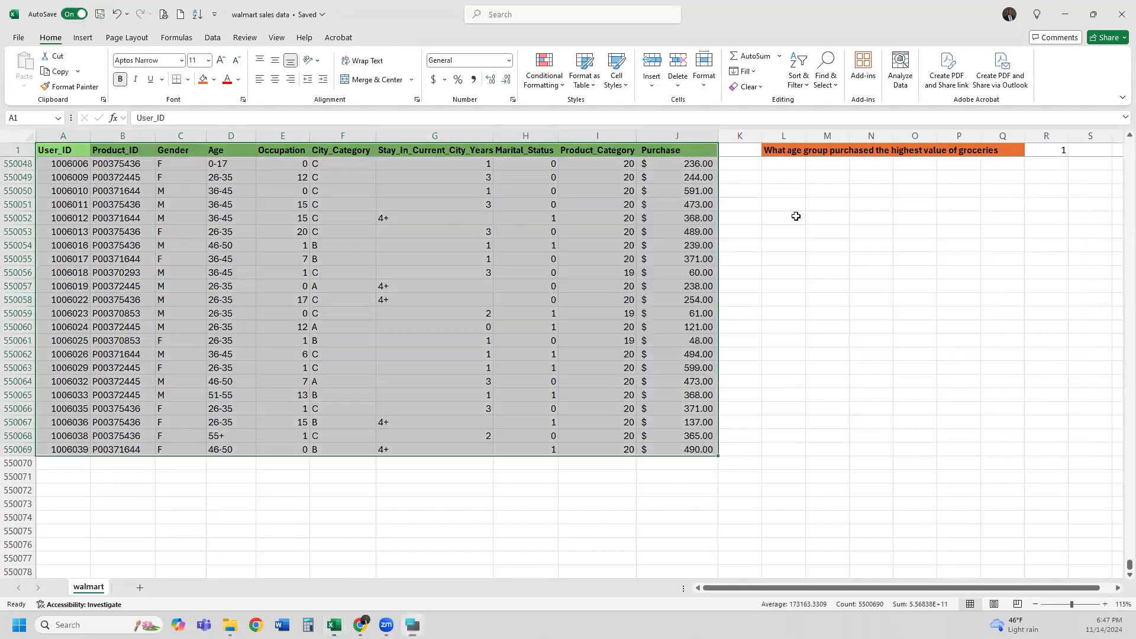
Insert an empty PivotTable from A1:J550069 at cell L3 of the walmart sheet
click(82, 38)
click(28, 65)
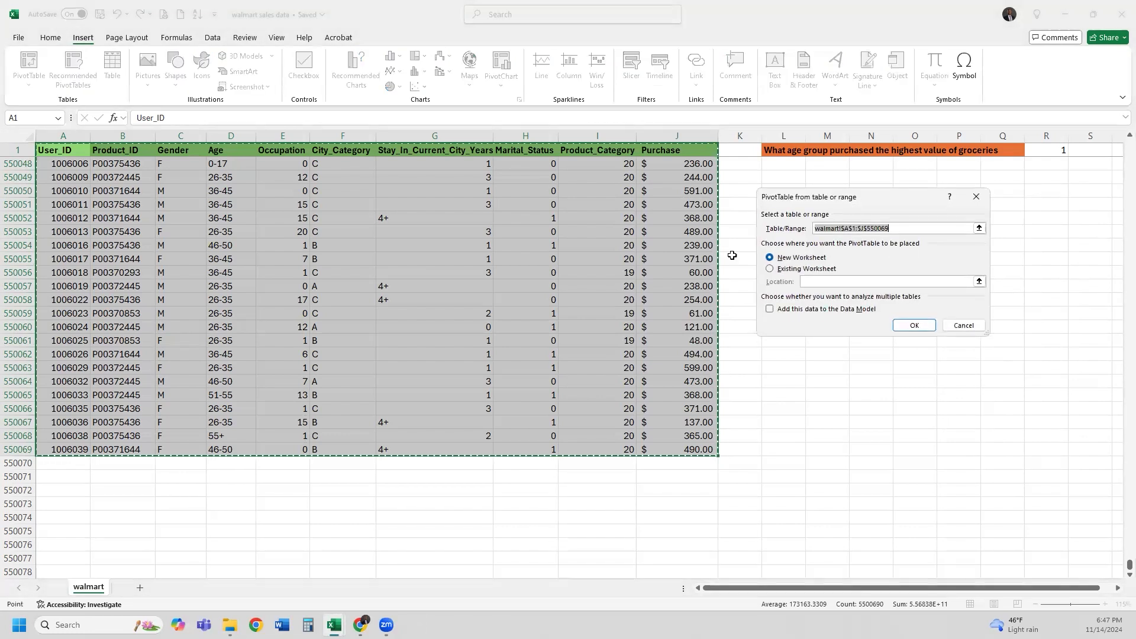
click(770, 268)
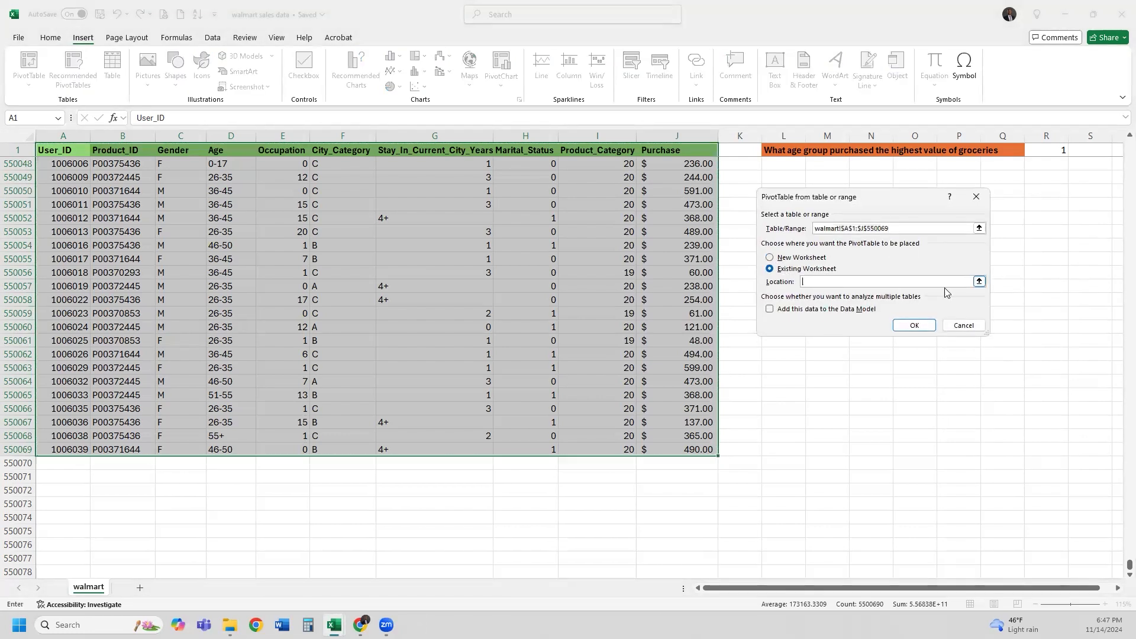
click(979, 282)
drag(1130, 565, 1118, 137)
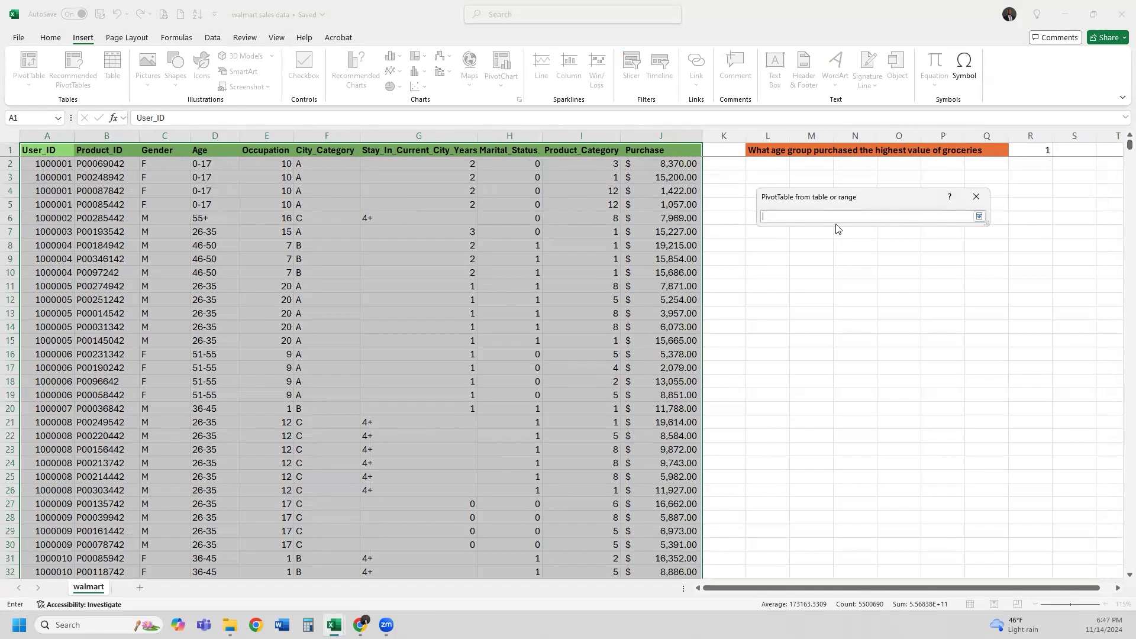
click(798, 171)
click(782, 180)
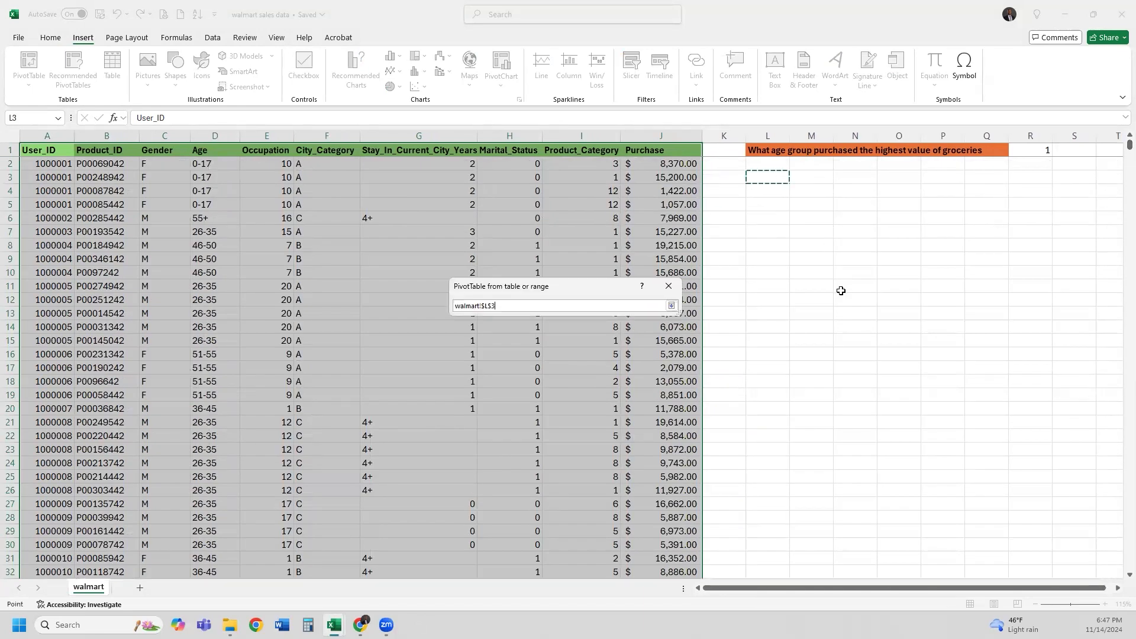
key(Return)
click(605, 416)
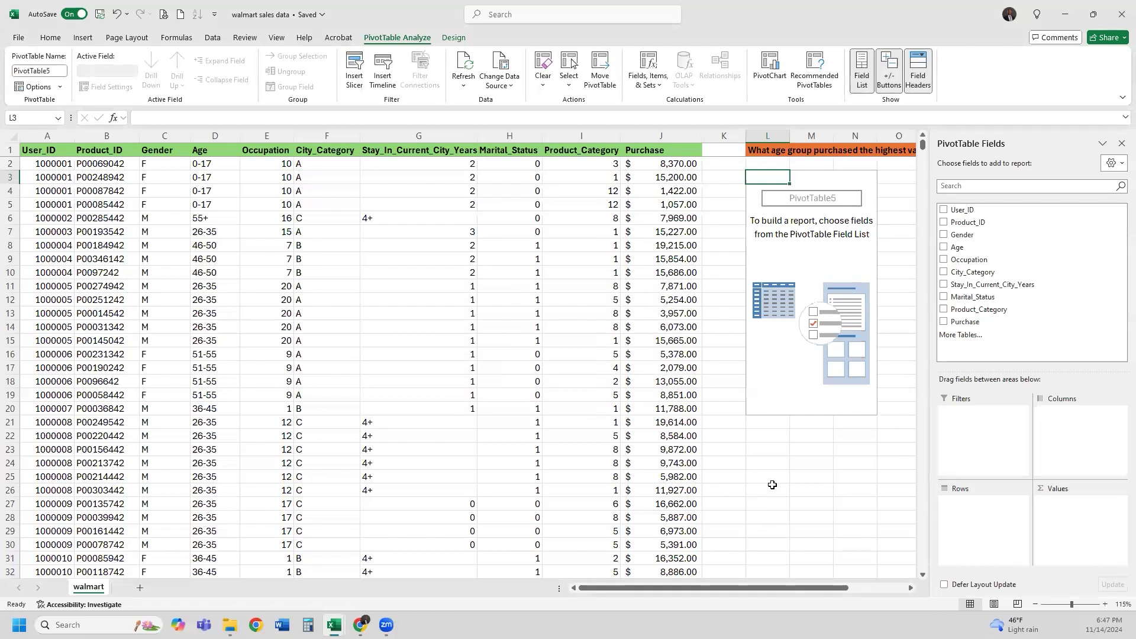
click(1036, 604)
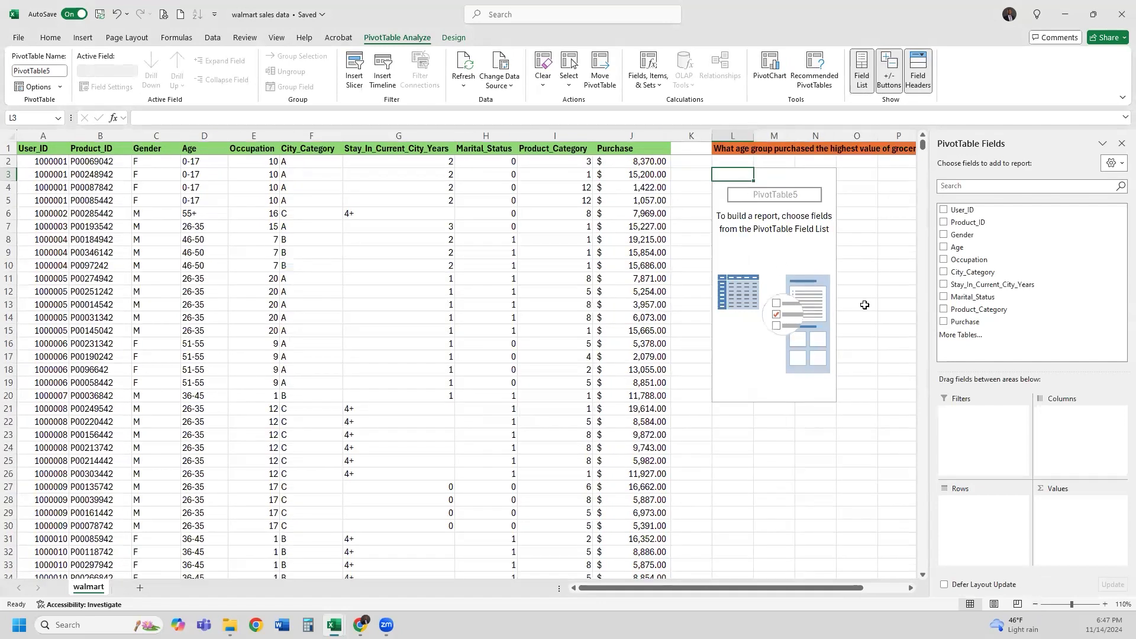
Try adding Product_Category to the Filters area and dismiss the resulting PivotTable warnings
click(1036, 604)
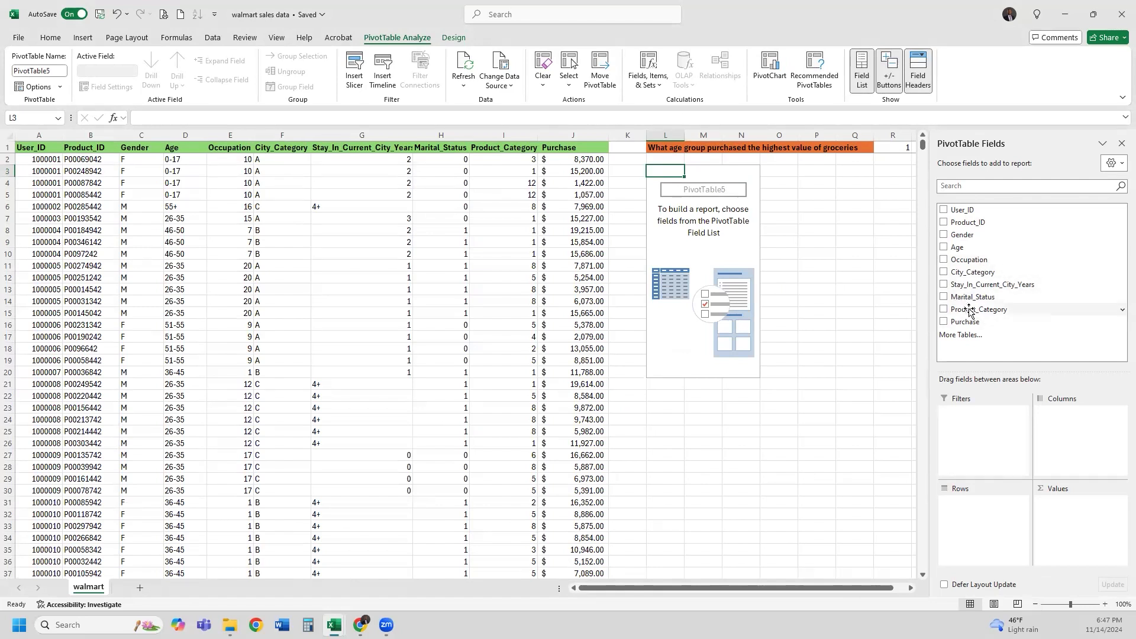
drag(979, 314, 986, 385)
drag(980, 425, 980, 425)
key(Return)
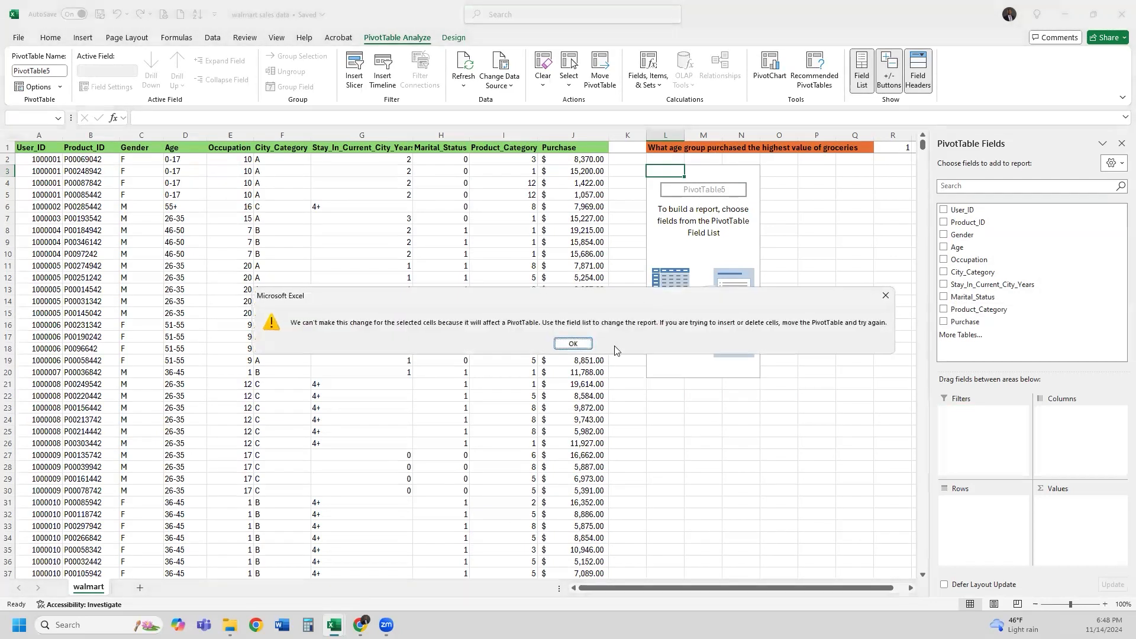
click(575, 342)
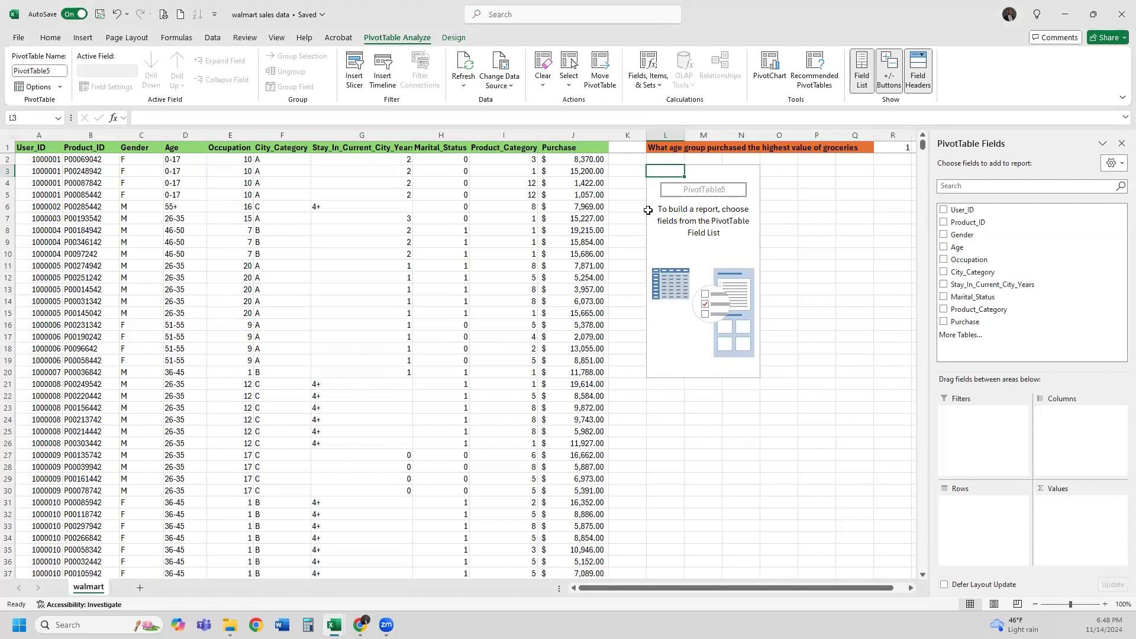
Delete the empty PivotTable's cells and reselect A1:J550069 with Ctrl+Shift+Down and Ctrl+Shift+Right
drag(780, 172, 670, 373)
key(Delete)
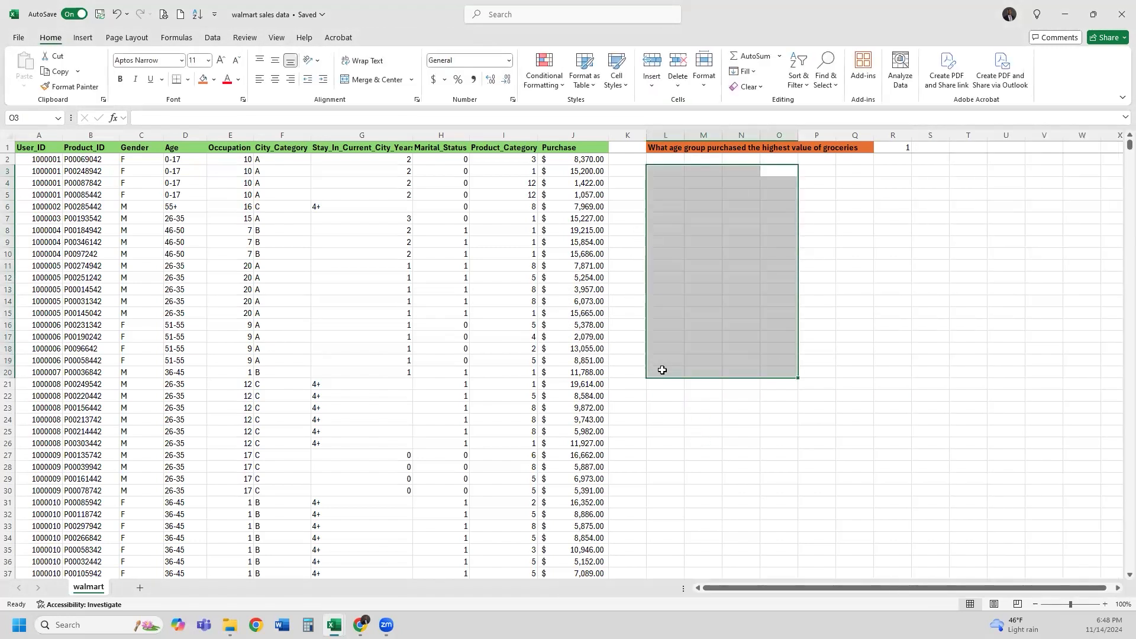
click(662, 360)
click(35, 149)
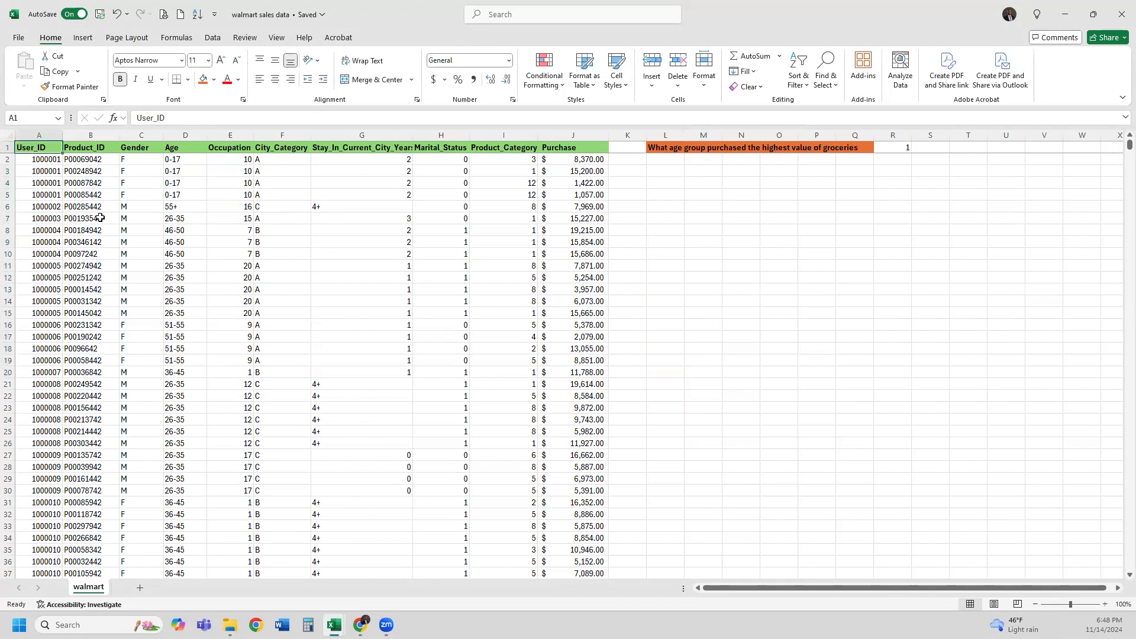
key(ctrl+shift+Down)
key(ctrl+shift+Right)
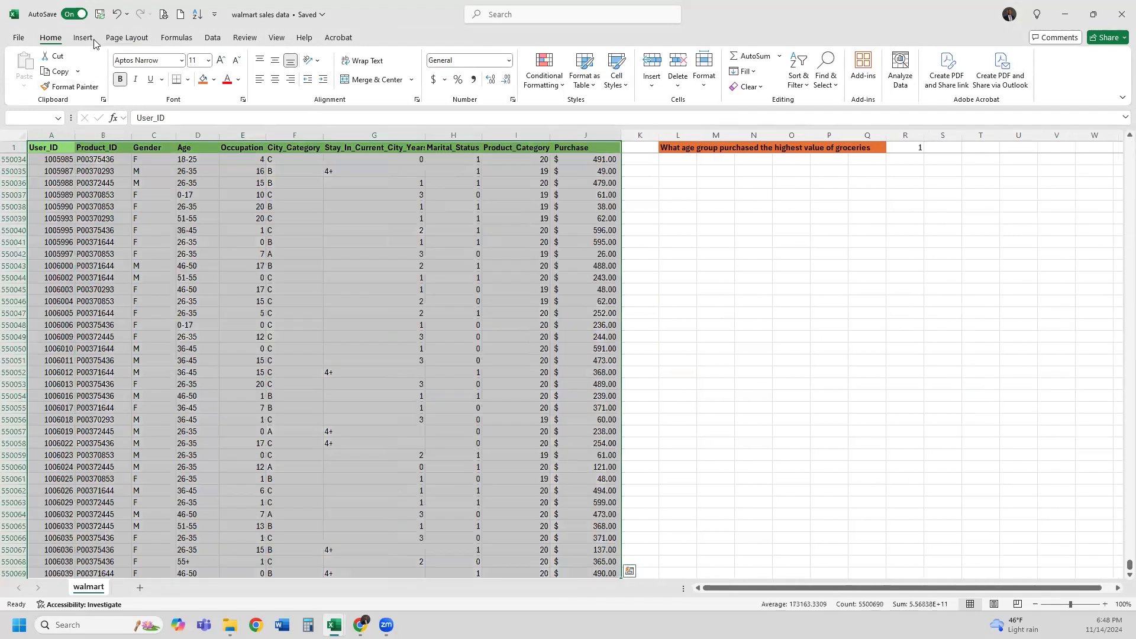
Insert a new empty PivotTable from A1:J550069 at cell L550039 on the existing sheet
click(84, 39)
click(26, 62)
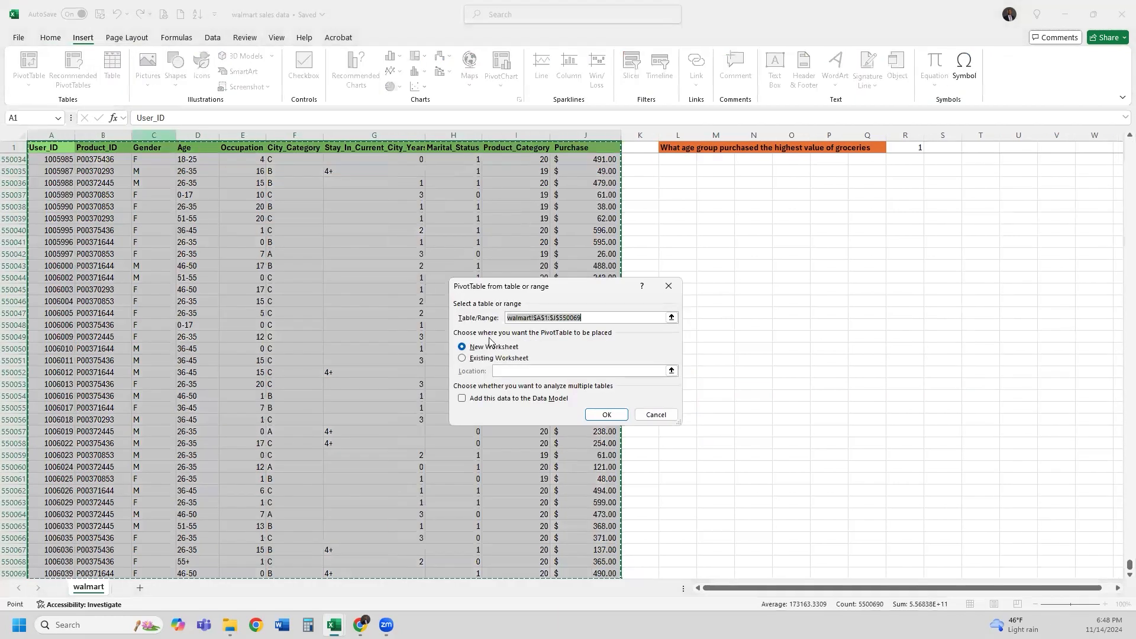
click(490, 360)
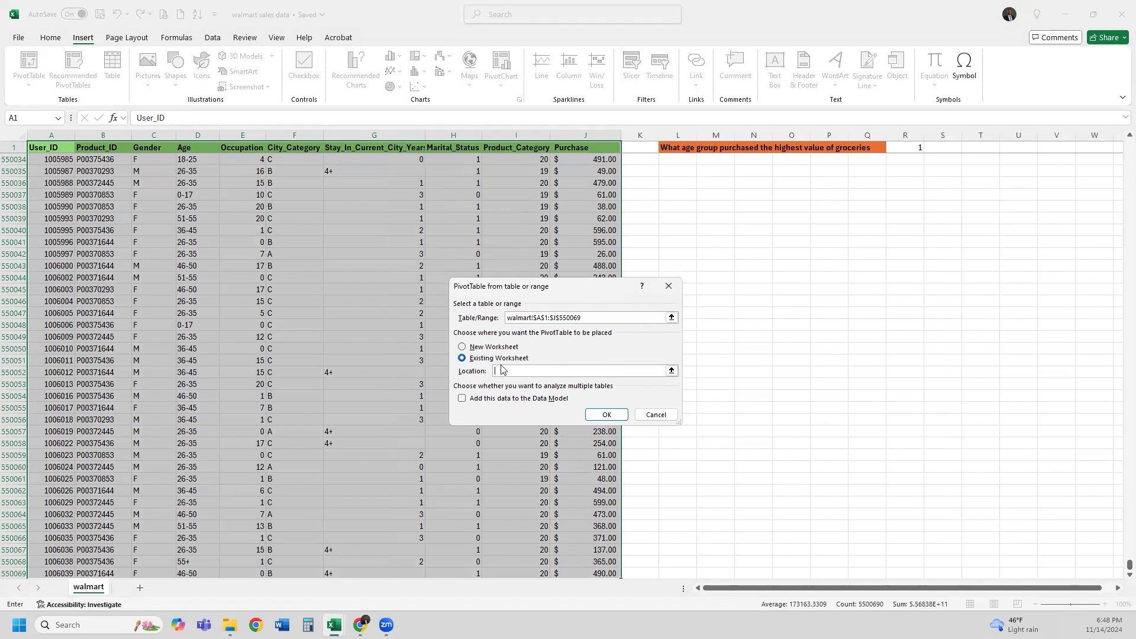
click(671, 370)
click(679, 219)
key(Return)
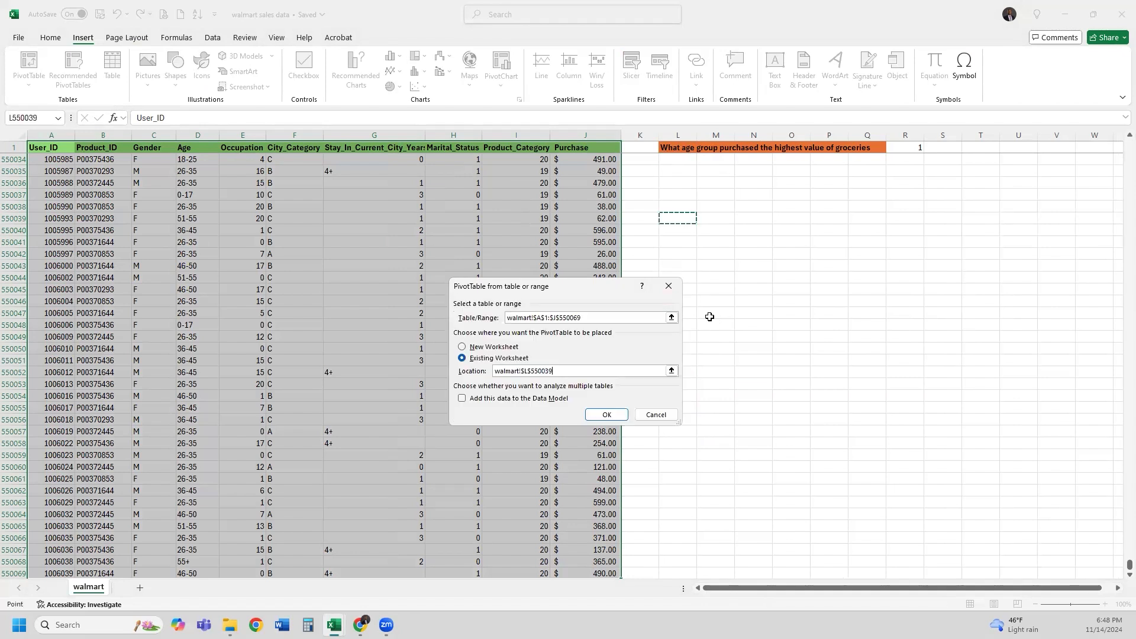
click(614, 416)
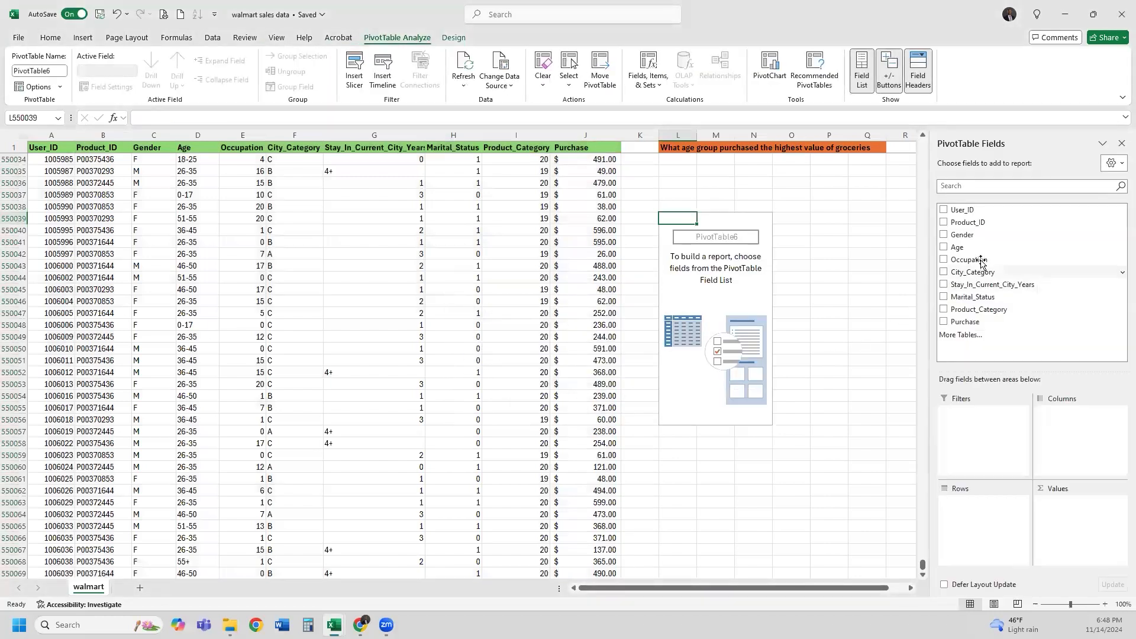
Filter the pivot to Product_Category 1, with Age as rows and Sum of Purchase as values
drag(987, 311, 996, 435)
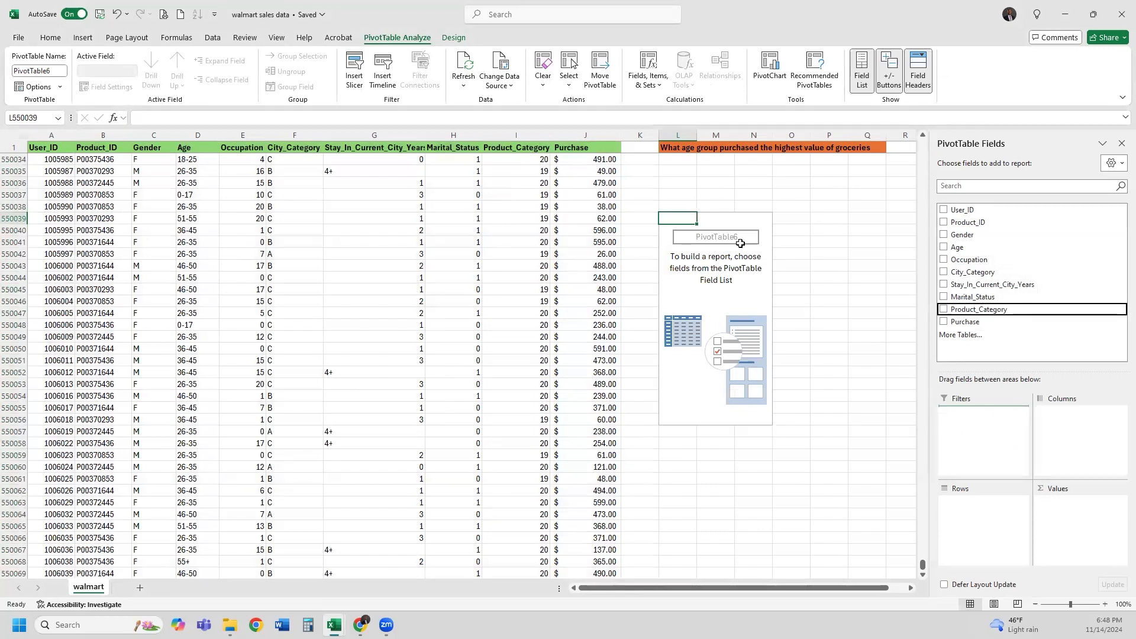
click(678, 195)
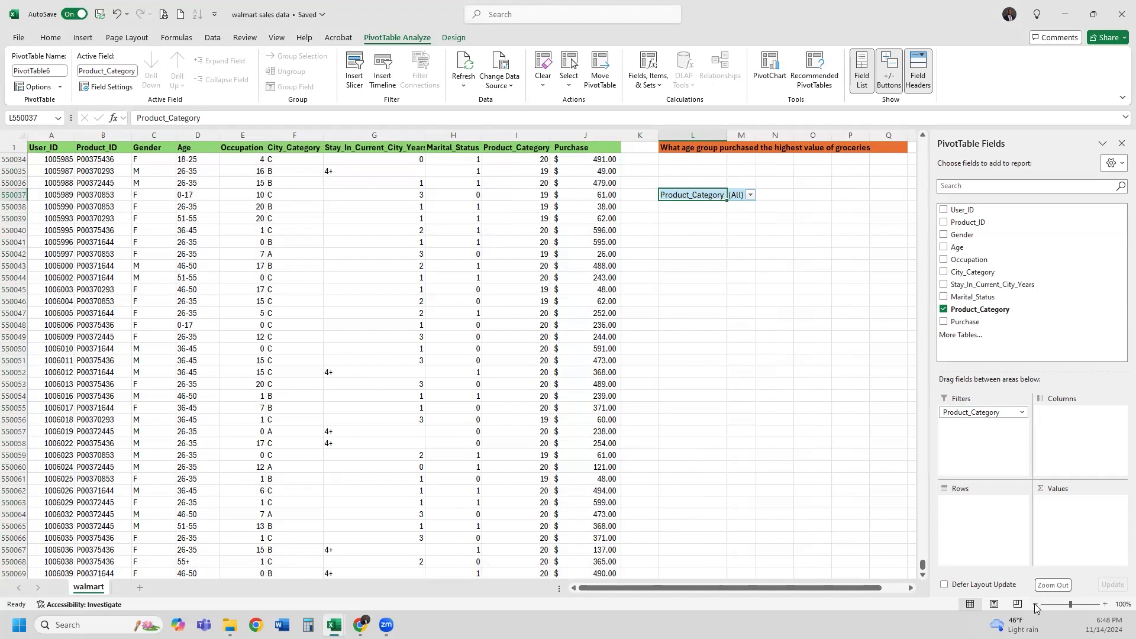
click(750, 195)
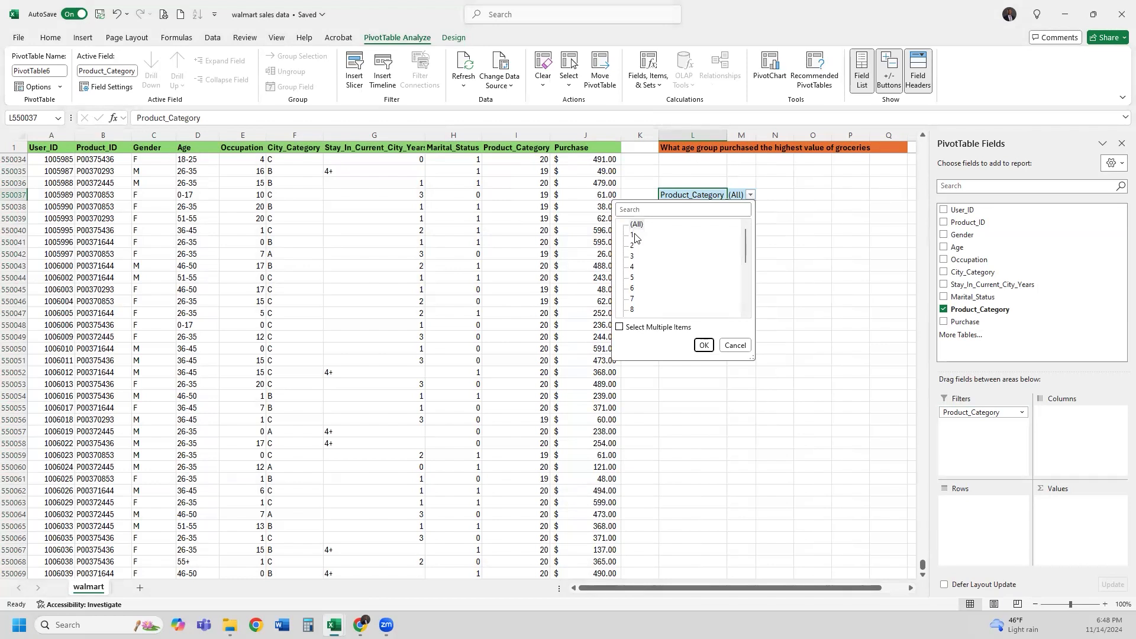
click(632, 236)
click(703, 345)
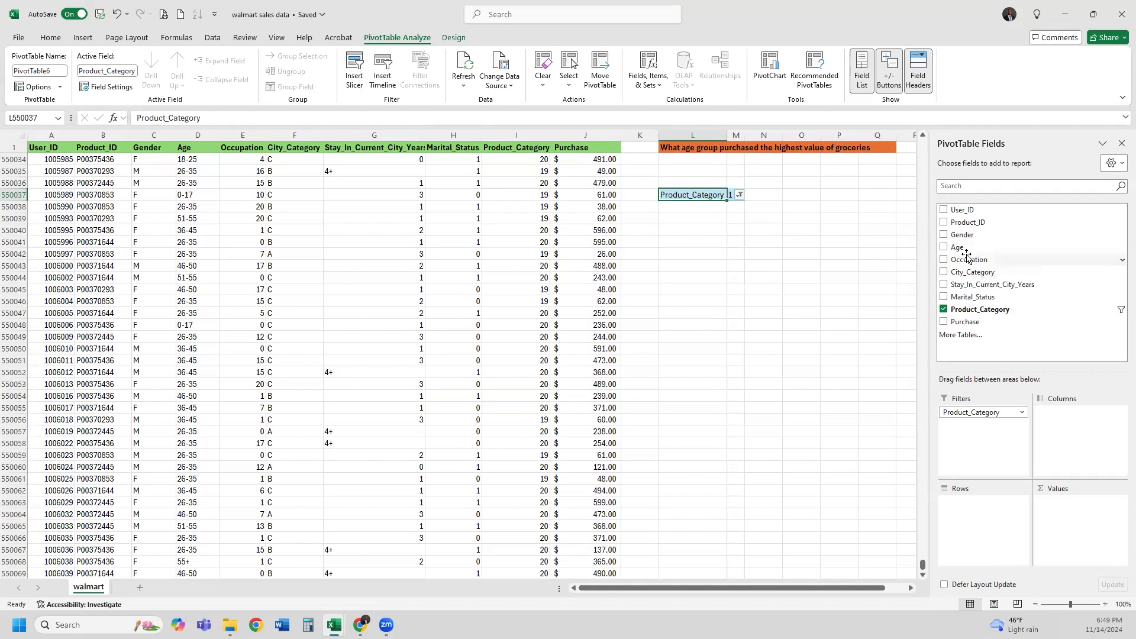
drag(962, 248, 991, 512)
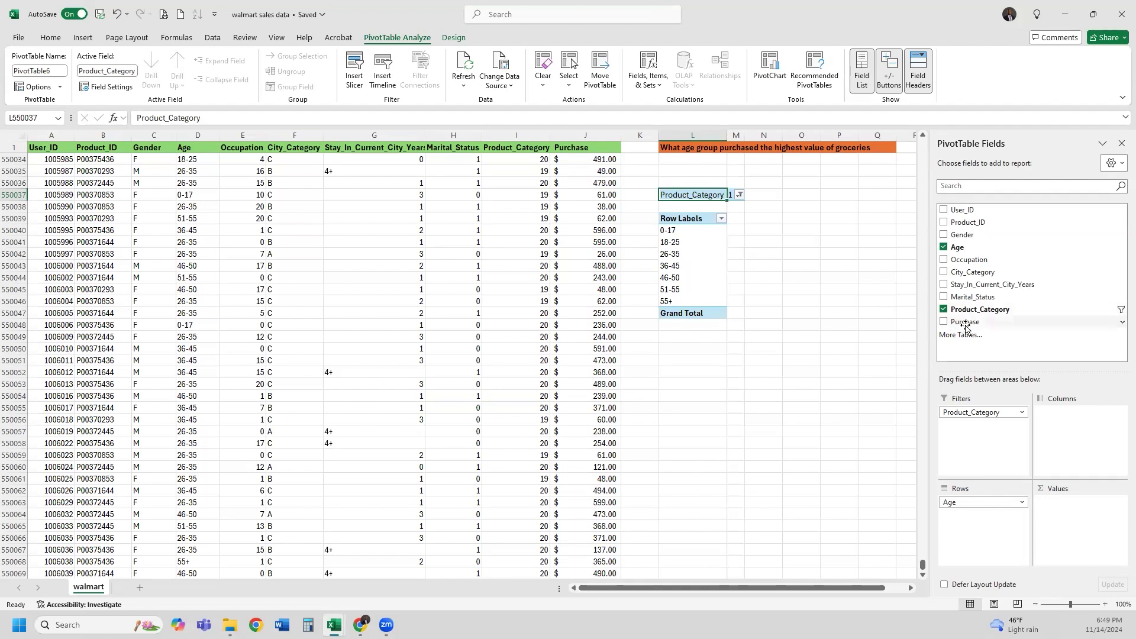
drag(966, 322, 1097, 513)
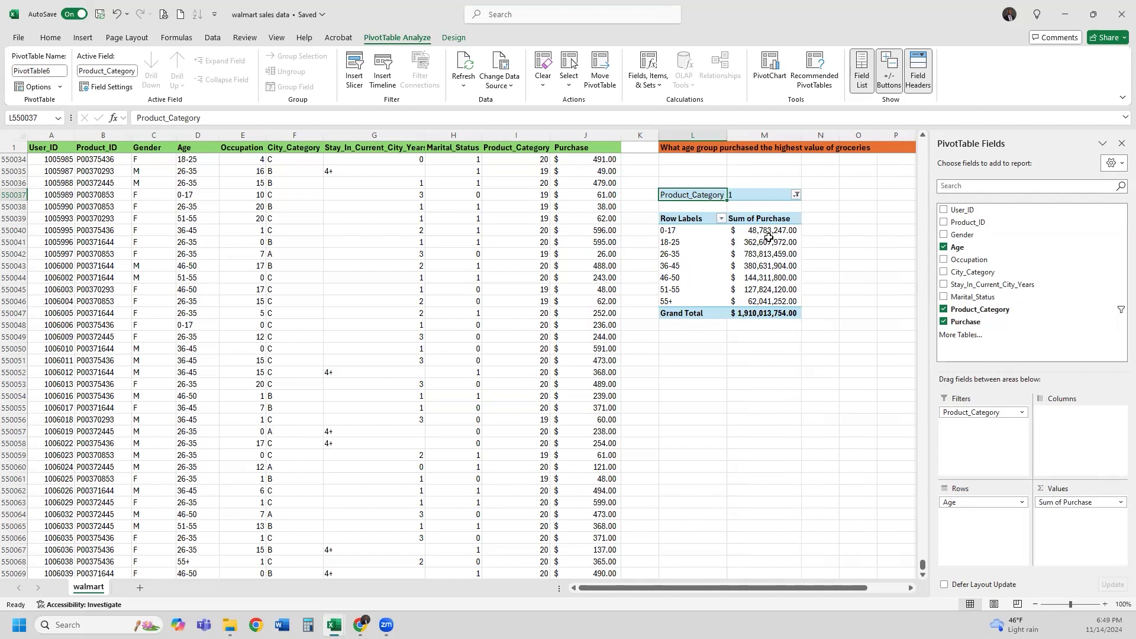
Sort the Age rows in descending order by Sum of Purchase
click(721, 219)
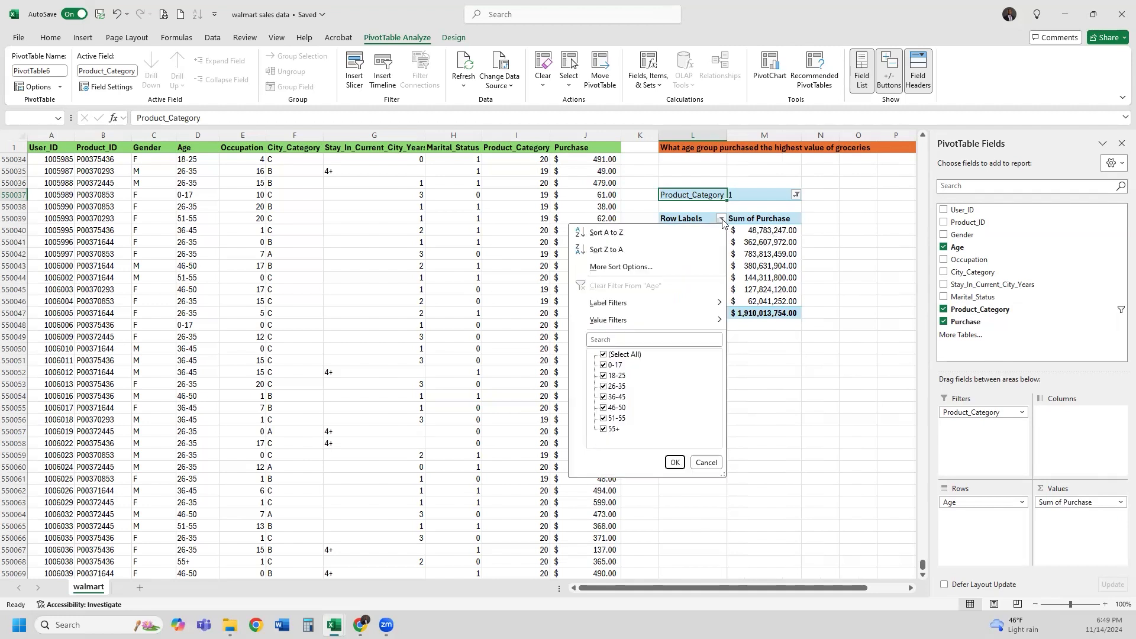
click(710, 268)
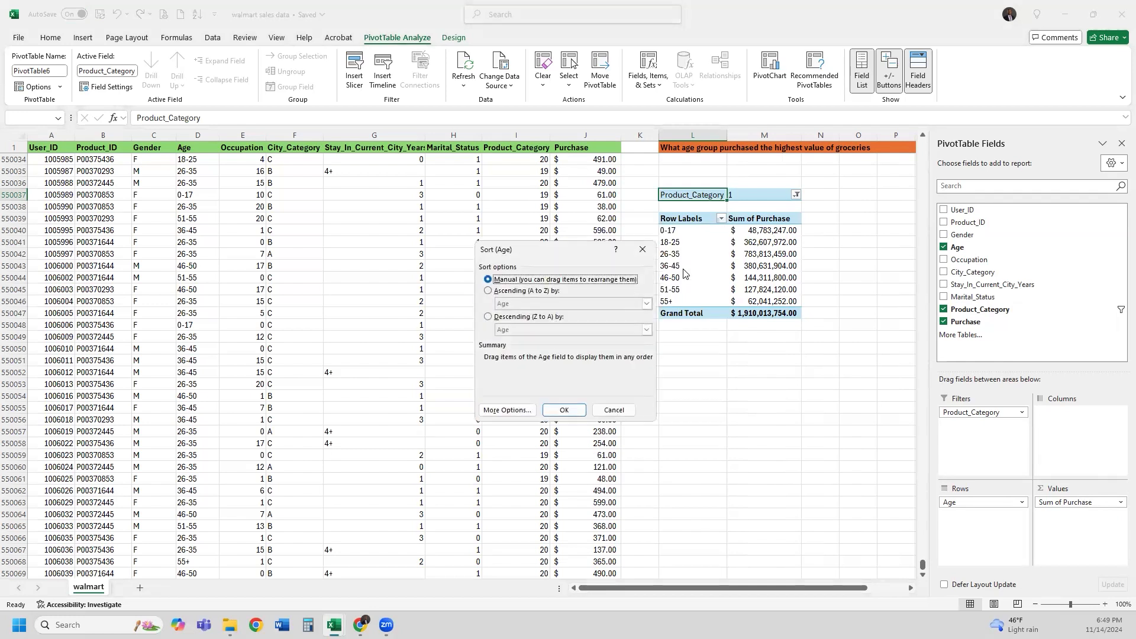
click(534, 318)
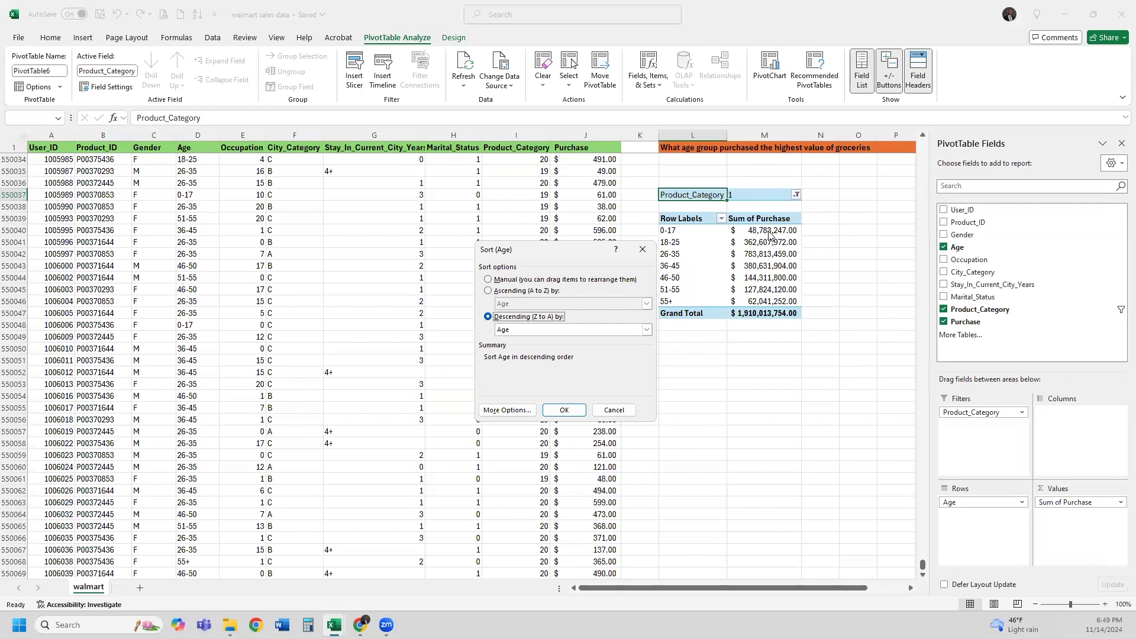
click(556, 333)
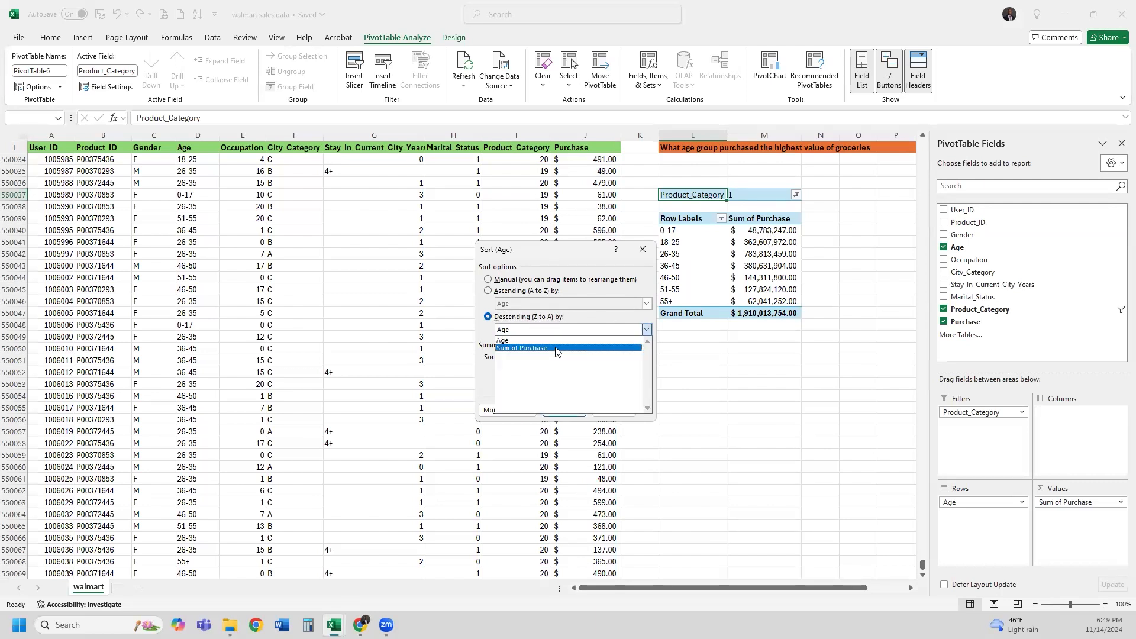
click(557, 349)
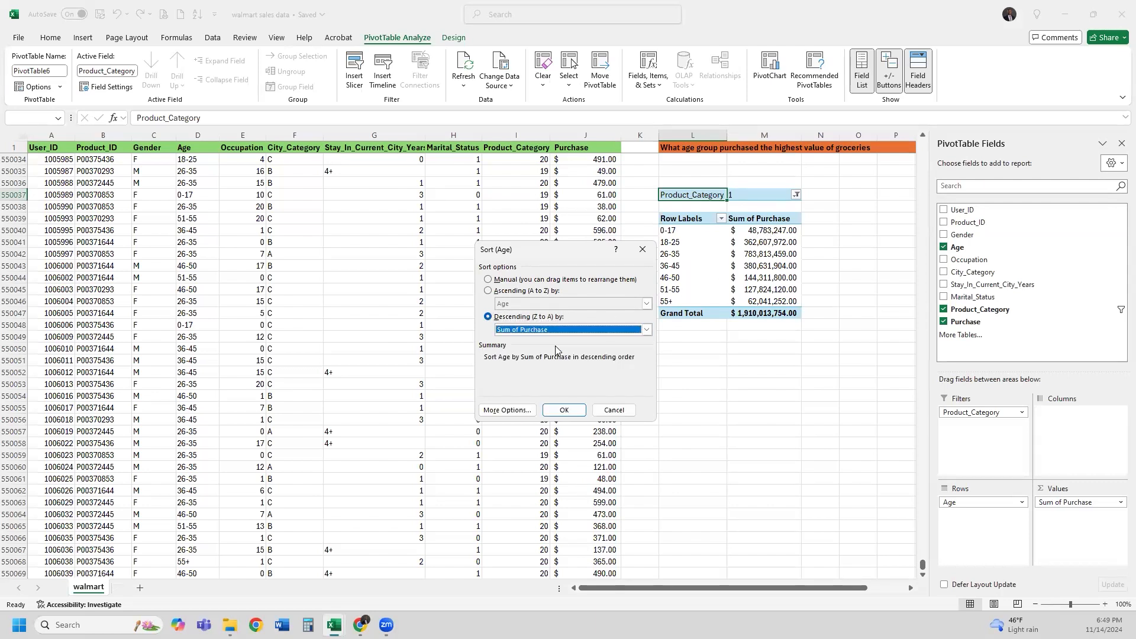
click(568, 410)
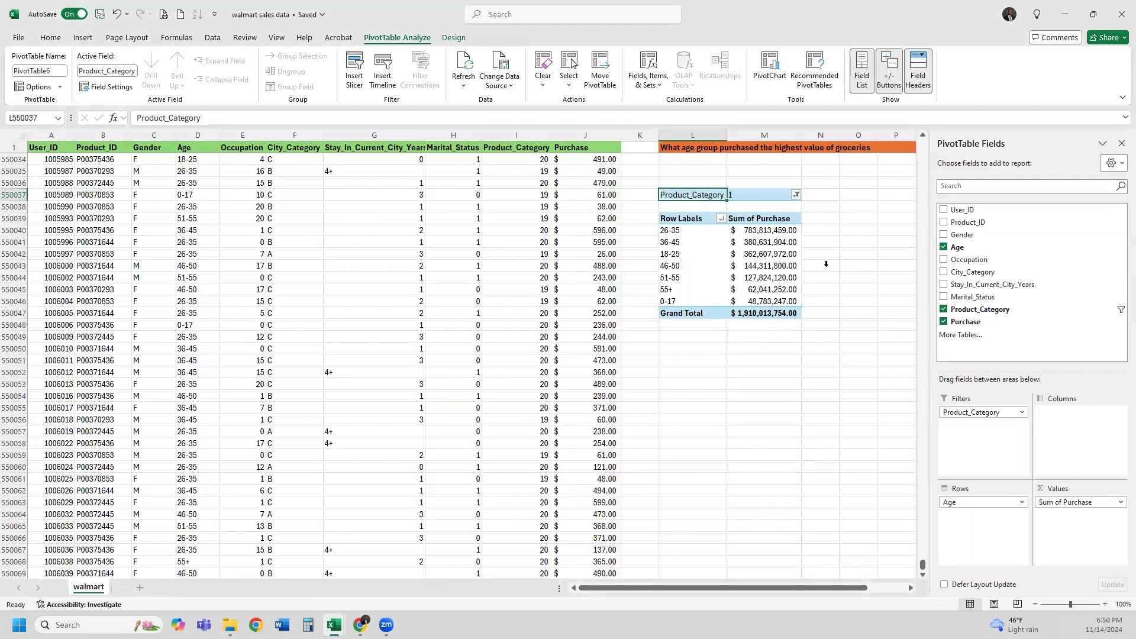
scroll(826, 265, up, 1)
drag(797, 587, 862, 588)
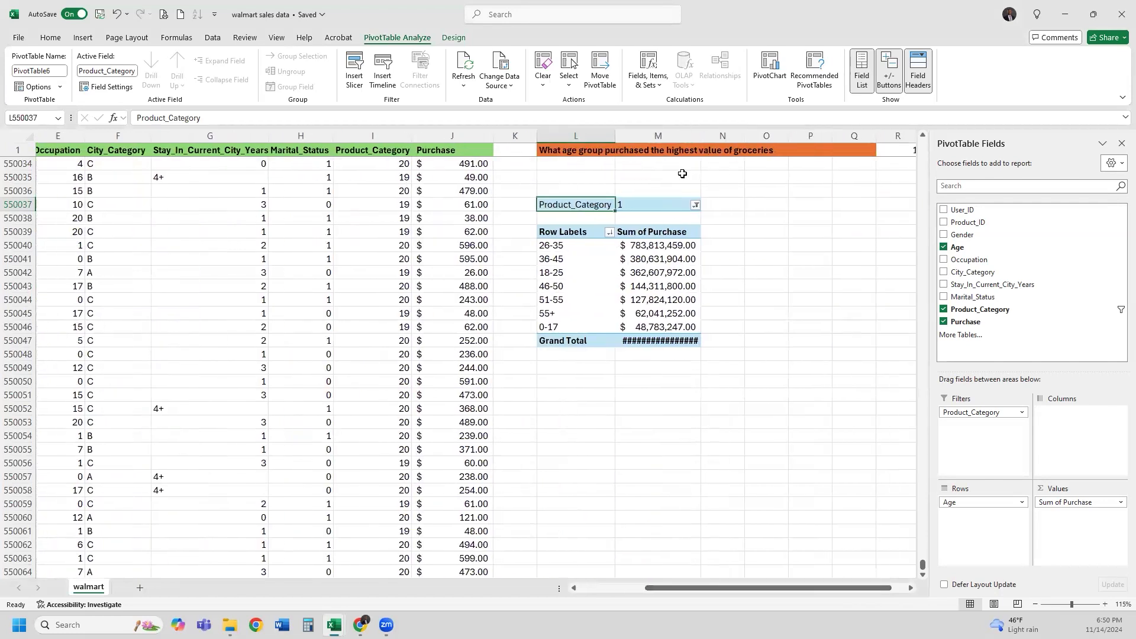
Widen column M, then filter the pivot to Product_Category 8 and then 4
drag(701, 137, 721, 142)
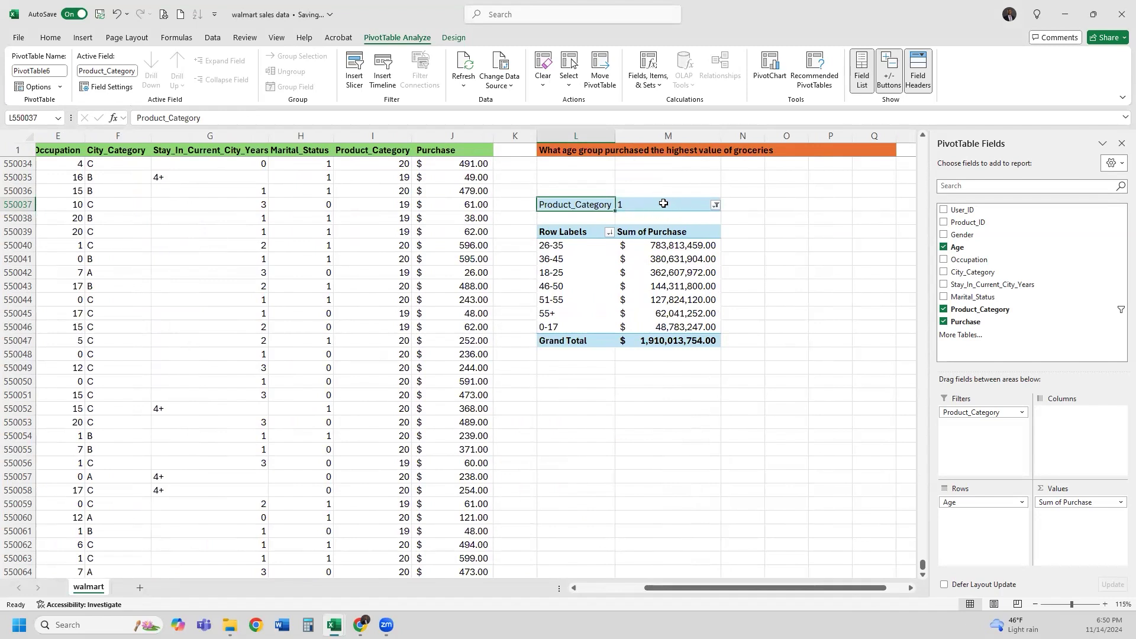
click(716, 206)
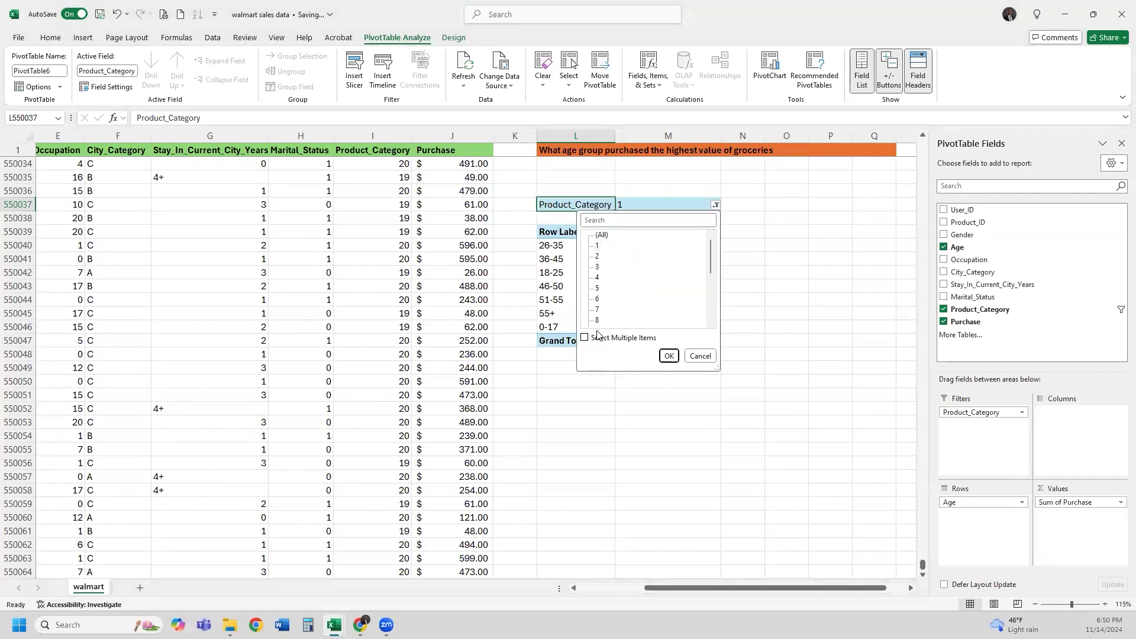
click(668, 356)
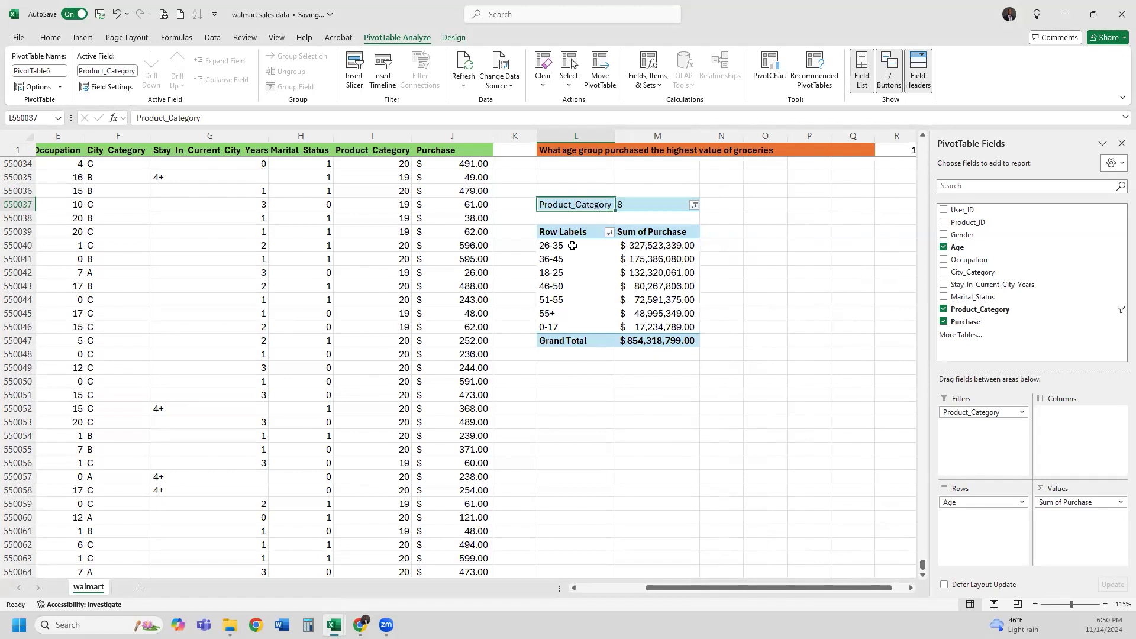
key(alt+Down)
click(575, 277)
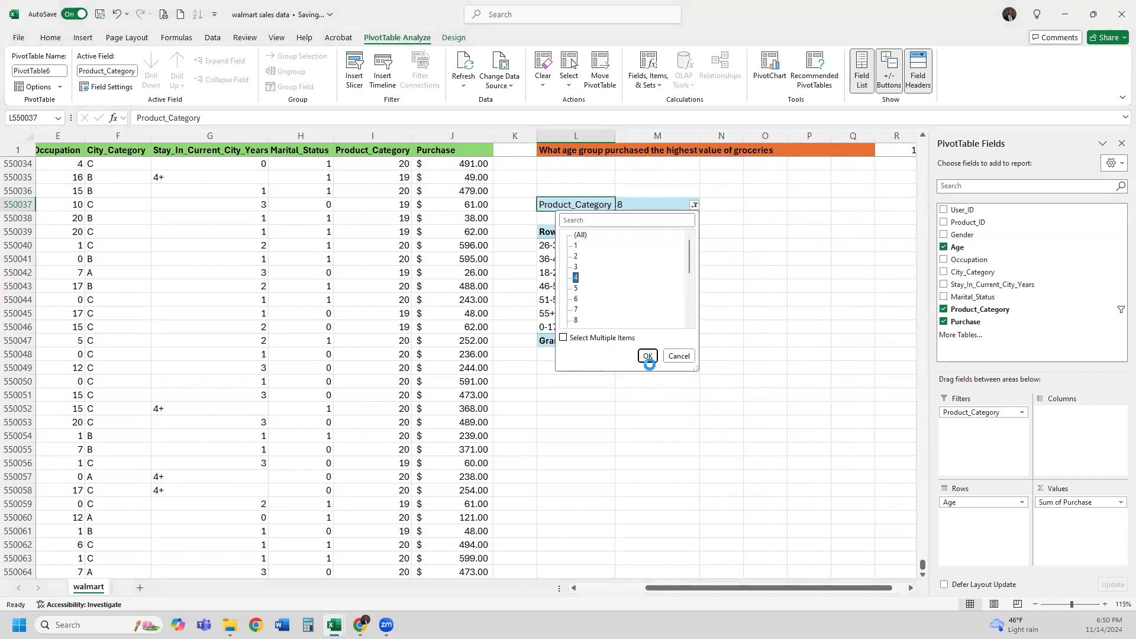
click(648, 356)
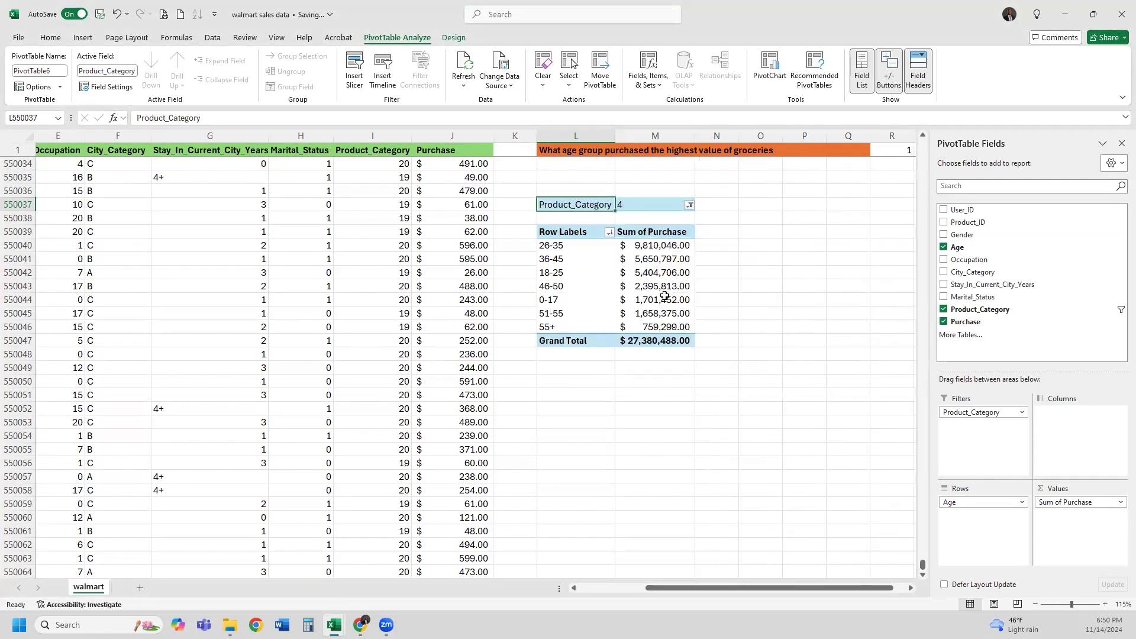
Switch the Product_Category filter to category 20, then to category 15
click(690, 206)
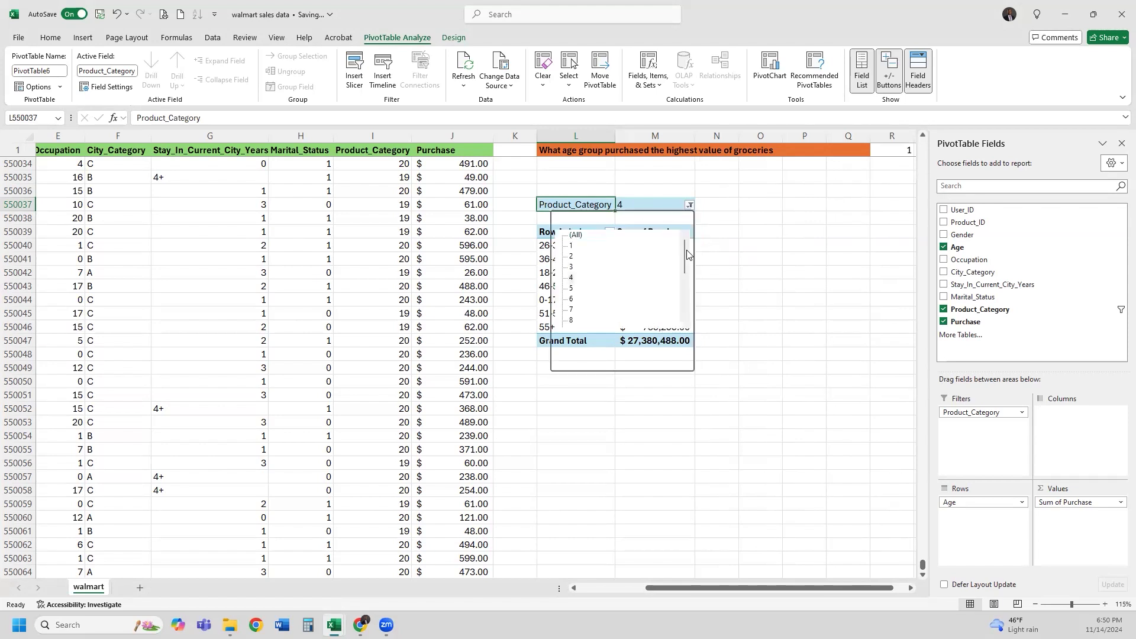
click(685, 311)
scroll(637, 319, down, 1)
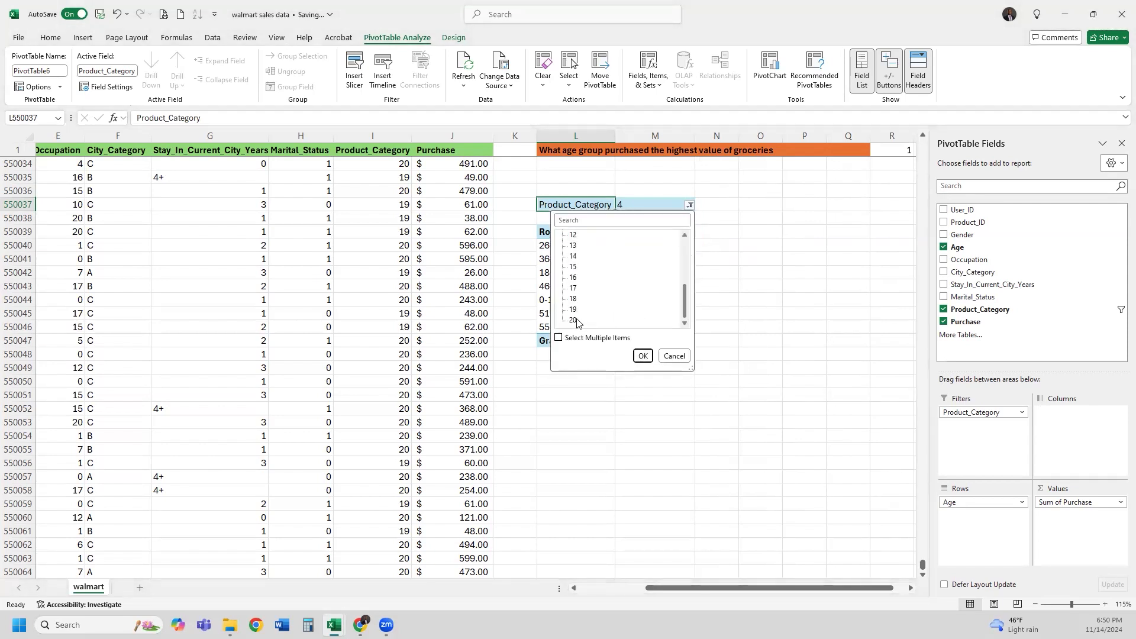
click(574, 320)
click(642, 356)
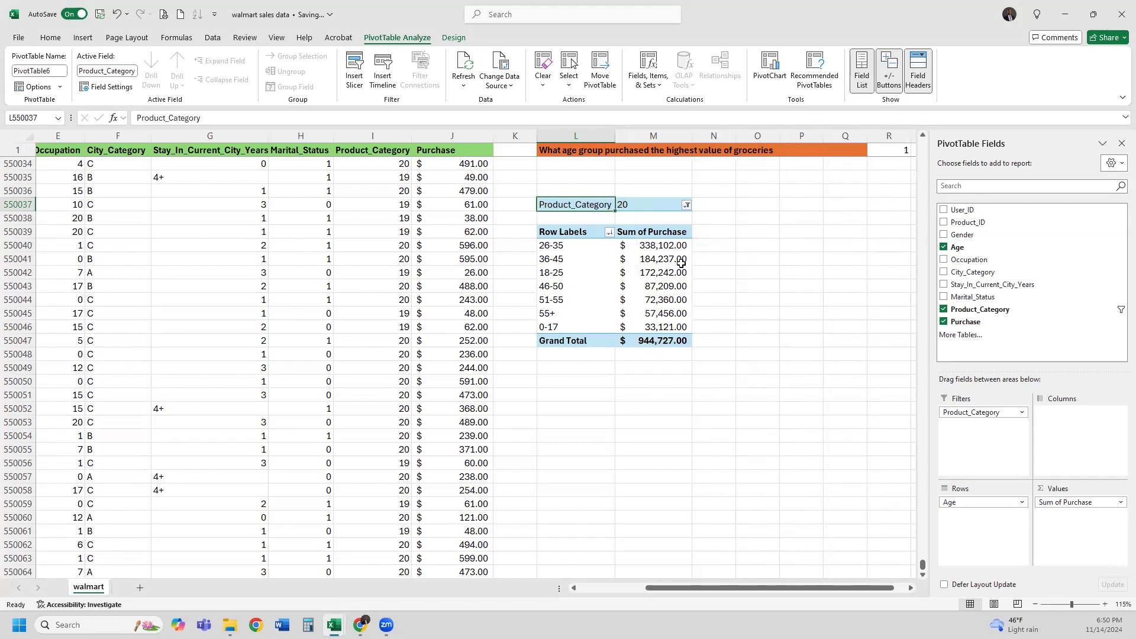
click(686, 206)
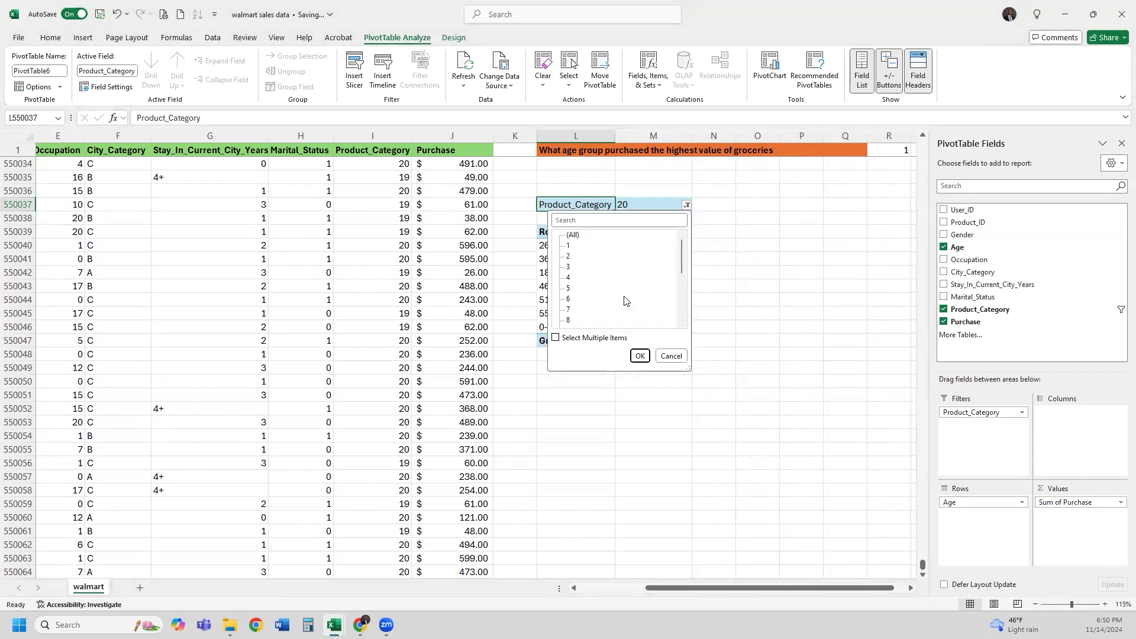
drag(681, 269, 682, 301)
click(570, 310)
click(641, 355)
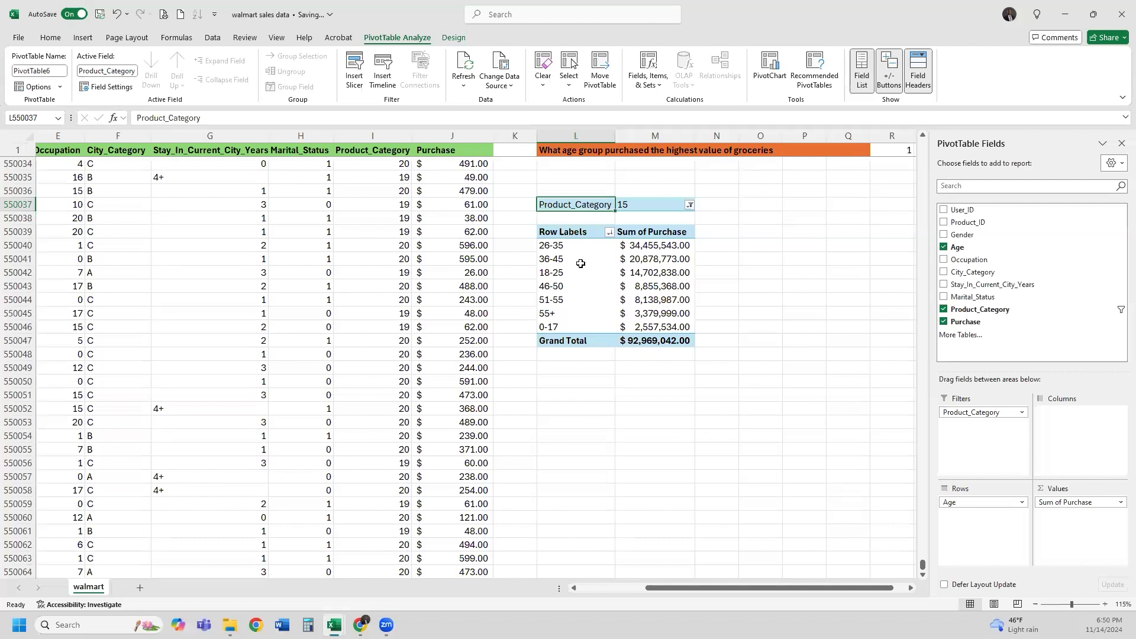
Reset the Product_Category filter to (All) and select the 26-35 purchase total
click(690, 205)
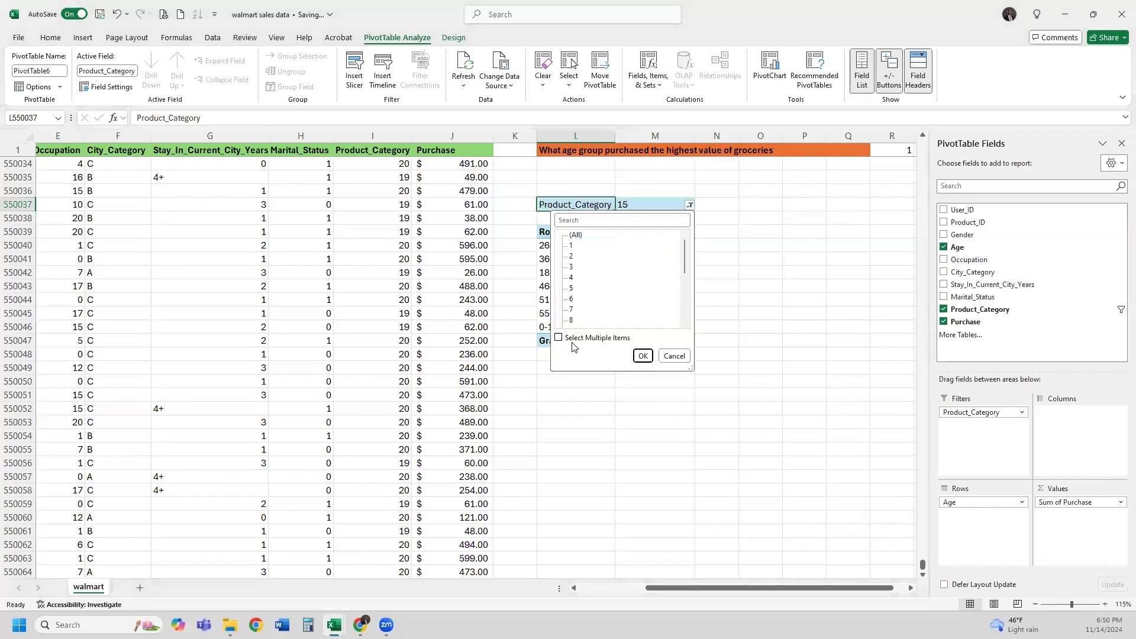
click(574, 236)
click(643, 355)
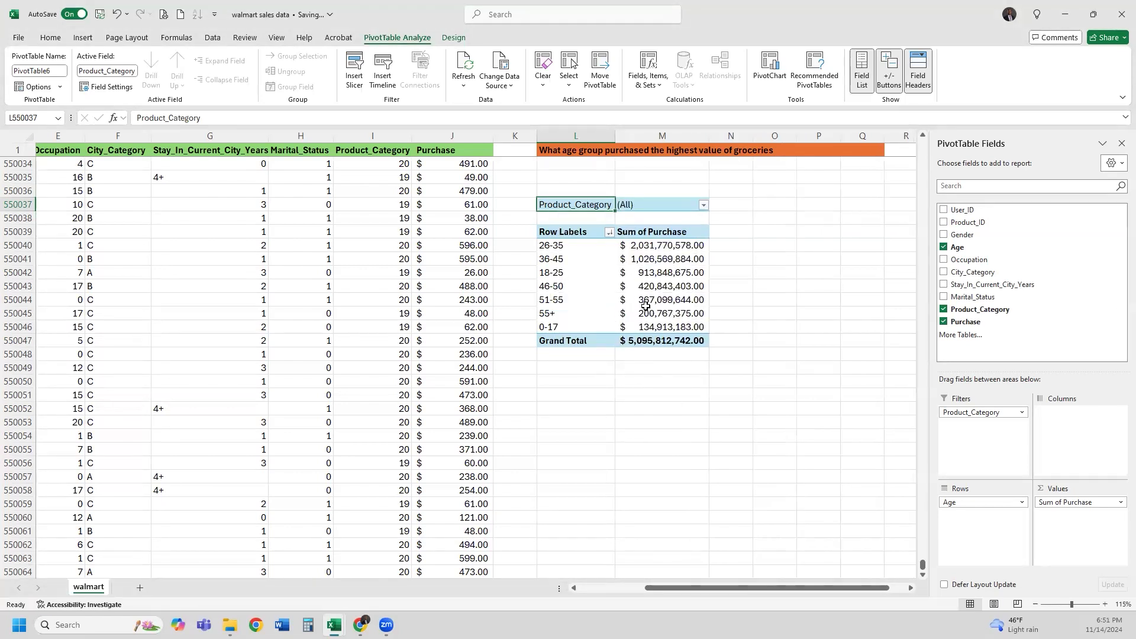
click(662, 246)
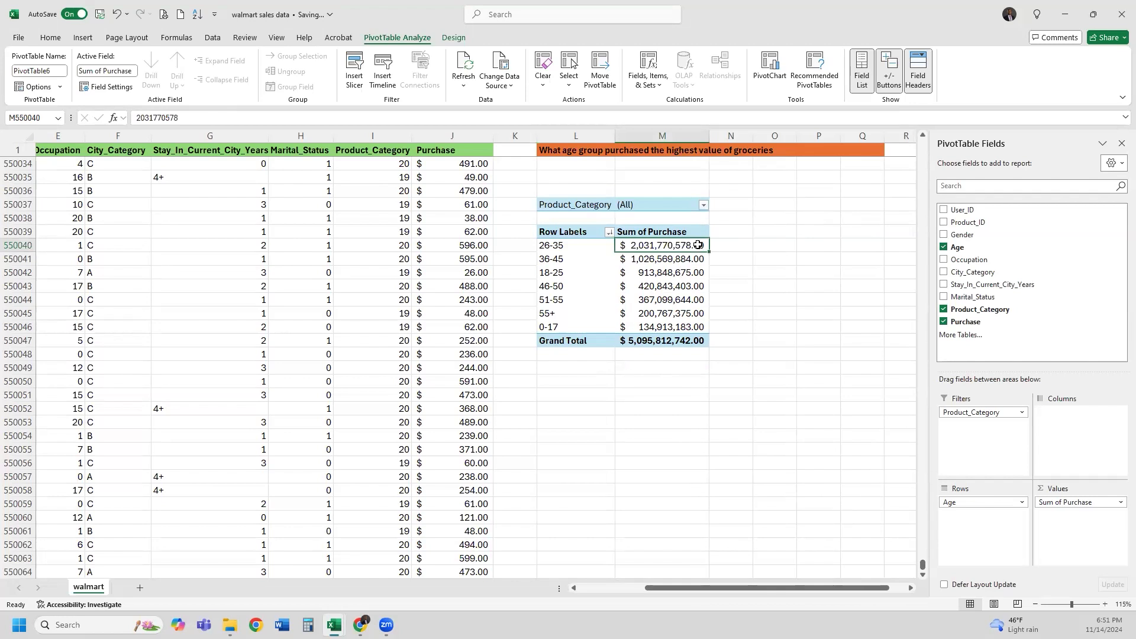
drag(566, 249, 633, 246)
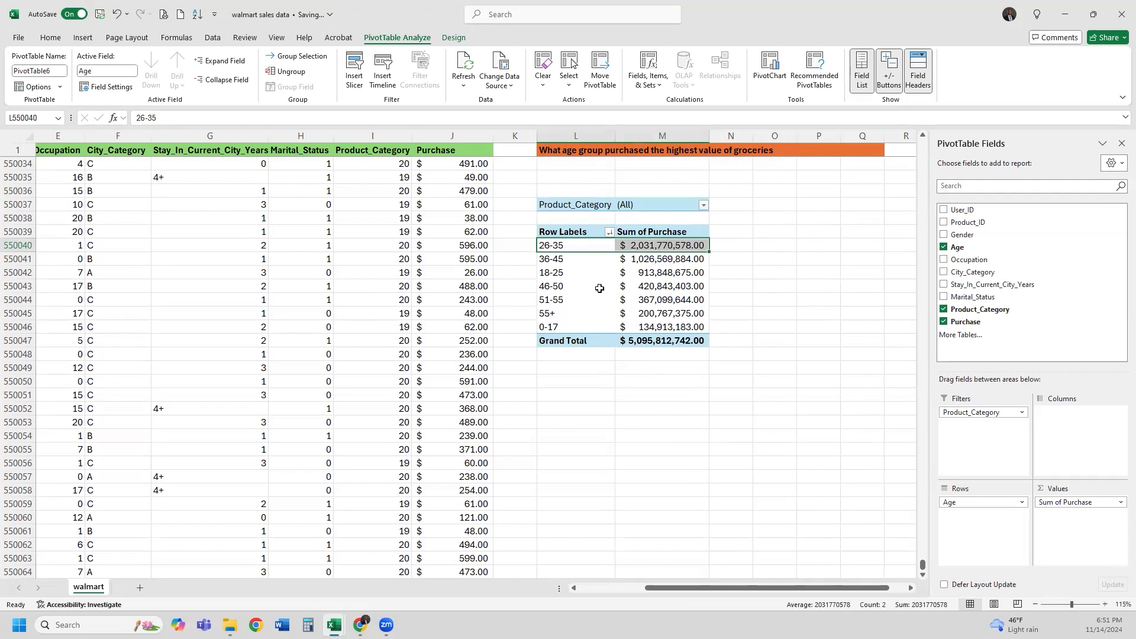
drag(577, 258, 651, 258)
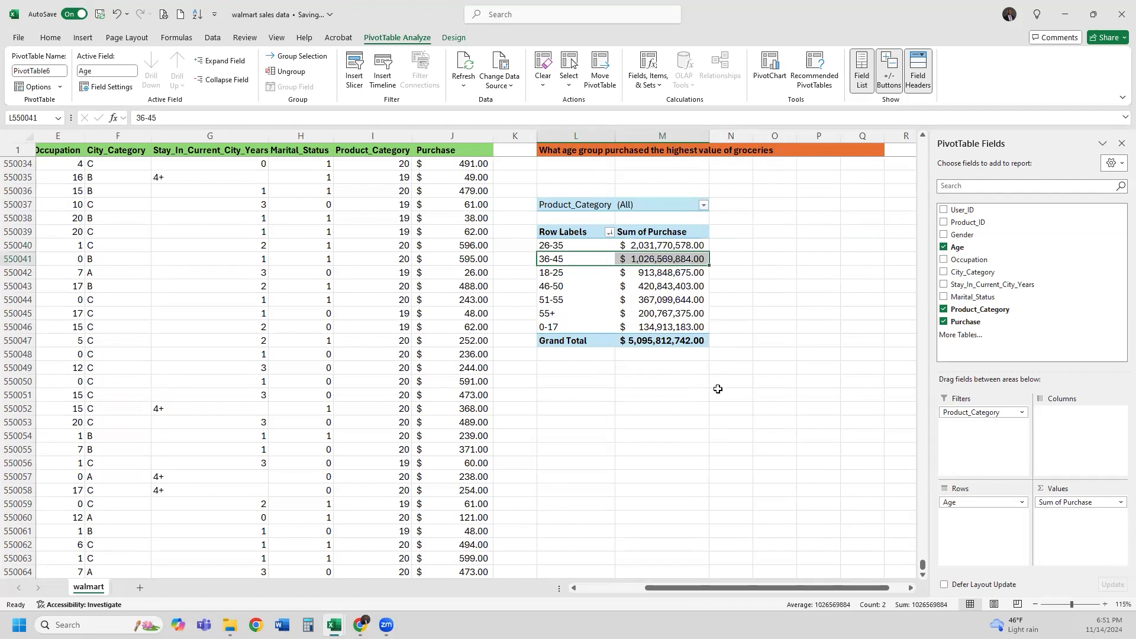
drag(634, 247, 583, 244)
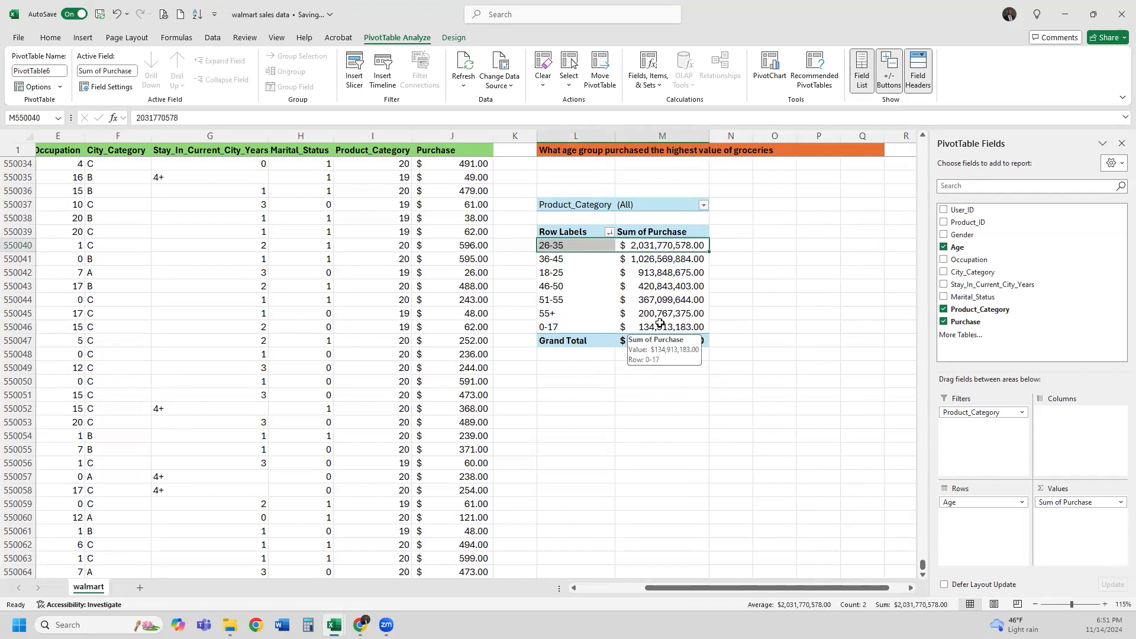
ctrl+scroll(660, 324, up, 1)
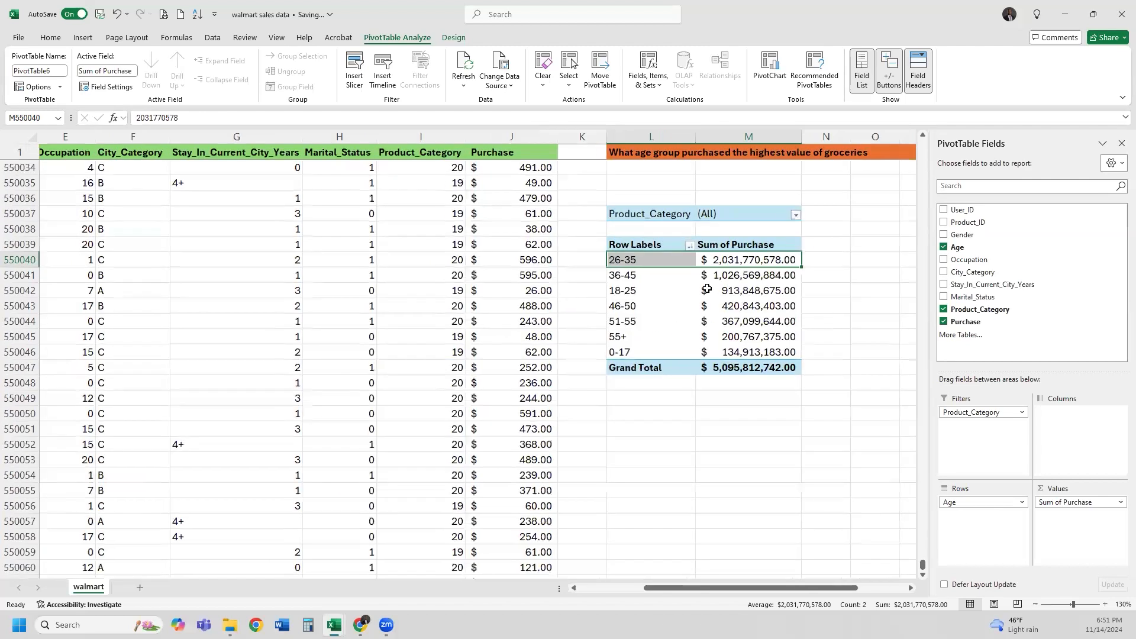
drag(674, 261, 721, 265)
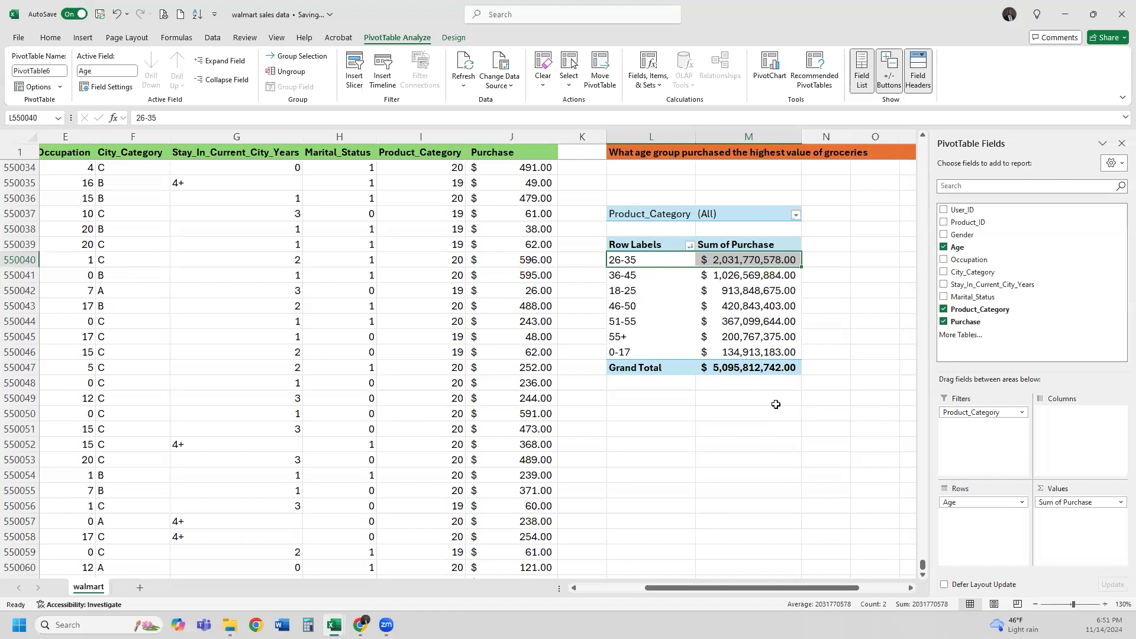
click(663, 276)
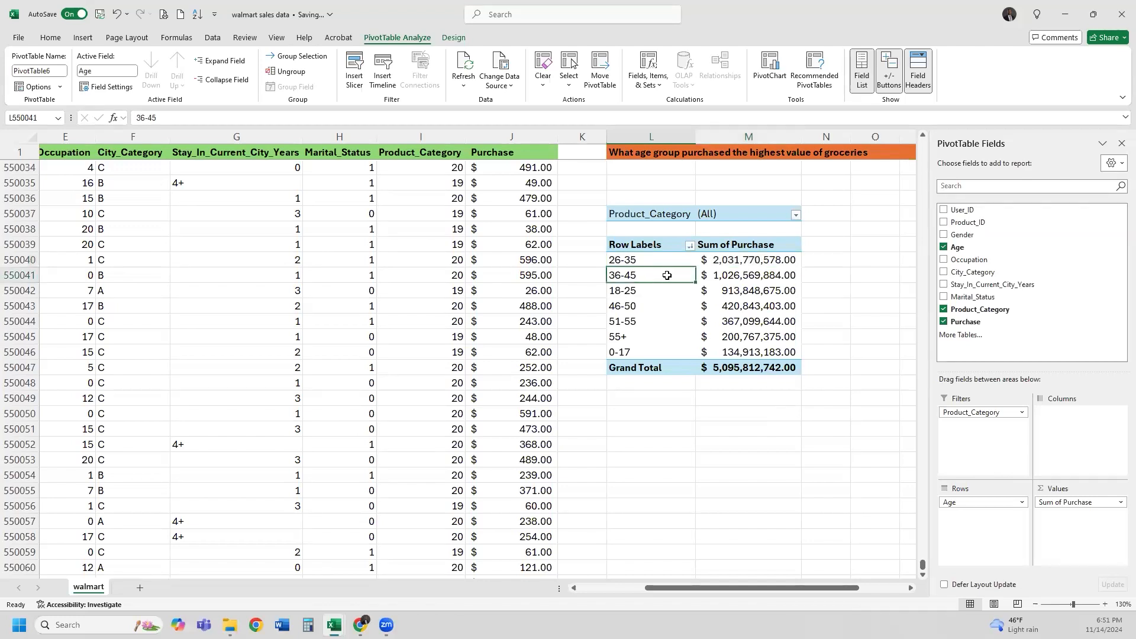
drag(667, 274, 710, 276)
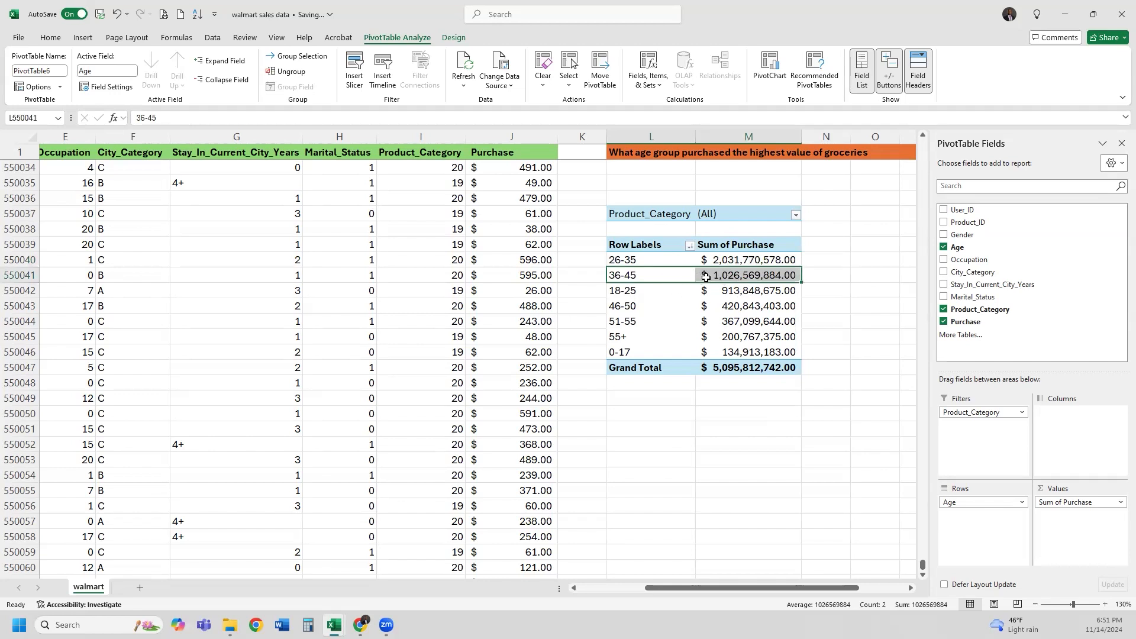
Filter the pivot to product categories 1, 2 and 3 via Select Multiple Items, then select the age rows
mouse_move(706, 278)
click(797, 217)
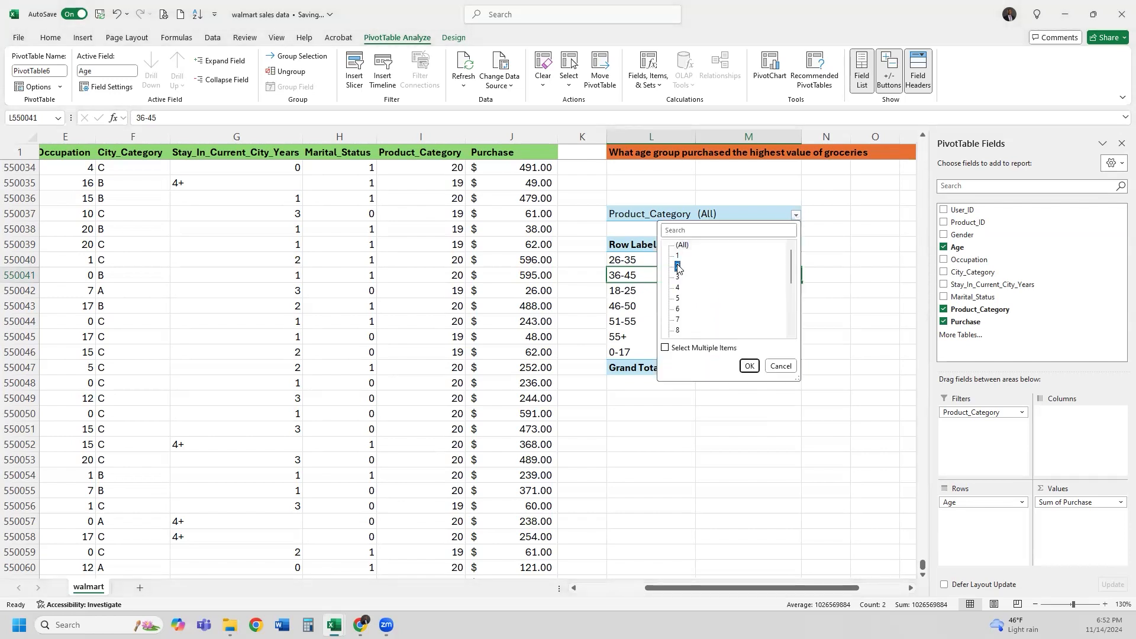
click(665, 348)
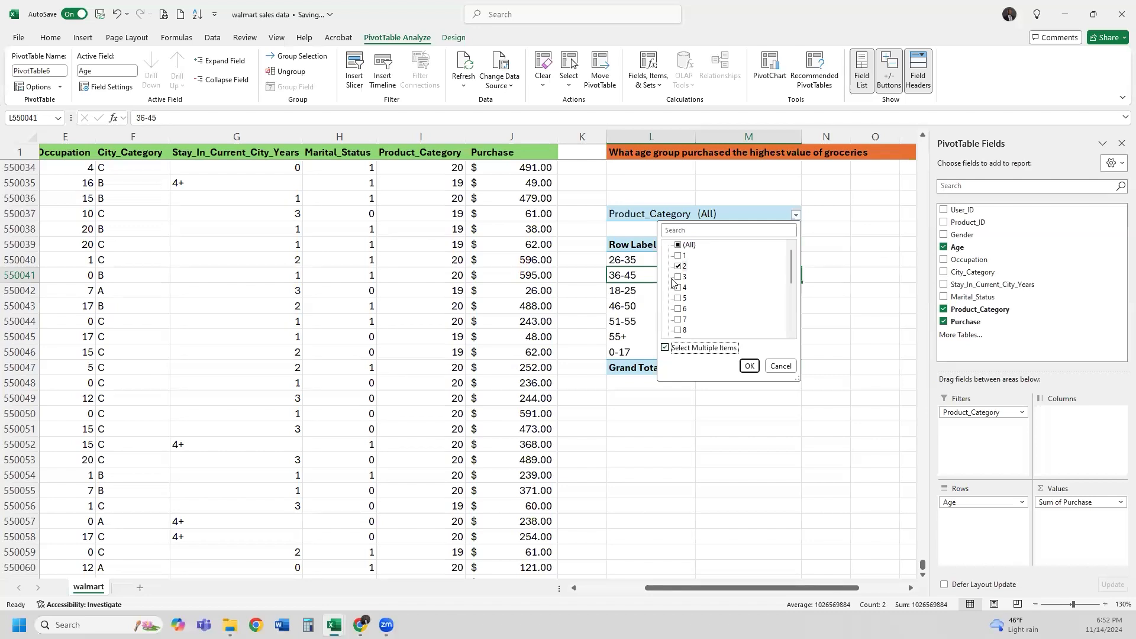
click(681, 257)
click(678, 277)
click(748, 367)
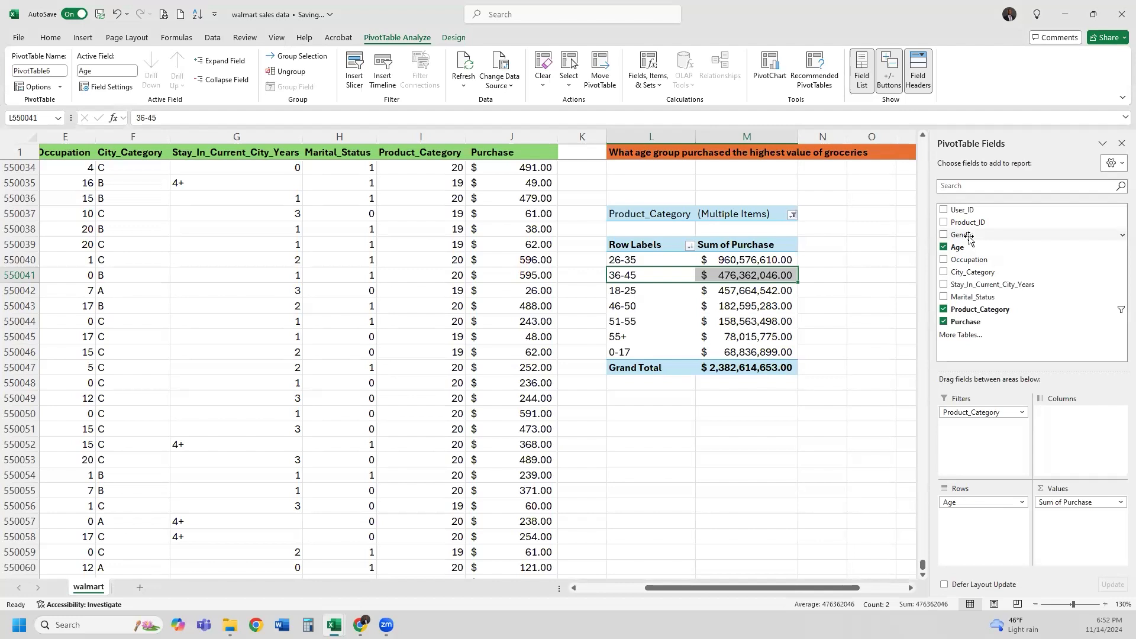
drag(664, 262, 796, 353)
click(757, 290)
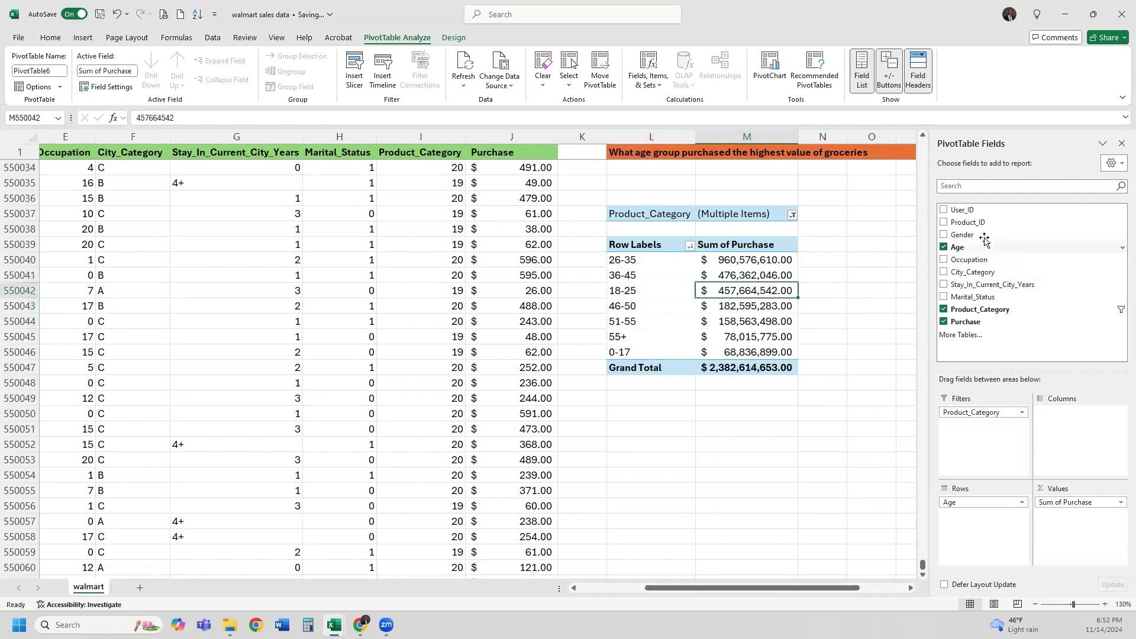
drag(968, 236, 1077, 427)
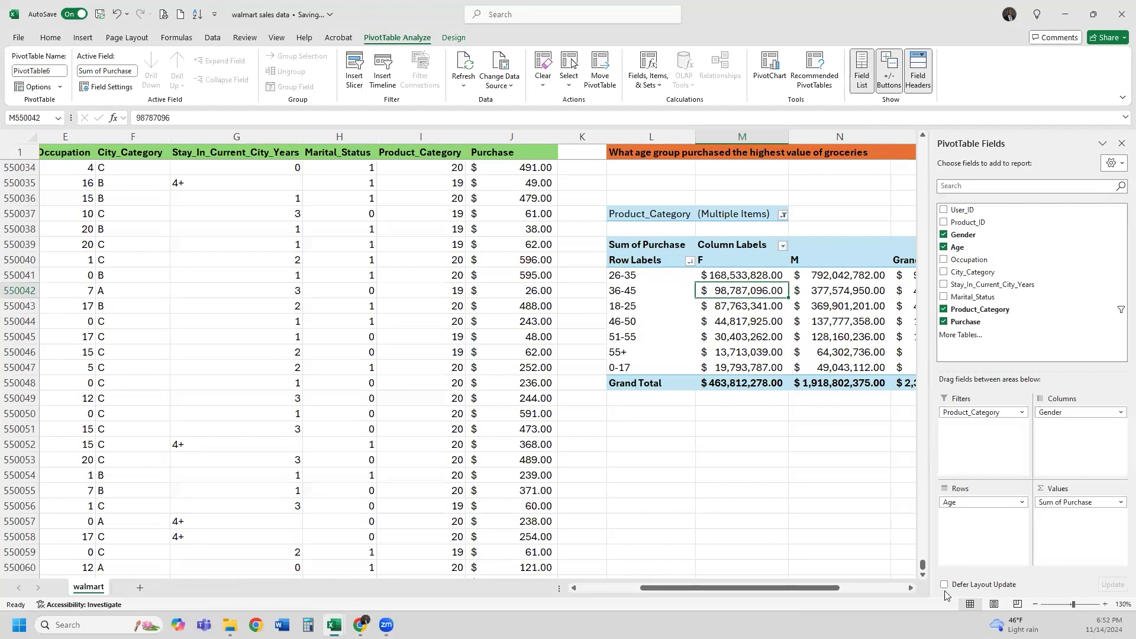
click(1034, 603)
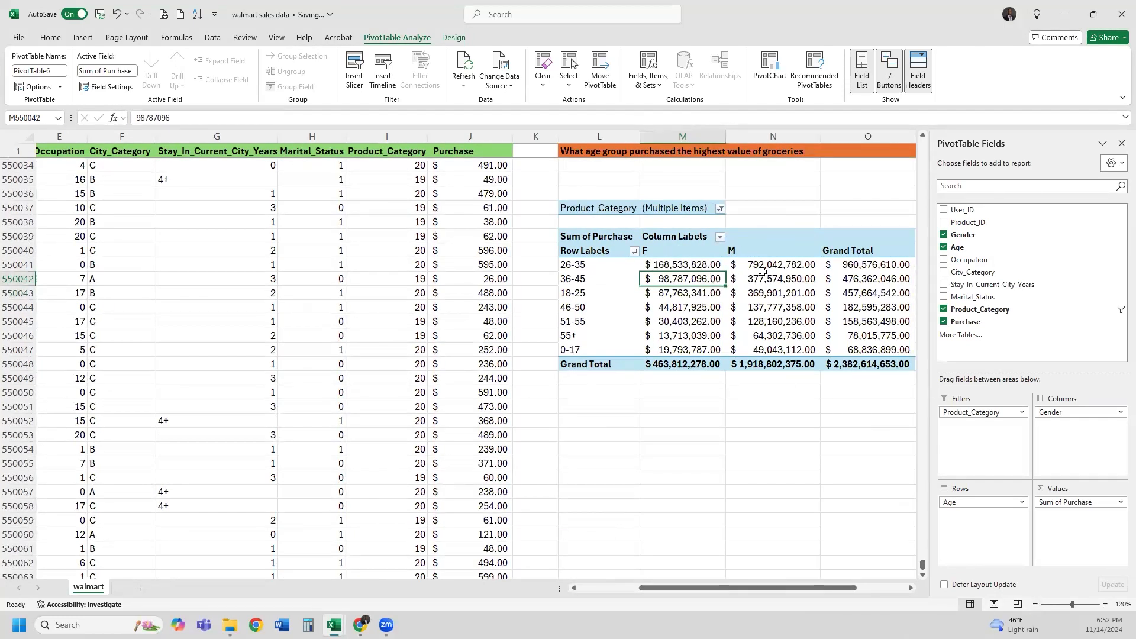
click(593, 265)
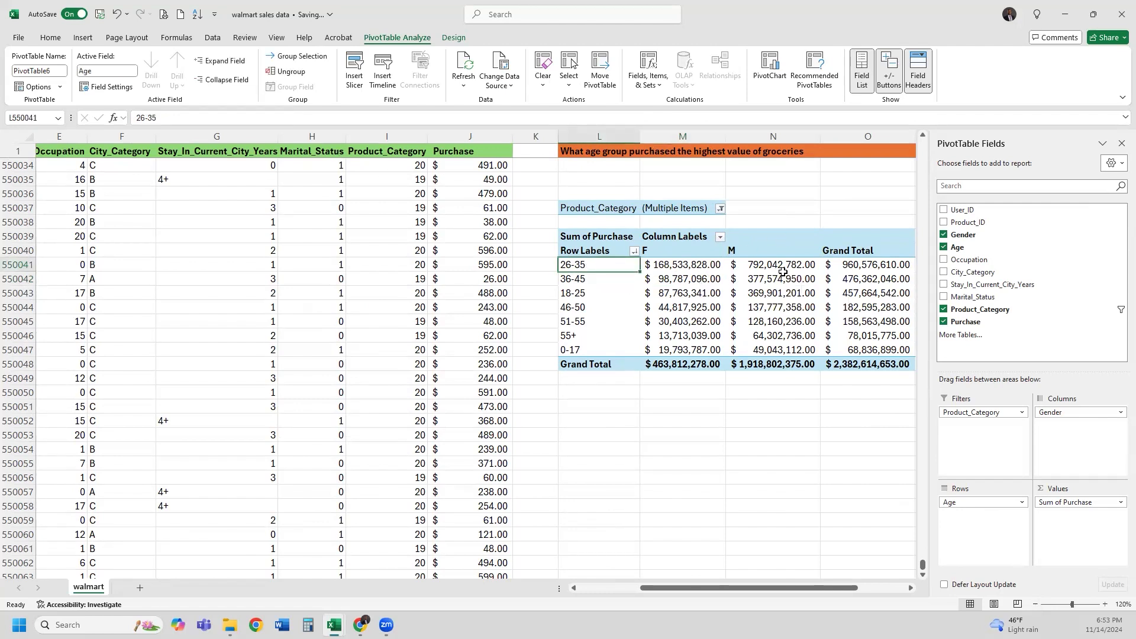
click(777, 266)
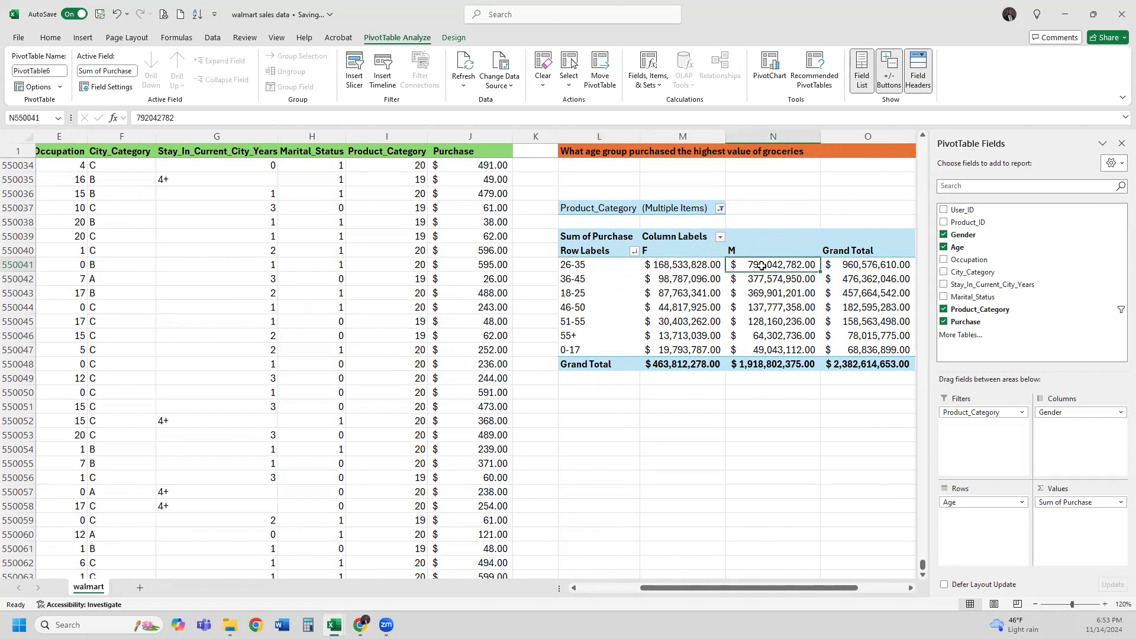
click(594, 264)
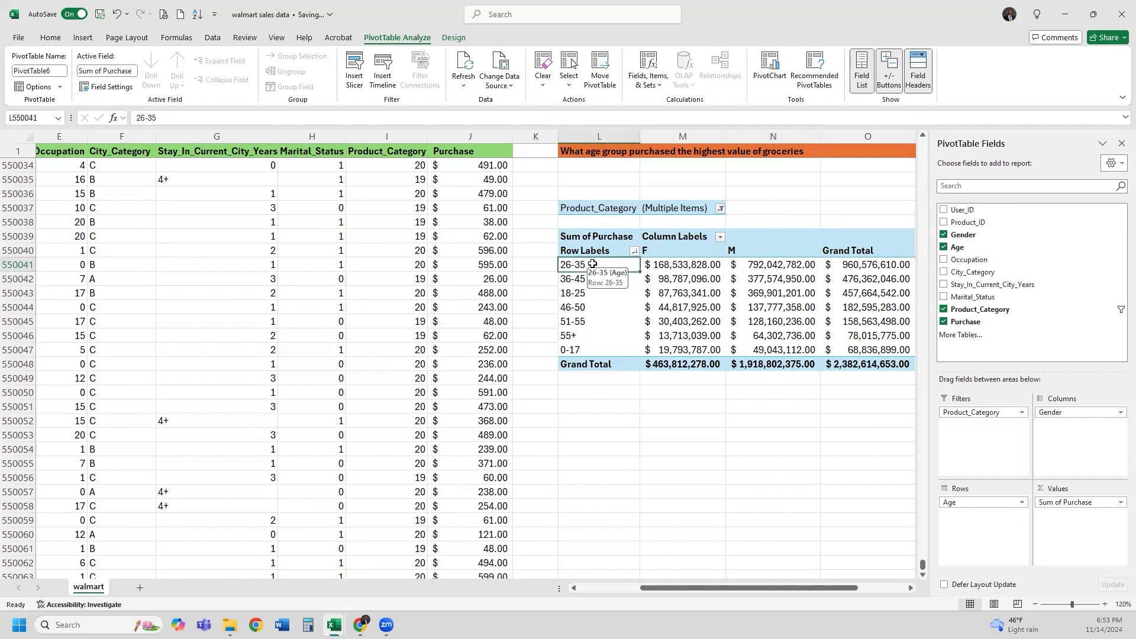
click(858, 266)
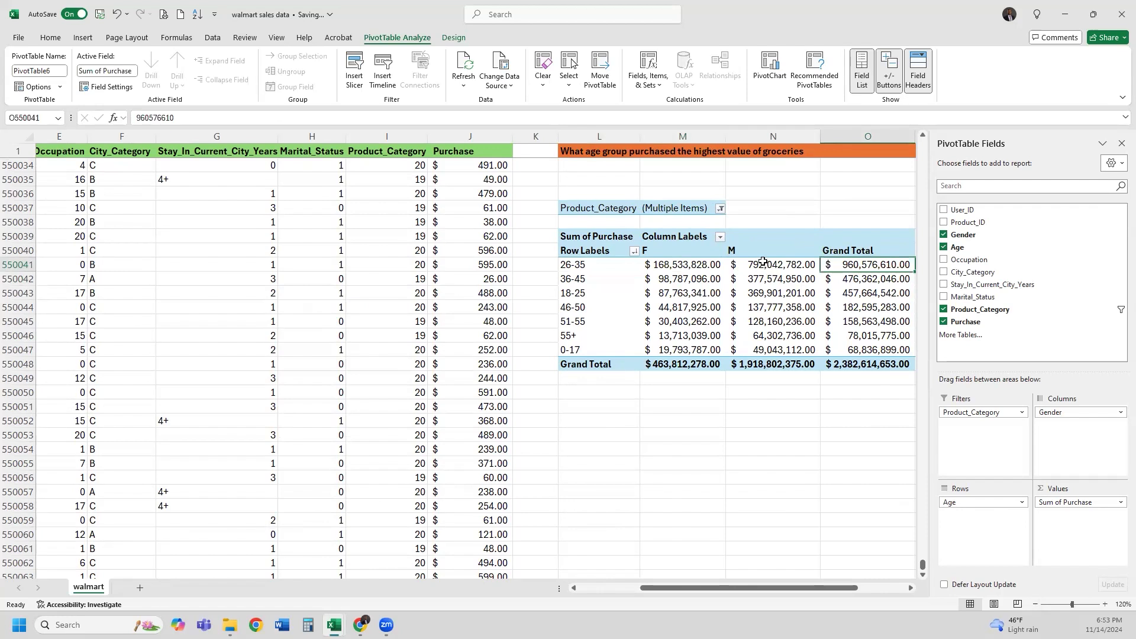
drag(750, 253, 751, 265)
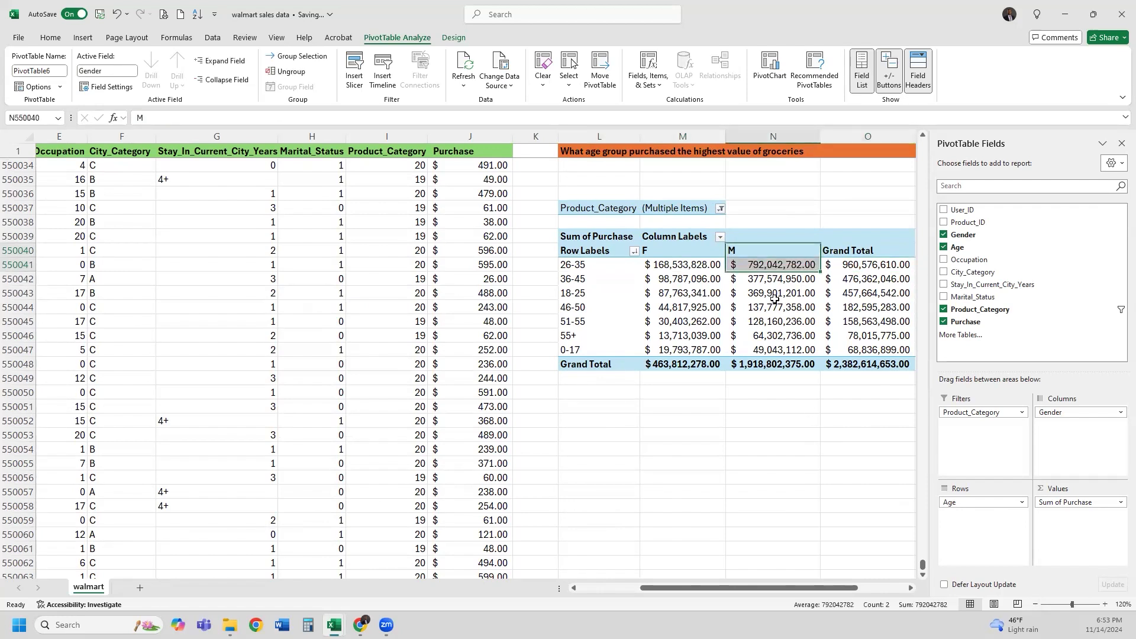
click(668, 263)
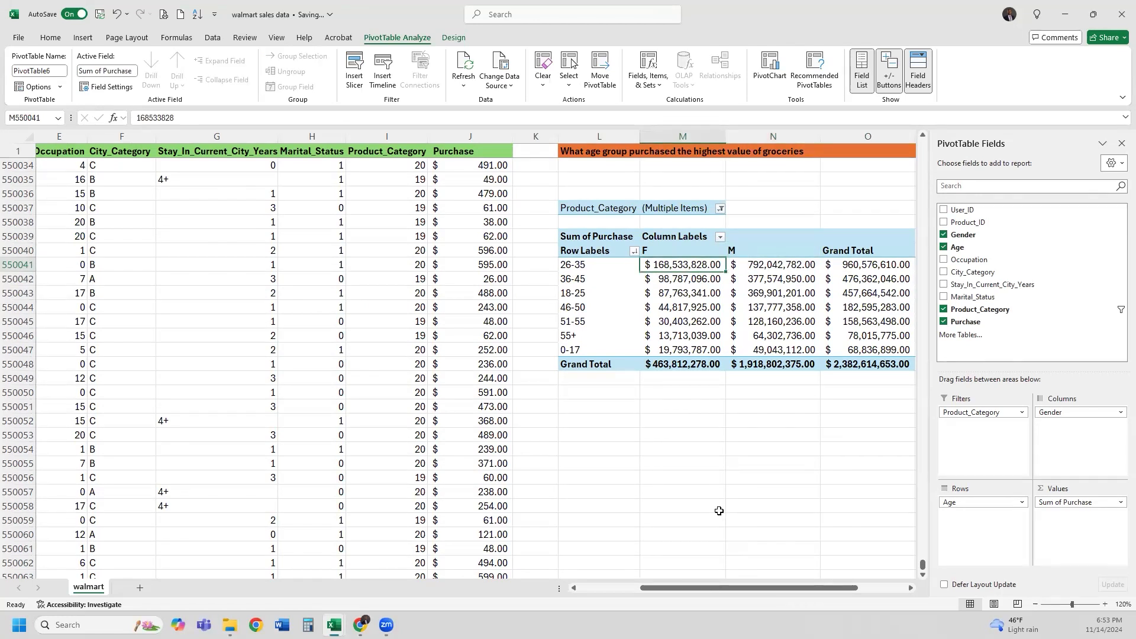
click(1035, 604)
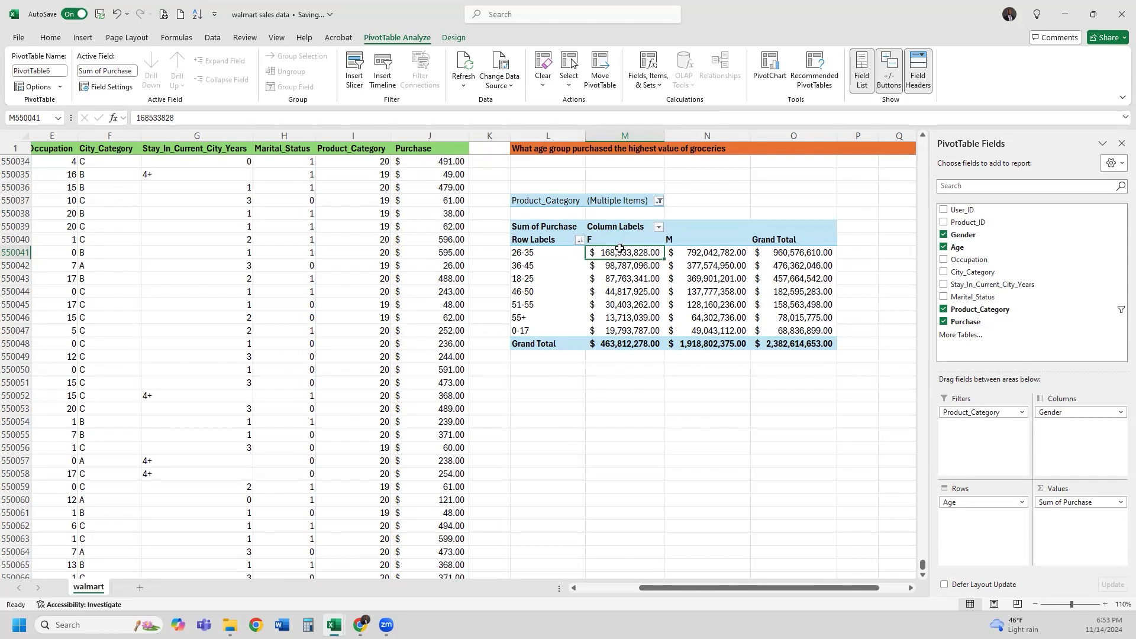
click(546, 254)
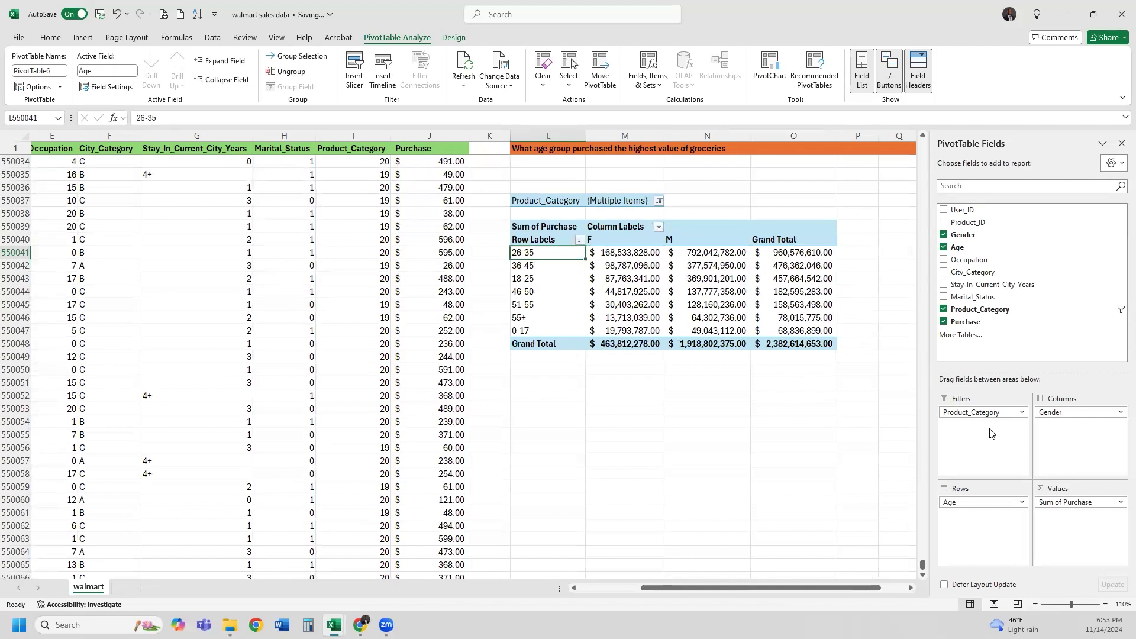
drag(1059, 412, 1018, 320)
click(549, 242)
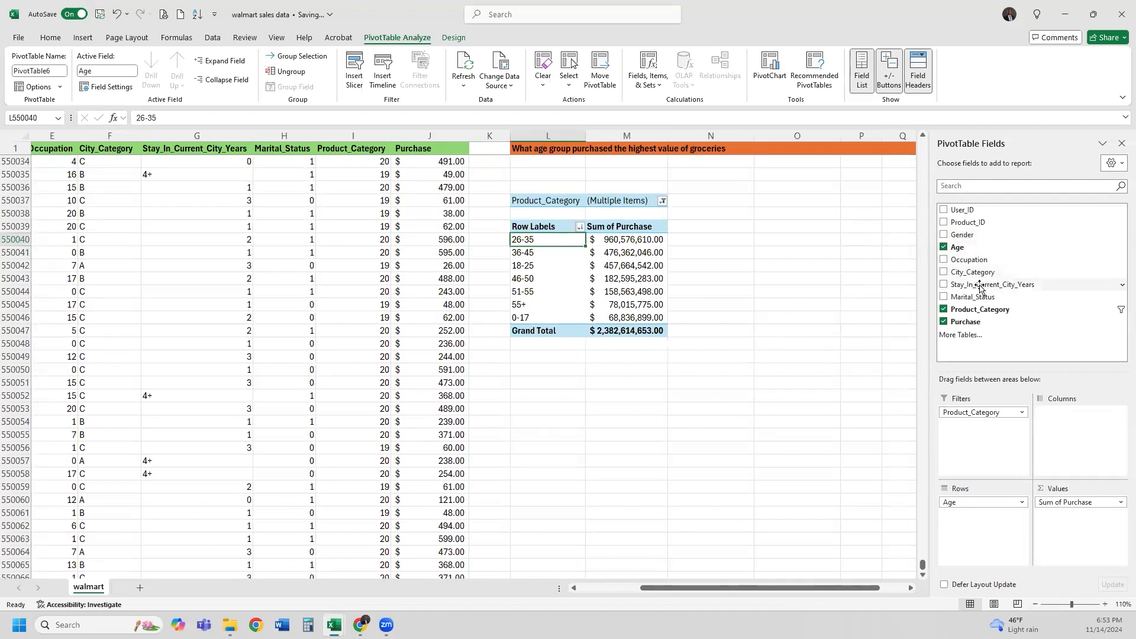
Add Marital_Status as pivot columns, splitting each age group's purchase total into statuses 0 and 1
drag(982, 297, 1072, 431)
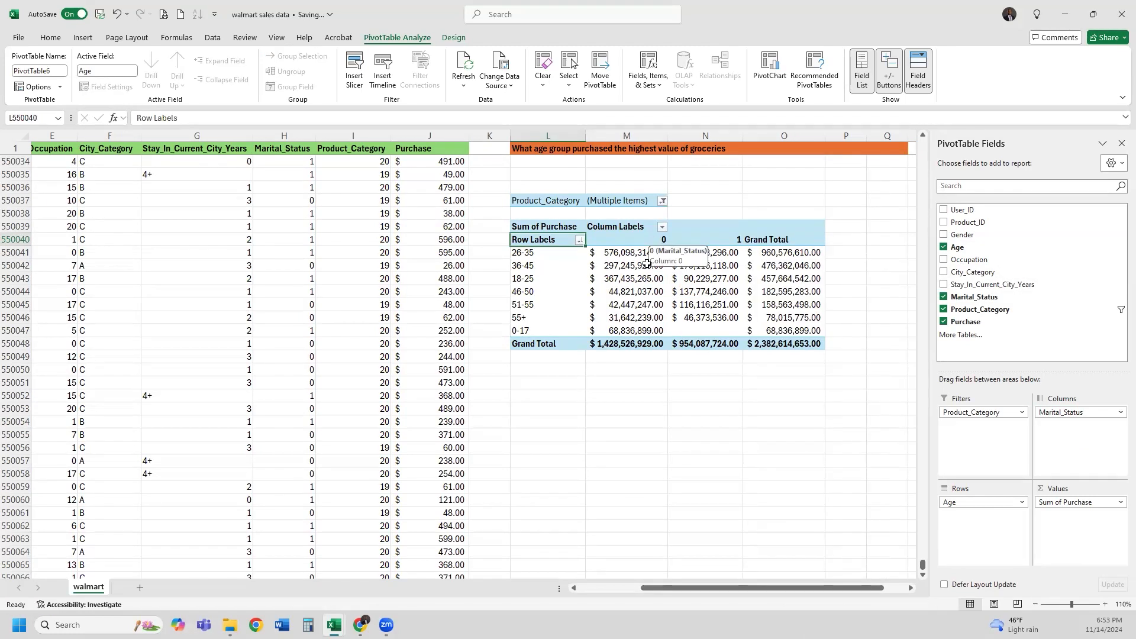
click(637, 242)
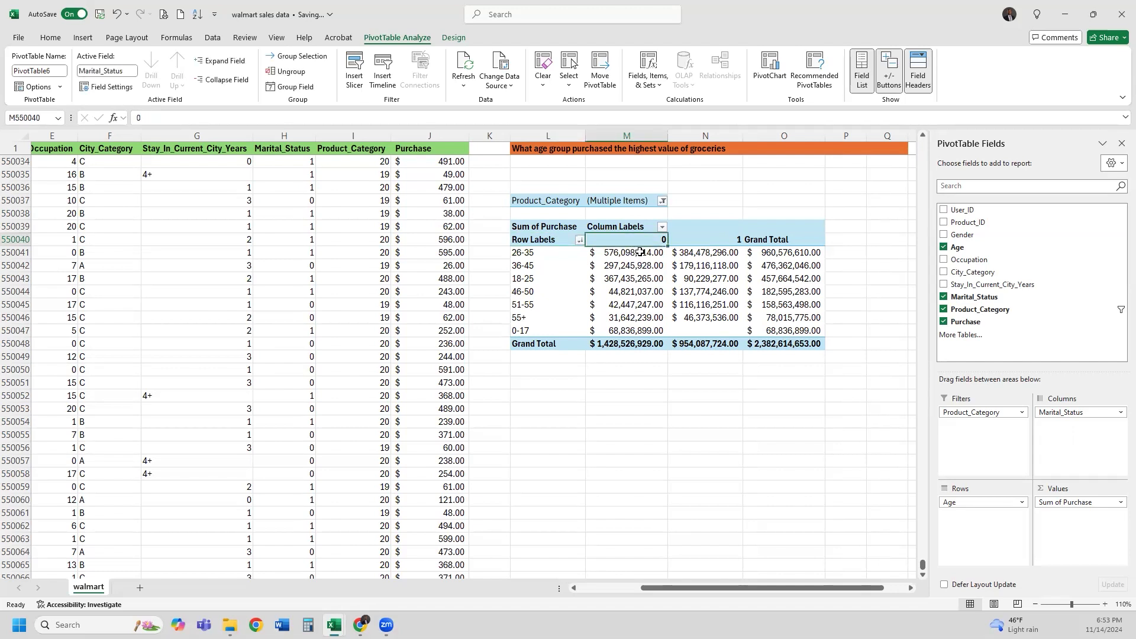
click(640, 253)
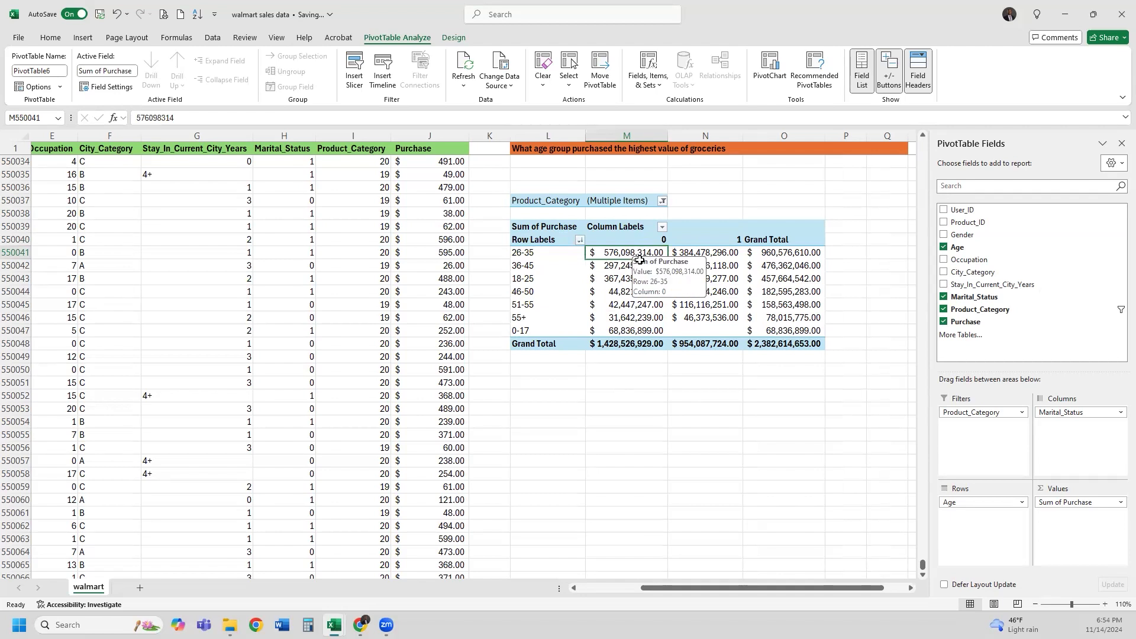
click(707, 253)
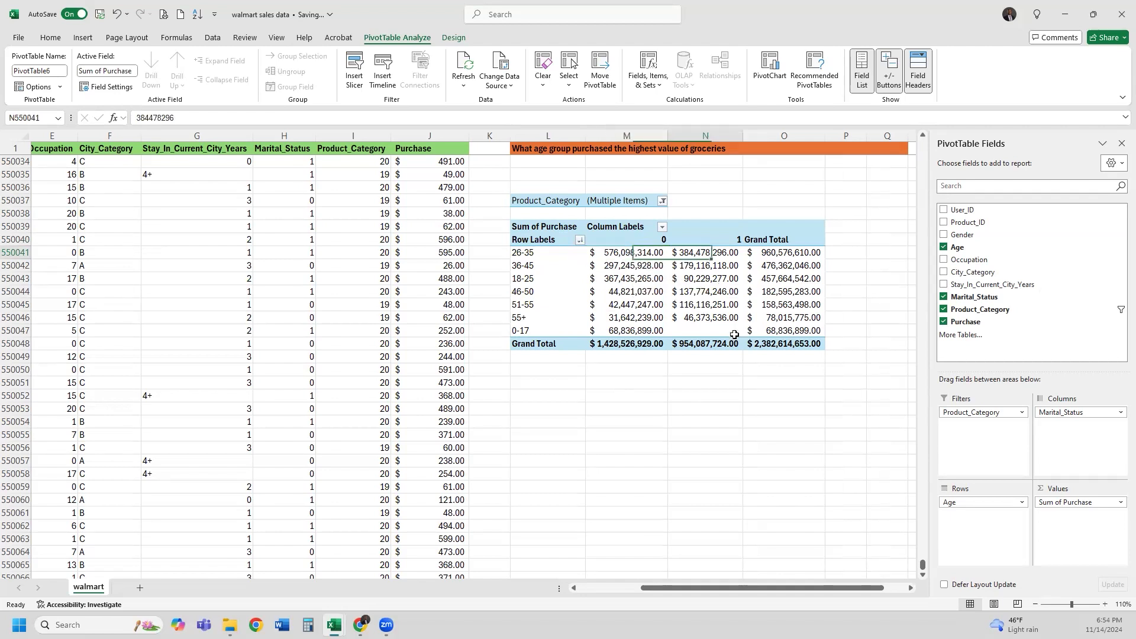
click(718, 241)
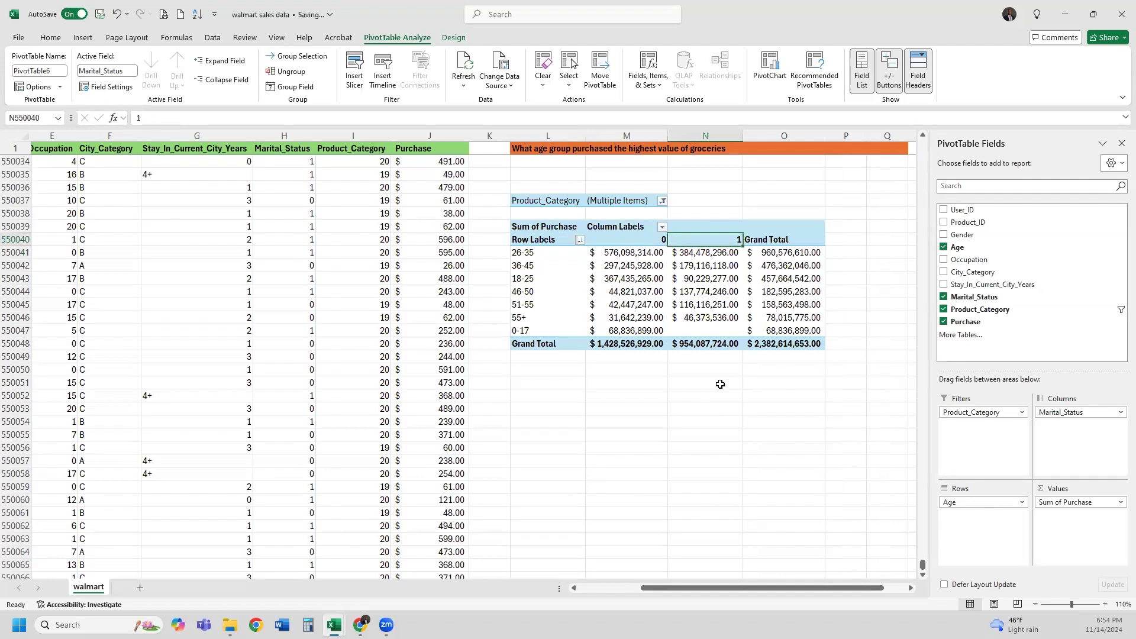
click(323, 344)
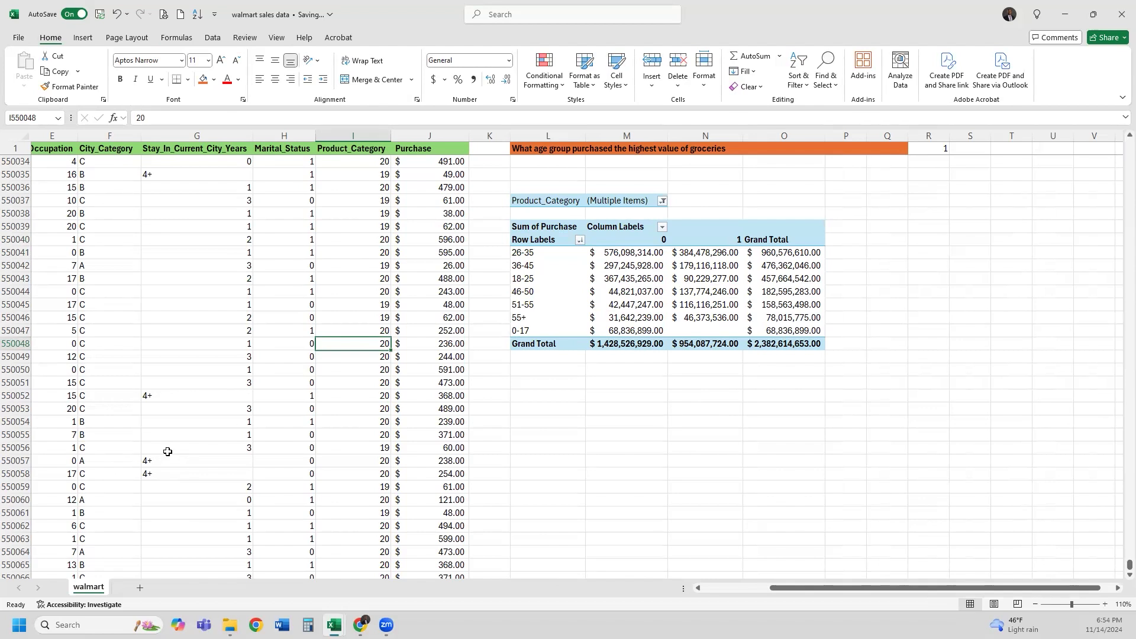
Widen pivot columns L, M and N and autofit column O so every sum shows as a number
drag(560, 252, 796, 346)
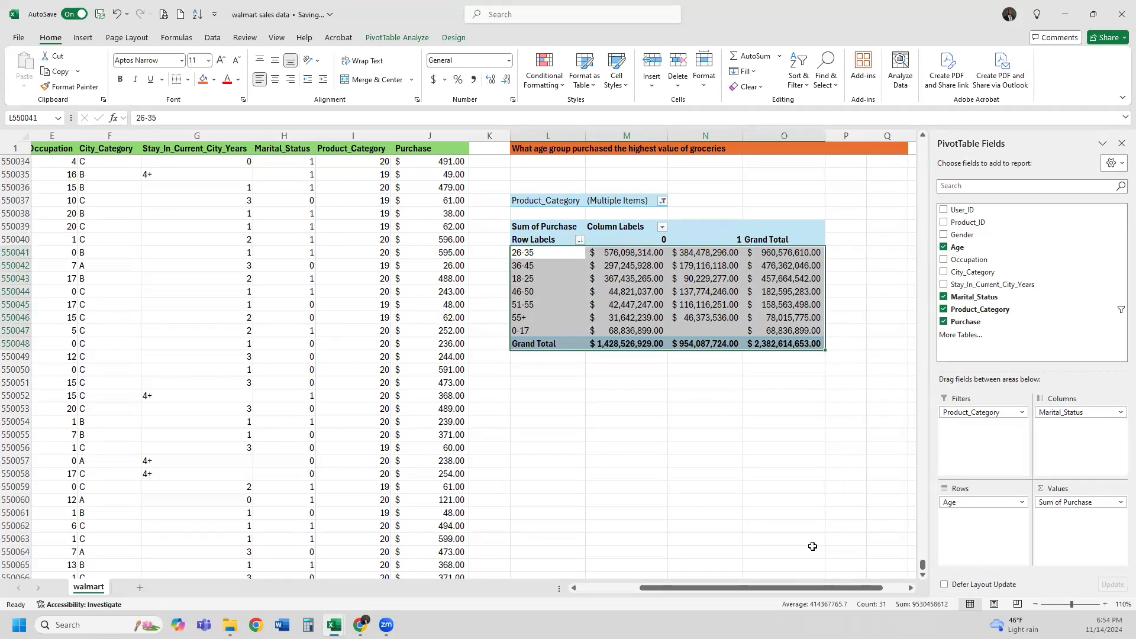
click(786, 383)
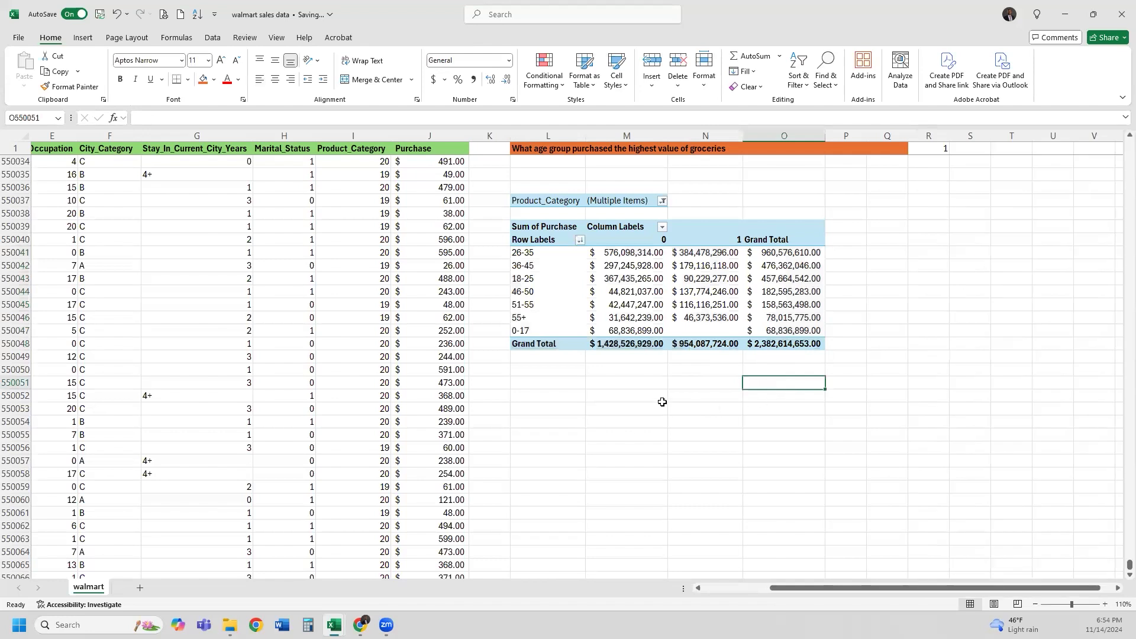
scroll(611, 318, up, 1)
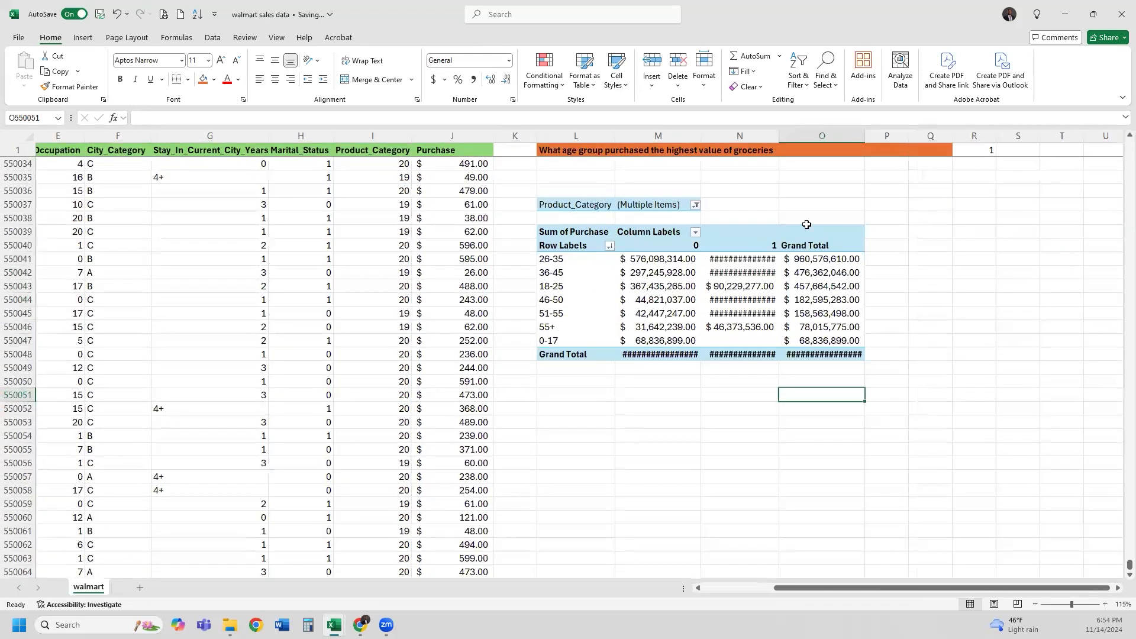
drag(615, 136, 619, 170)
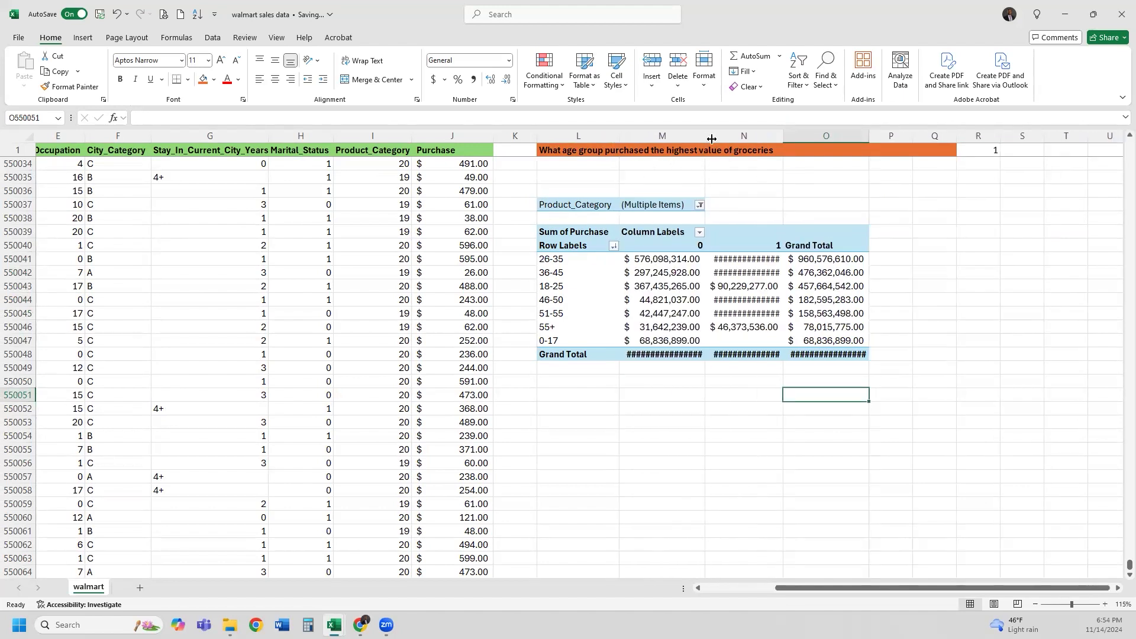
drag(712, 139, 714, 139)
drag(792, 138, 802, 140)
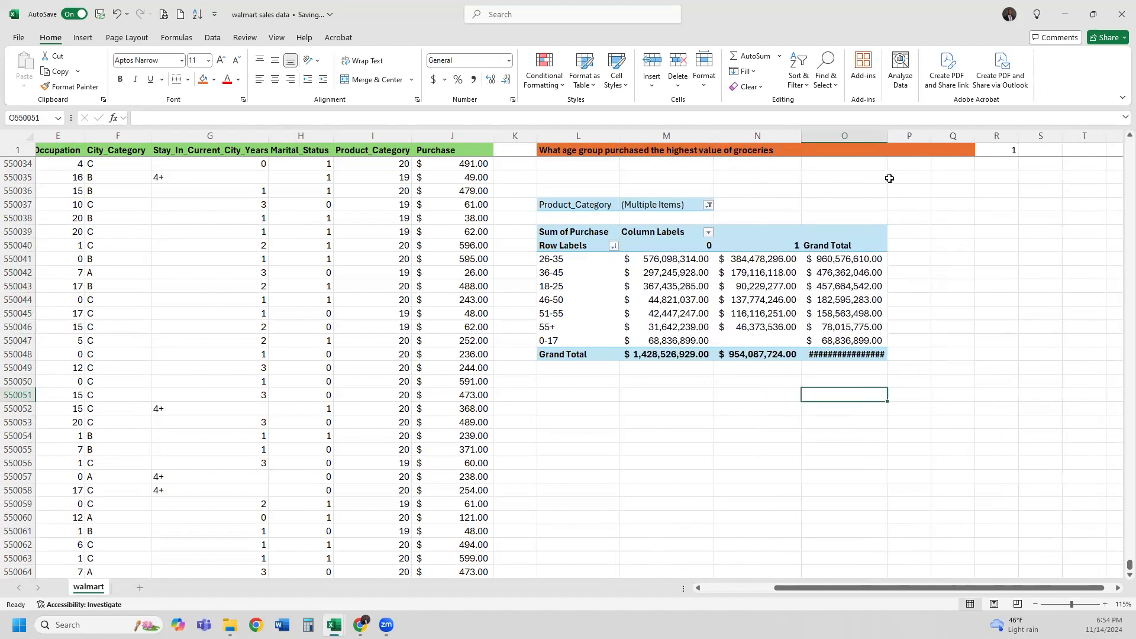
double_click(889, 141)
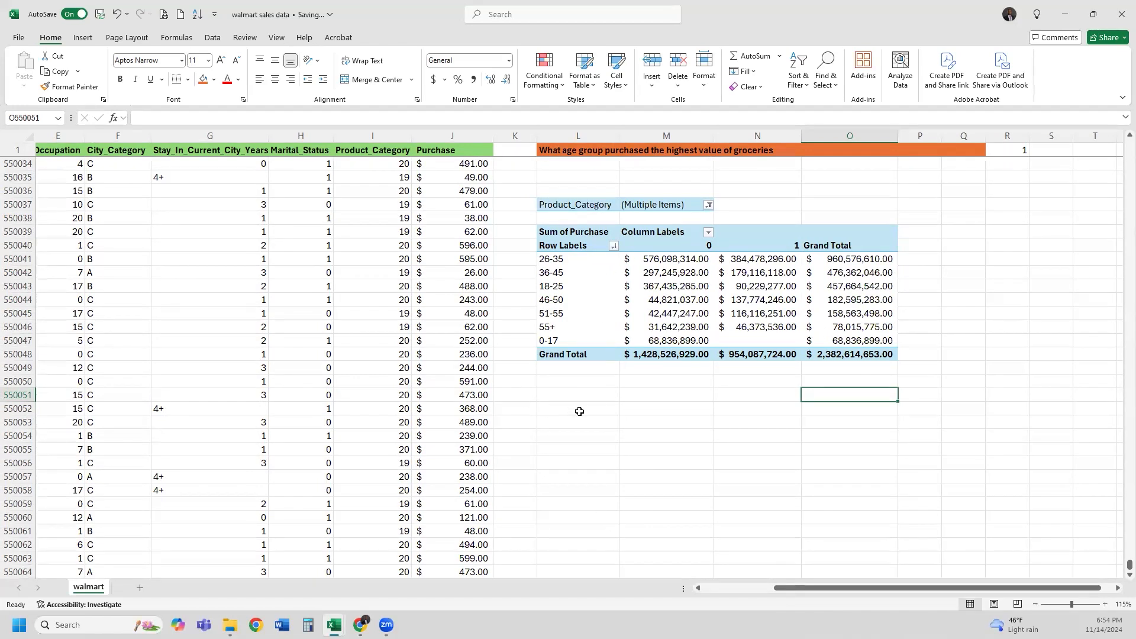
Filter the pivot to Product_Category 1 only by unchecking categories 2 and 3
scroll(579, 412, up, 20)
scroll(579, 411, down, 15)
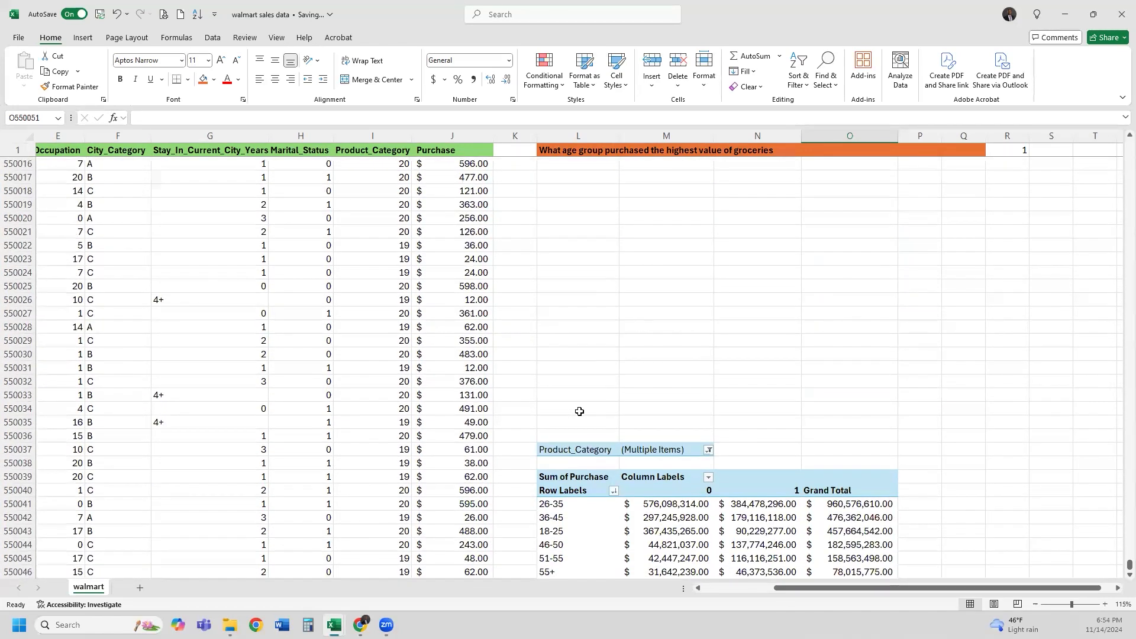
scroll(581, 261, down, 6)
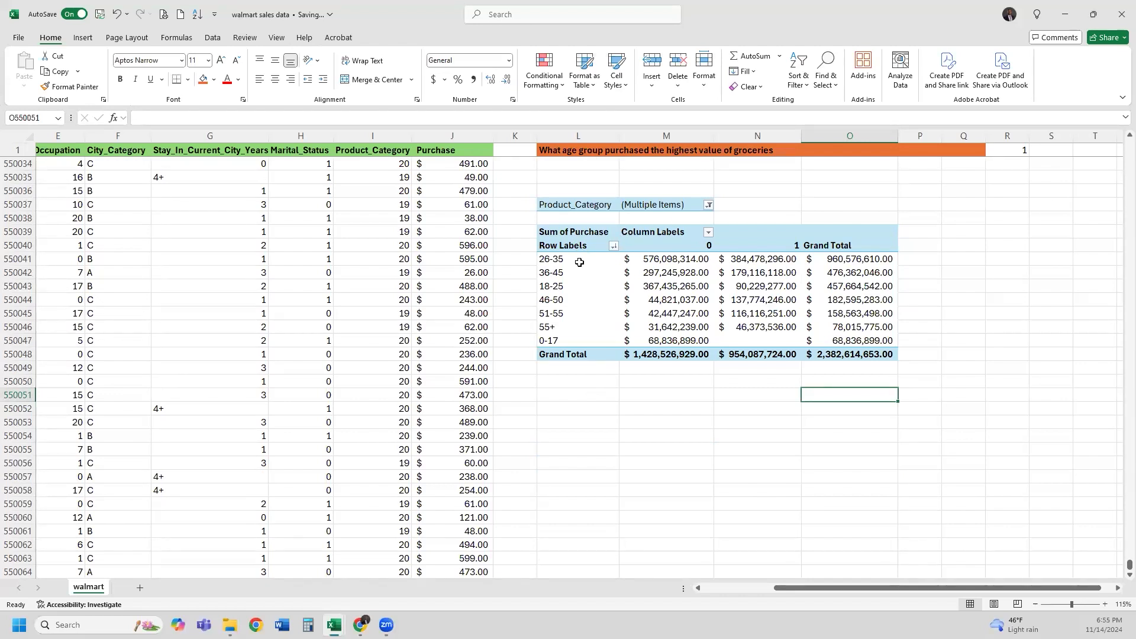
click(709, 205)
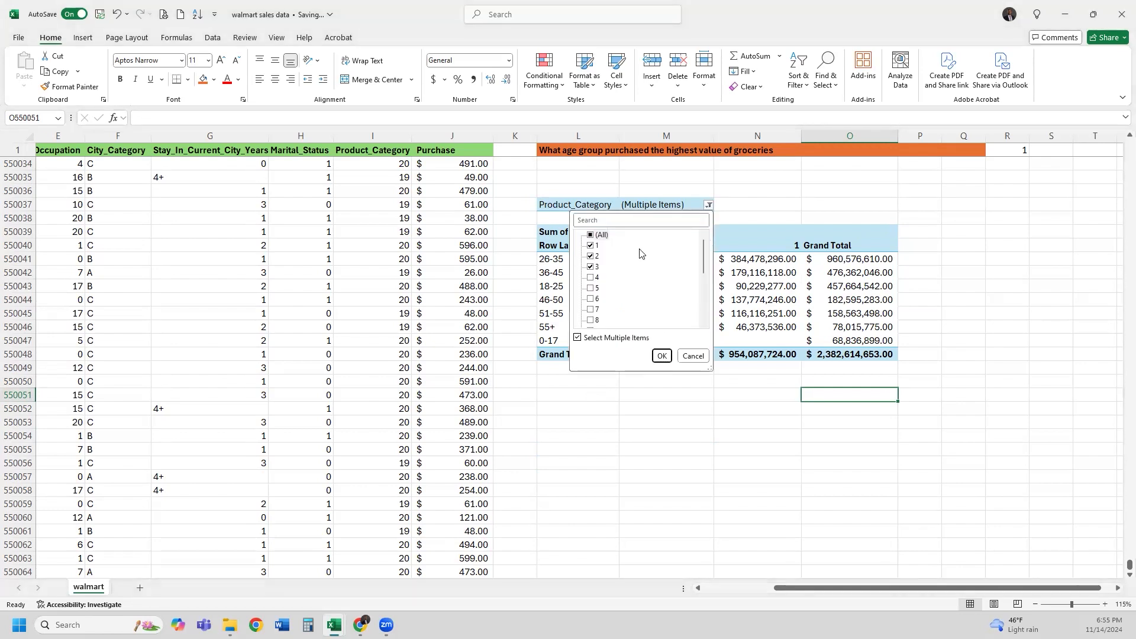
click(615, 270)
click(595, 256)
click(662, 356)
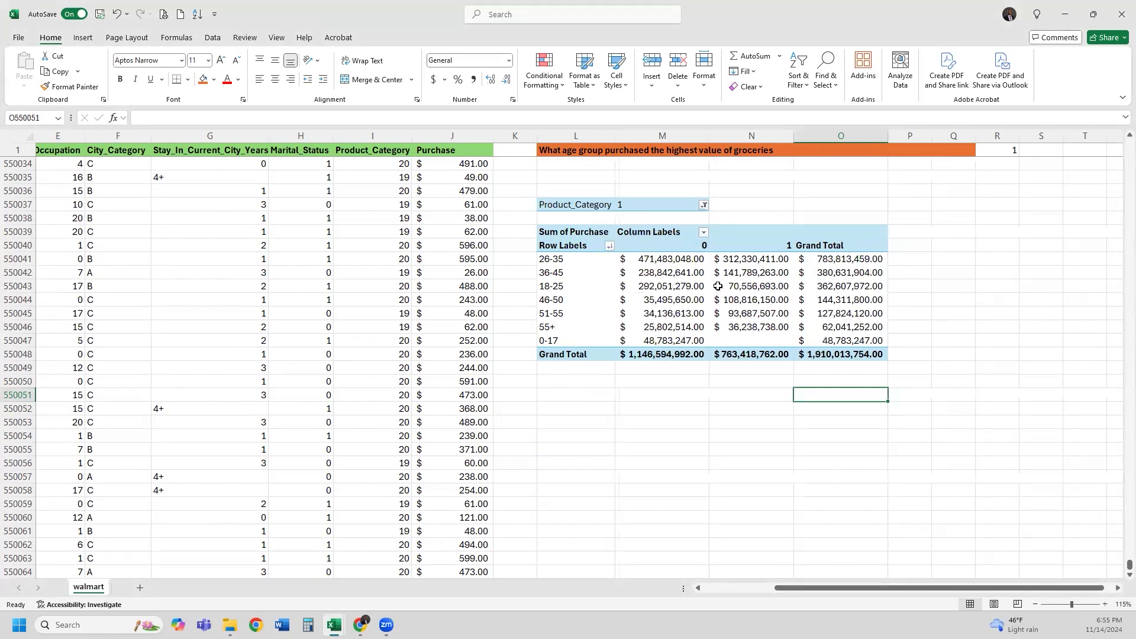
click(673, 262)
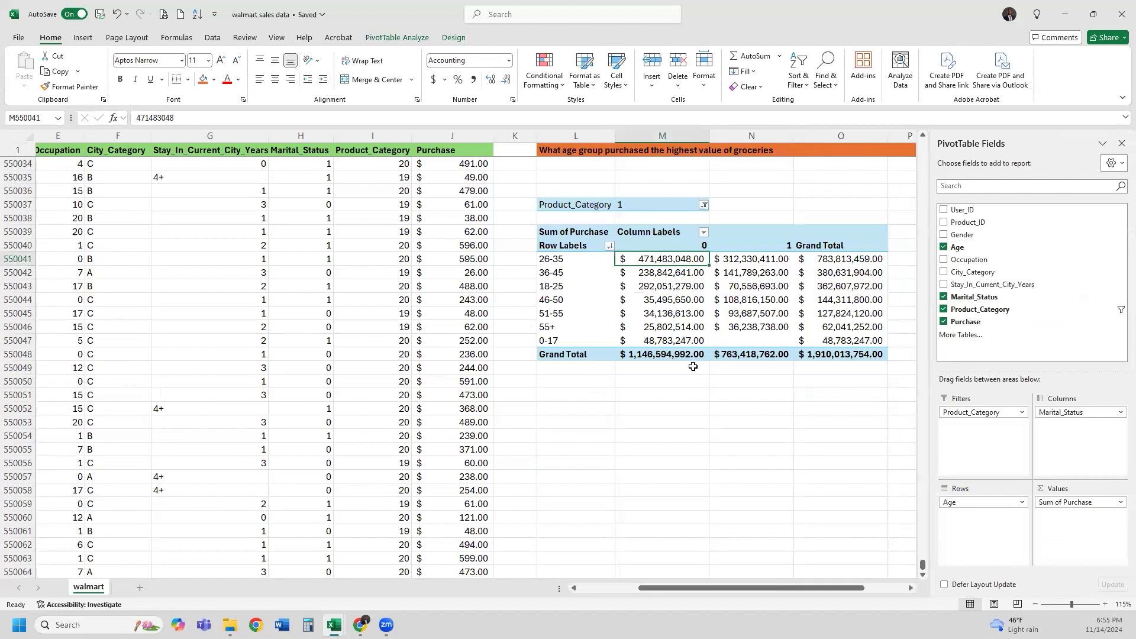
Add Gender to the pivot rows above the age groups
click(700, 246)
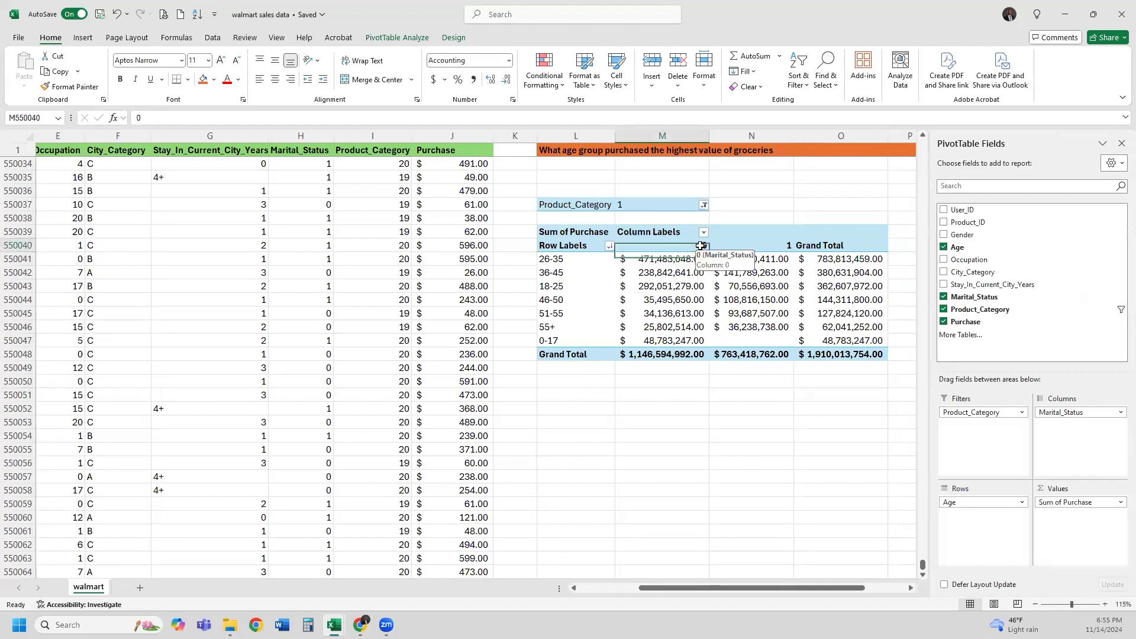
drag(700, 292, 702, 355)
click(661, 261)
click(567, 260)
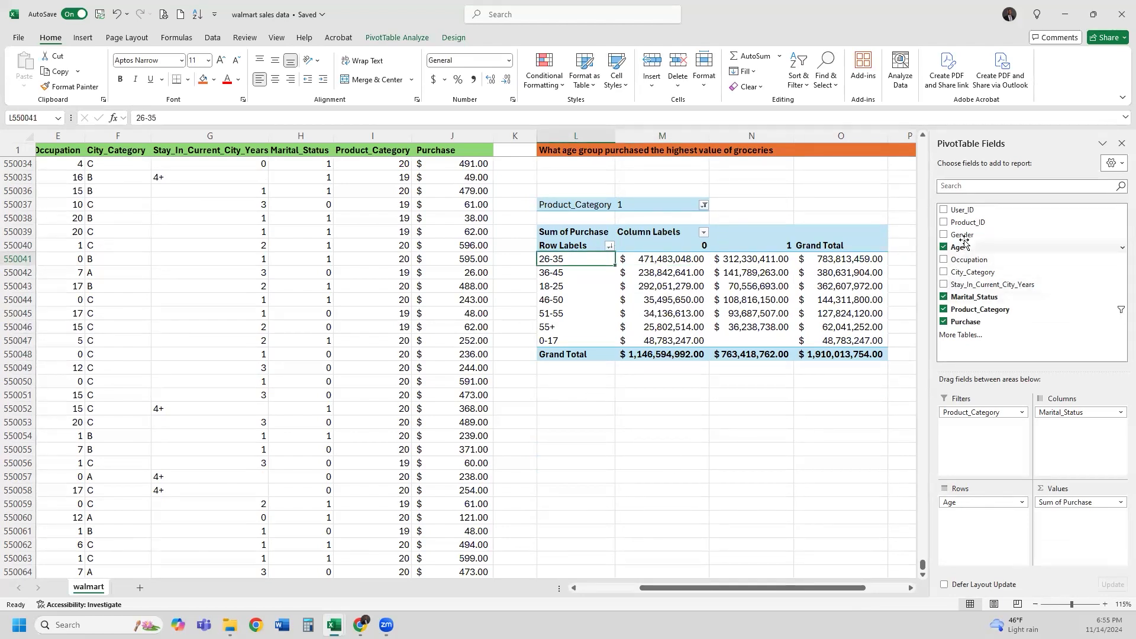
drag(965, 238, 966, 507)
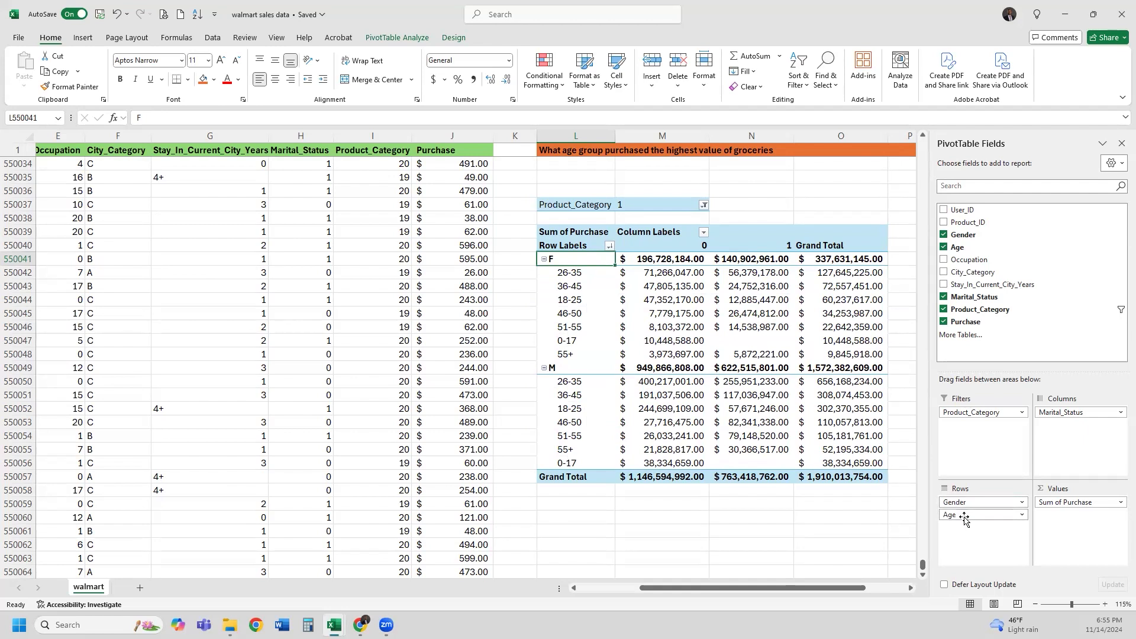
Compare the F and M age-group values, finding male 26-35 at 400,217,001 as the largest
click(585, 296)
click(566, 263)
drag(580, 274, 839, 361)
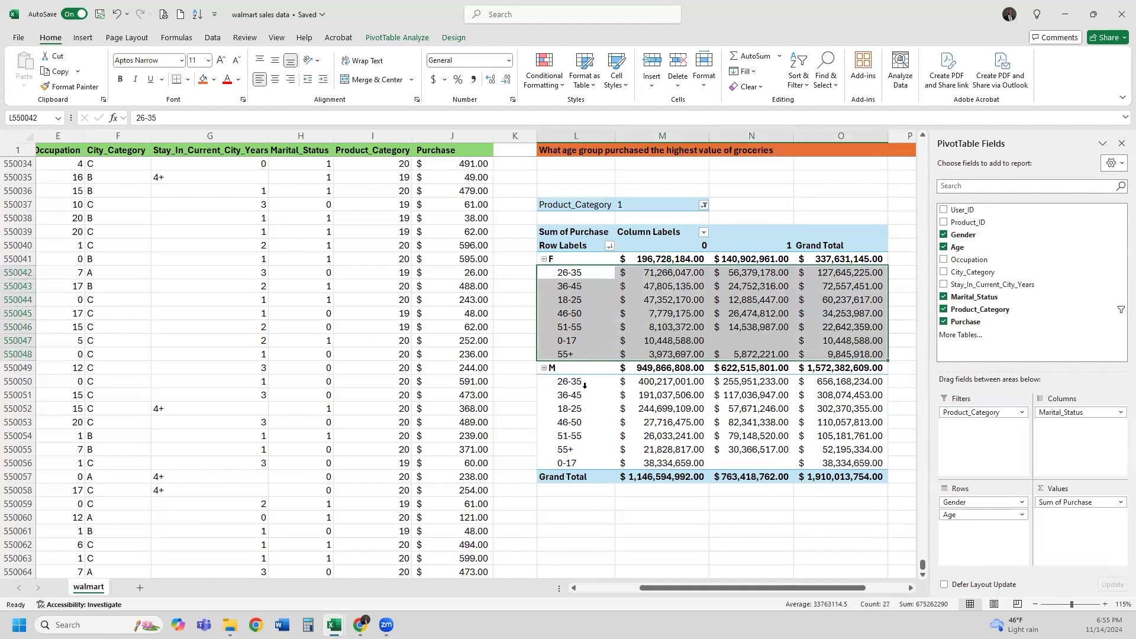
drag(577, 382, 852, 467)
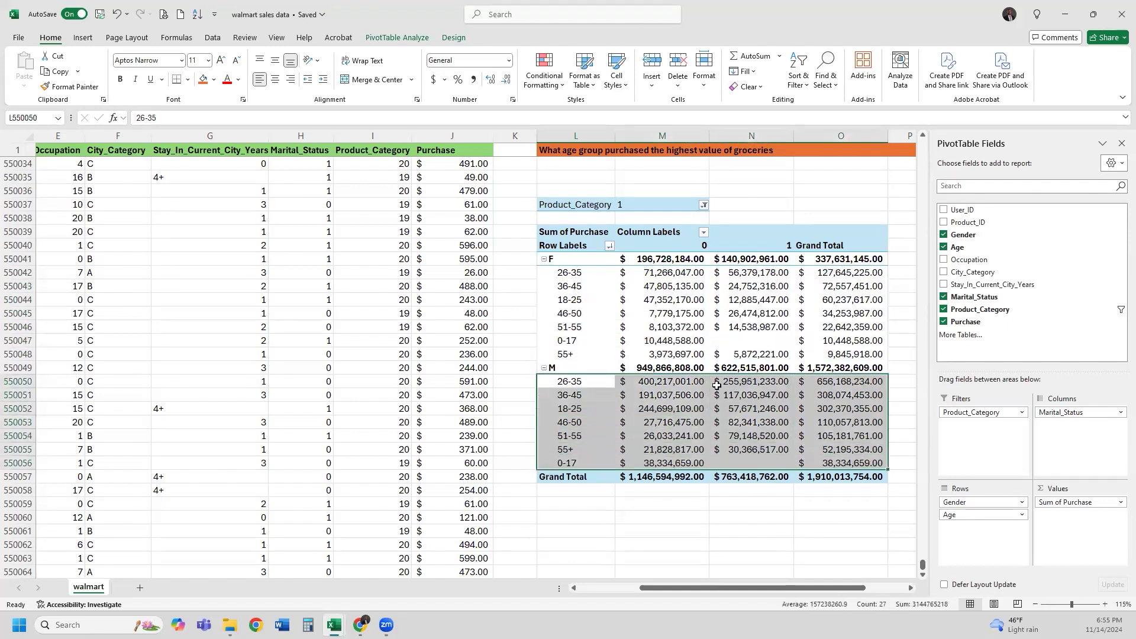
click(685, 333)
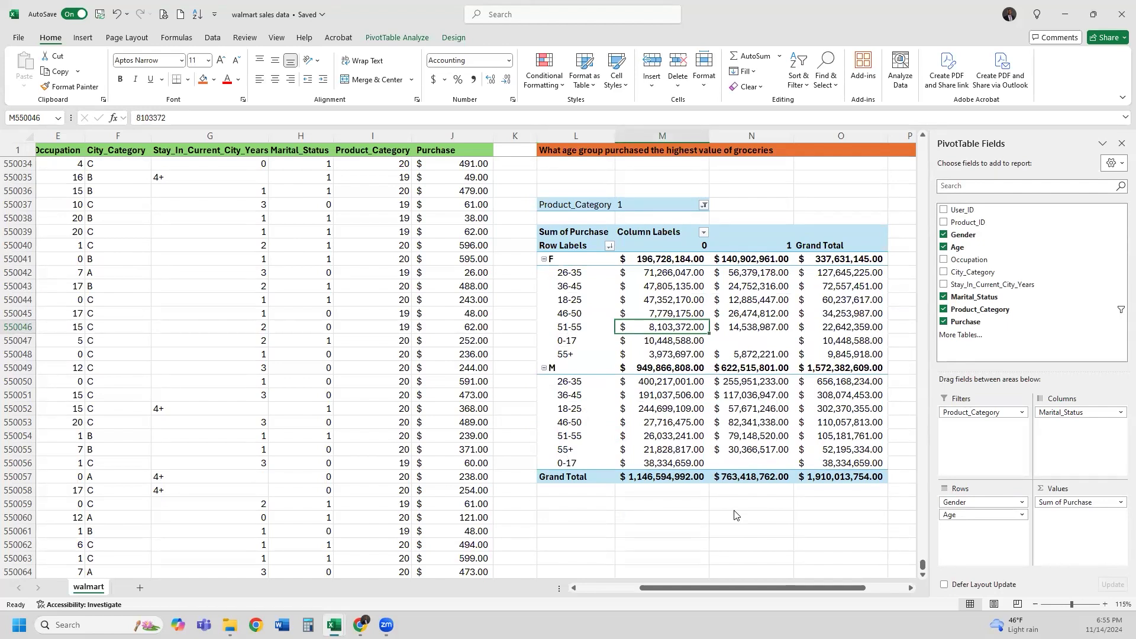
click(682, 384)
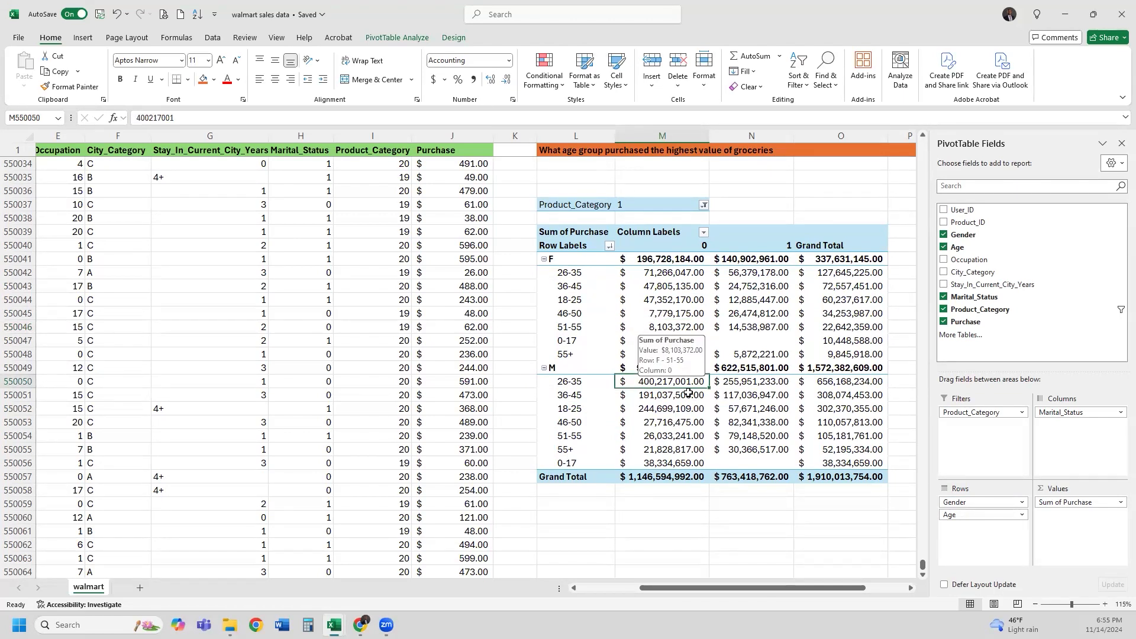
click(696, 246)
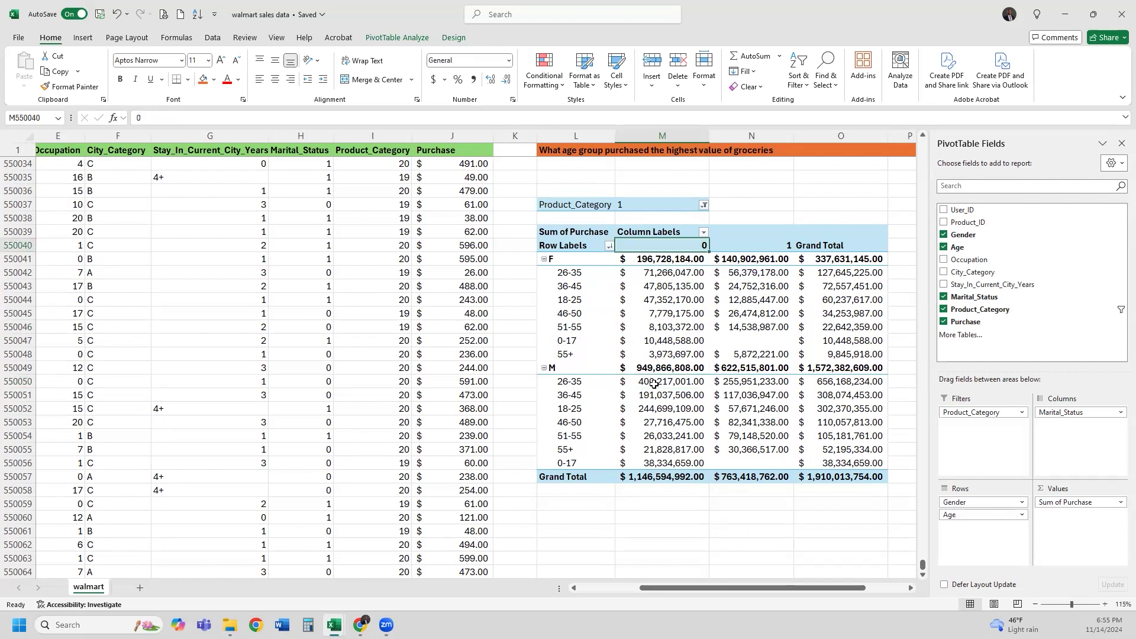
click(599, 381)
click(648, 383)
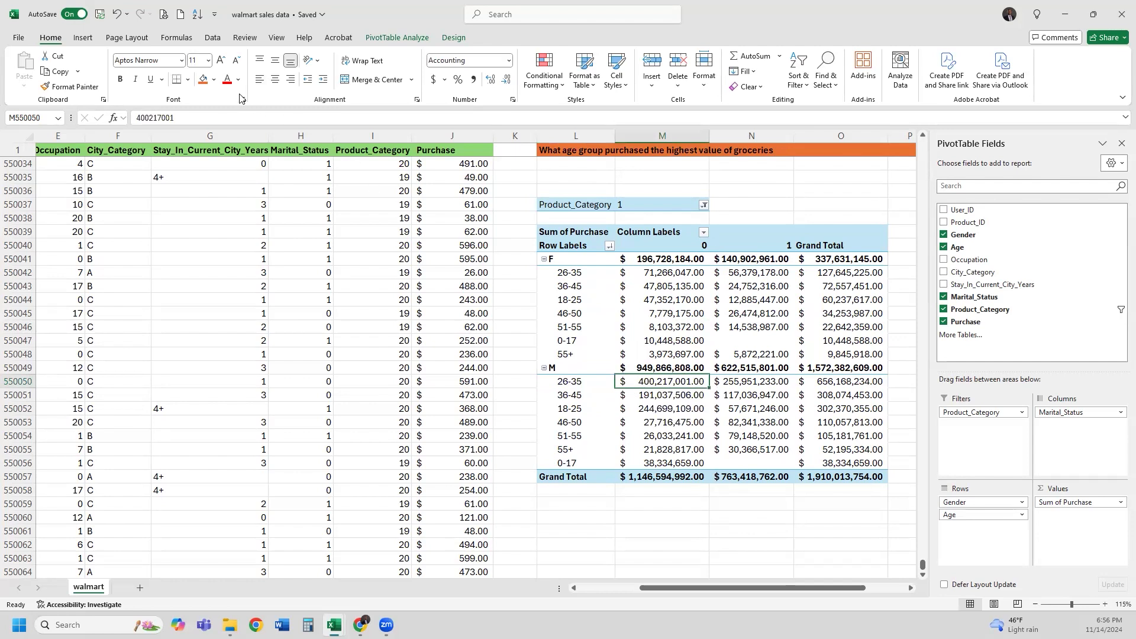
Fill the $400,217,001.00 male 26-35 value cell with yellow
click(214, 80)
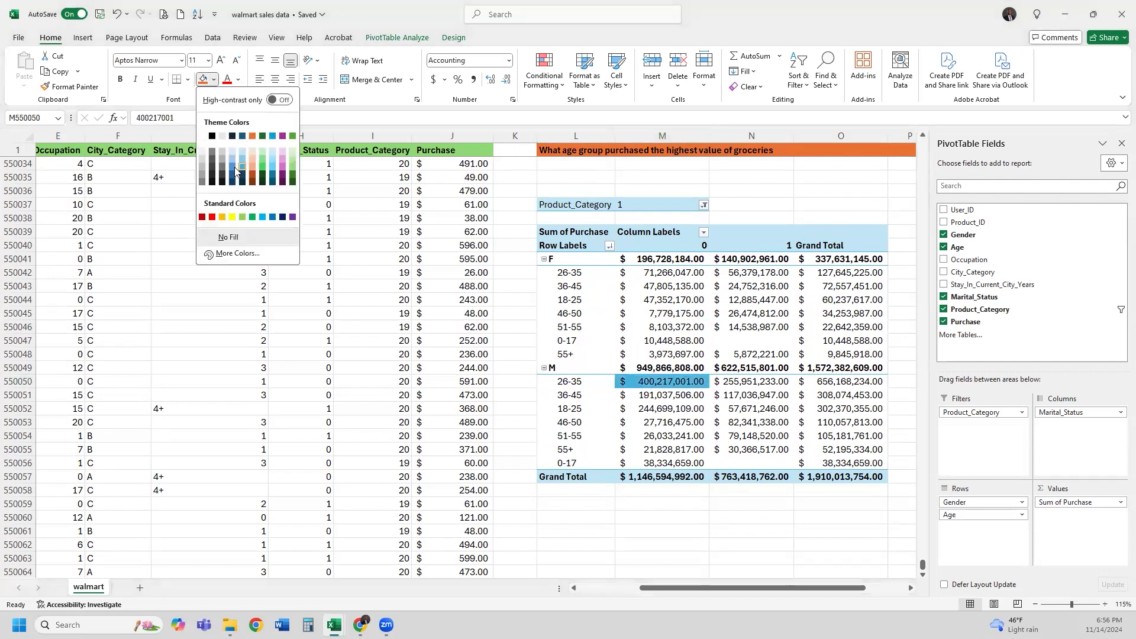
click(232, 217)
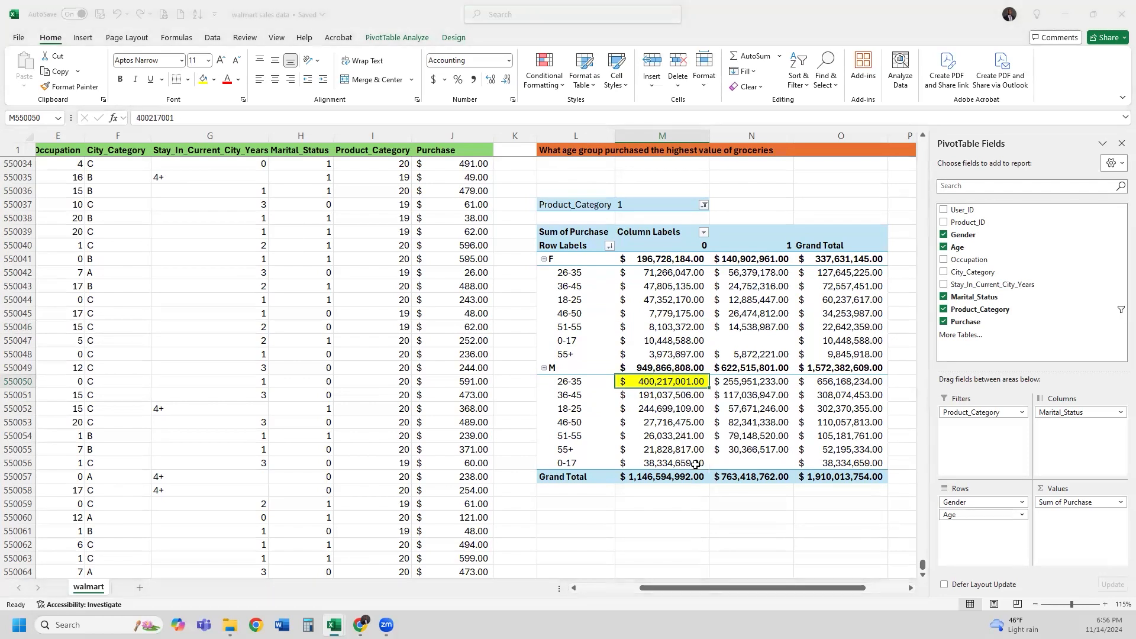
click(742, 382)
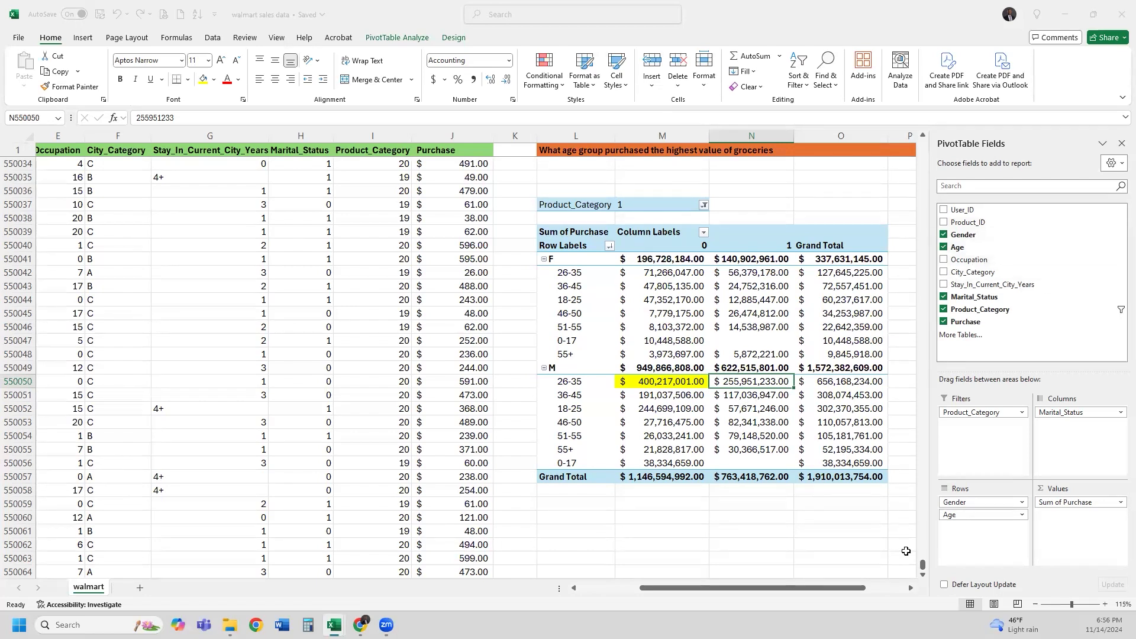
Select a cell outside the pivot table so the PivotTable Fields pane closes
click(1035, 604)
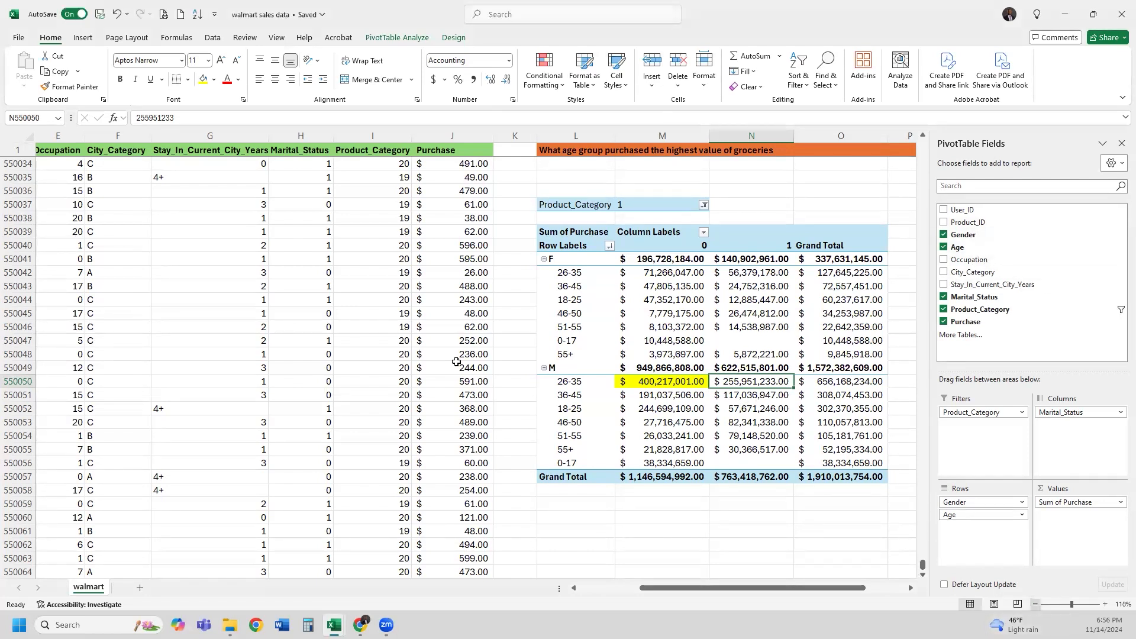
click(92, 218)
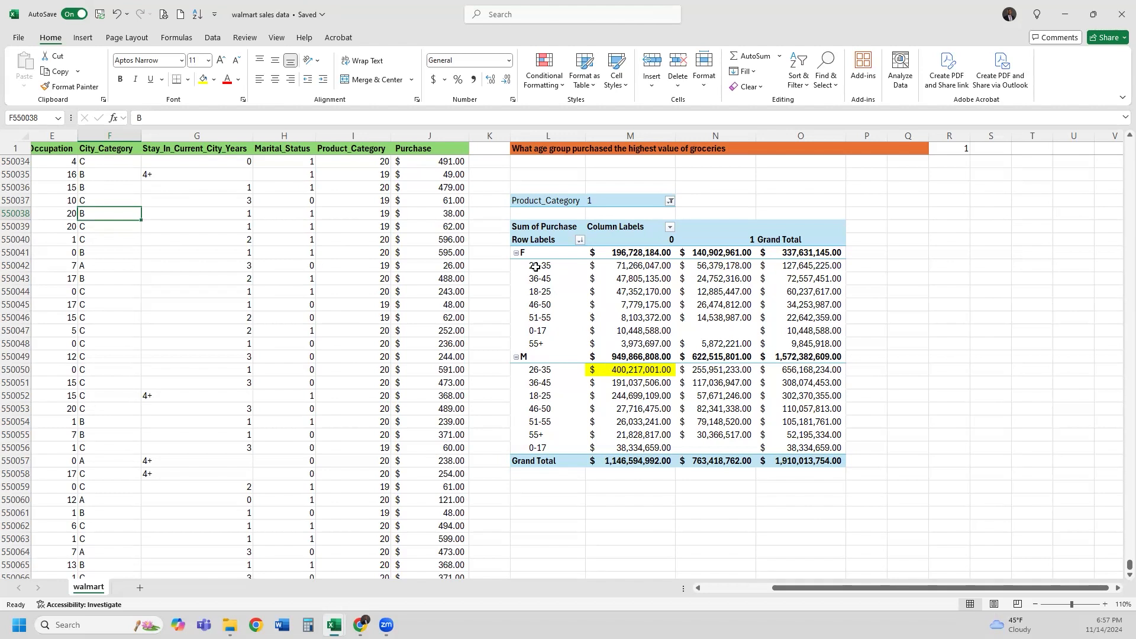
drag(536, 266, 544, 345)
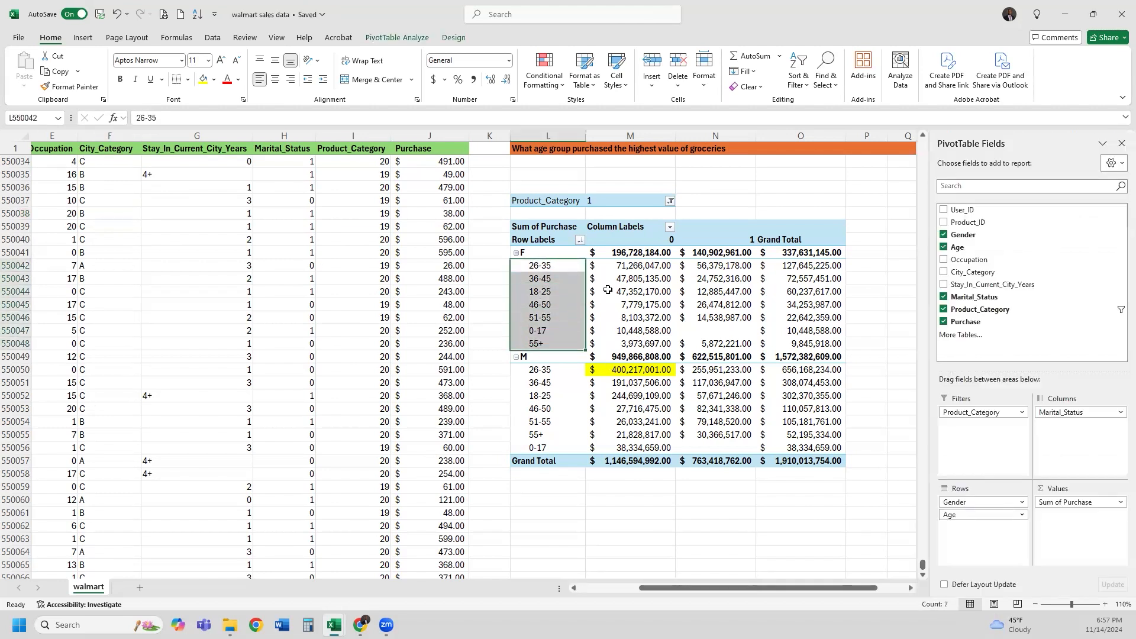
click(660, 240)
click(734, 239)
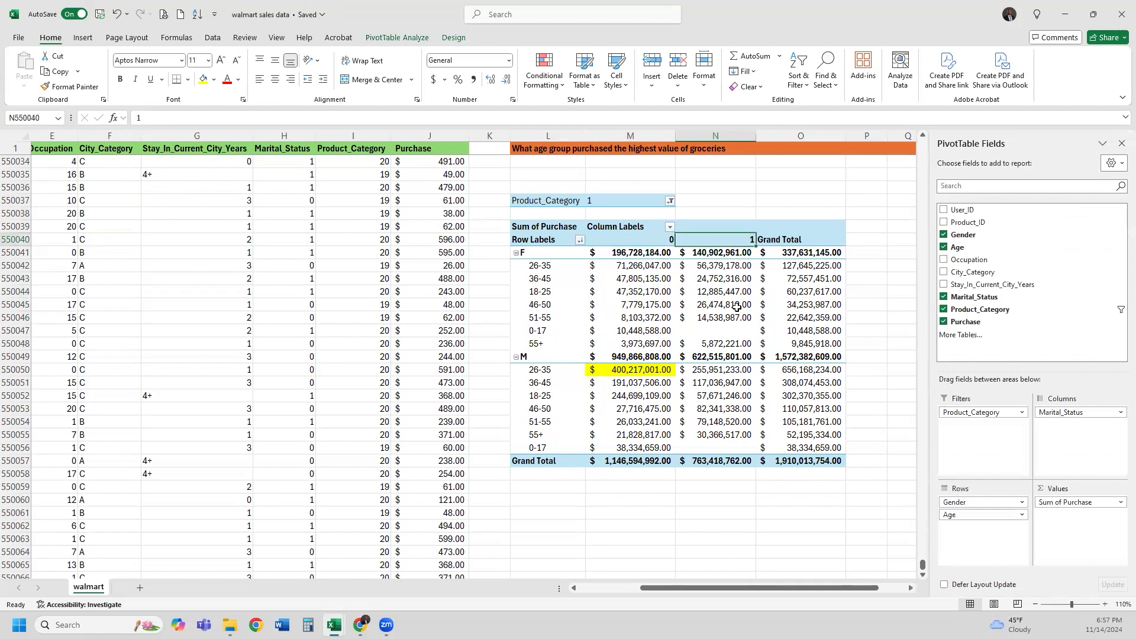
mouse_move(737, 307)
click(651, 369)
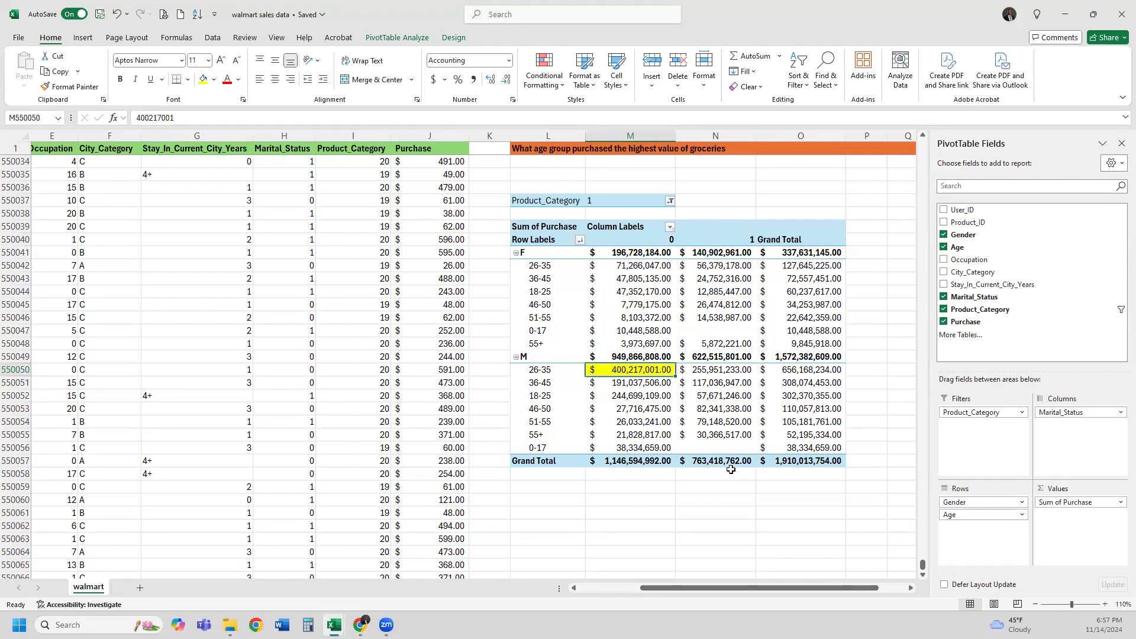
click(549, 371)
click(650, 371)
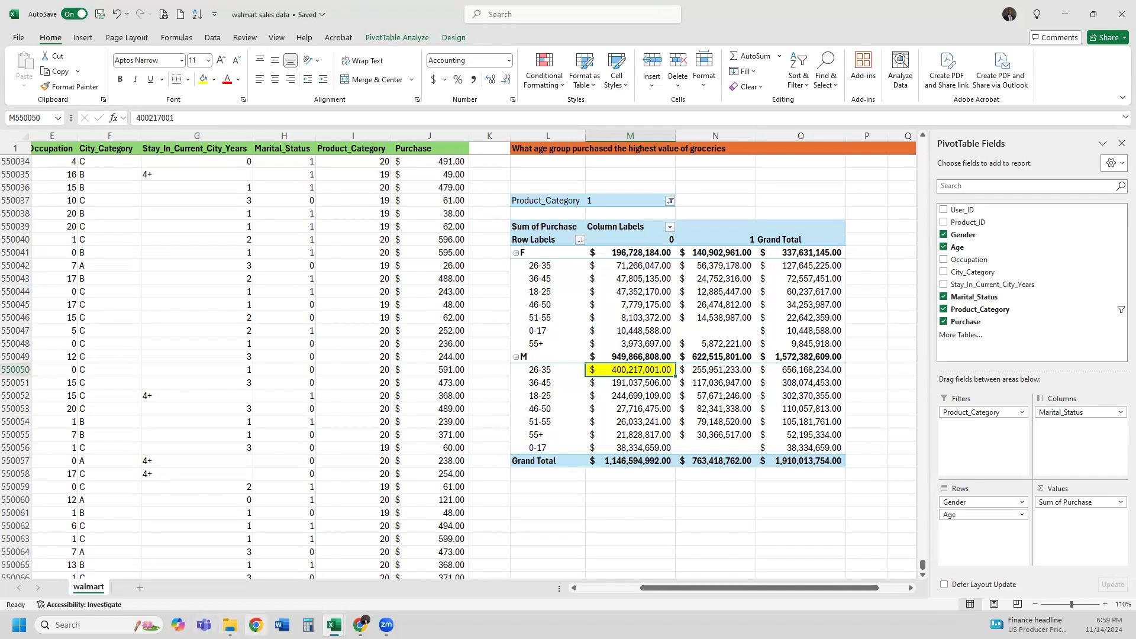
Launch the browser and go to gmail.com
click(256, 625)
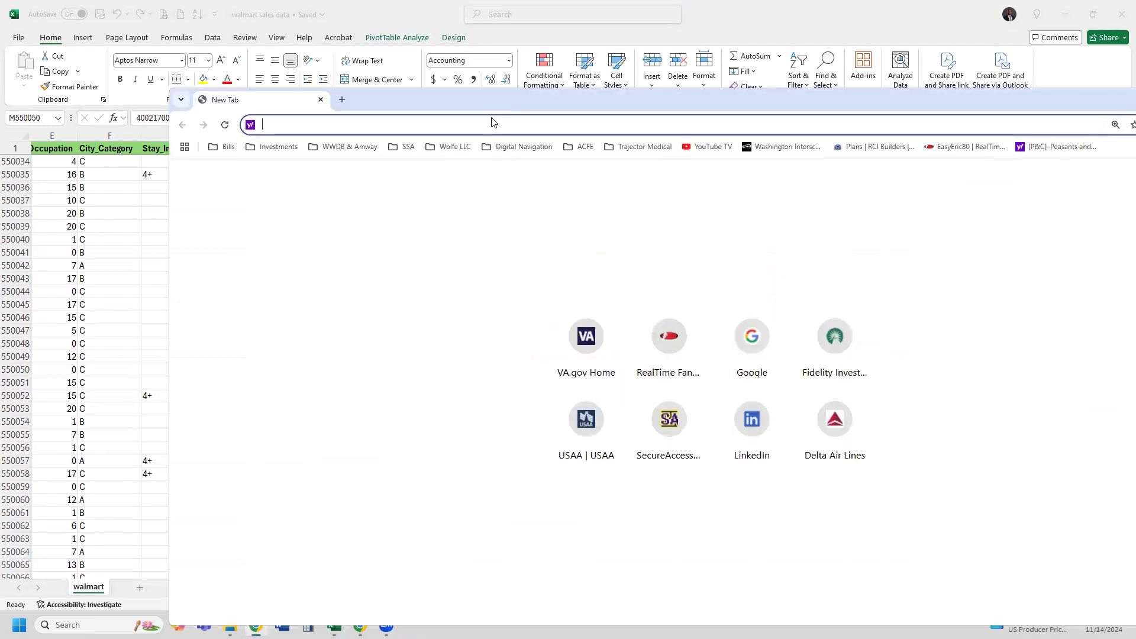
text(gmail.com)
key(Return)
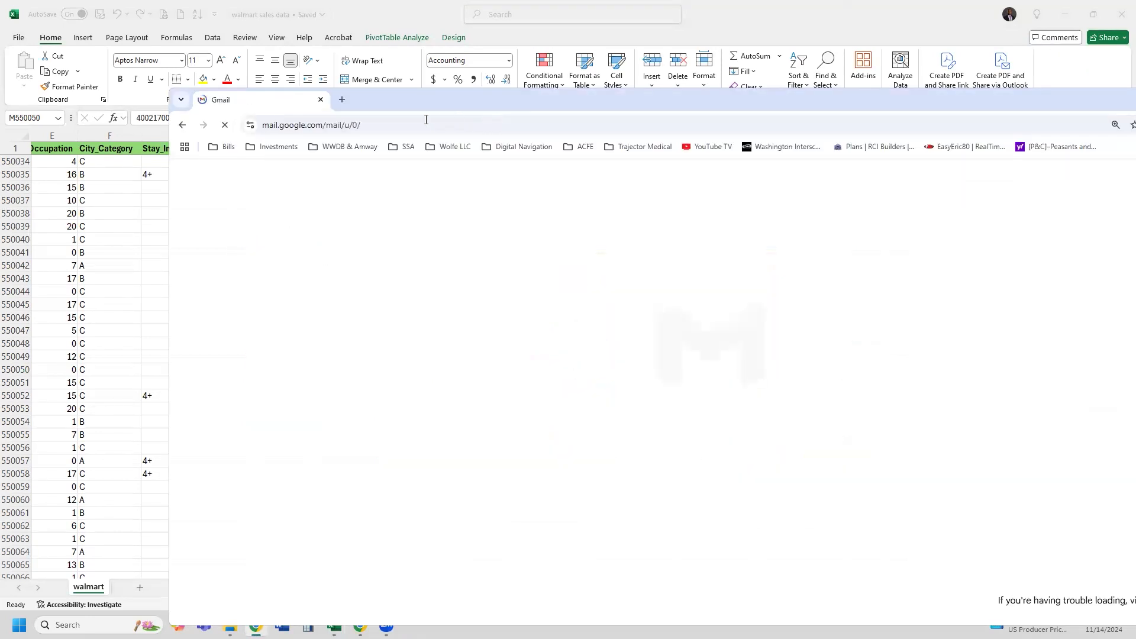
Open kaggle.com/datasets in a new tab and maximize the browser window
click(342, 99)
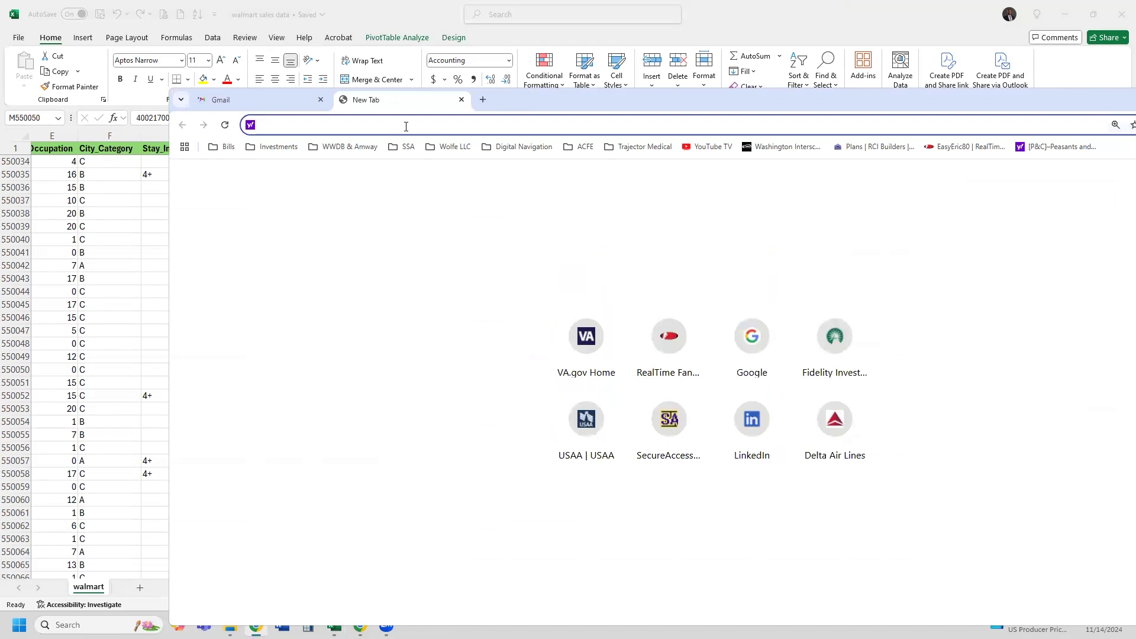
text(ka)
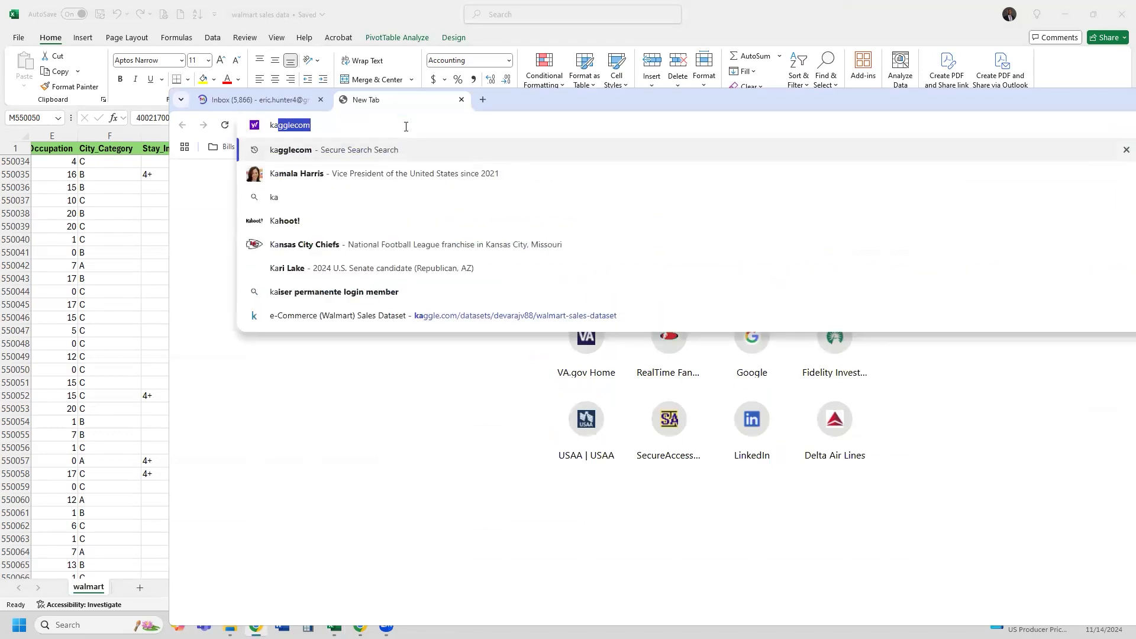
text(ggle.com)
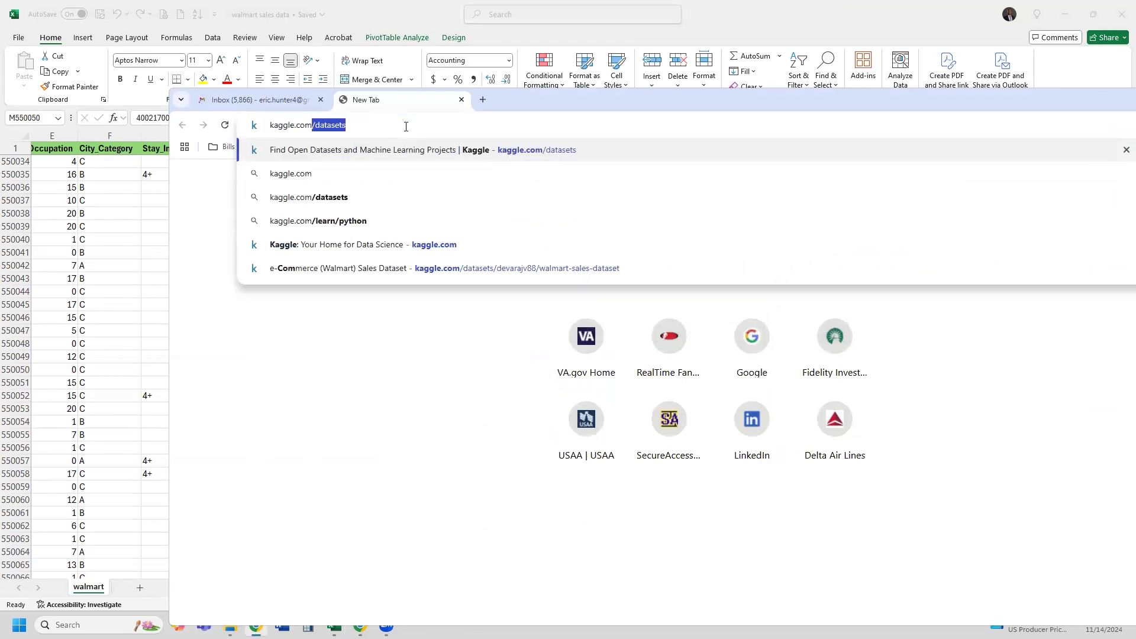
key(Return)
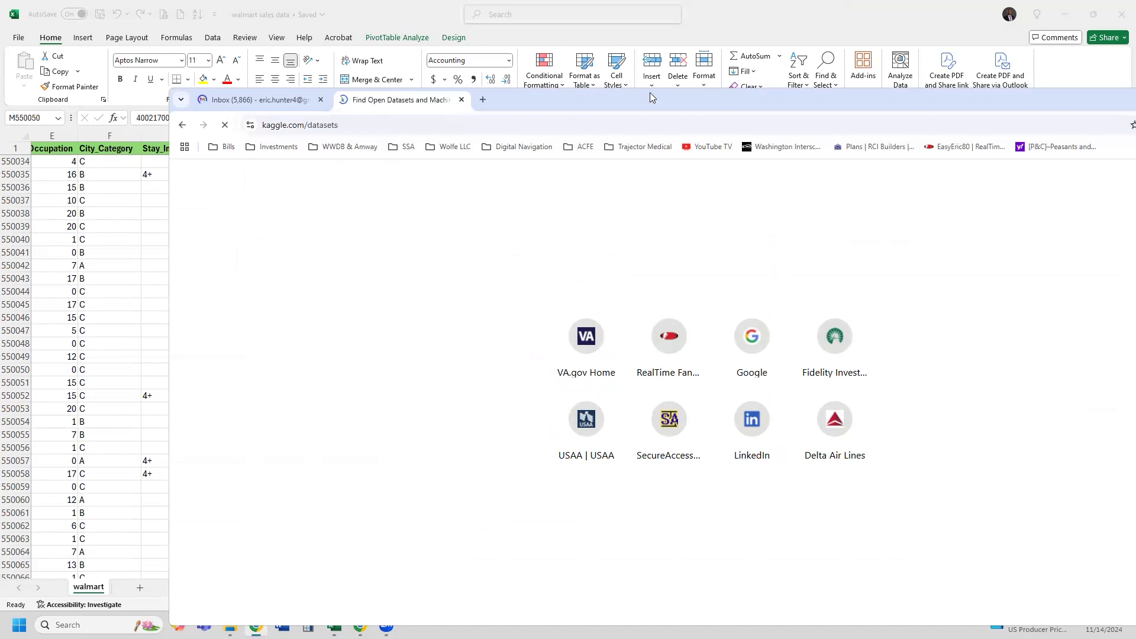
drag(645, 95, 535, 68)
double_click(535, 68)
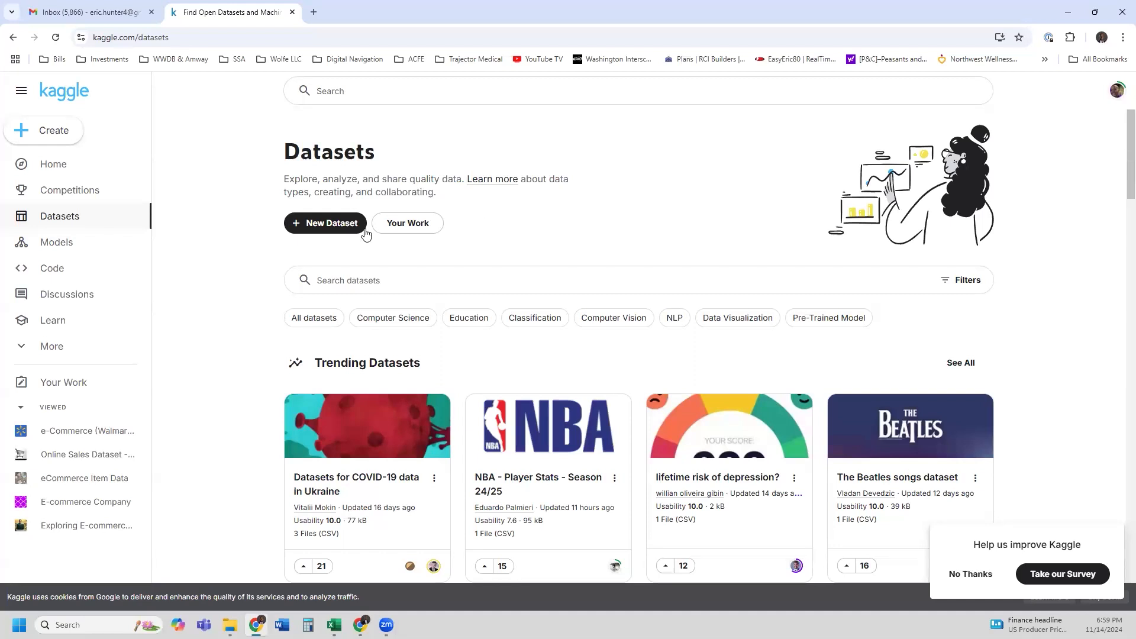
Browse Kaggle's public datasets and open NBA - Player Stats - Season 24/25
click(44, 172)
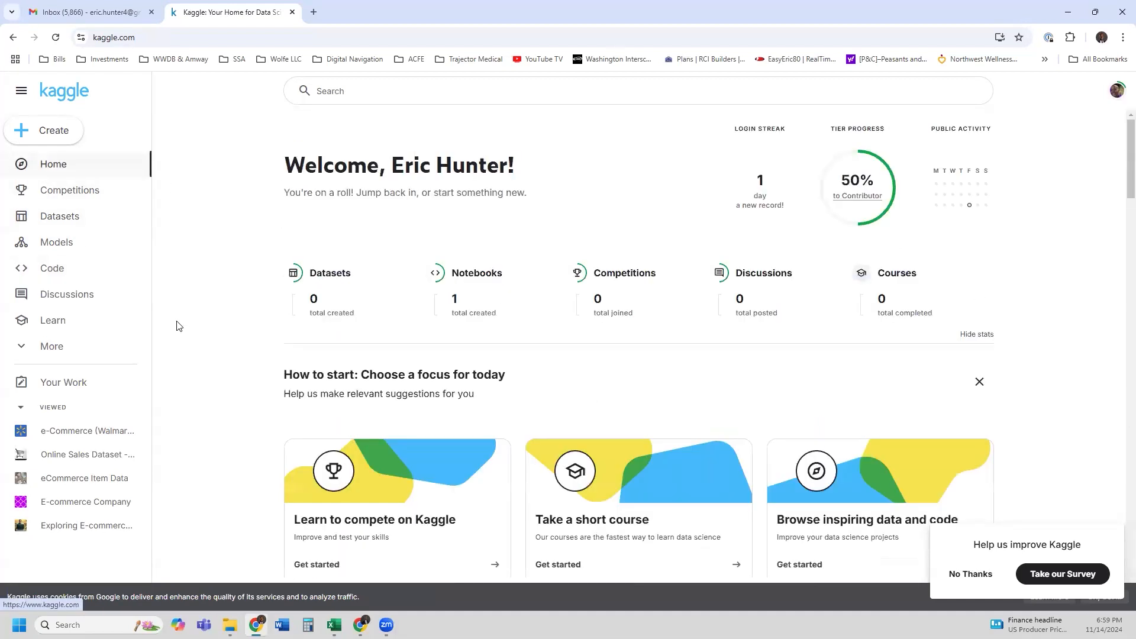
click(330, 278)
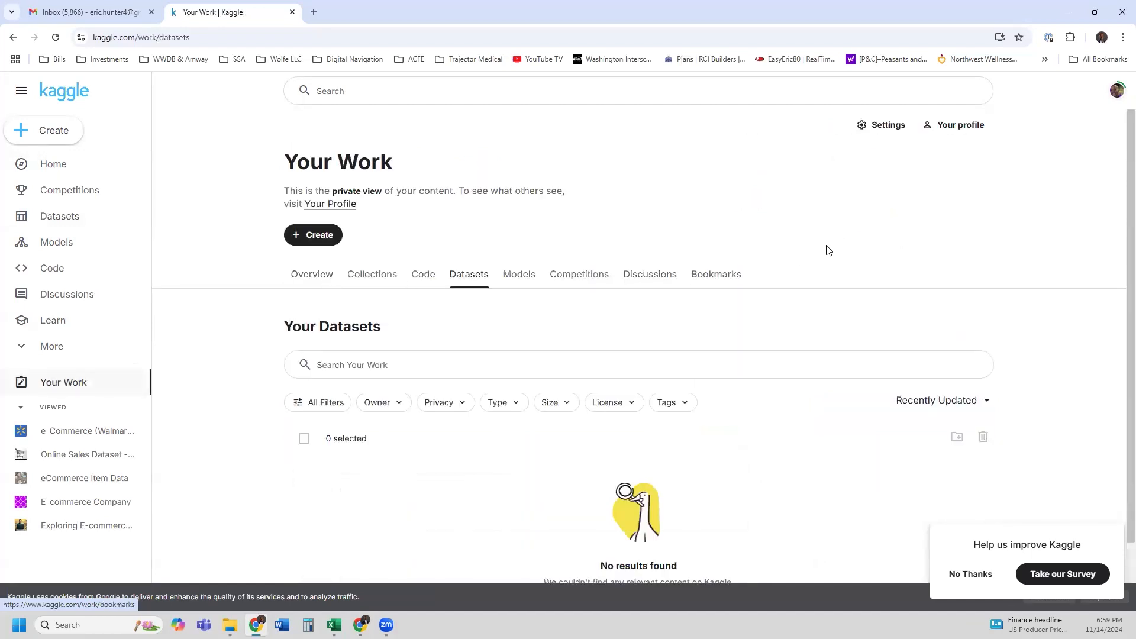
click(70, 223)
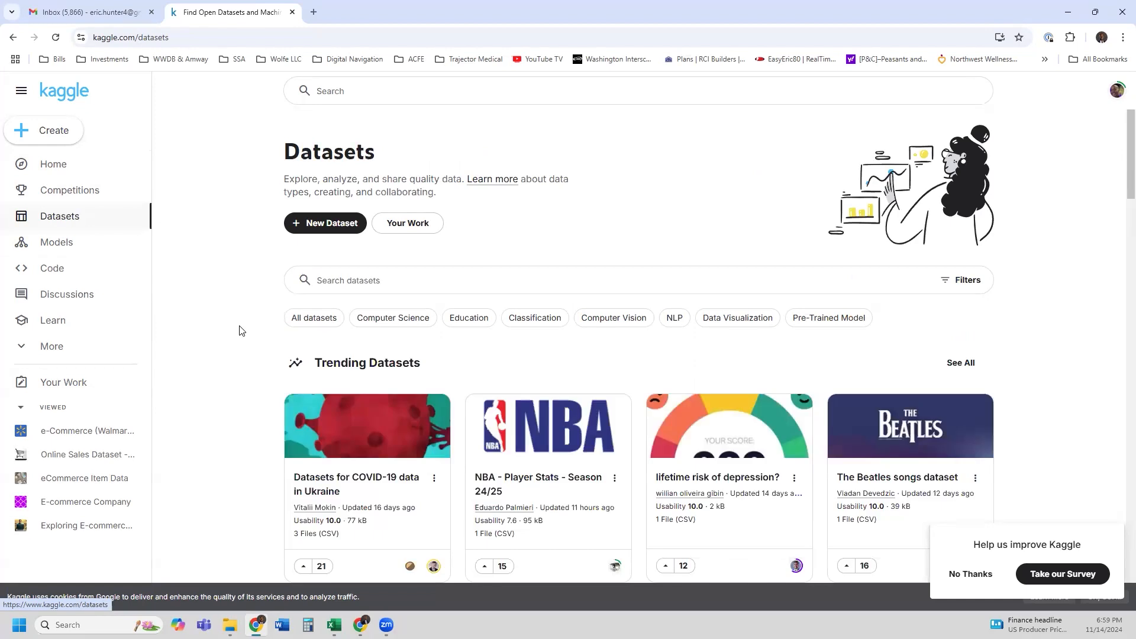
scroll(239, 330, down, 3)
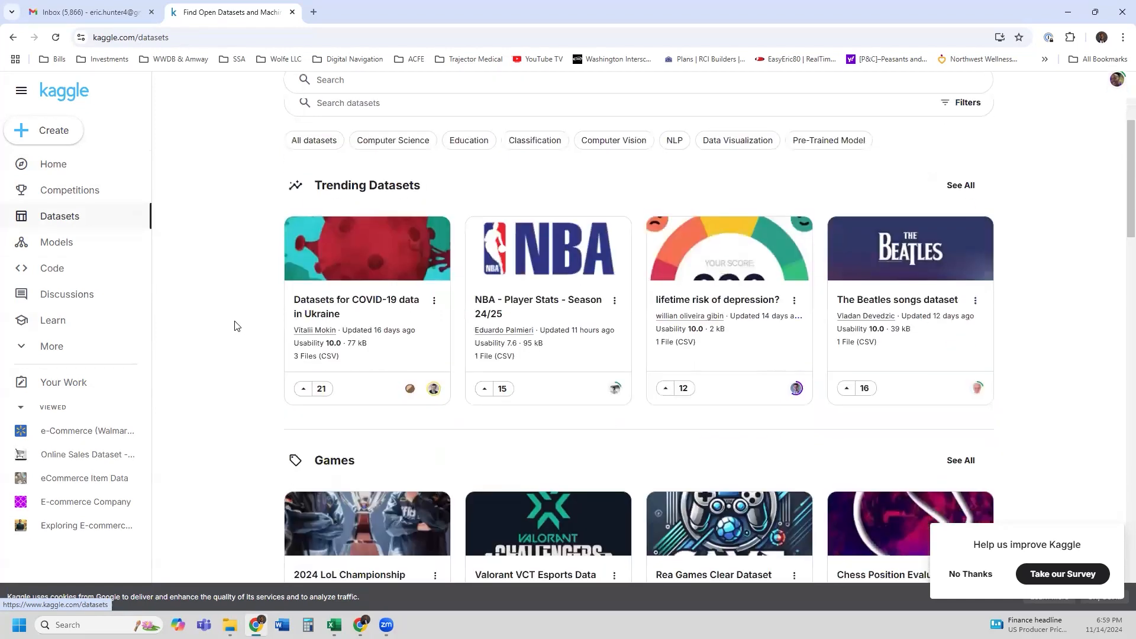
click(547, 268)
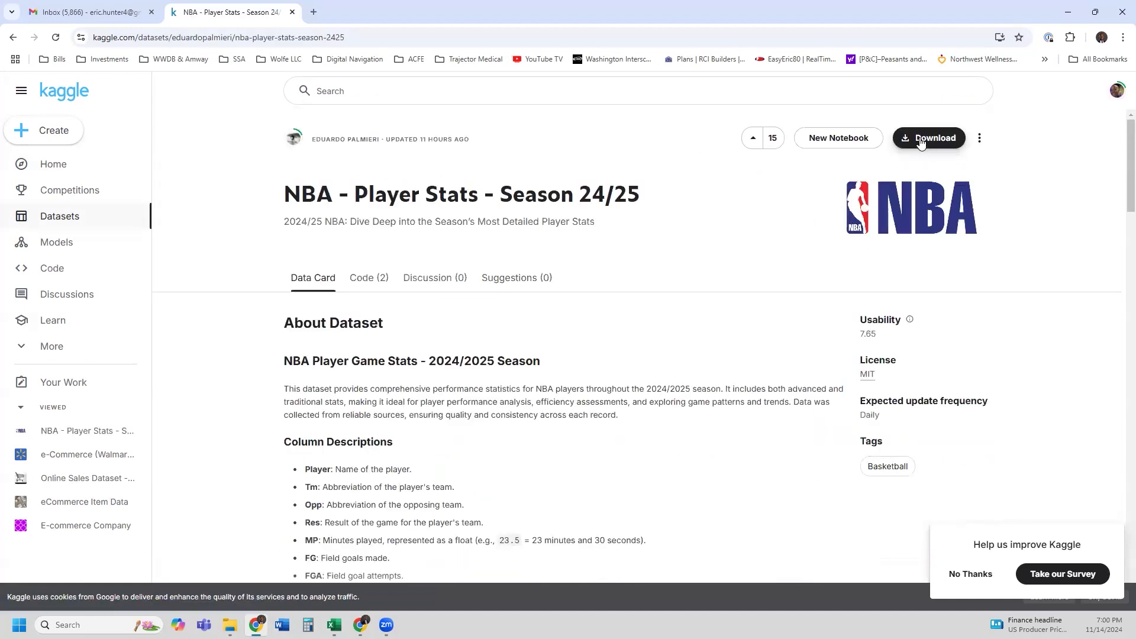
Download the dataset as a zip and show it in the Downloads folder
click(915, 150)
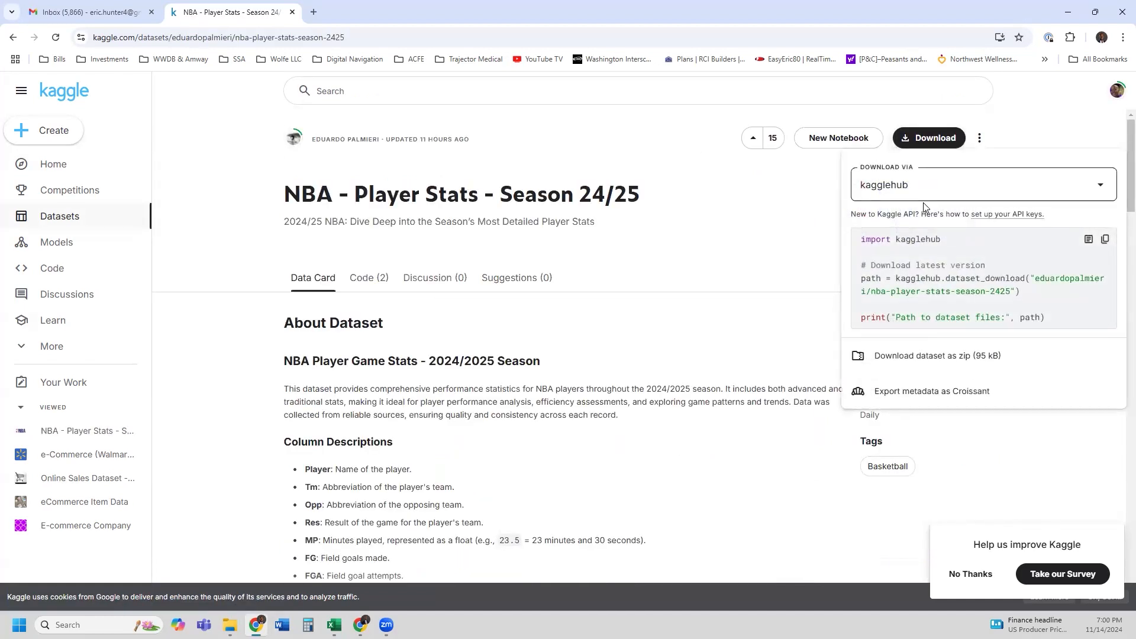
click(897, 365)
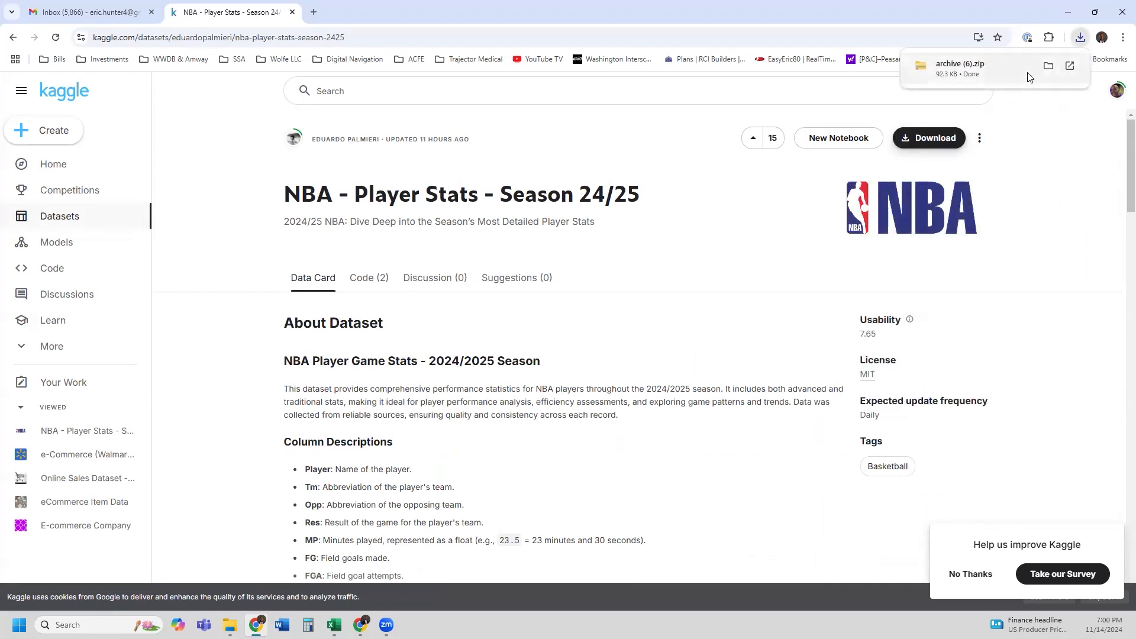
click(970, 69)
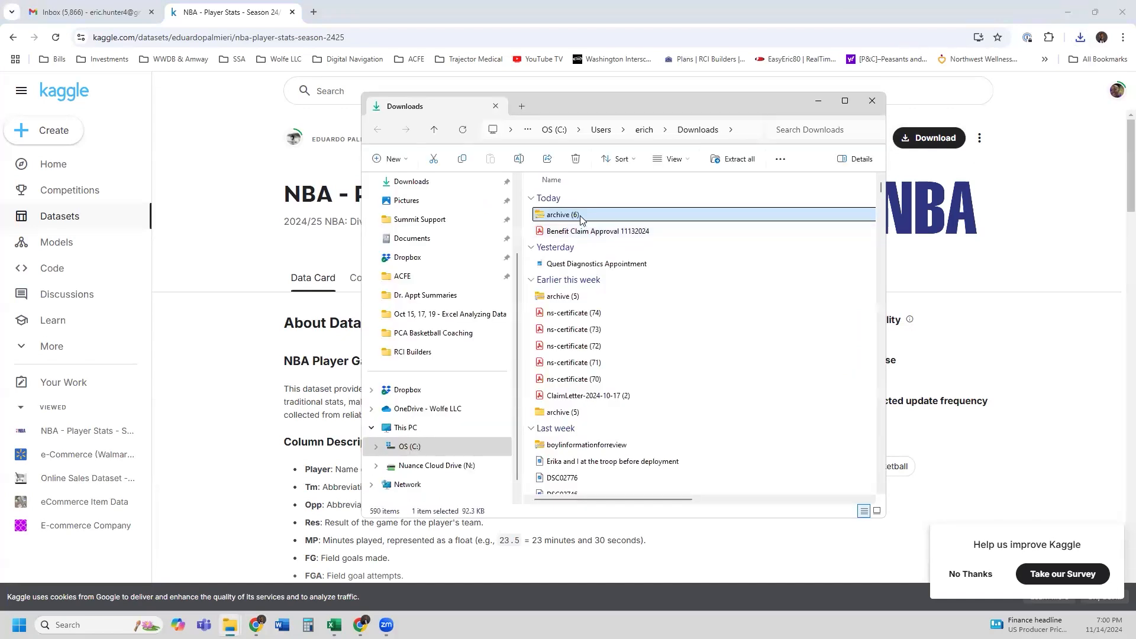
Extract archive (6) to its suggested folder and open database_24_25 in Excel
right_click(583, 216)
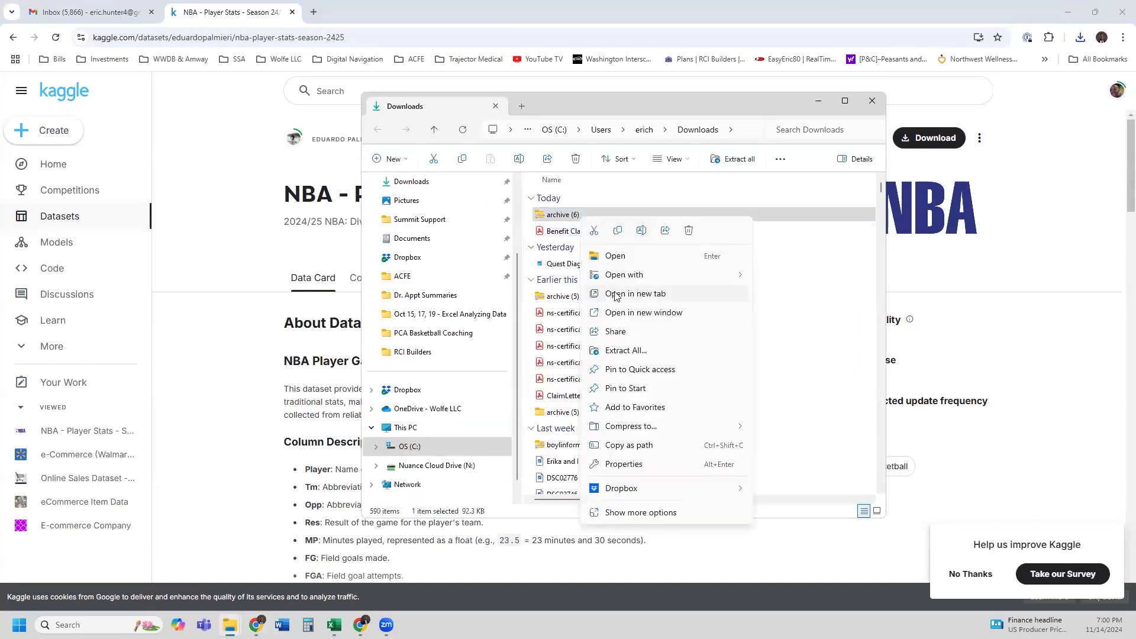
click(624, 351)
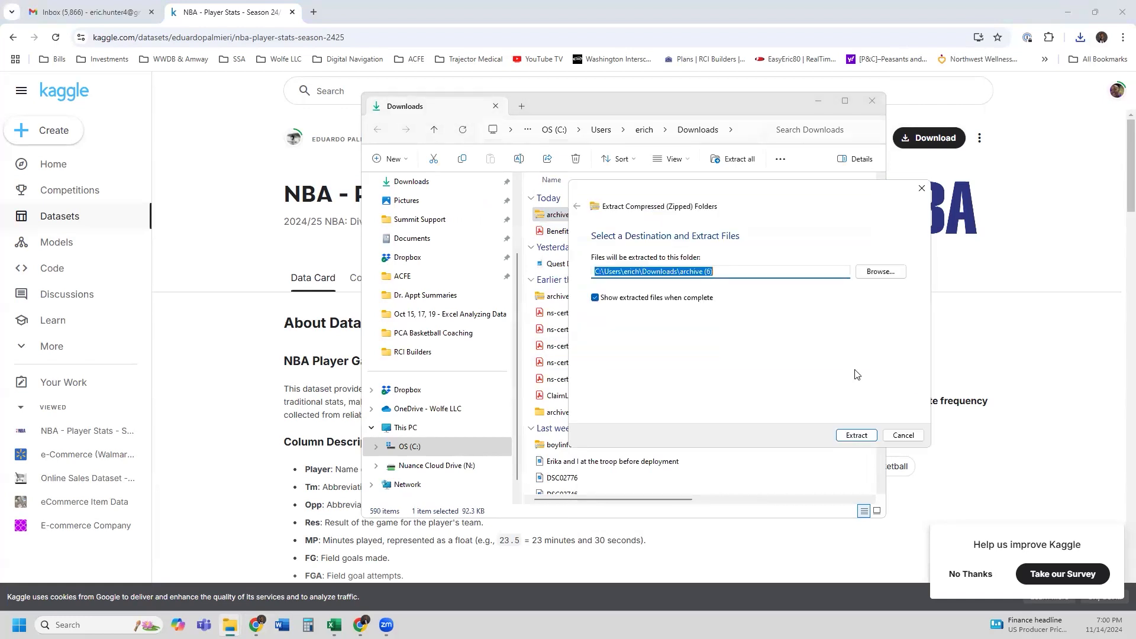
click(857, 436)
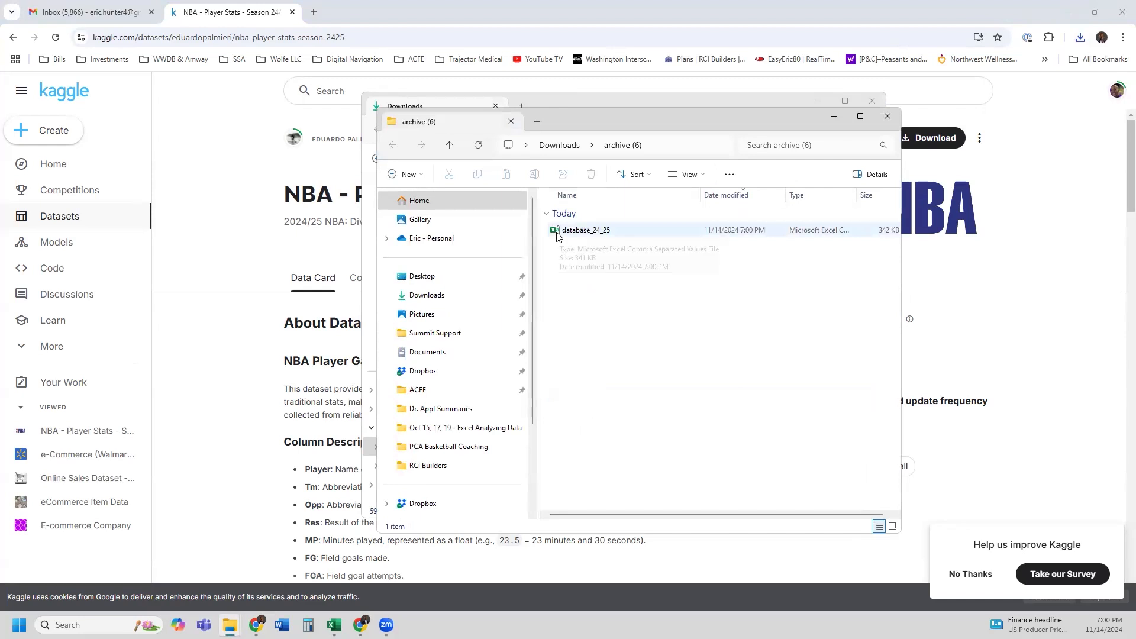
double_click(556, 233)
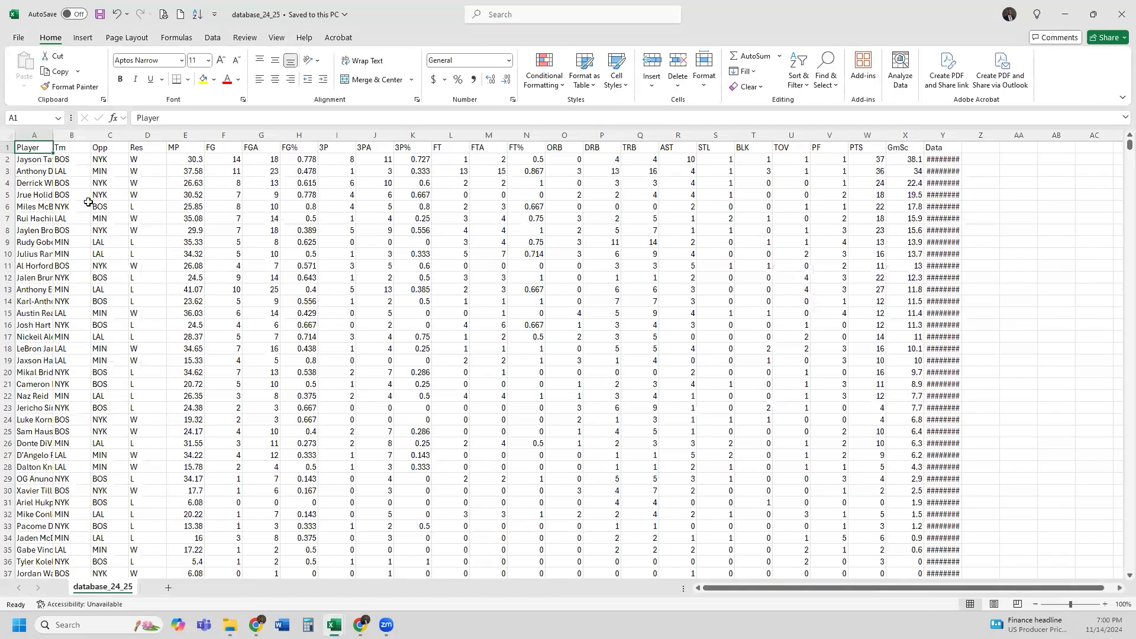
Inspect the NBA stats columns, including the Tm, Res, 3P, FTA and BLK headers
click(185, 220)
click(66, 148)
click(113, 152)
click(151, 148)
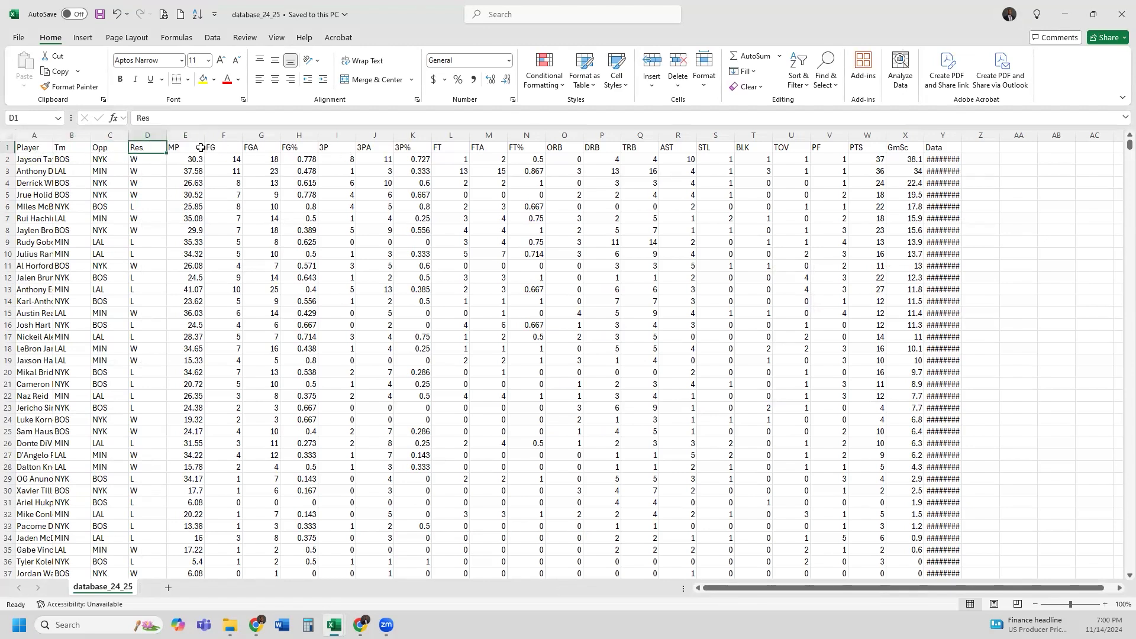
click(485, 149)
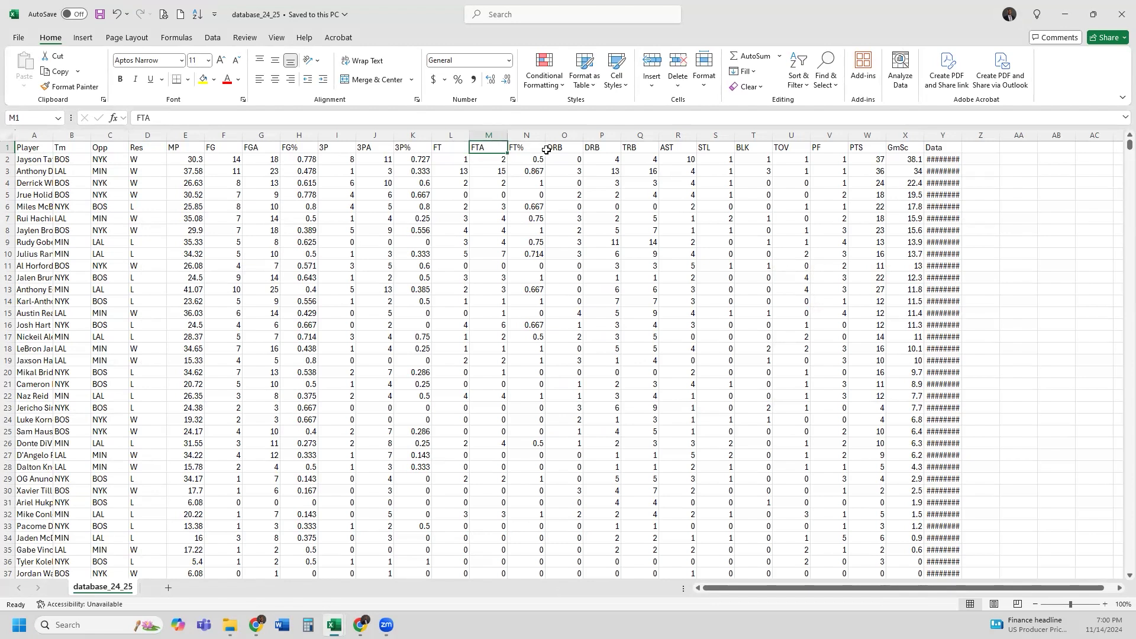
click(718, 148)
click(753, 149)
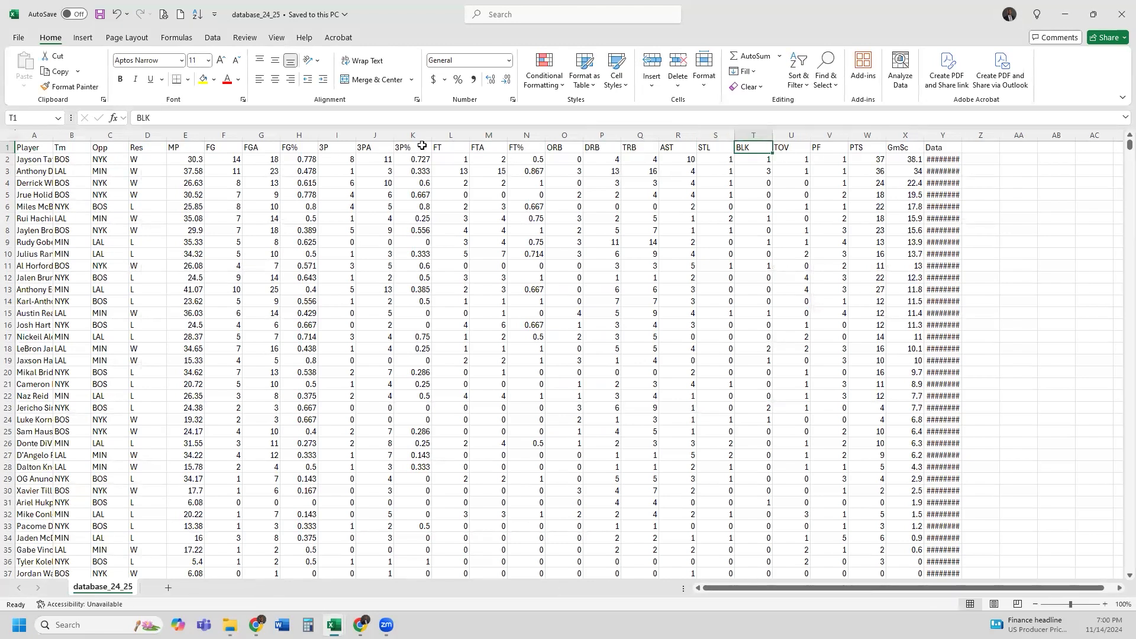
click(333, 149)
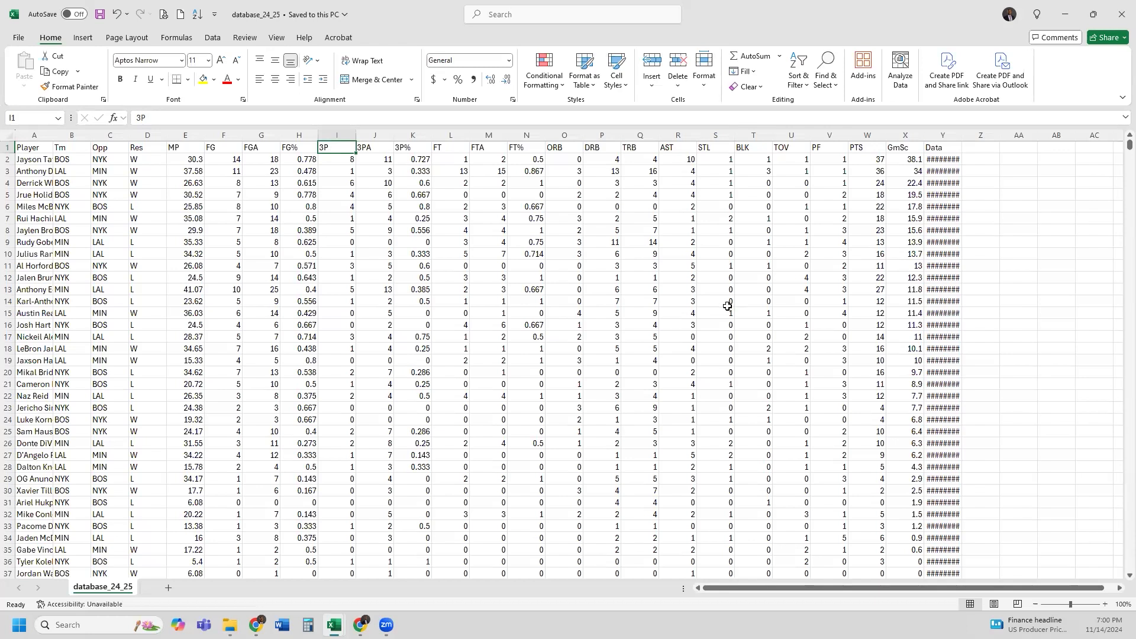
Autofit column Y across A1:Y30 so the Data dates display, then minimize the workbook
drag(35, 148, 957, 504)
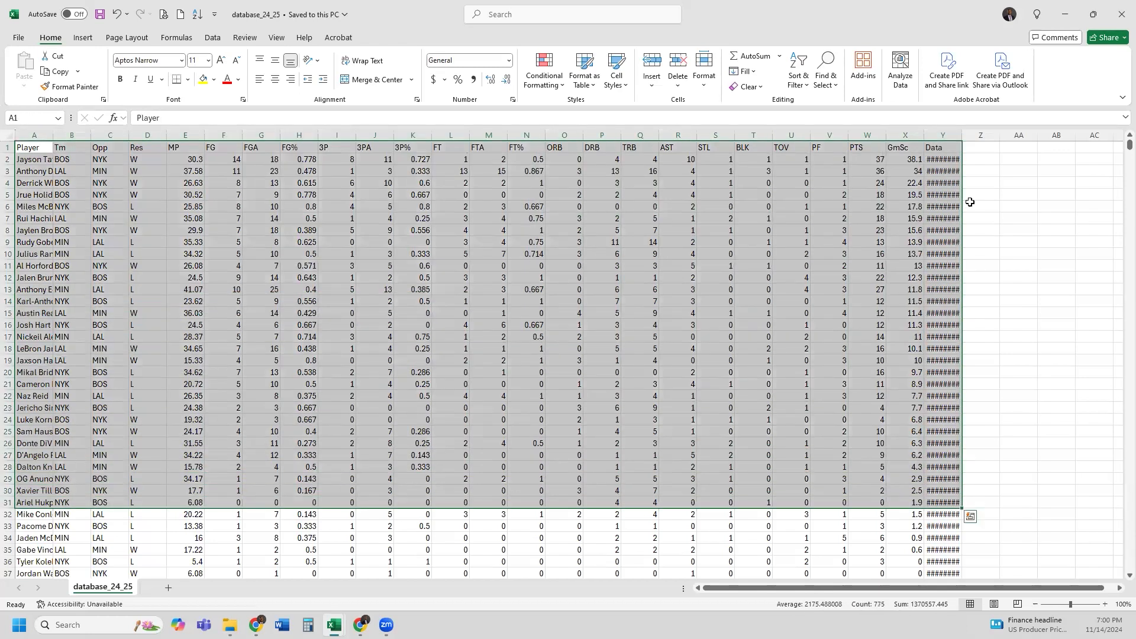
double_click(963, 135)
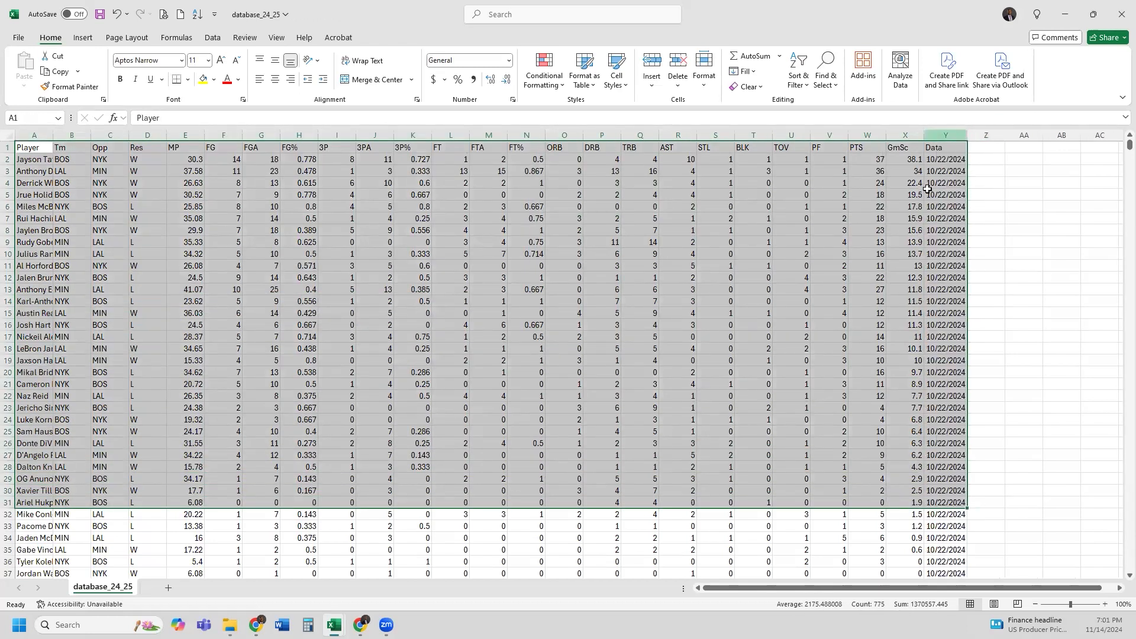
click(634, 300)
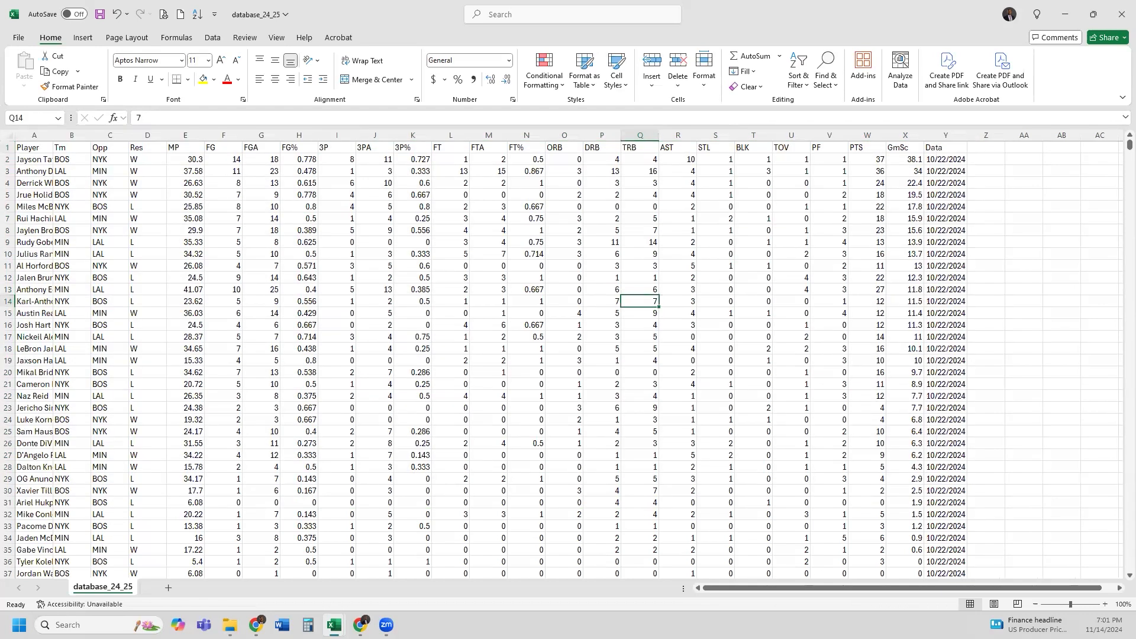
click(1065, 14)
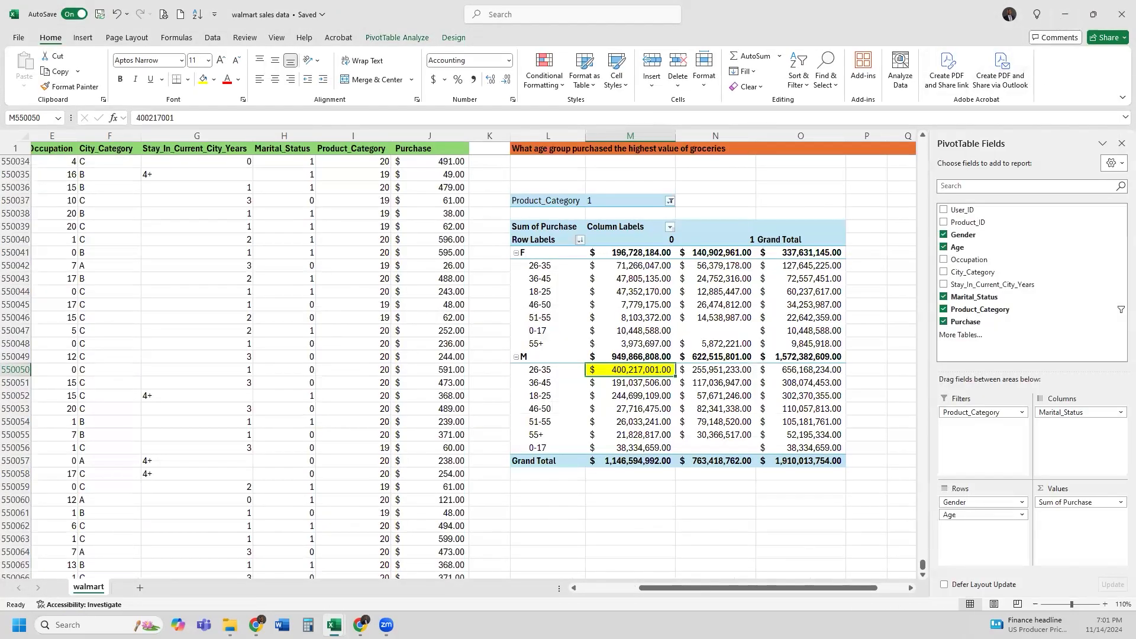